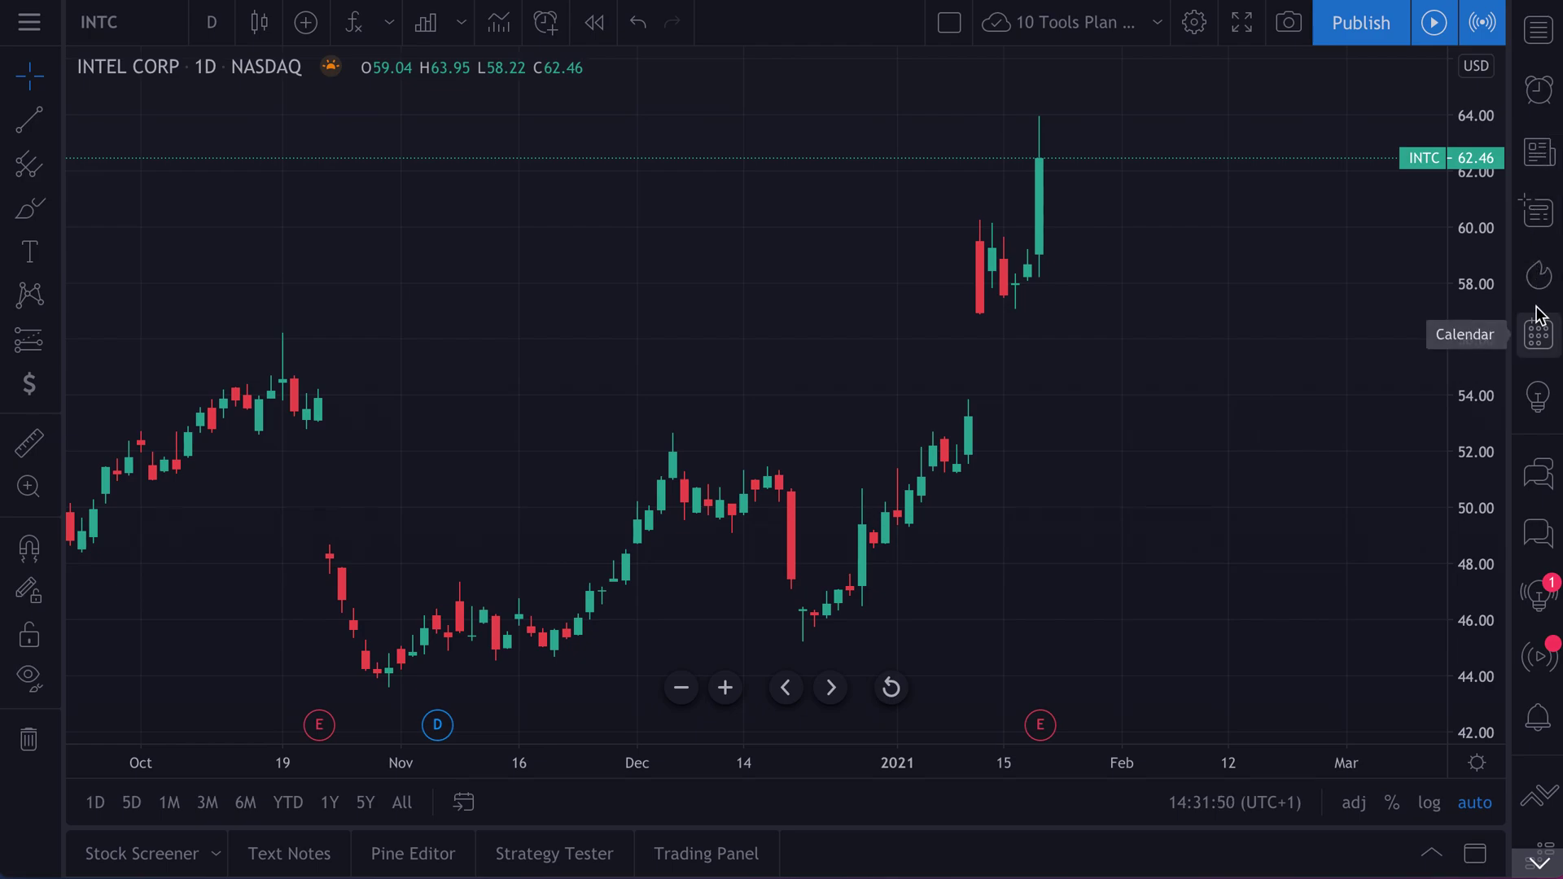
# Step: Show the Stocks To Watch watchlist and enlarge its symbol list over the details pane
pyautogui.click(1537, 31)
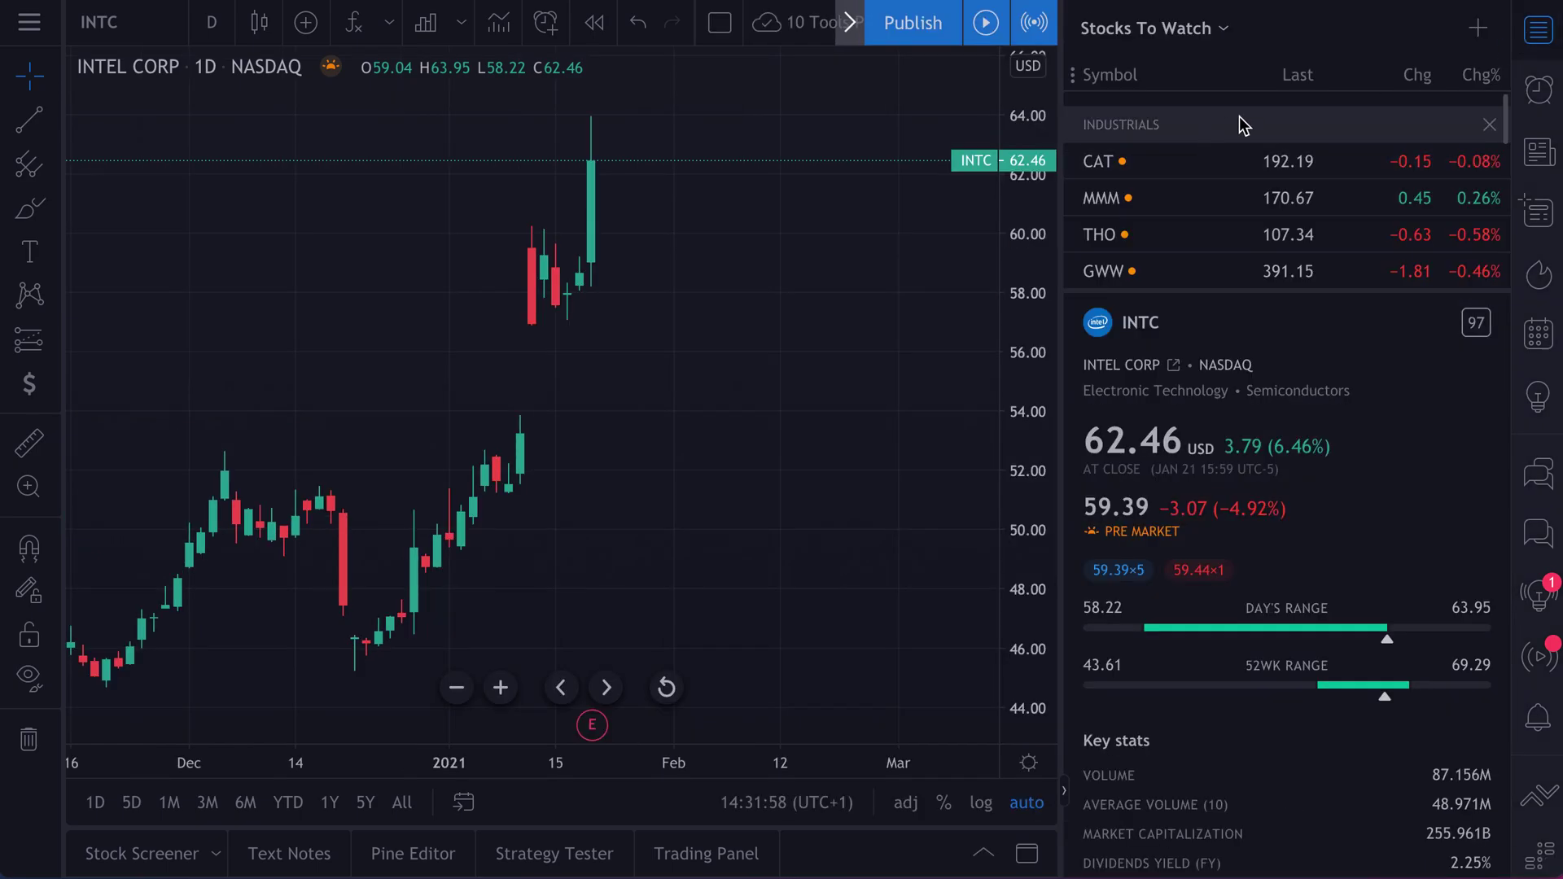
pyautogui.moveTo(1244, 291); pyautogui.dragTo(1263, 774)
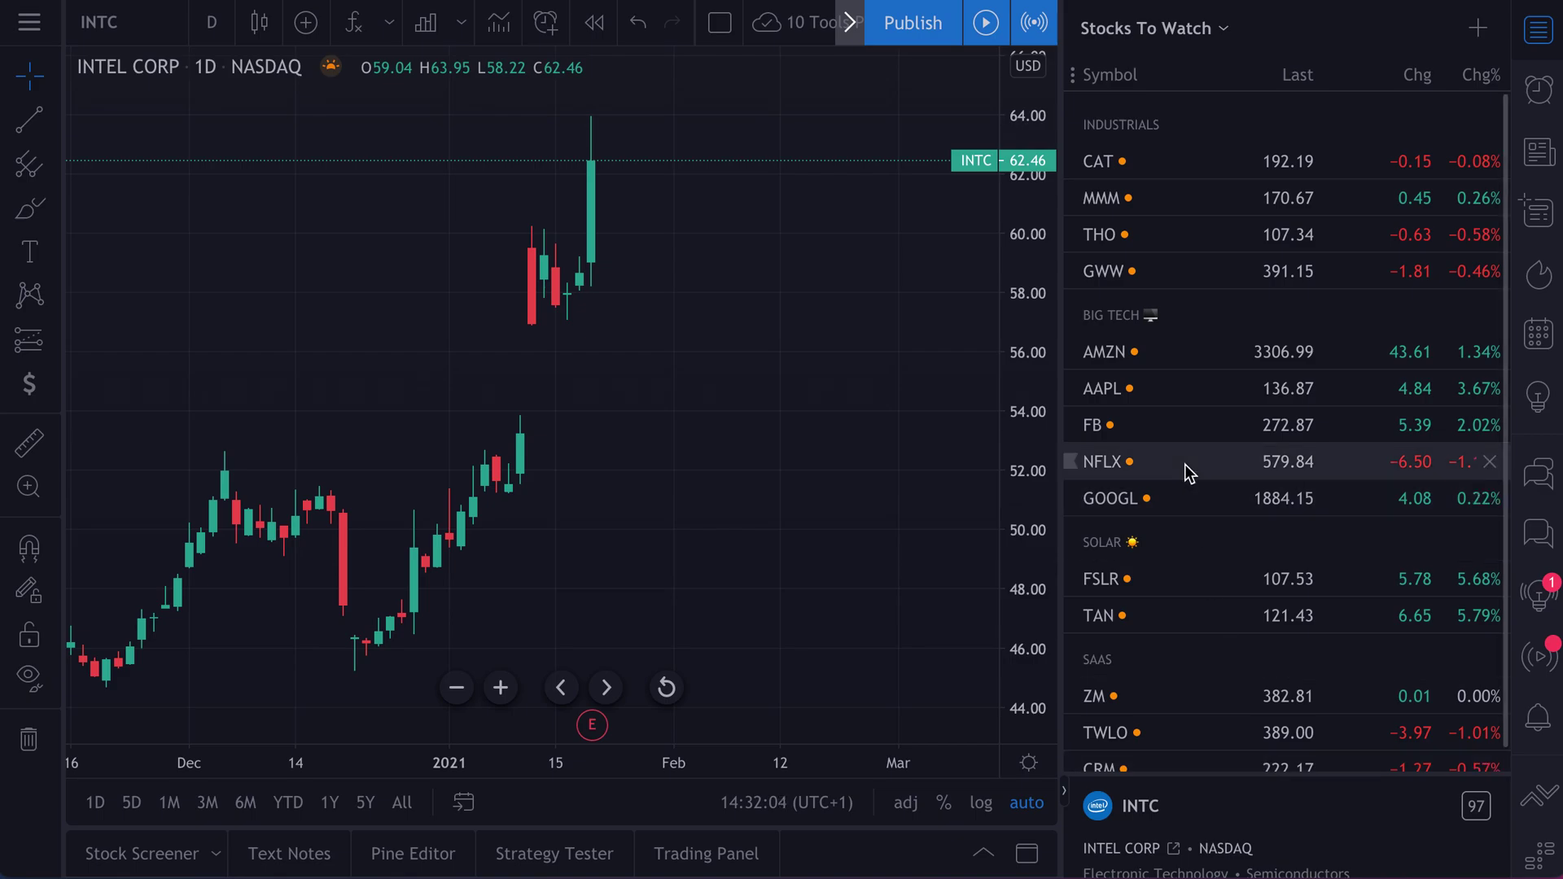
# Step: Open the SOLAR and BIG TECH section titles for editing and look over the watchlist's list options
pyautogui.doubleClick(1110, 547)
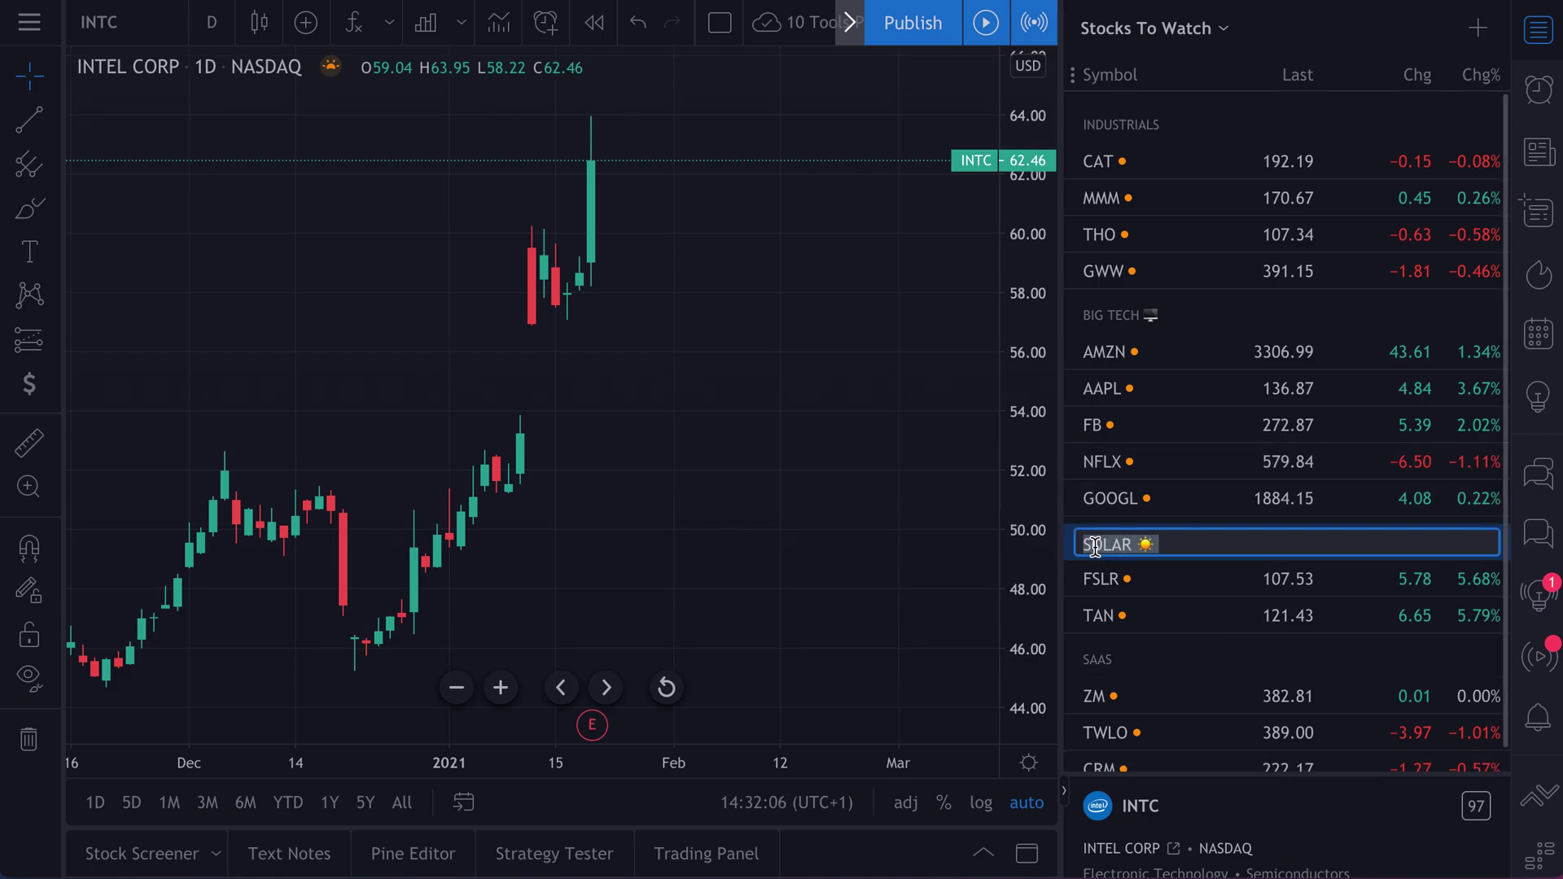
pyautogui.doubleClick(1124, 315)
pyautogui.click(1173, 319)
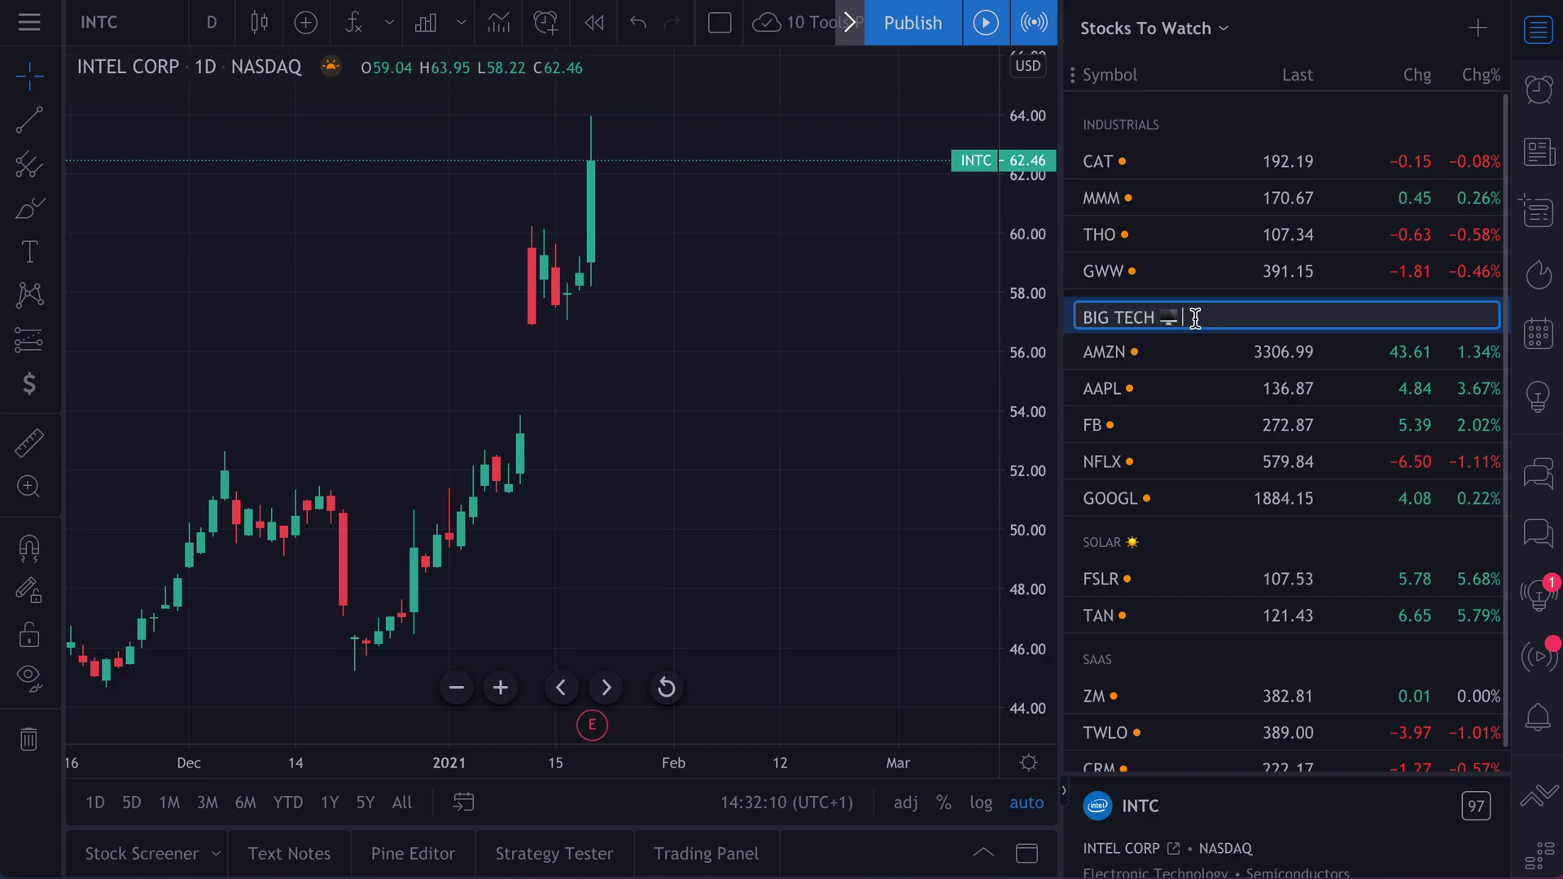
pyautogui.click(1205, 31)
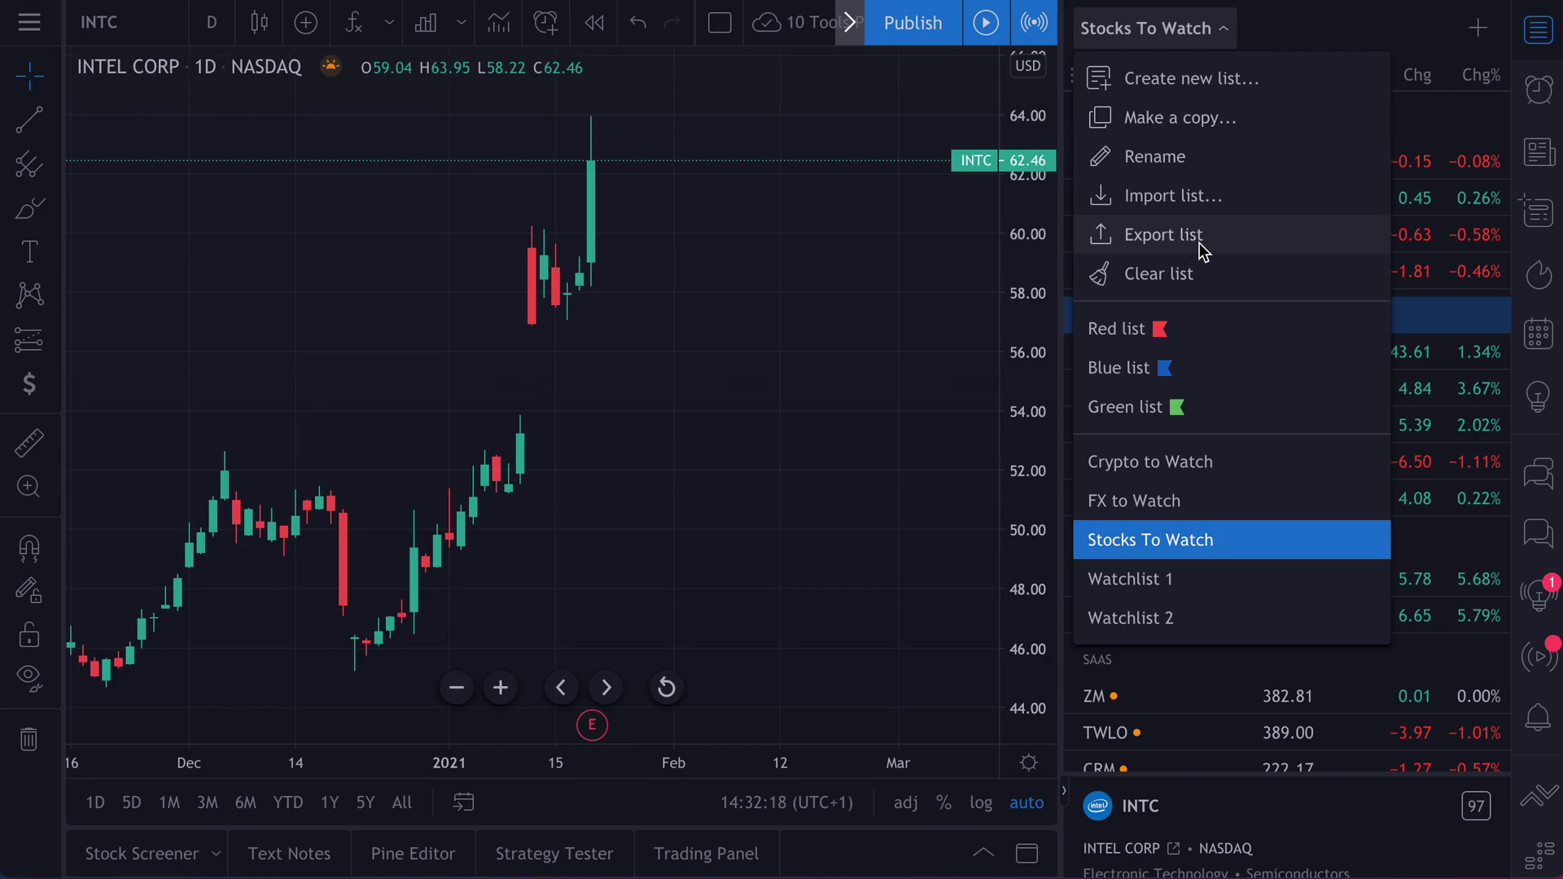
pyautogui.click(1156, 38)
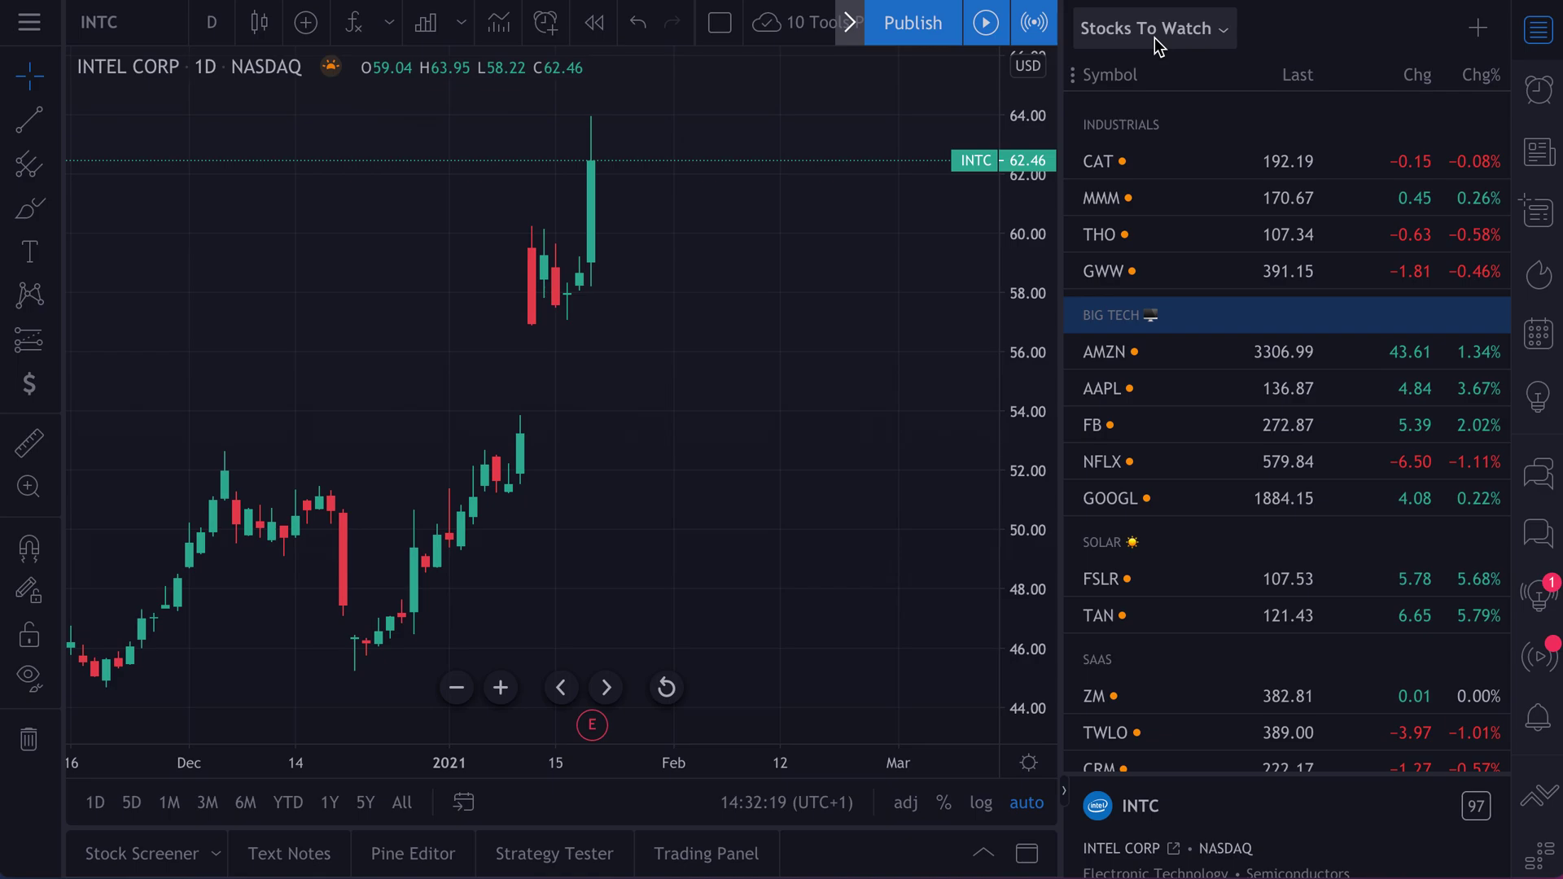
# Step: Load MMM from the Industrials section on the chart and switch the watchlist to the Red list
pyautogui.click(1140, 199)
pyautogui.click(1142, 38)
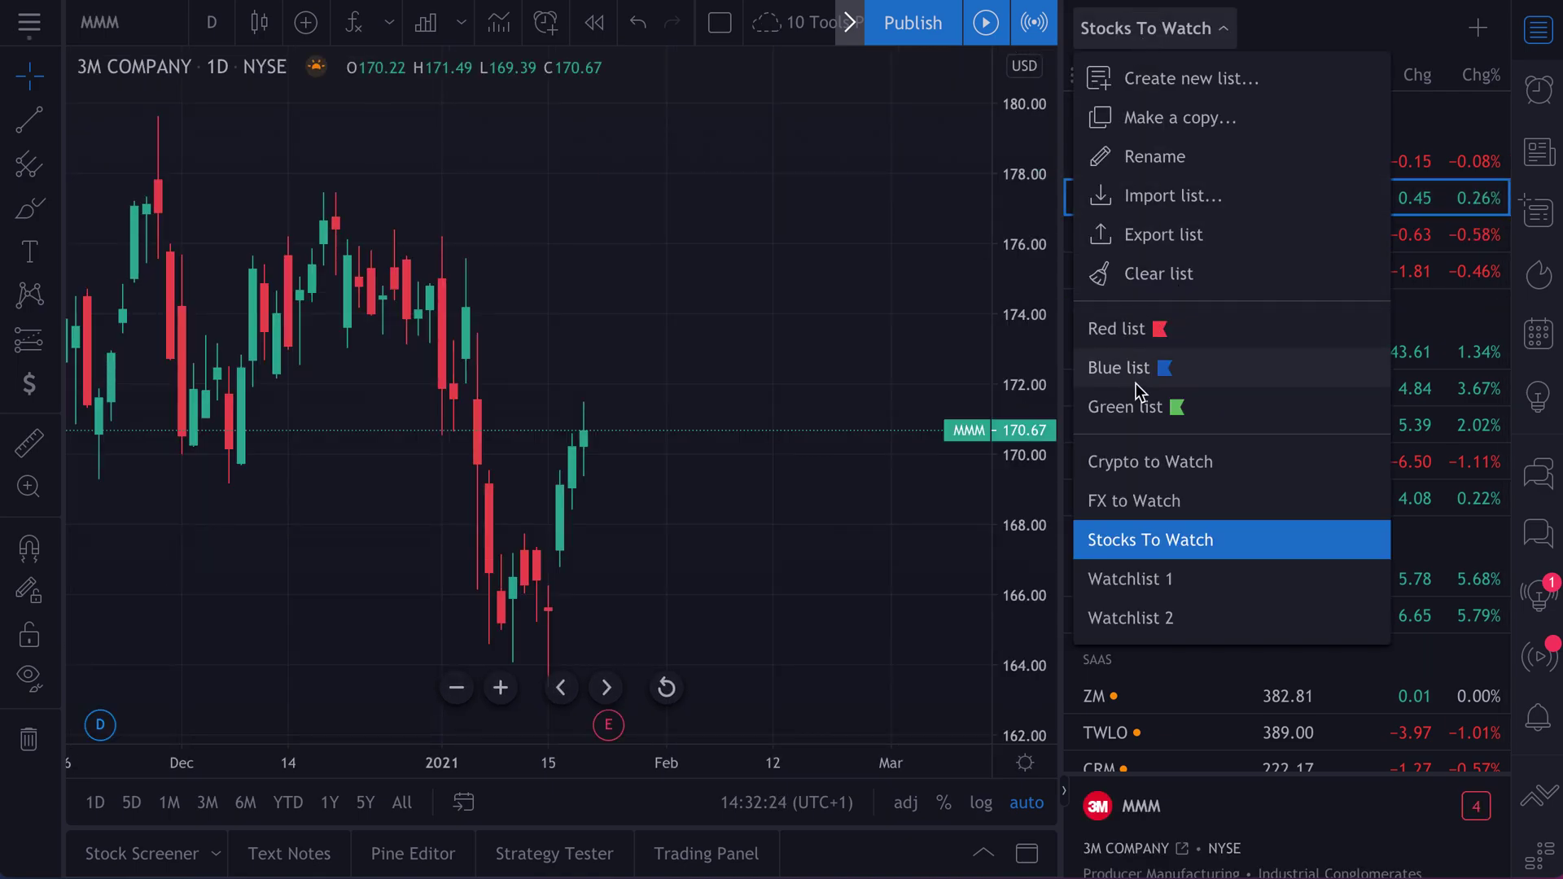
pyautogui.click(1137, 342)
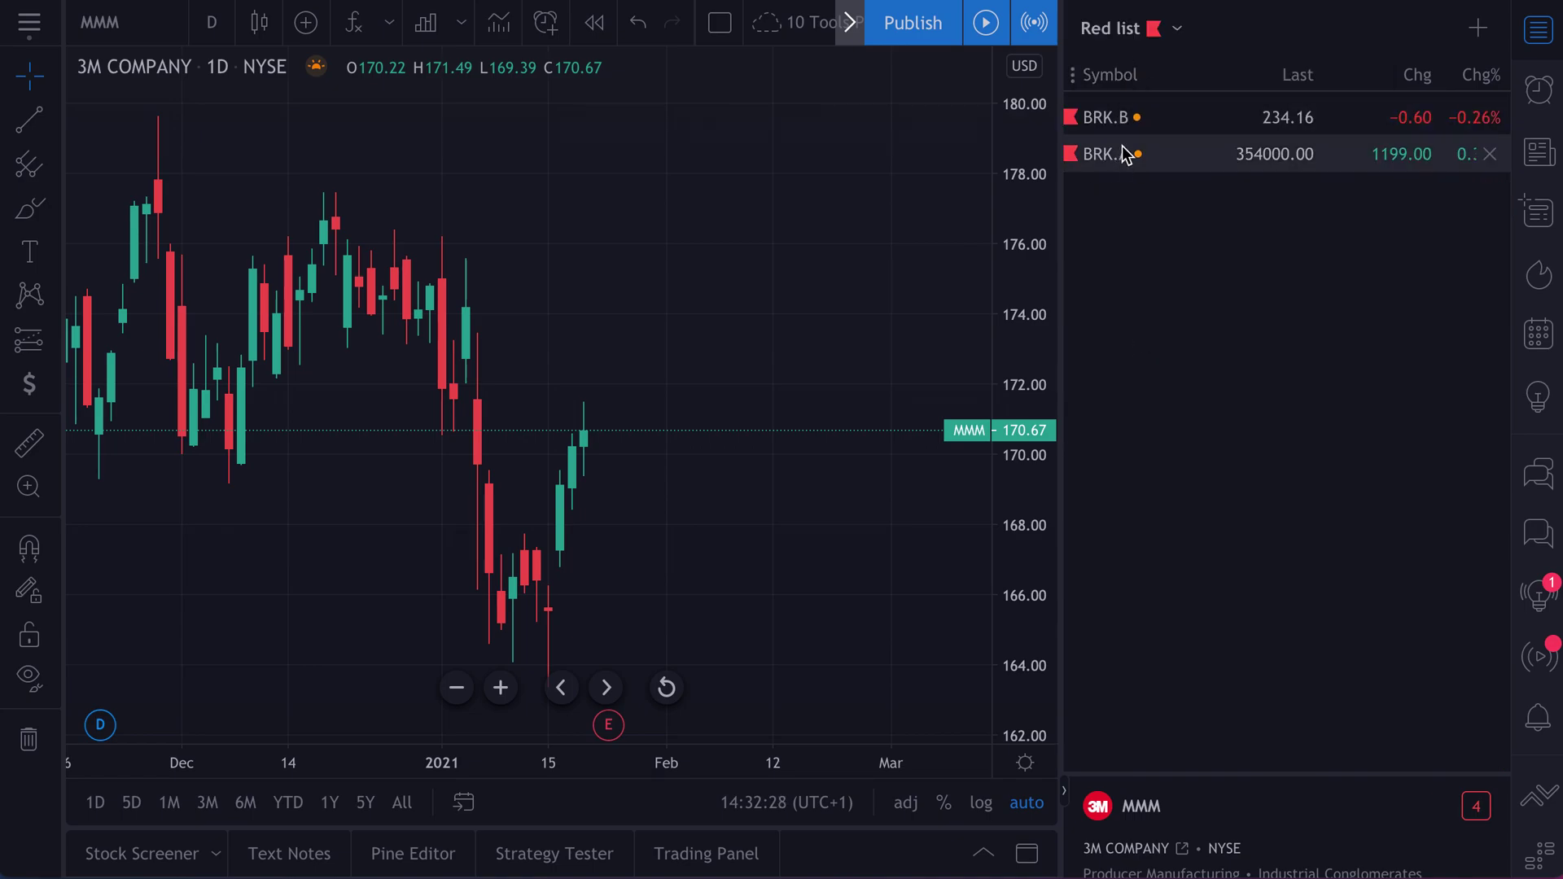
# Step: Switch the watchlist to the Blue list and check the available list options
pyautogui.click(1151, 36)
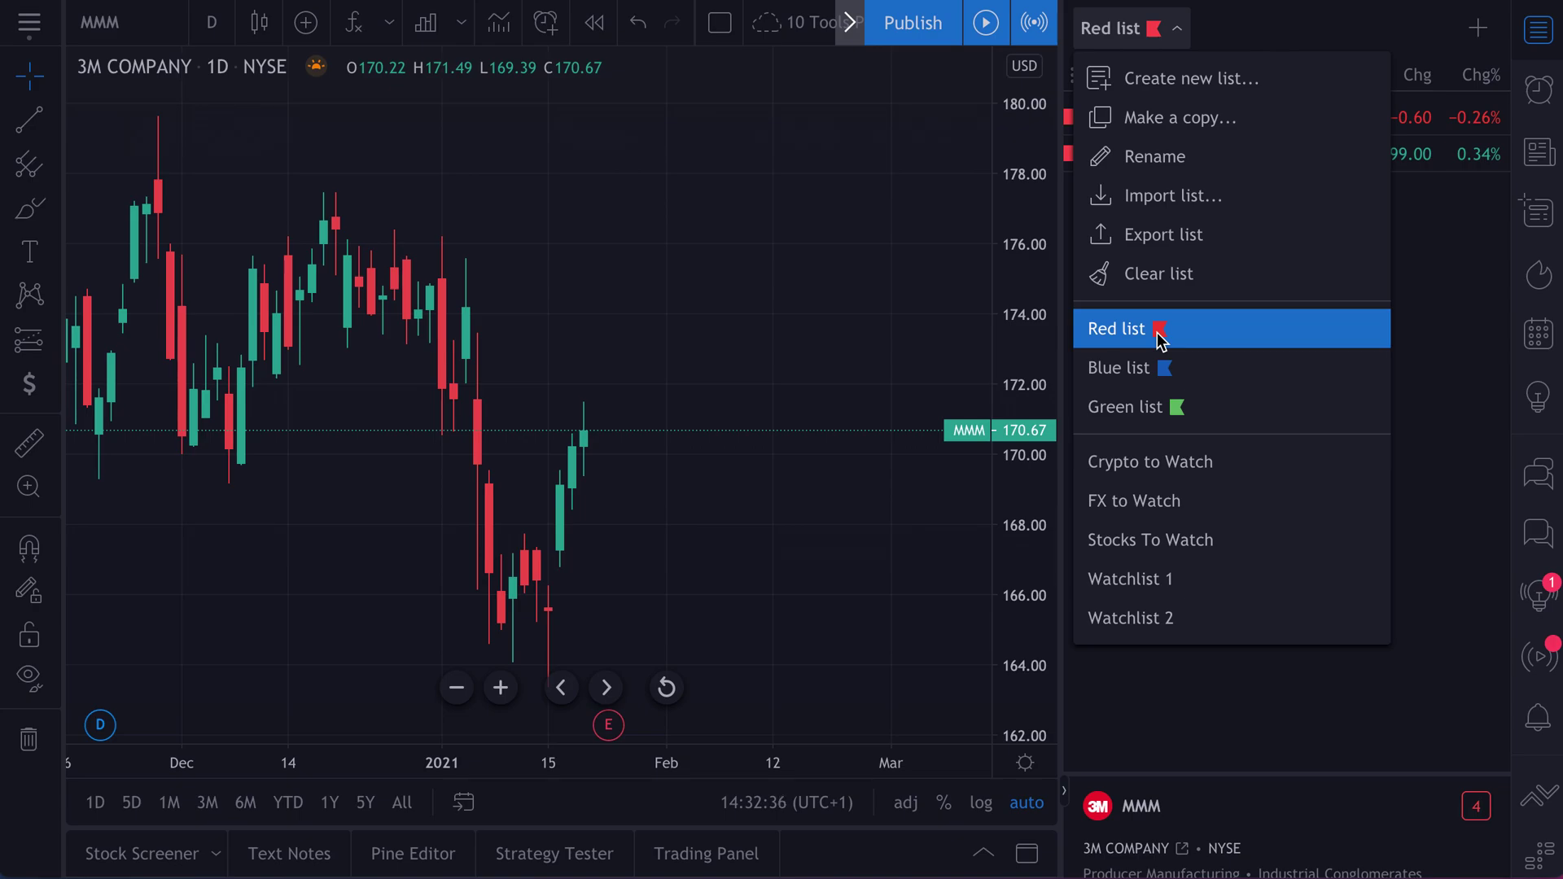
pyautogui.click(1156, 370)
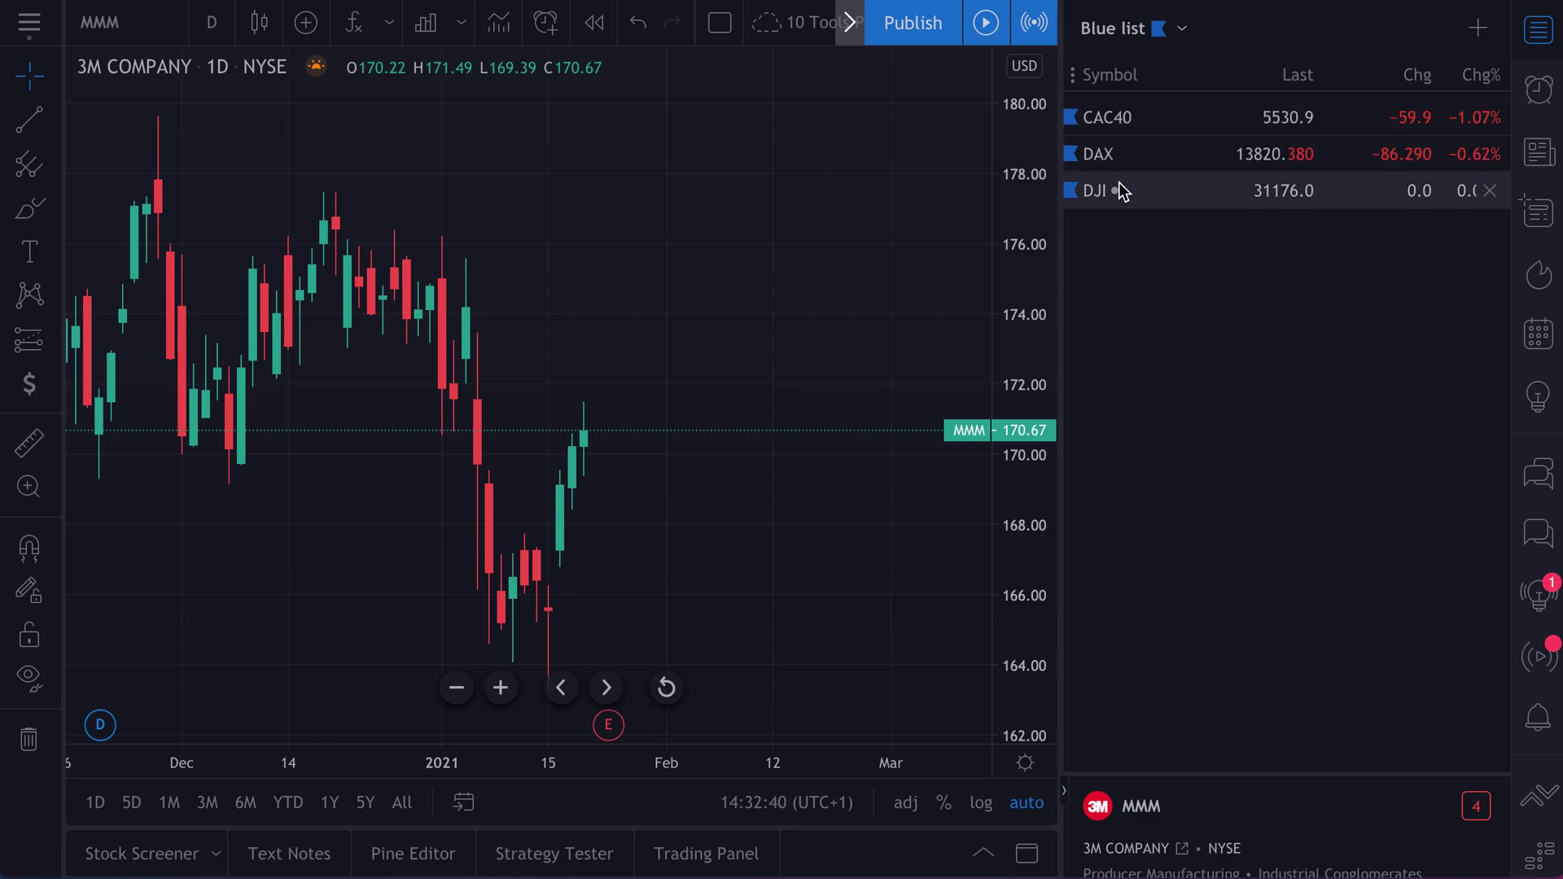
pyautogui.click(1133, 34)
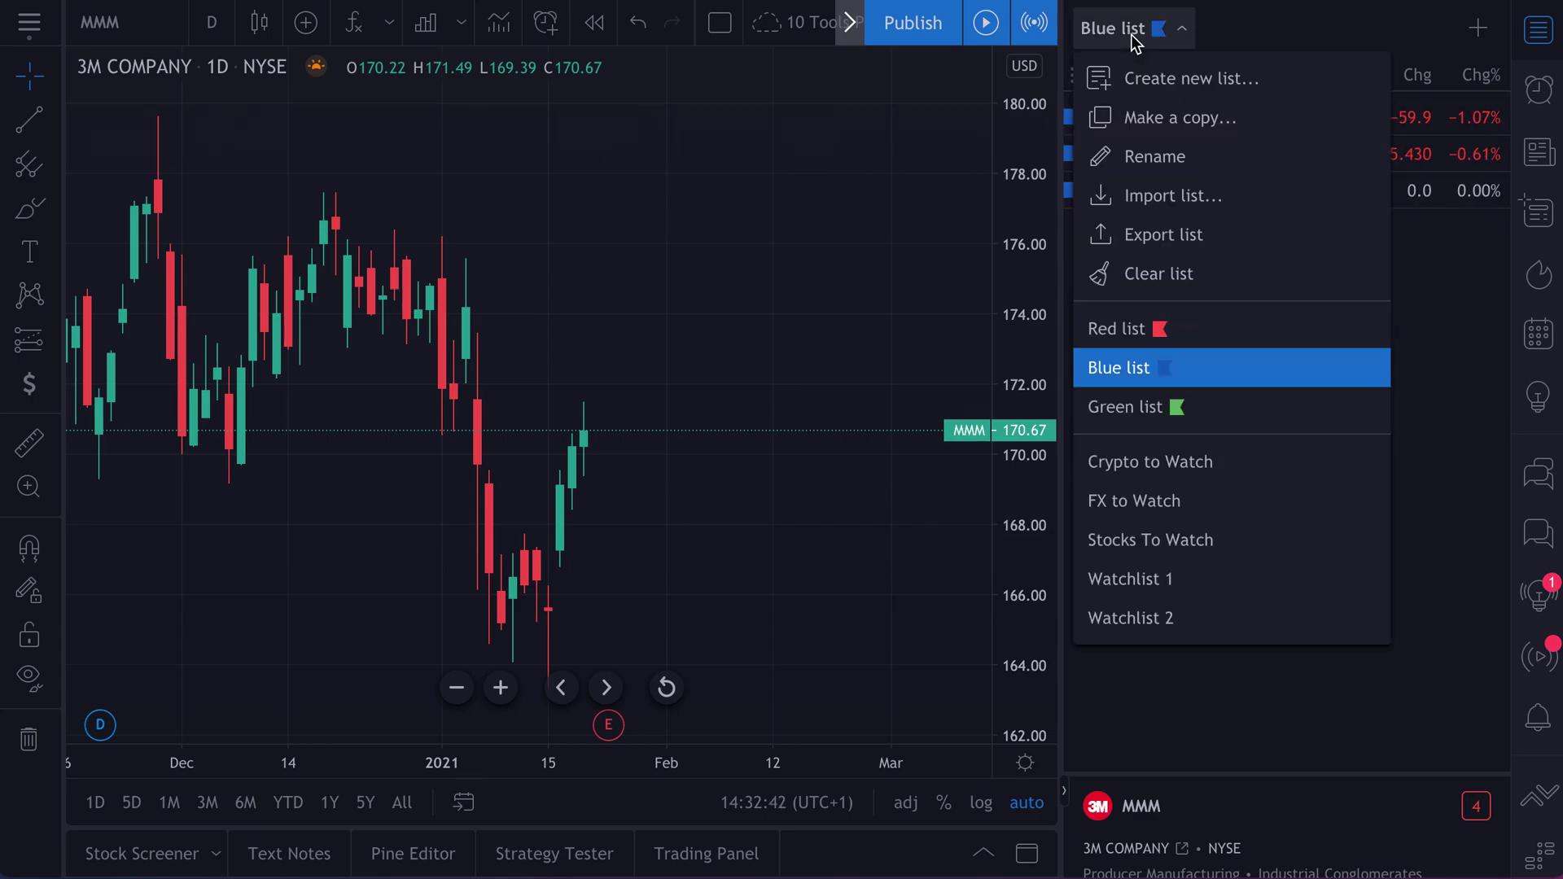
pyautogui.click(1206, 696)
# Step: Expand the MMM details pane to nearly full height, and shrink it to fit below the Blue list's three symbols
pyautogui.moveTo(1233, 779); pyautogui.dragTo(1228, 113)
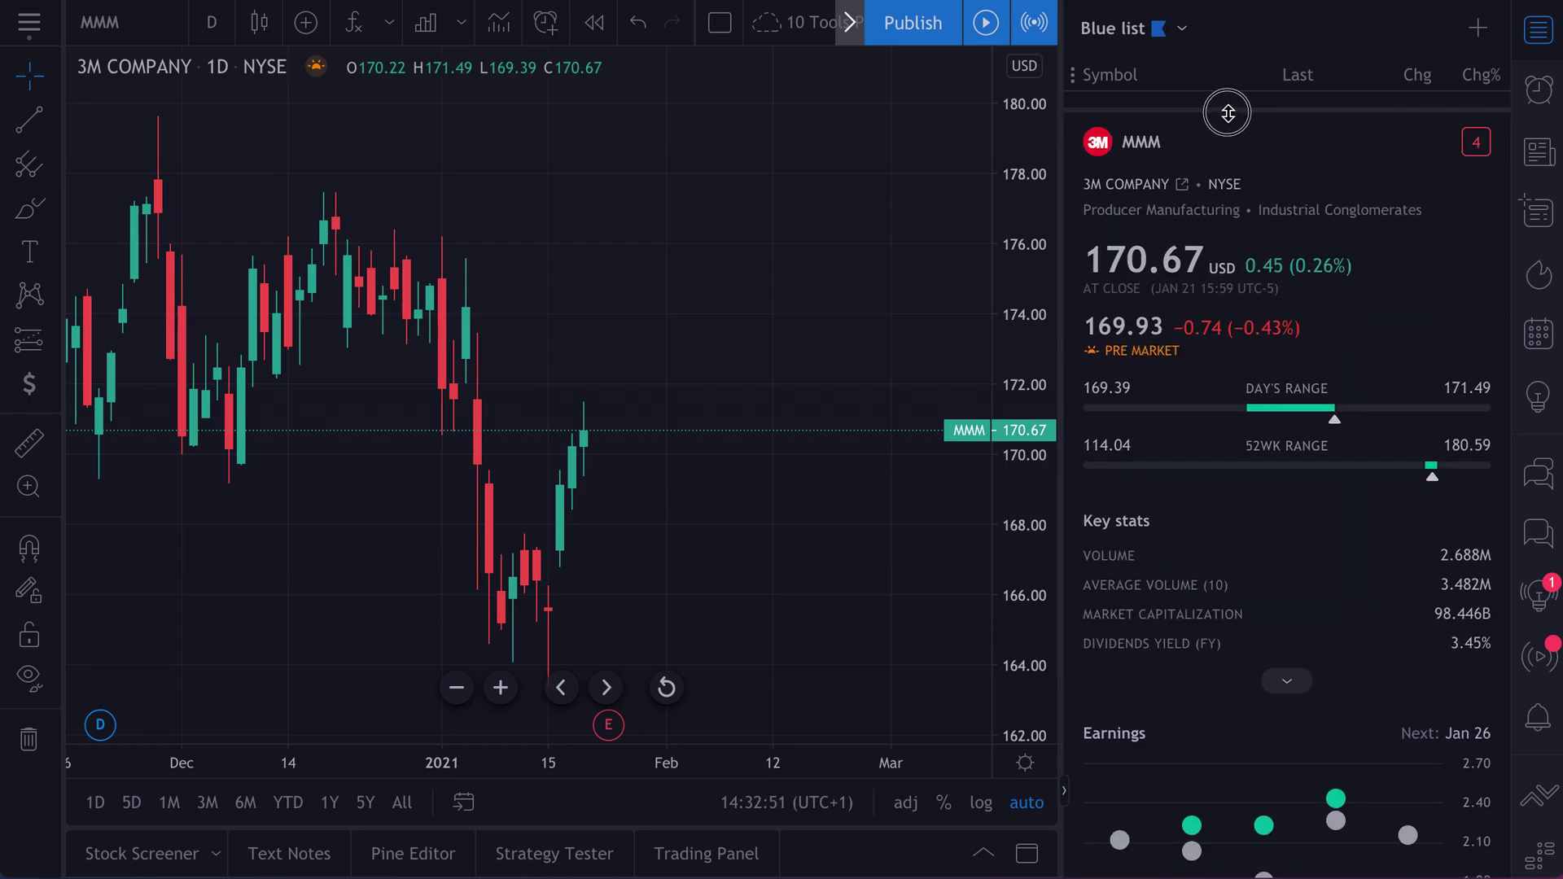
pyautogui.click(1539, 31)
pyautogui.click(1539, 31)
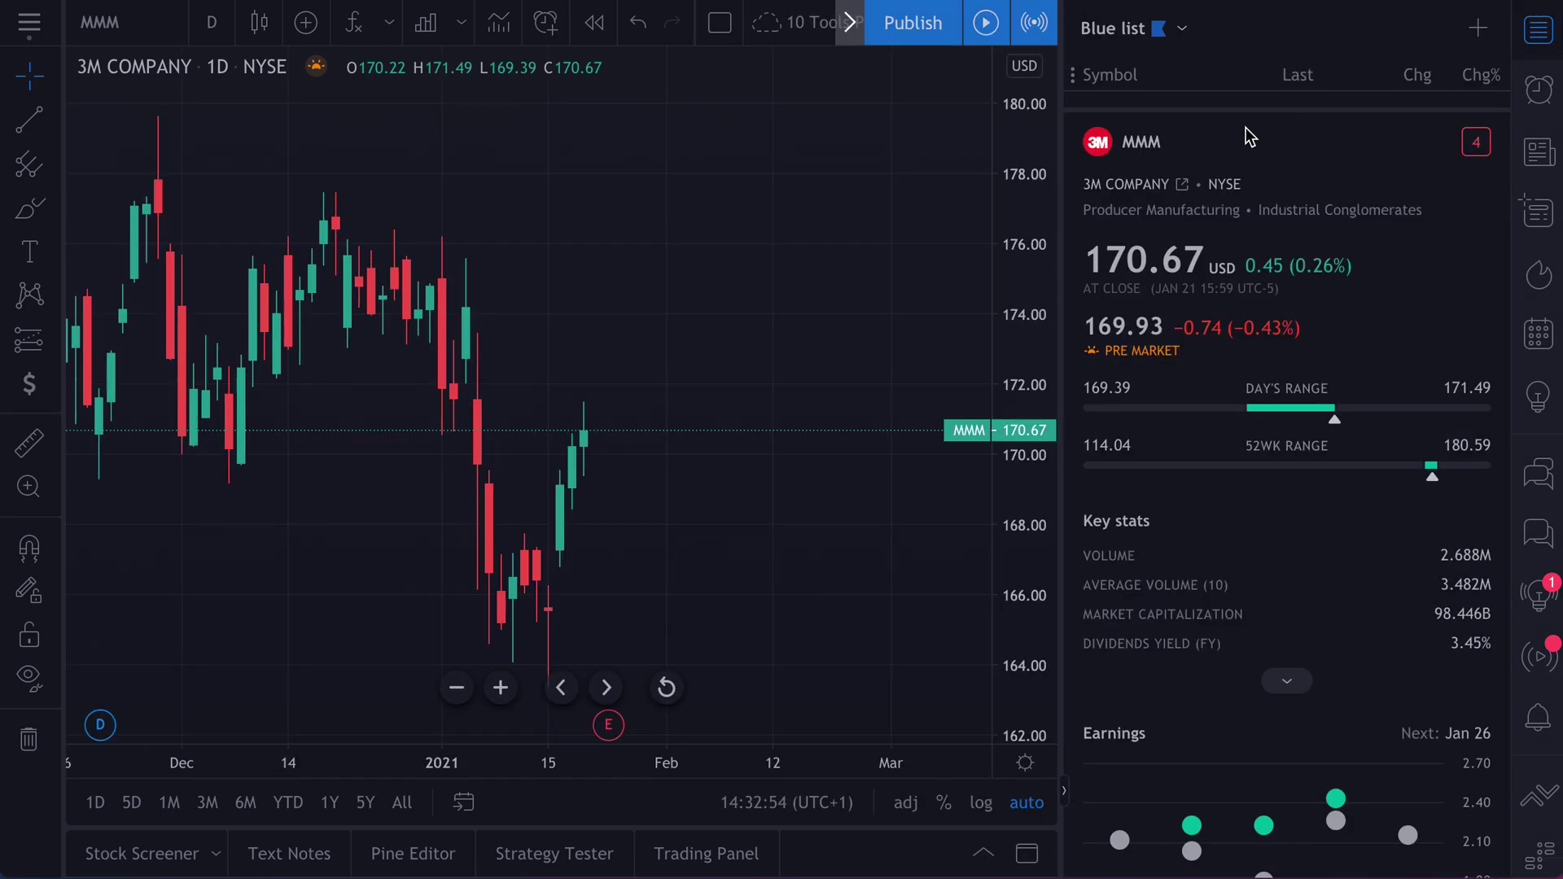
pyautogui.moveTo(1242, 112); pyautogui.dragTo(1259, 219)
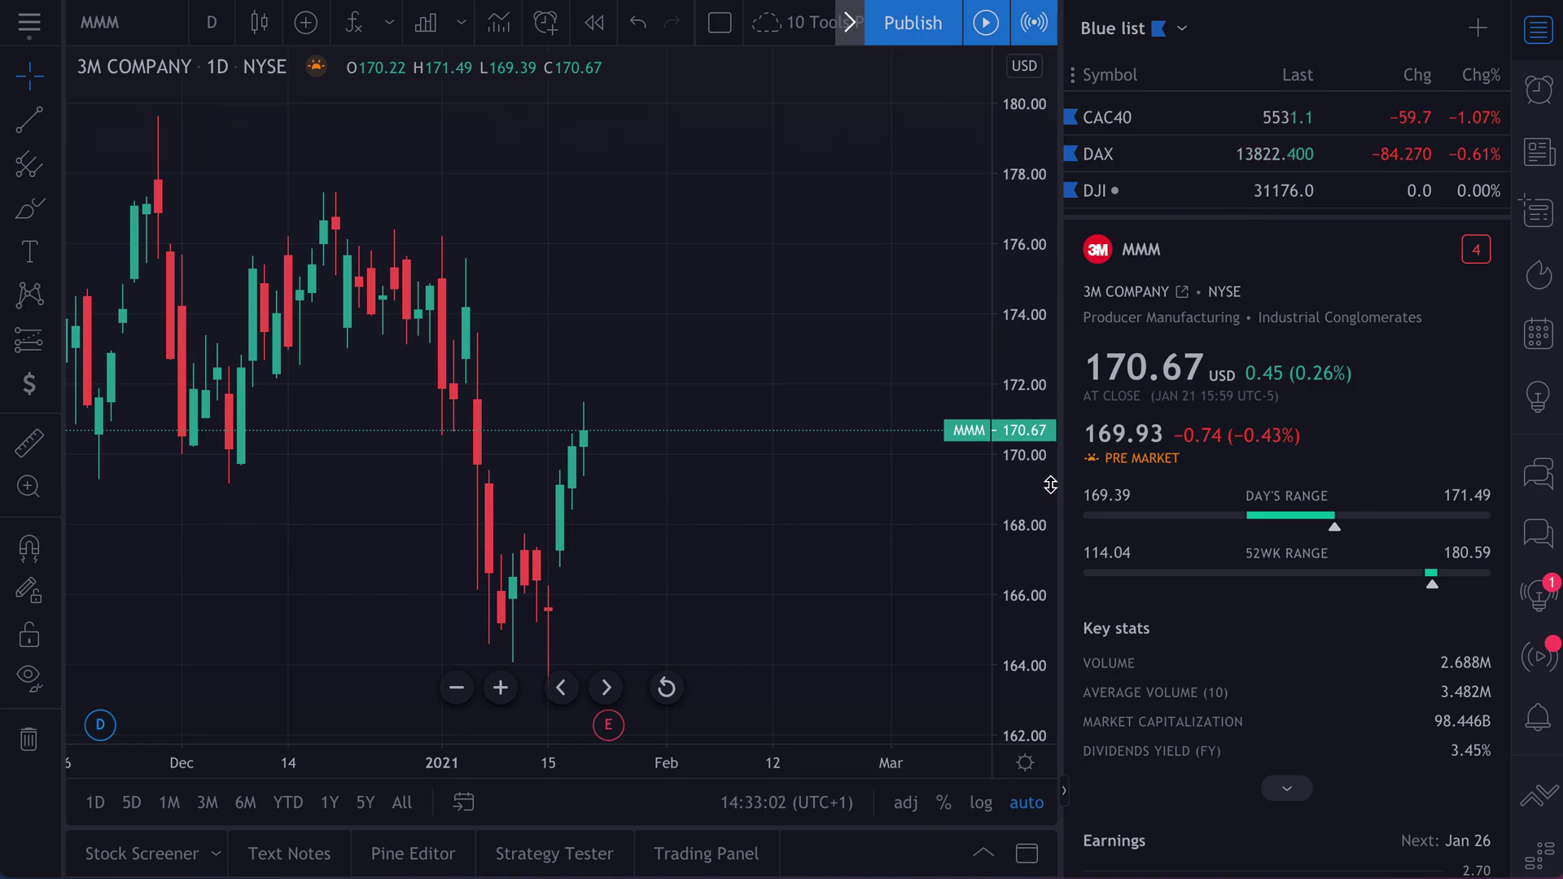
# Step: Load SPY on the chart and view its details
pyautogui.moveTo(547, 358); pyautogui.dragTo(761, 363)
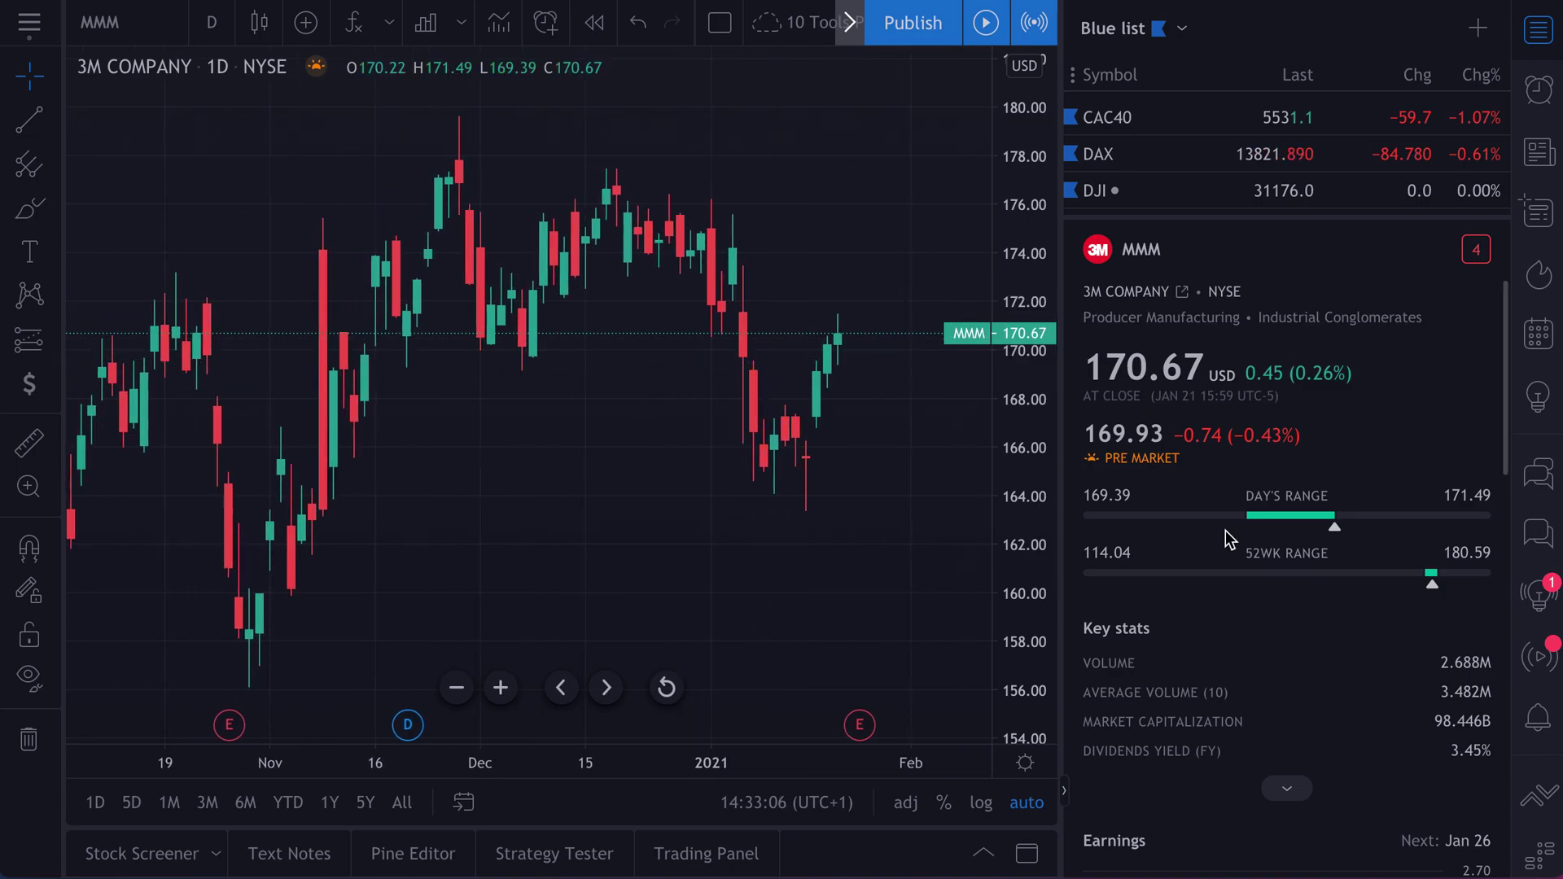
pyautogui.click(115, 31)
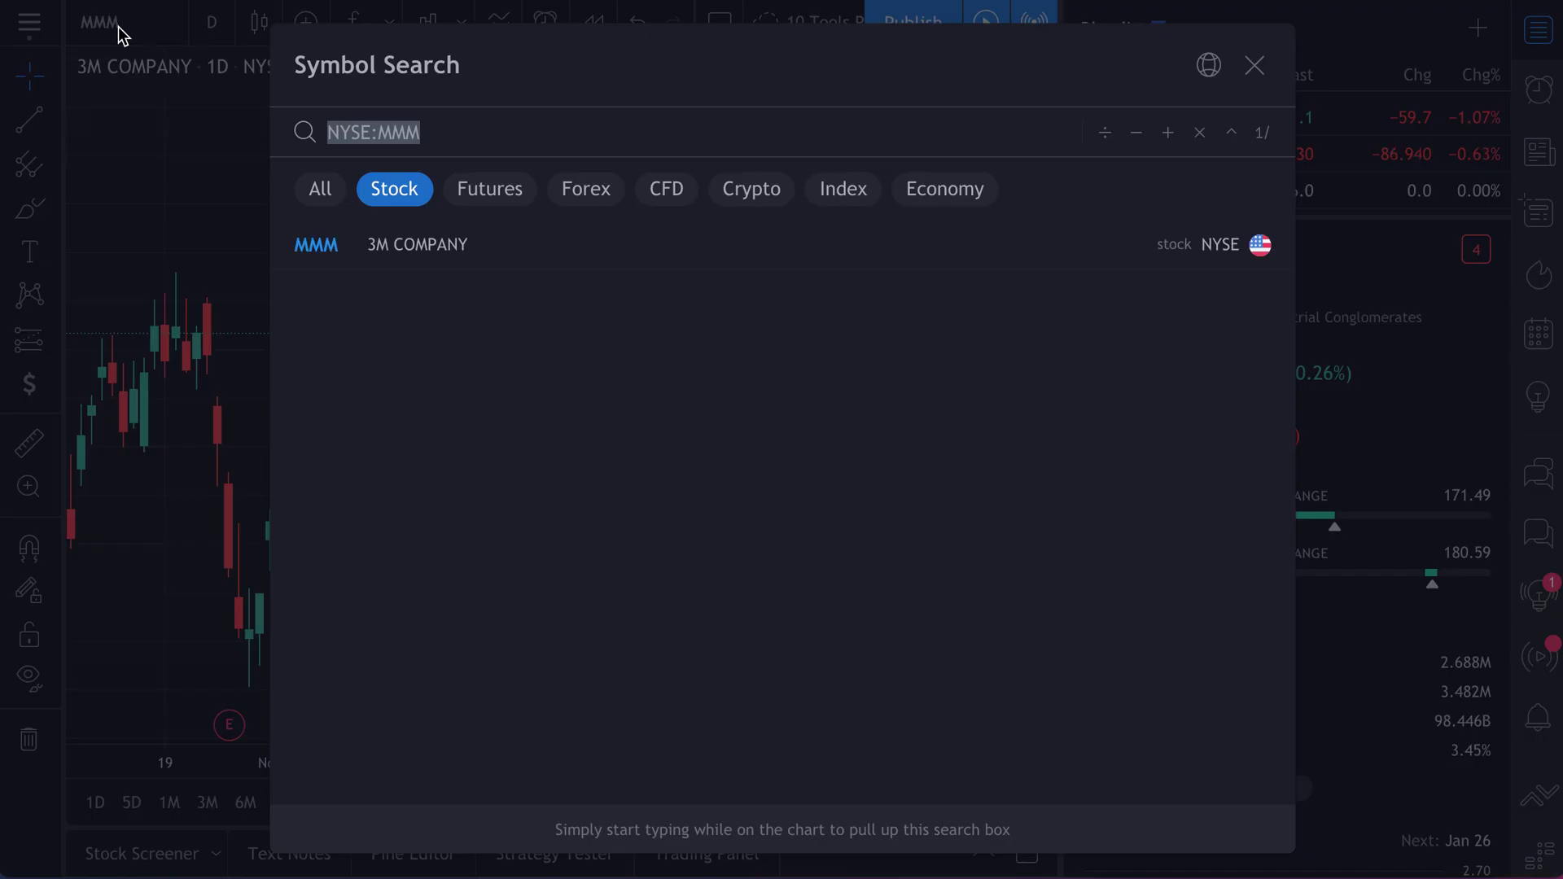
pyautogui.write('SPY')
pyautogui.press('Return')
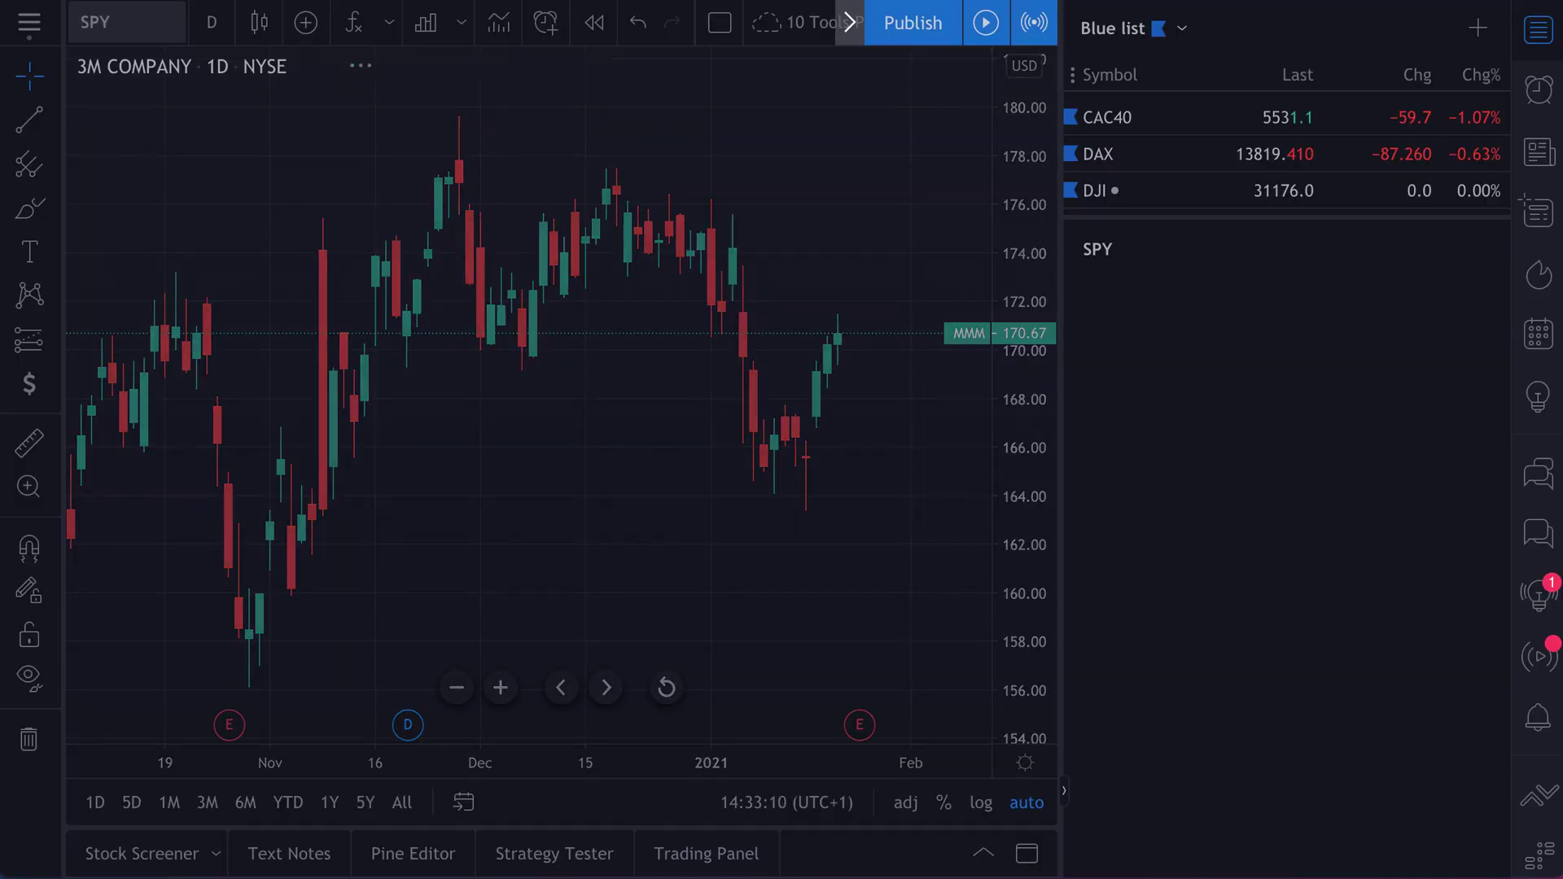
pyautogui.scroll(2, 405, 238)
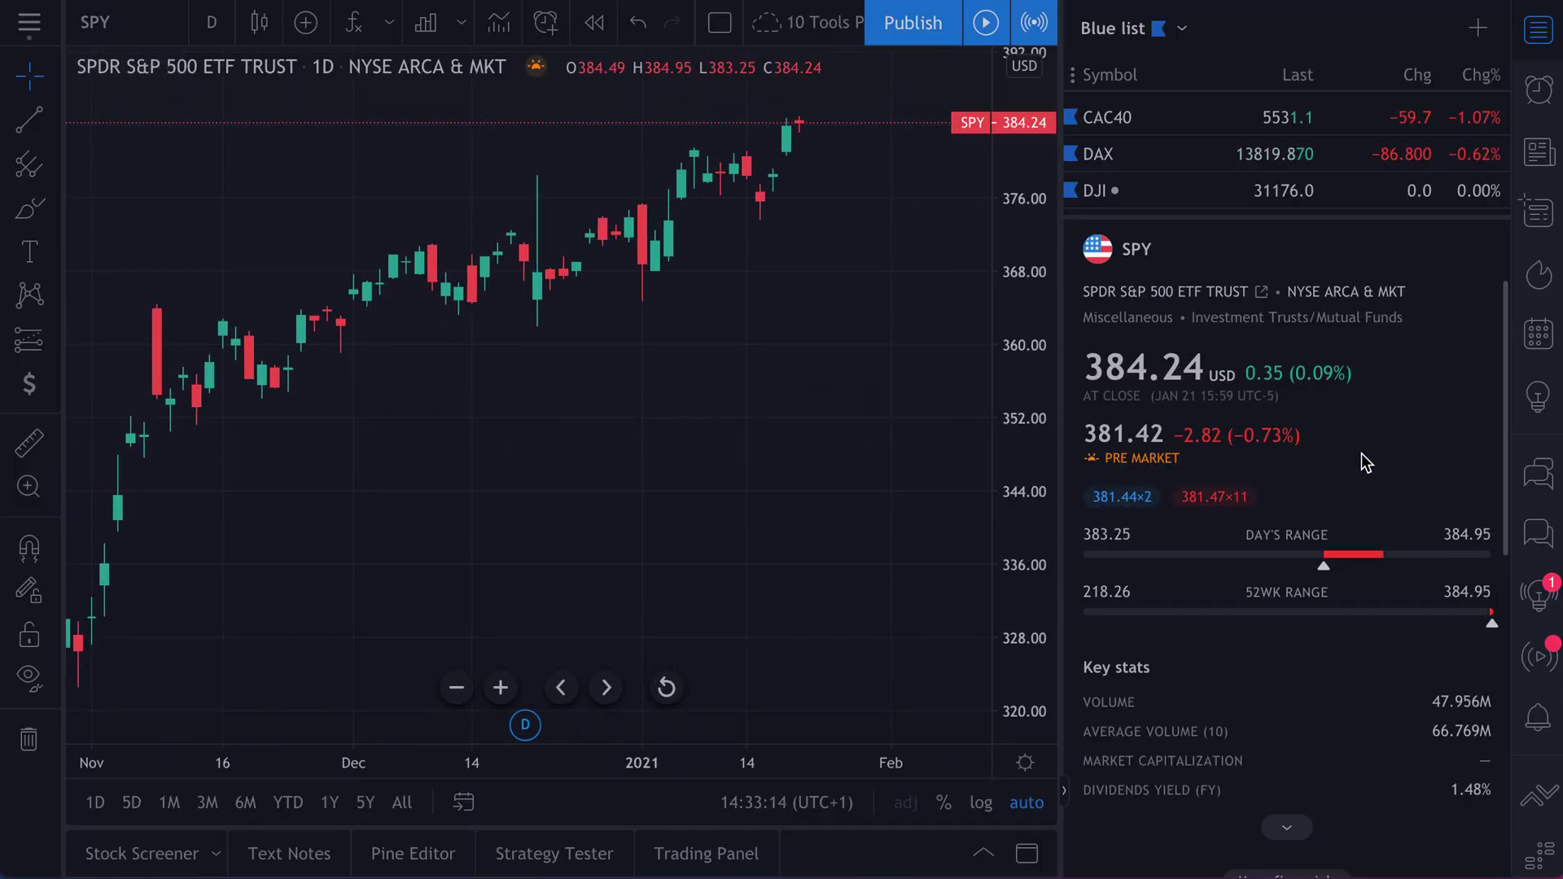
# Step: Search all markets for BTCUSD and load the BITSTAMP Bitcoin / U.S. Dollar symbol on the chart
pyautogui.click(108, 29)
pyautogui.write('BTCUSD')
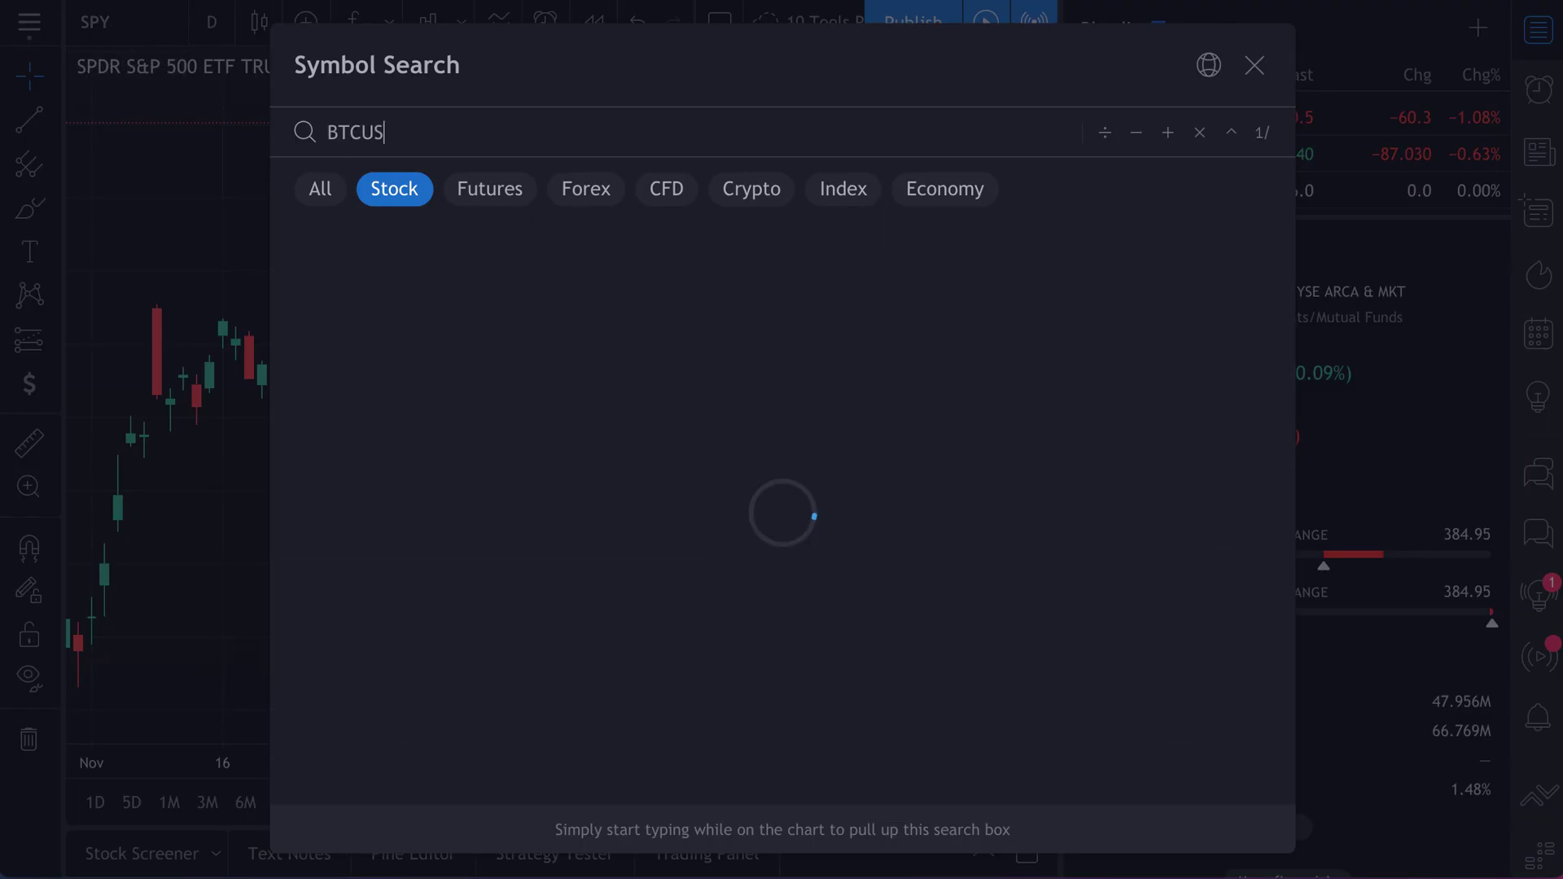
pyautogui.click(320, 194)
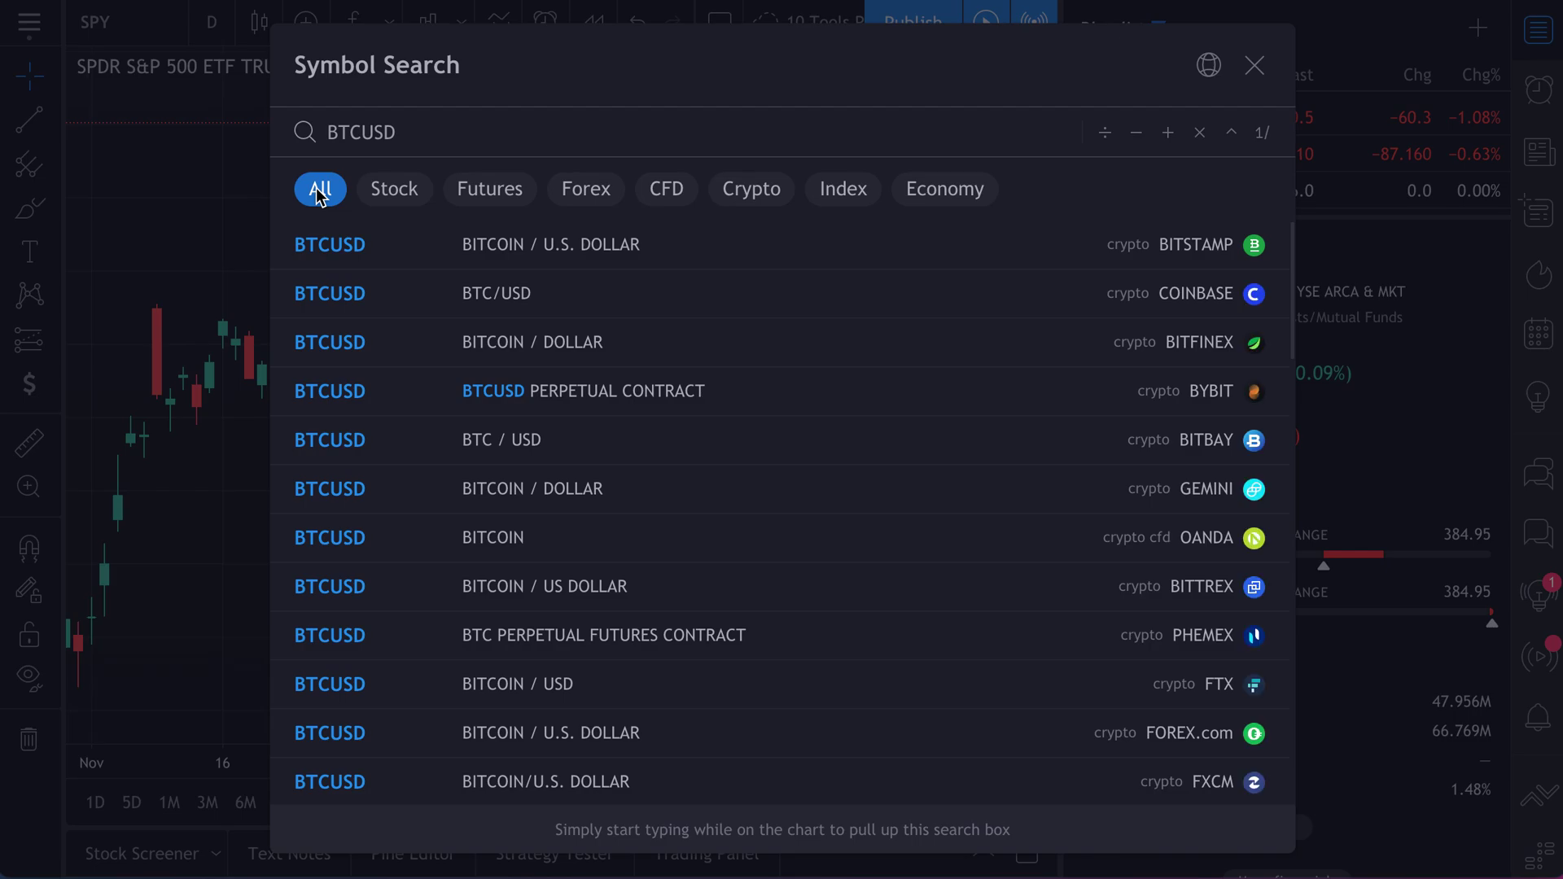
pyautogui.click(531, 256)
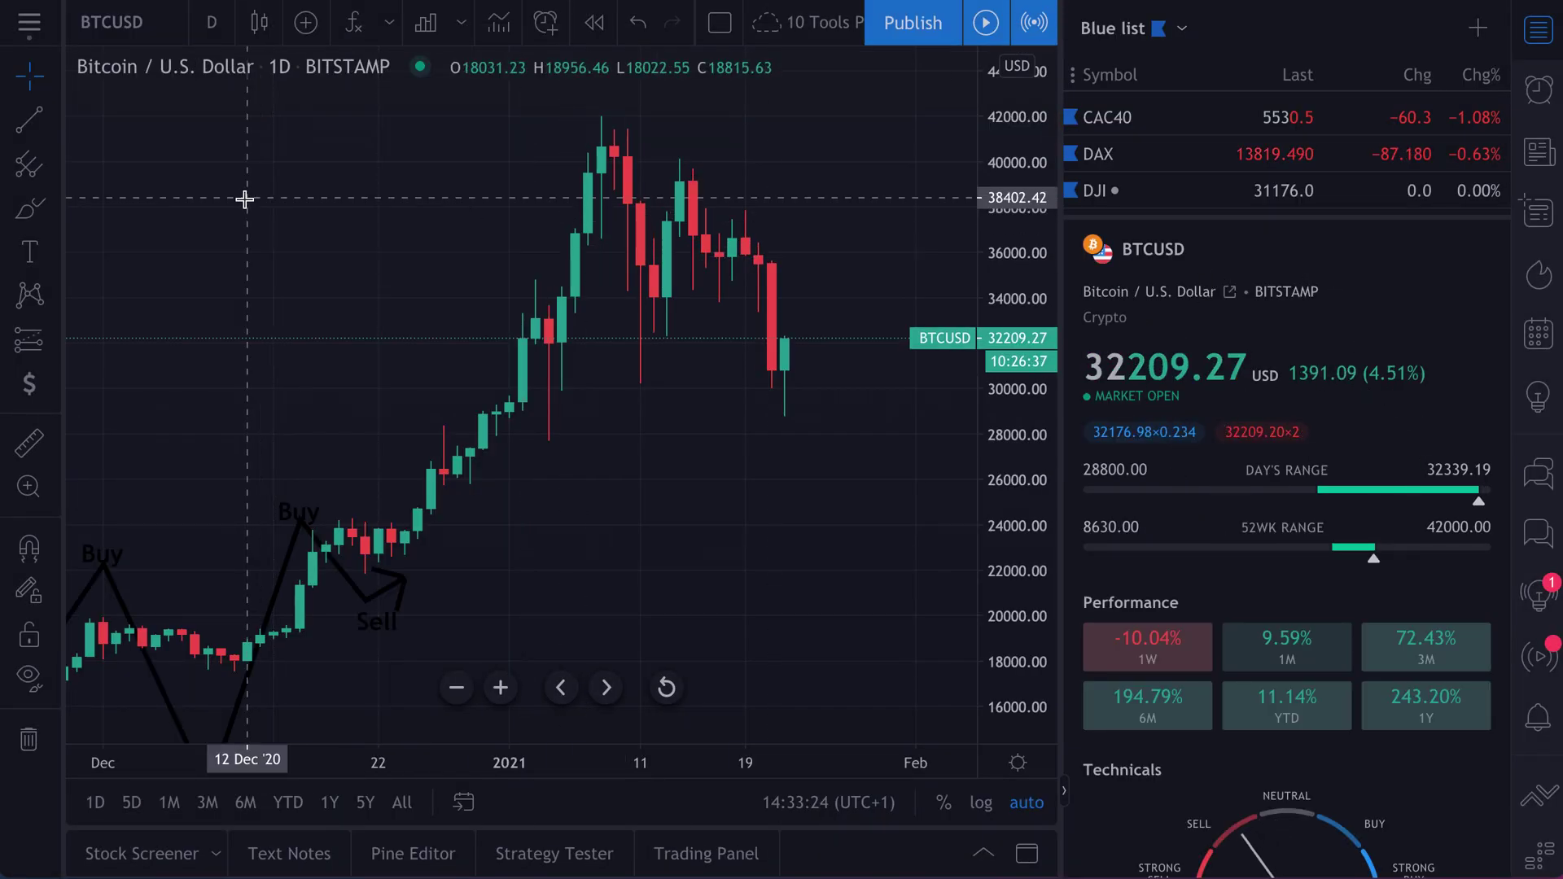
# Step: Load the FXCM EURUSD symbol on the chart
pyautogui.click(111, 22)
pyautogui.write('EURUSD')
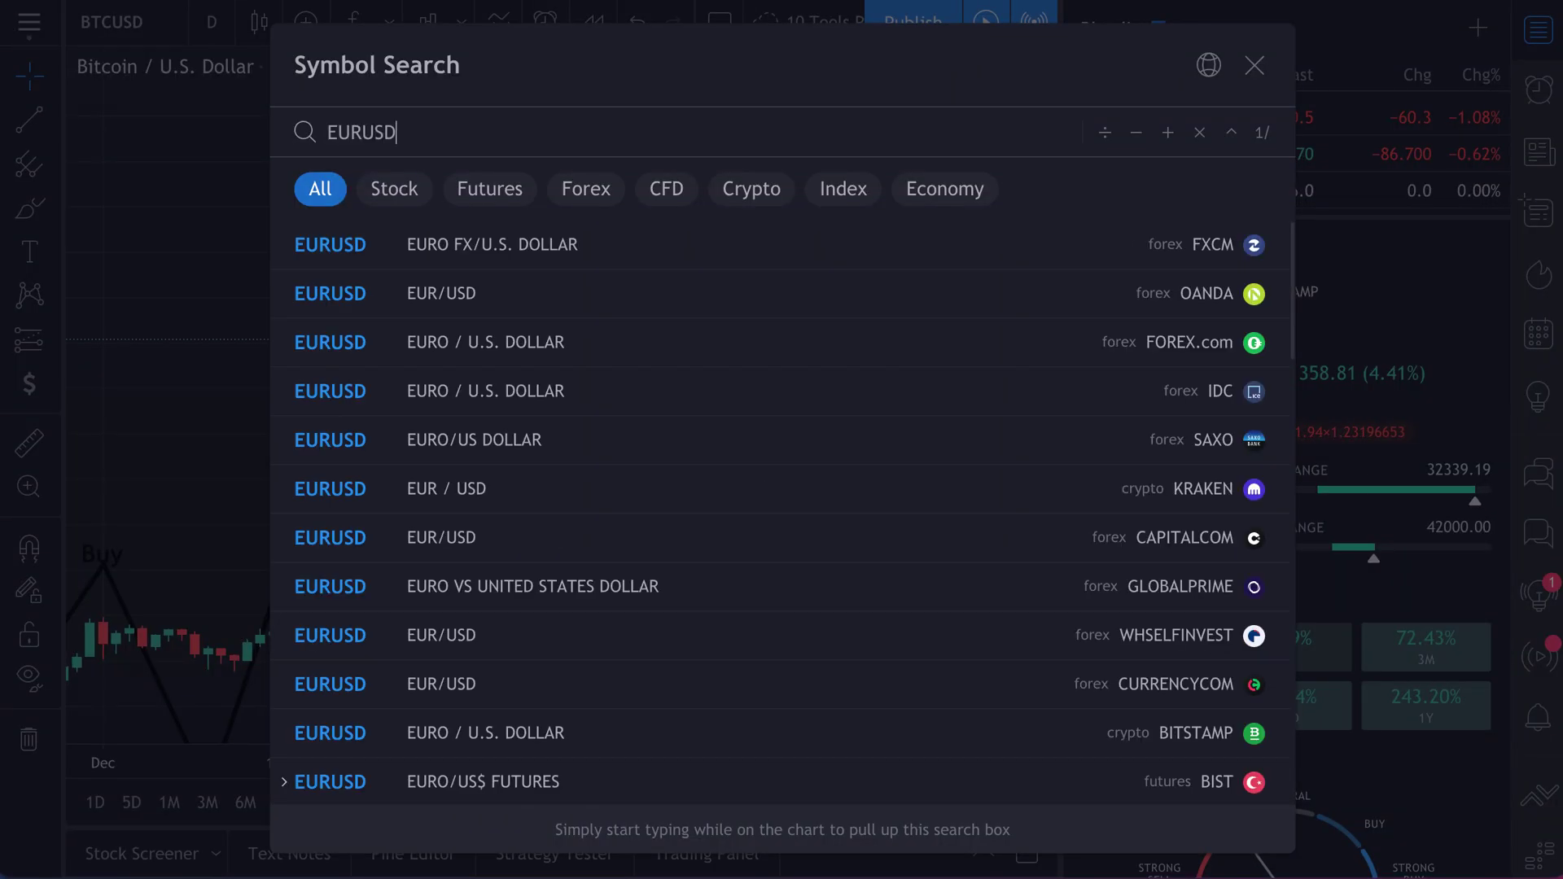
pyautogui.press('Return')
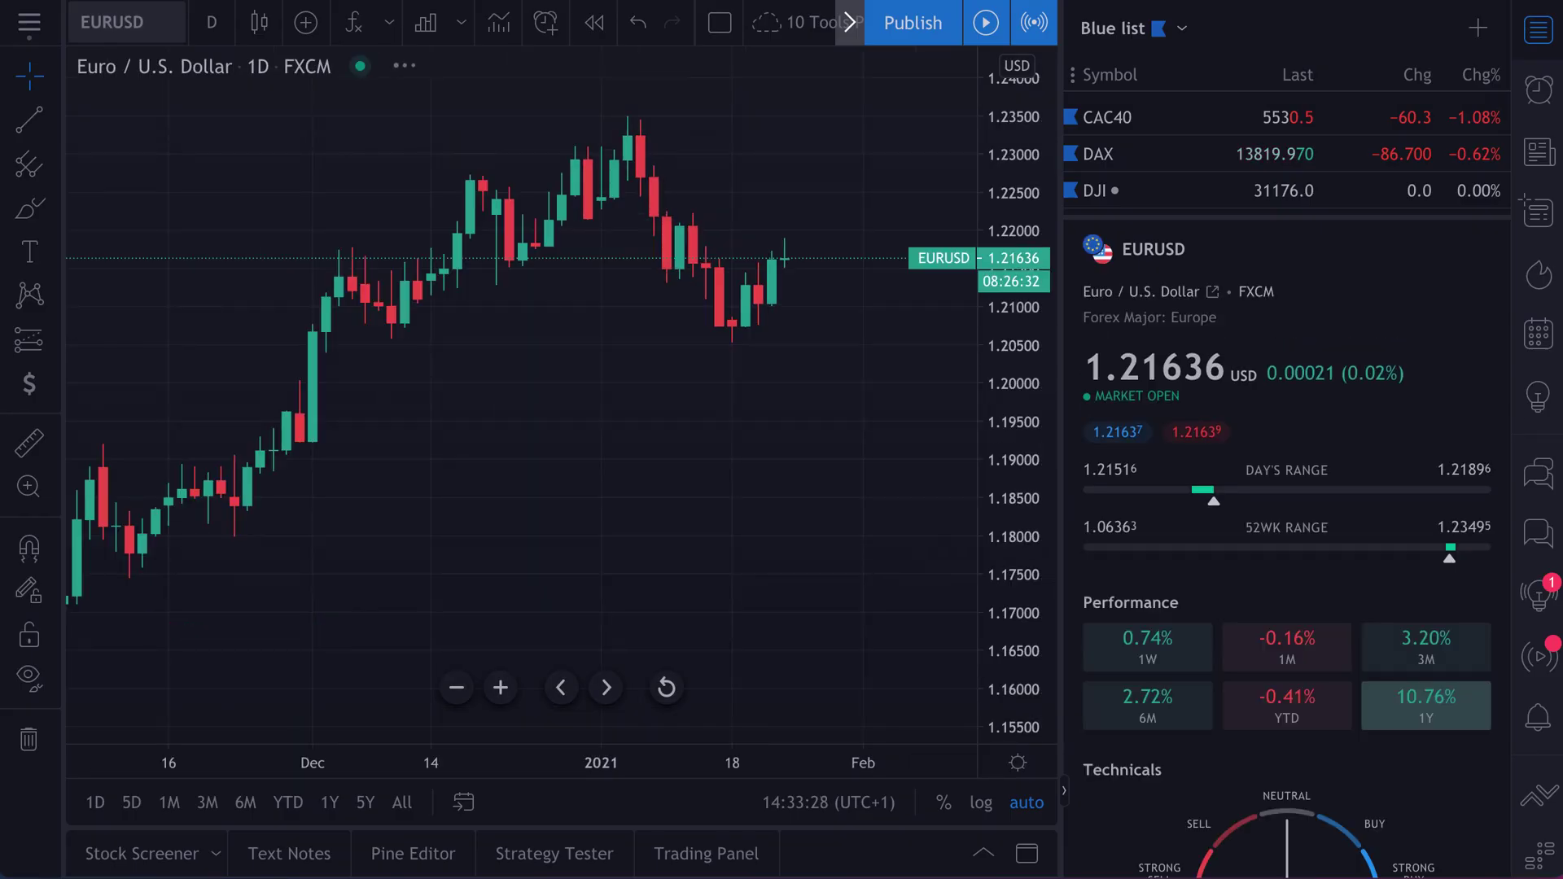
# Step: Hide the watchlist, show the alerts instead, and widen the alerts pane slightly
pyautogui.click(1538, 33)
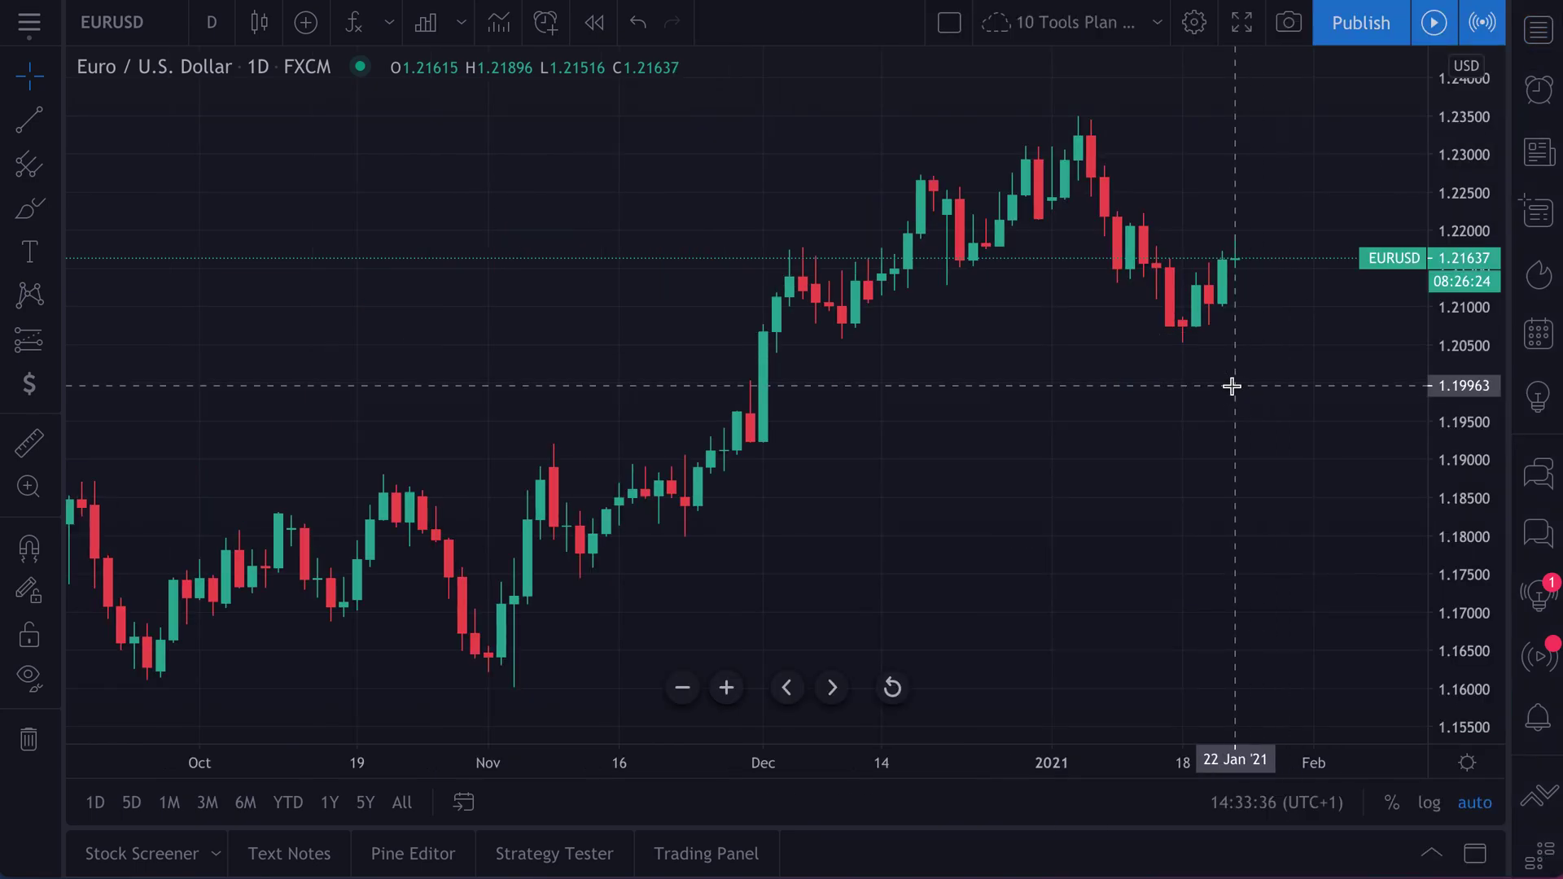
pyautogui.scroll(1, 1232, 384)
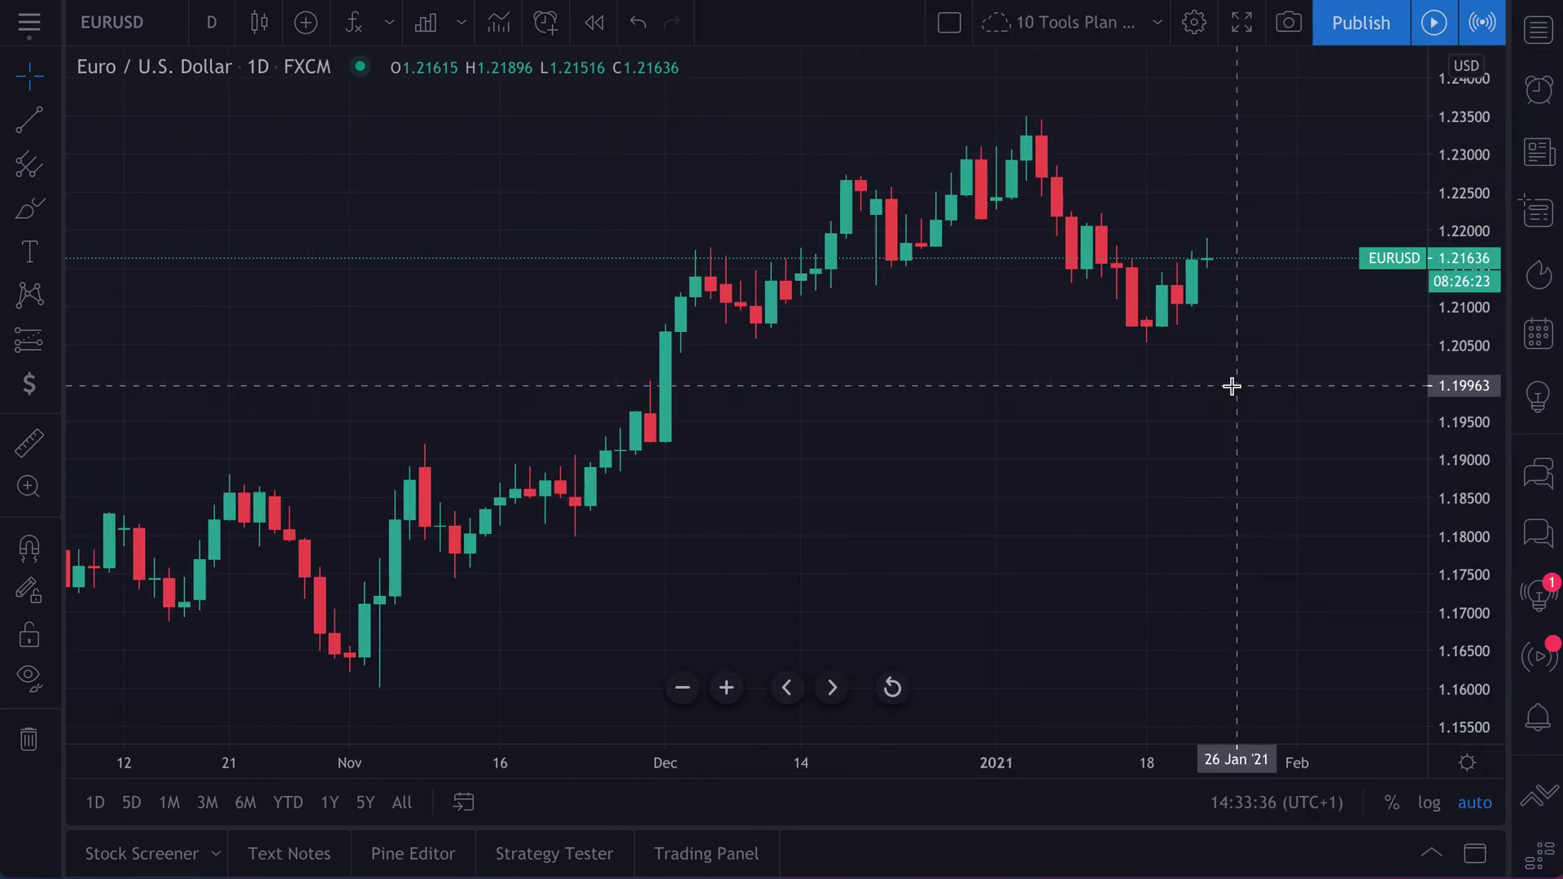
pyautogui.click(1539, 101)
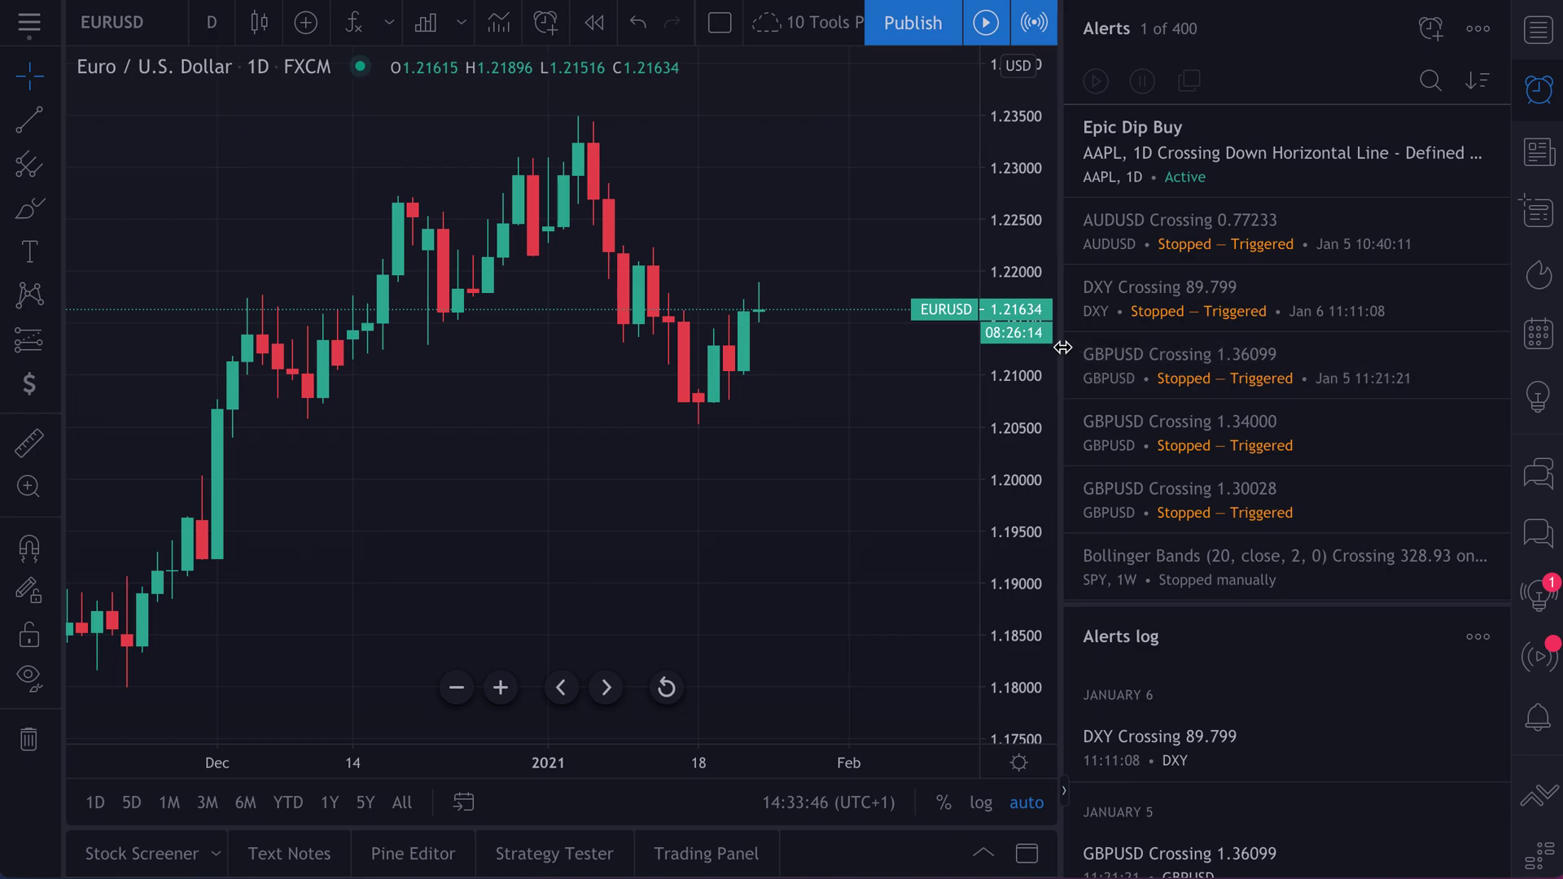
pyautogui.moveTo(1061, 348); pyautogui.dragTo(1030, 365)
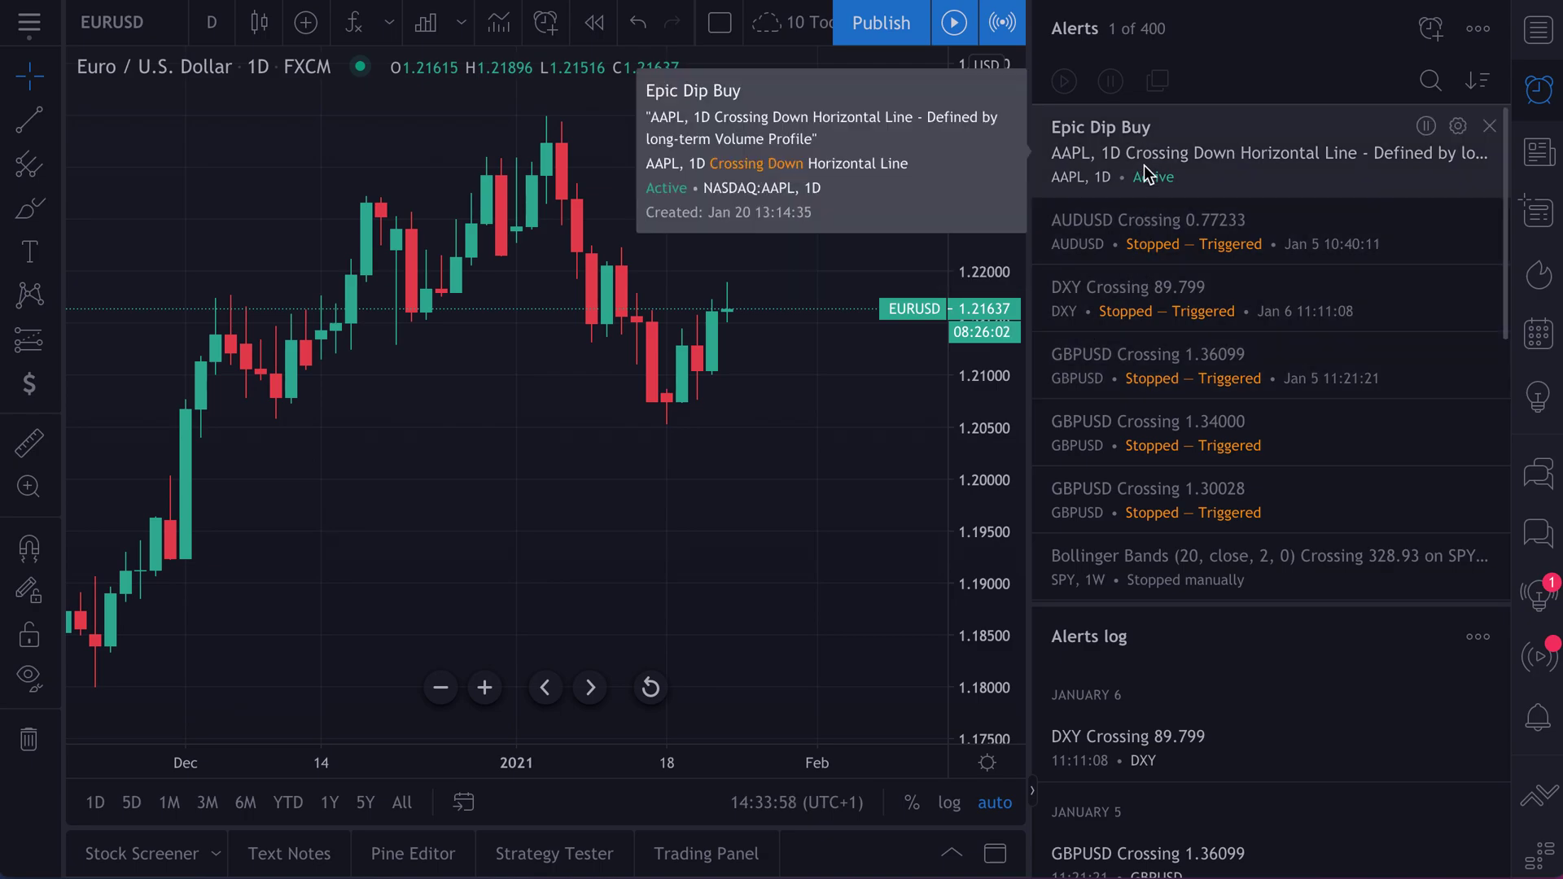
# Step: Look over the existing alerts and their sort orders, and reveal the alert search field
pyautogui.moveTo(1160, 220)
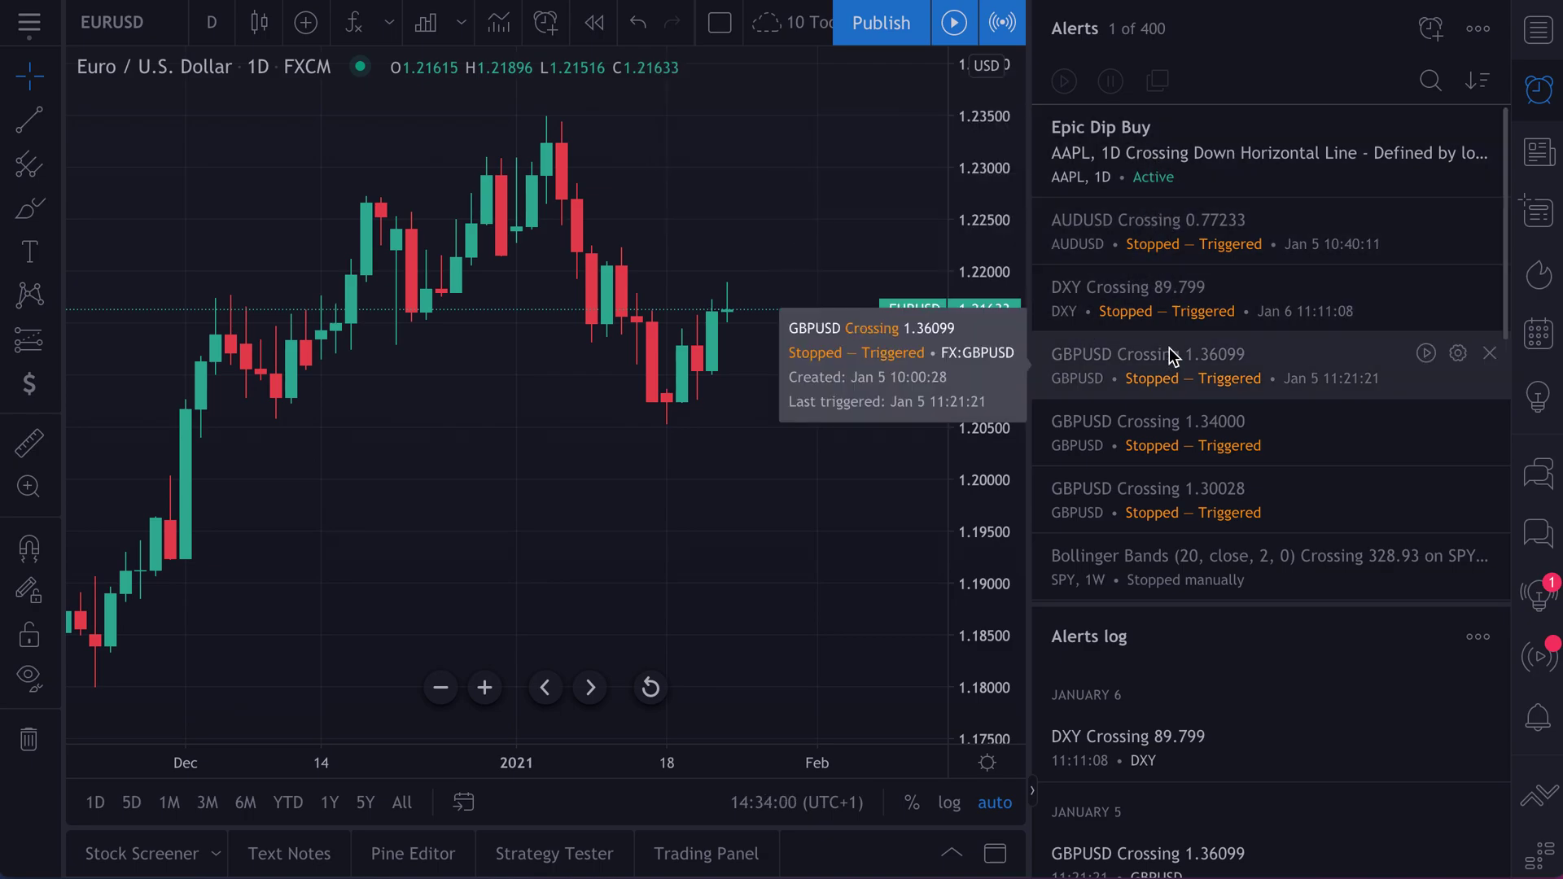
pyautogui.moveTo(1189, 539)
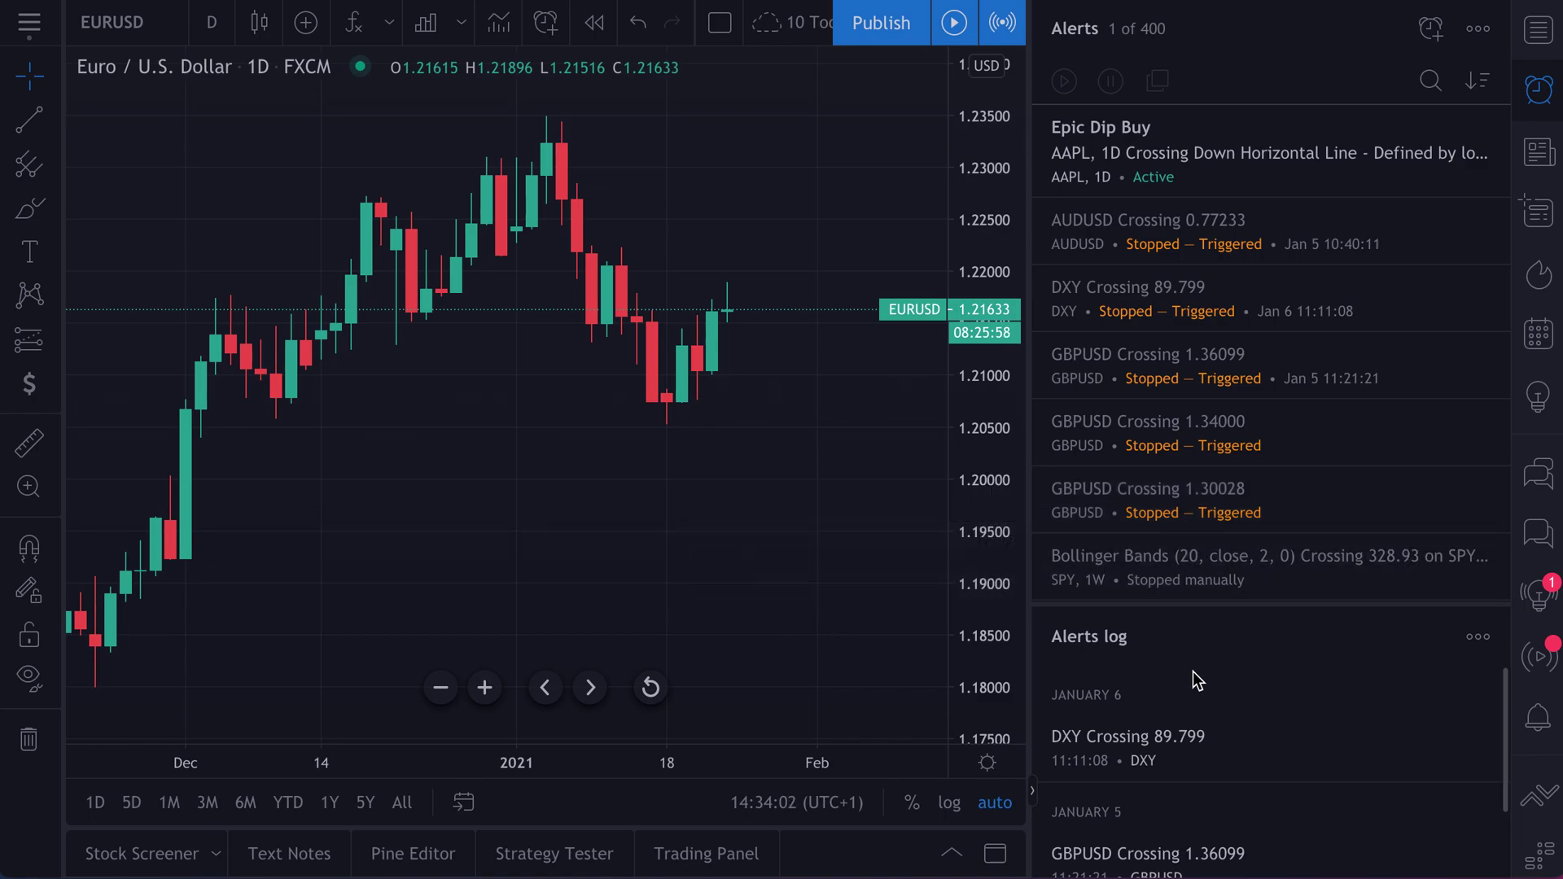
pyautogui.click(1490, 86)
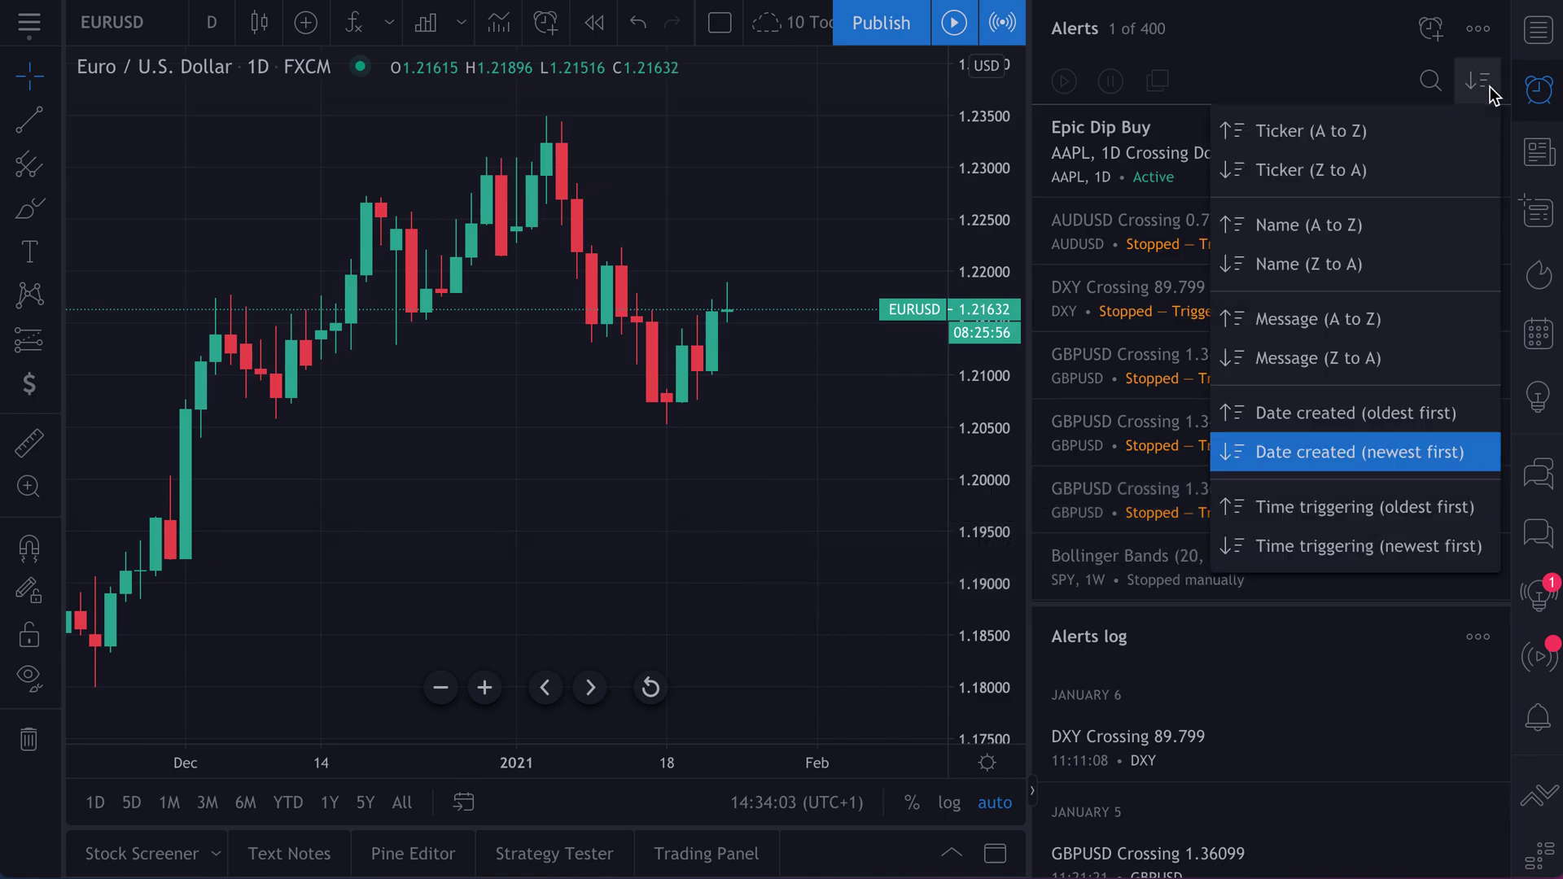
pyautogui.click(1431, 81)
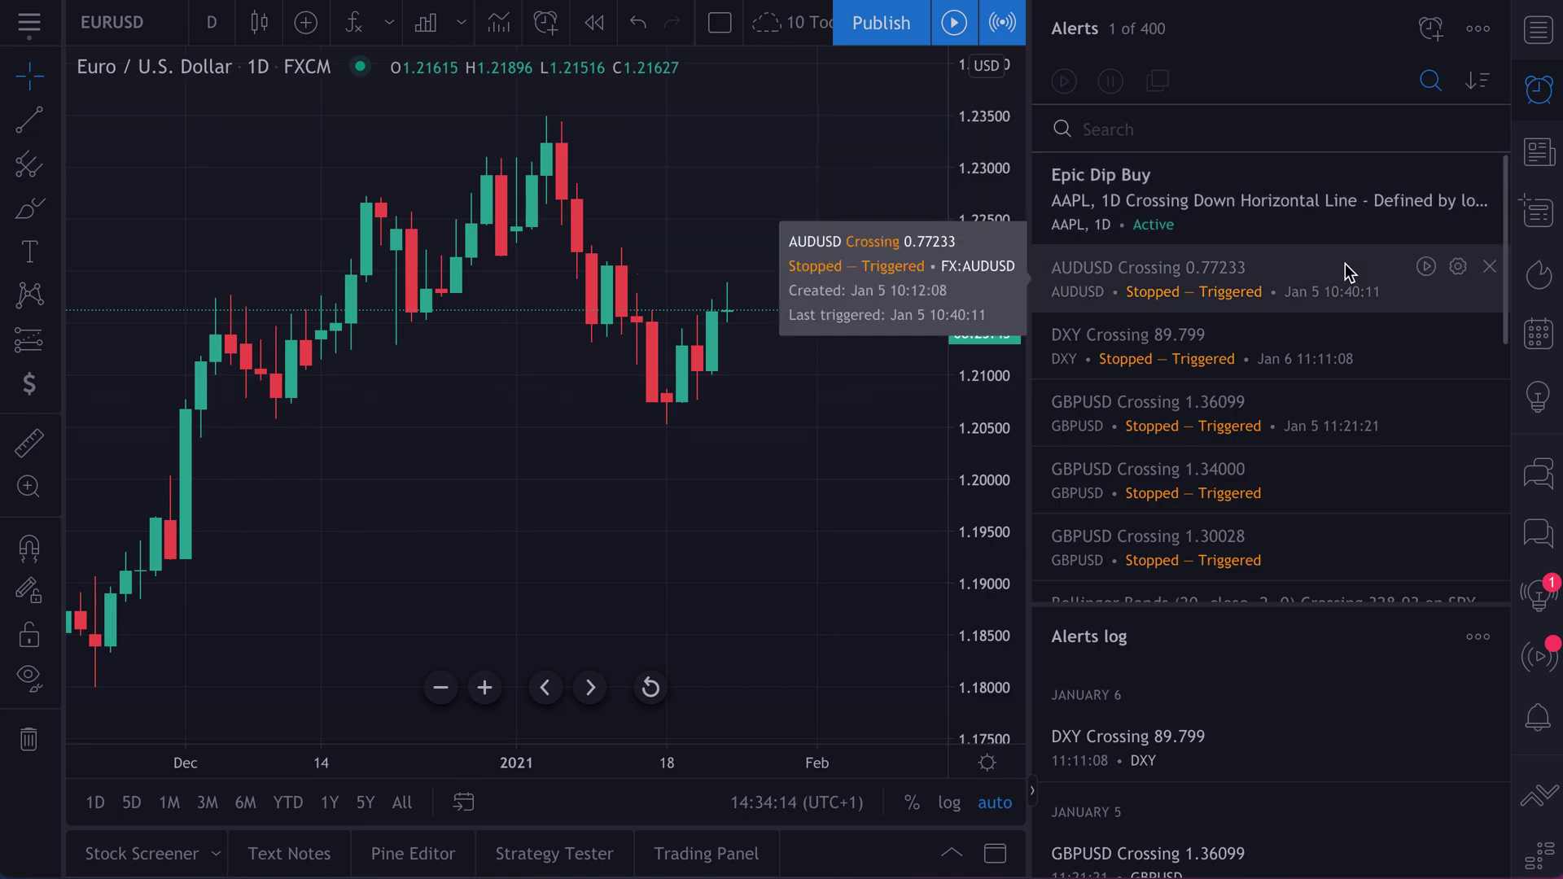
# Step: Enlarge the alerts log to view its entries, shrink it back, and look through the alerts list
pyautogui.moveTo(1289, 607); pyautogui.dragTo(1277, 391)
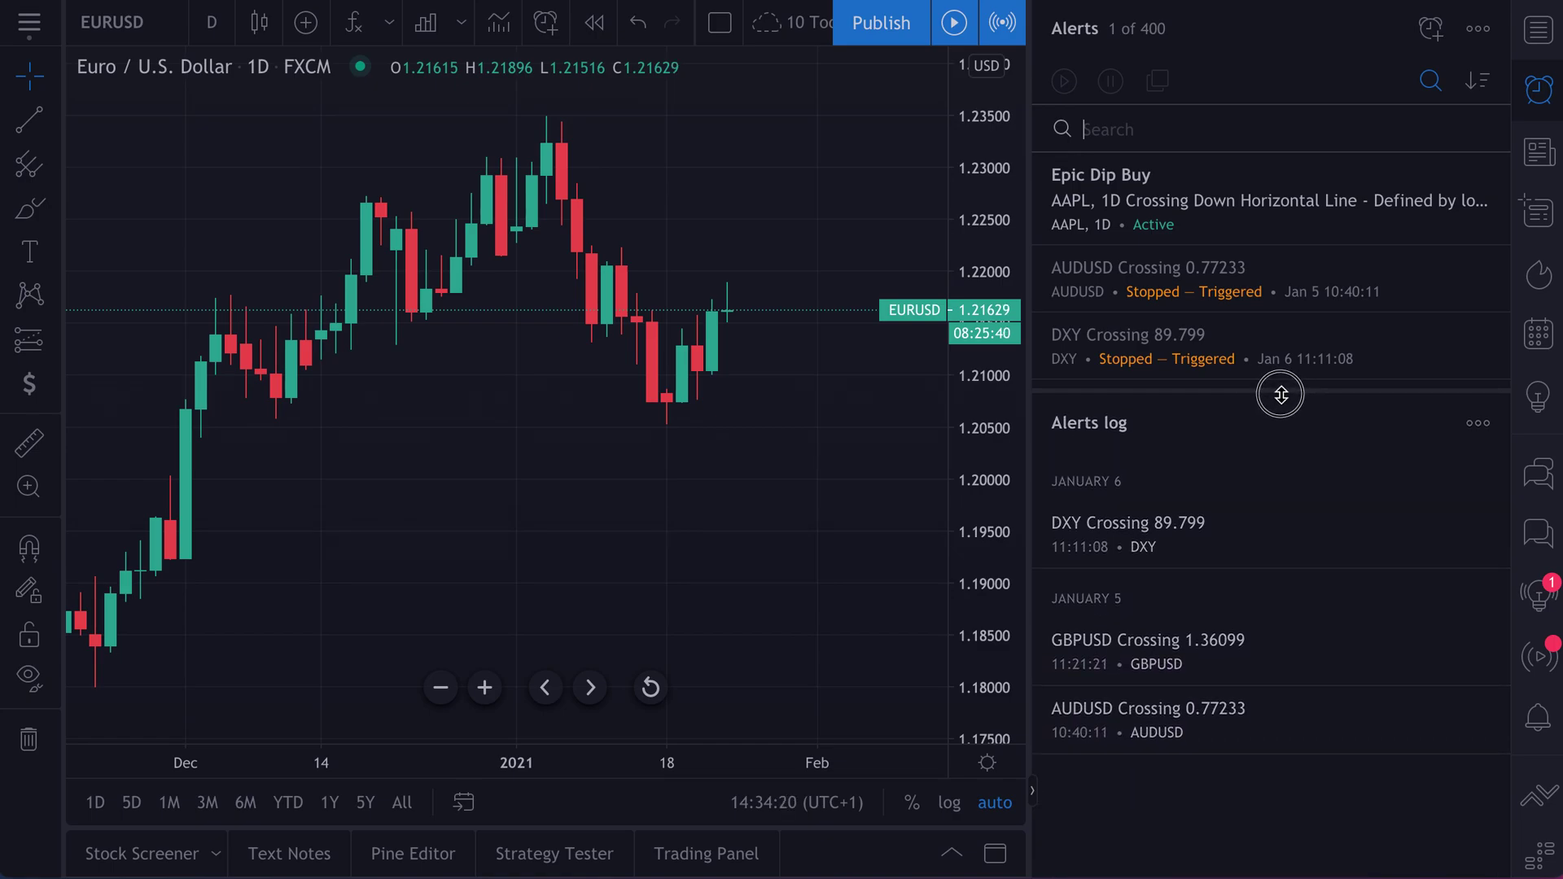
pyautogui.moveTo(1281, 395); pyautogui.dragTo(1292, 592)
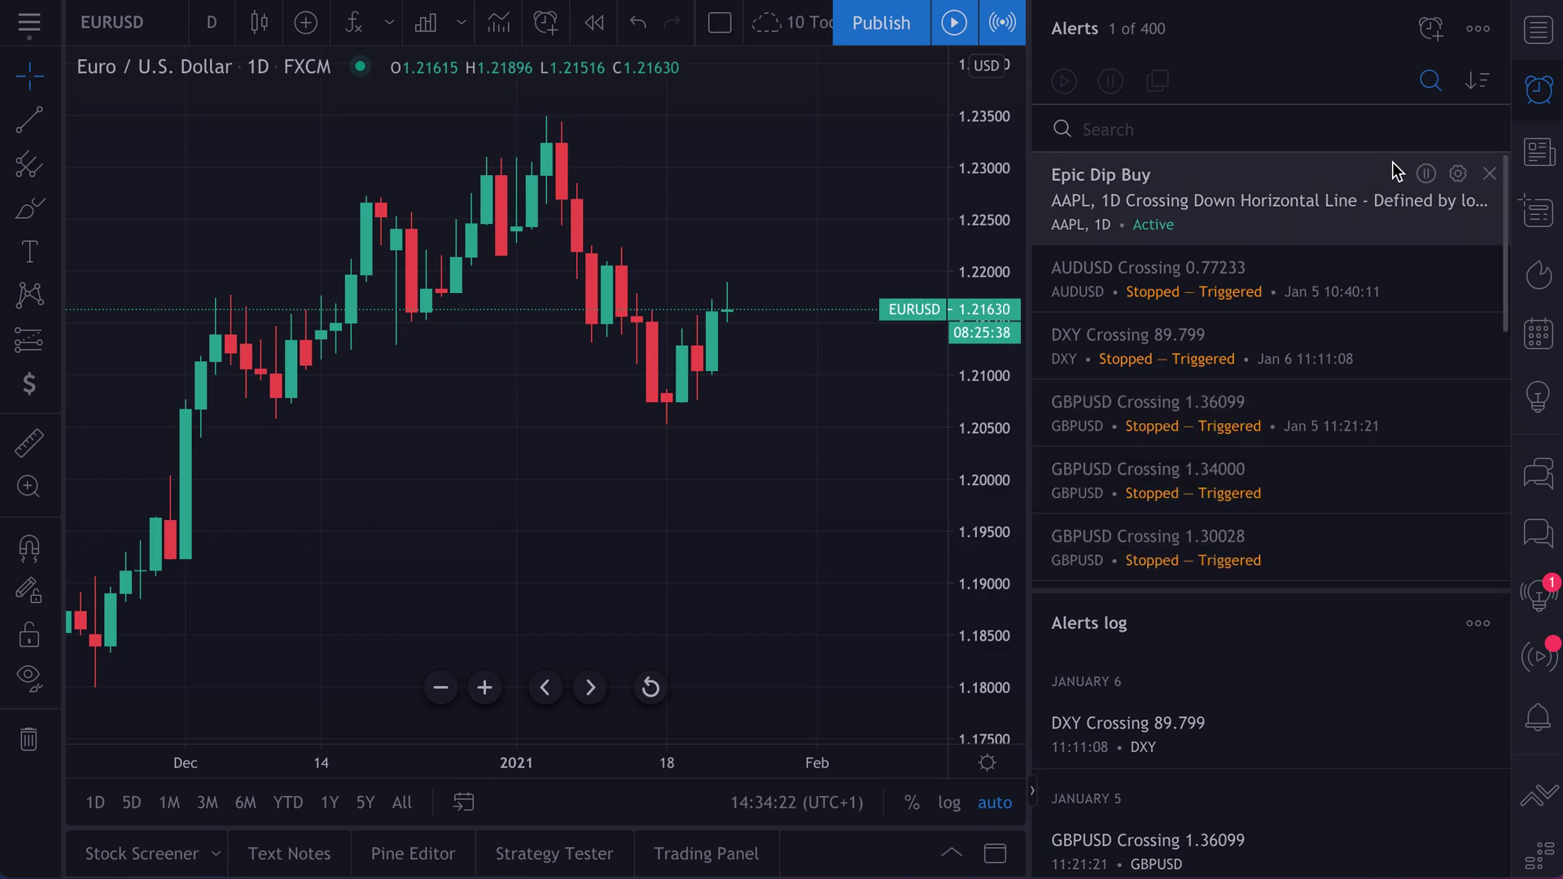
pyautogui.scroll(-1, 1281, 412)
pyautogui.scroll(1, 1303, 367)
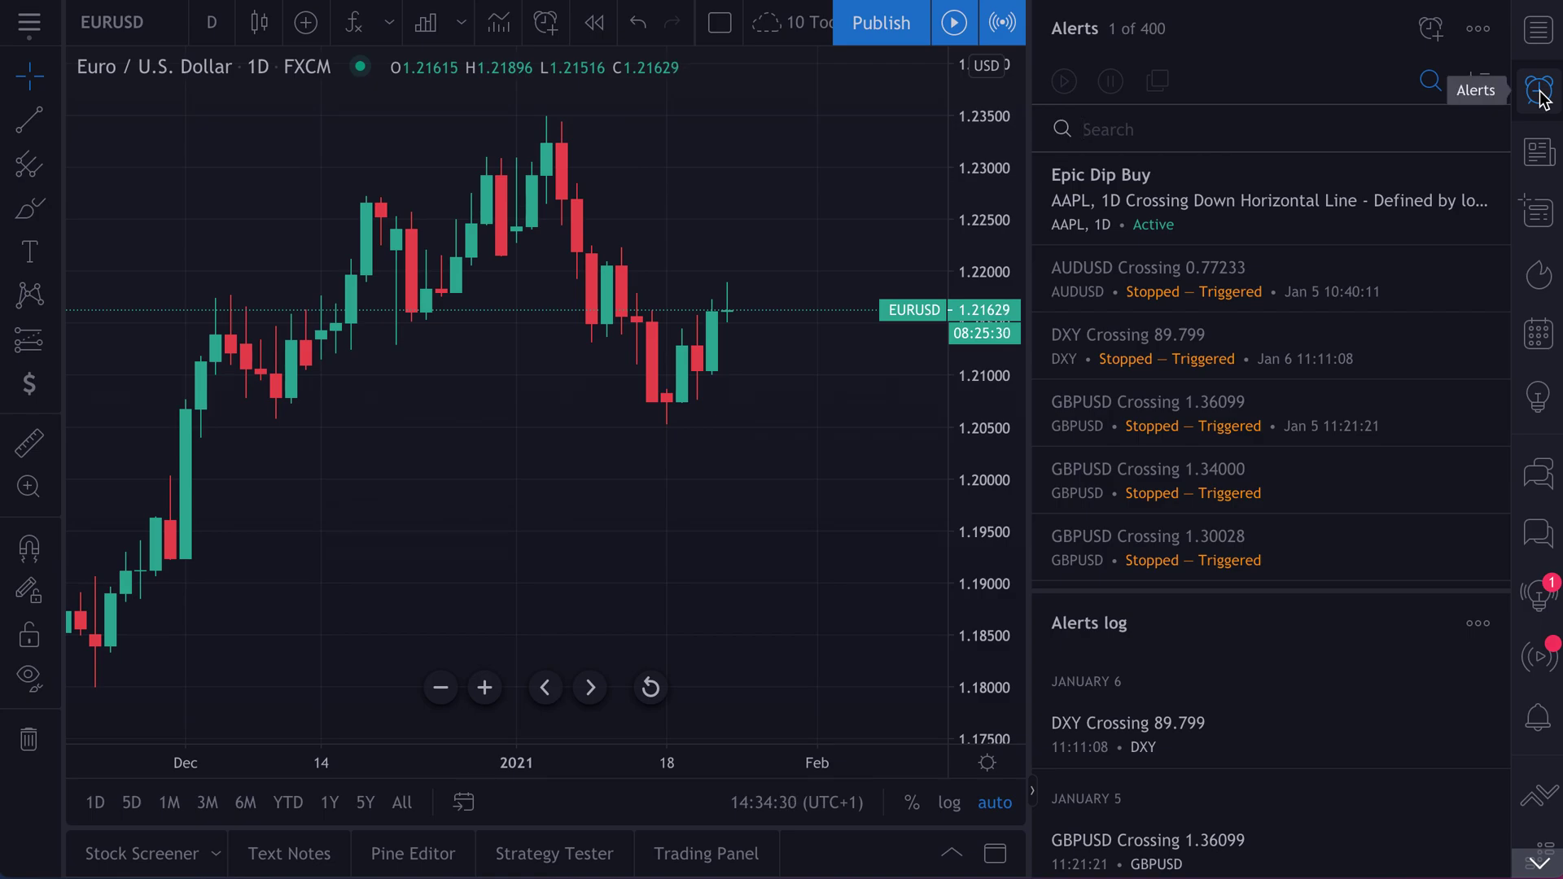
# Step: Start a EURUSD alert named Epic Dip Buy, look over its options and additional actions, and dismiss it without creating it
pyautogui.click(1435, 34)
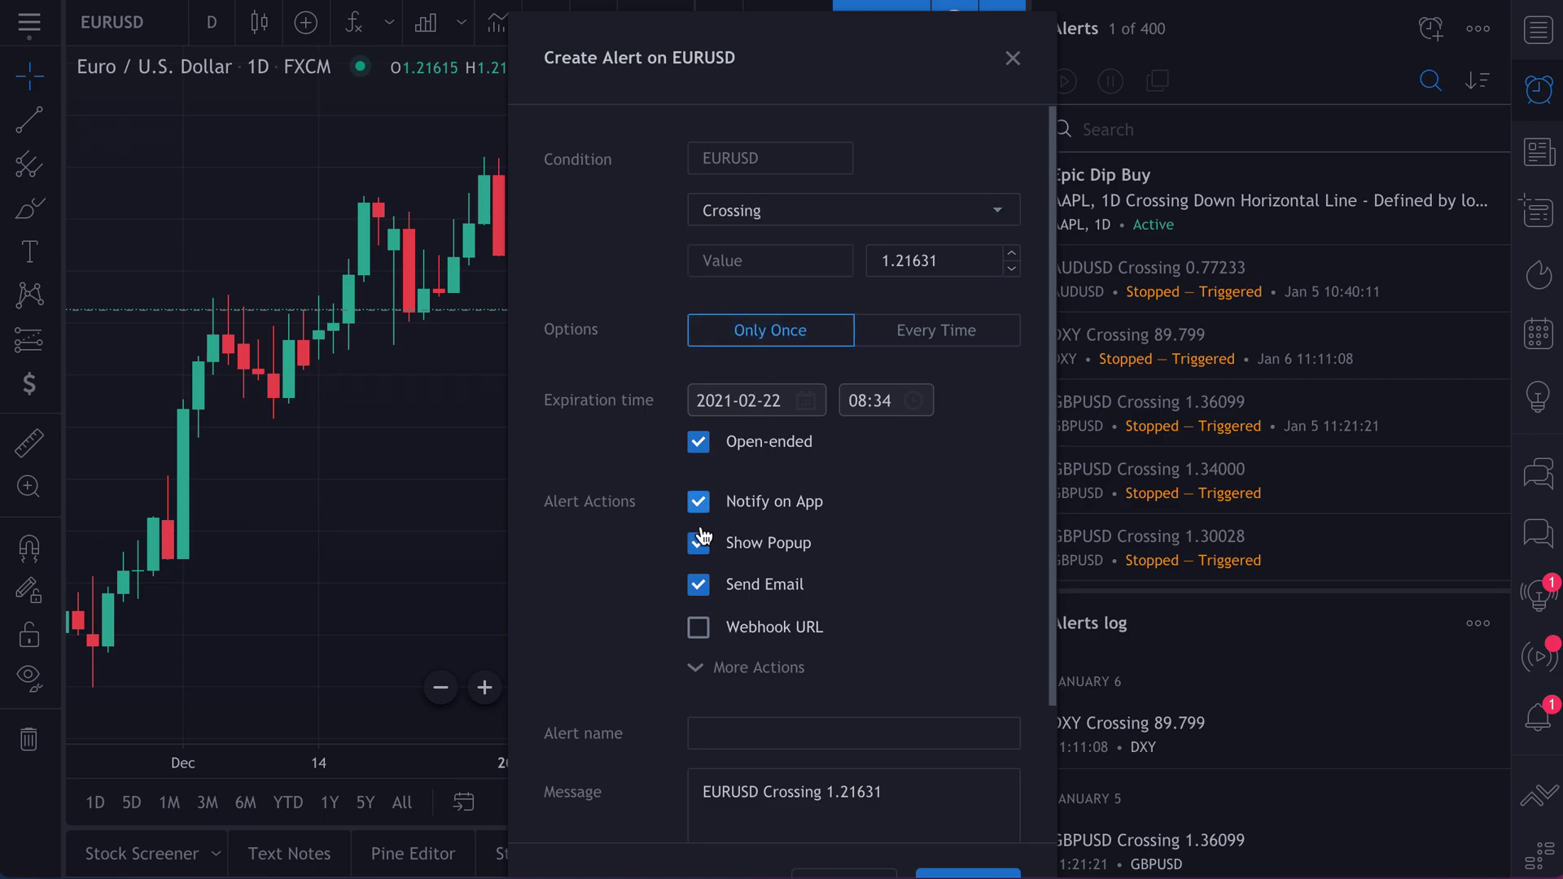
pyautogui.click(731, 725)
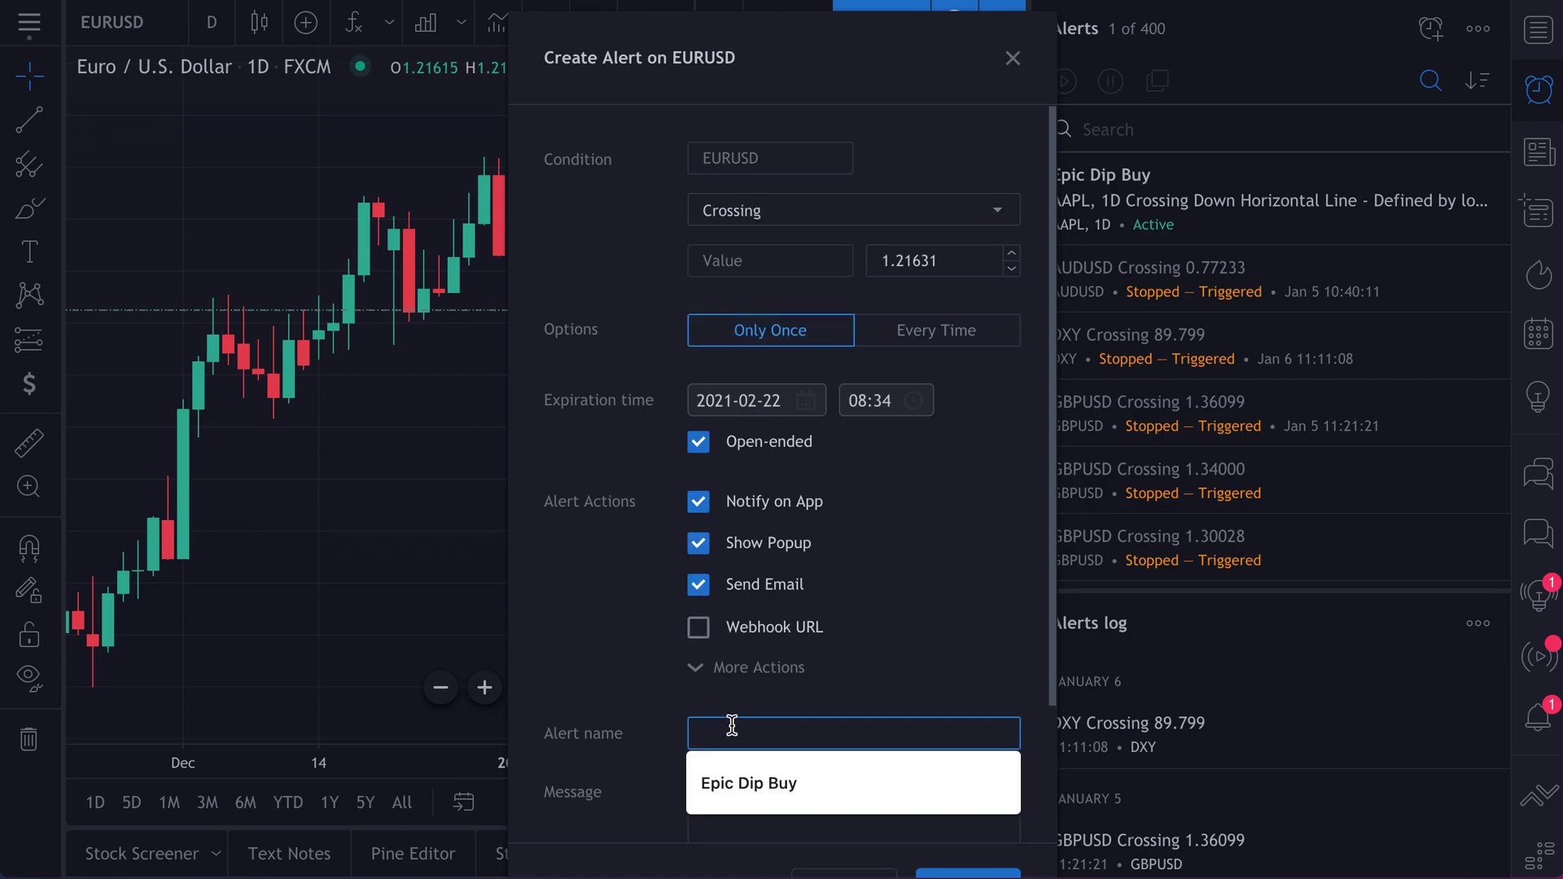
pyautogui.click(762, 783)
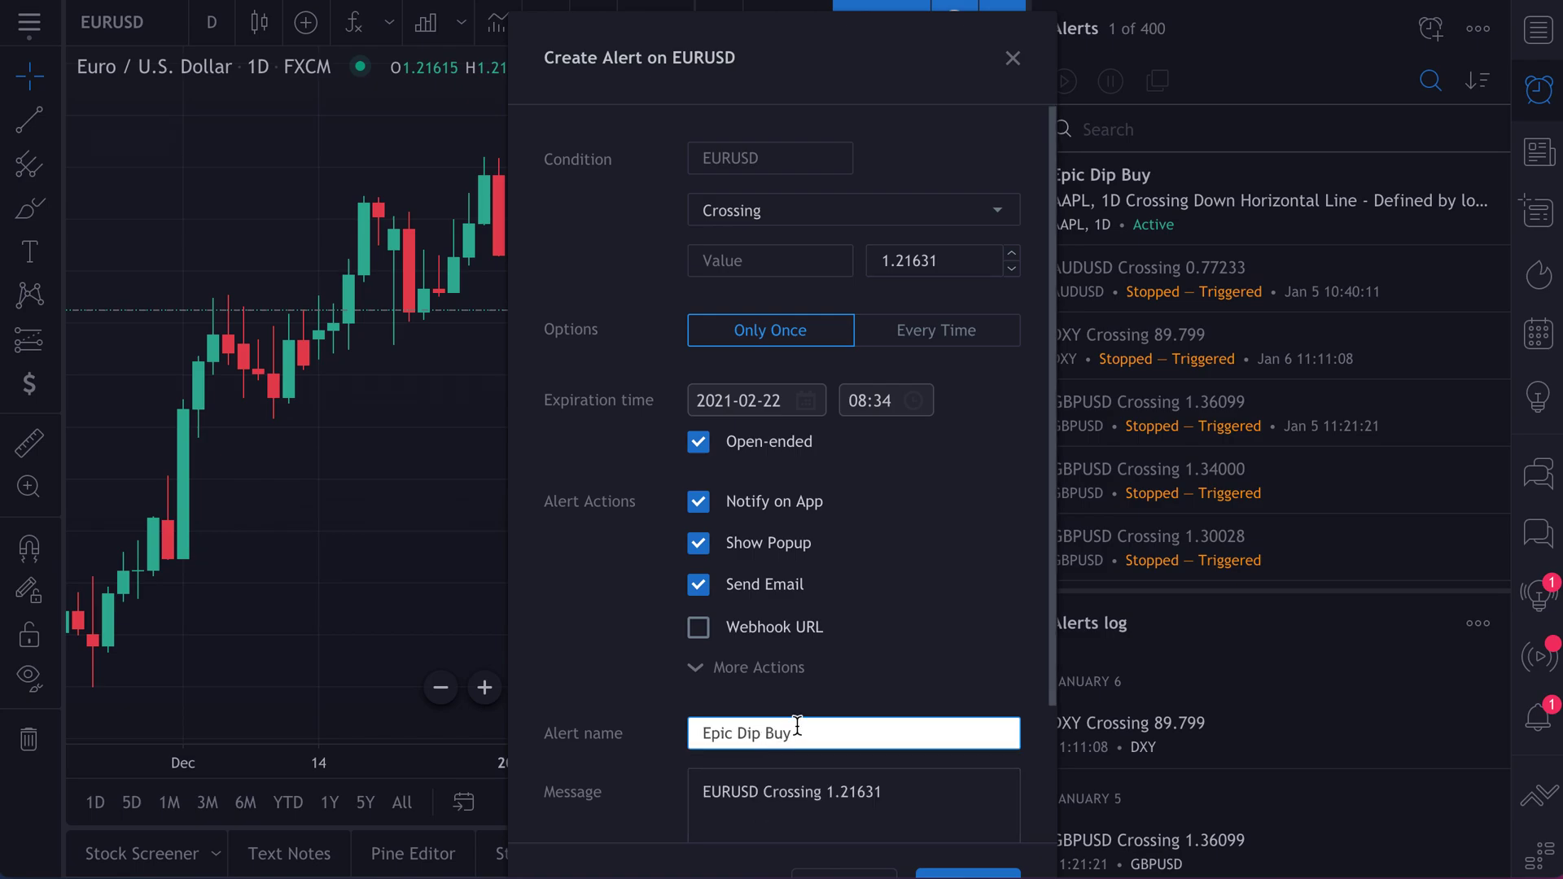
pyautogui.click(907, 674)
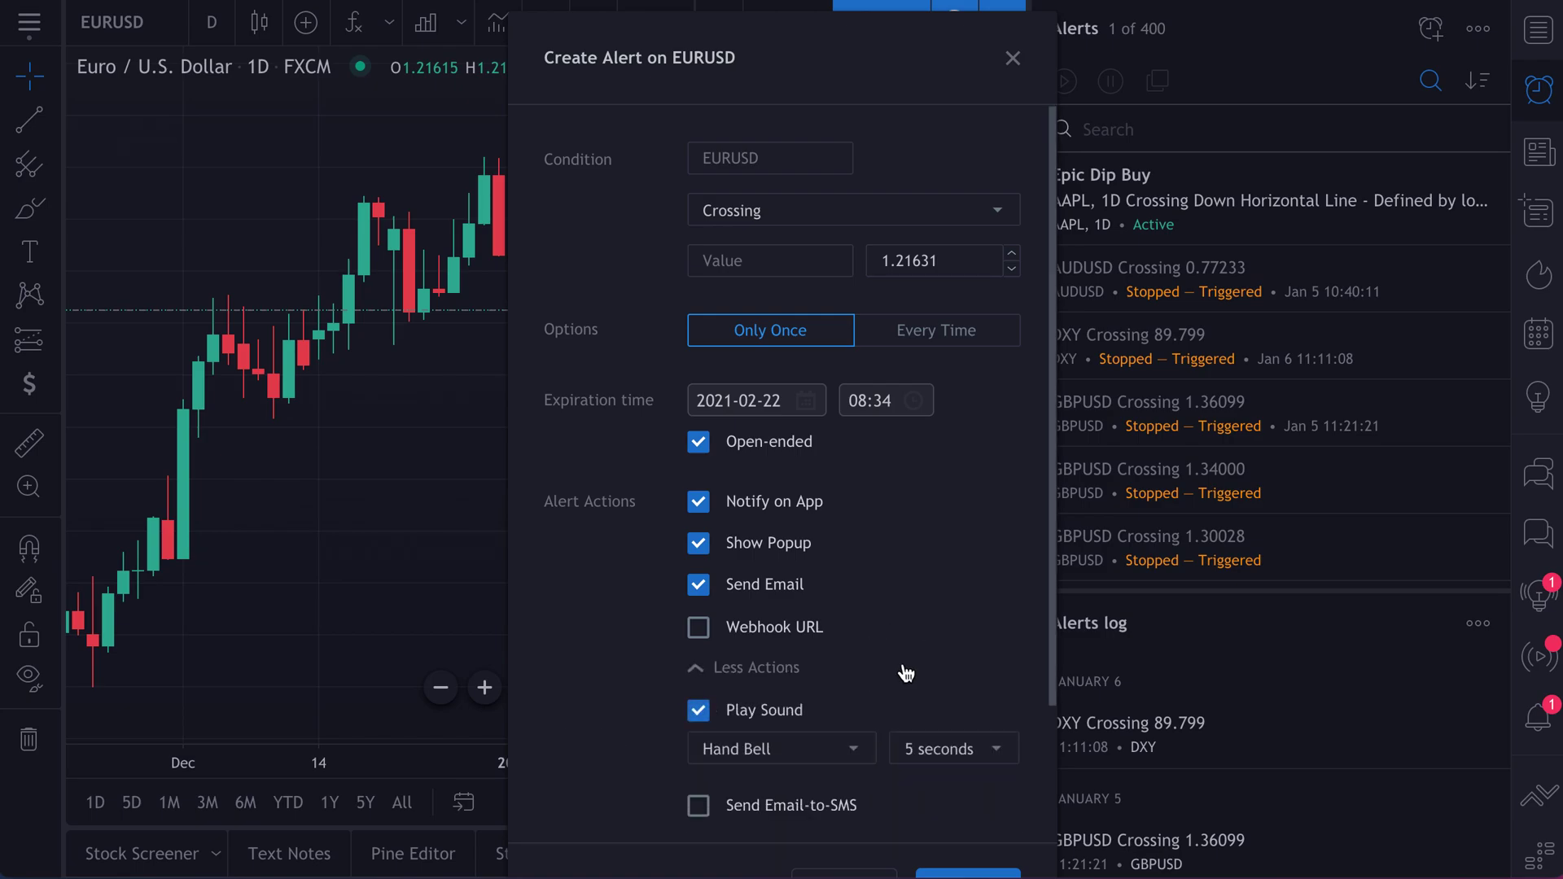
pyautogui.scroll(-1, 825, 665)
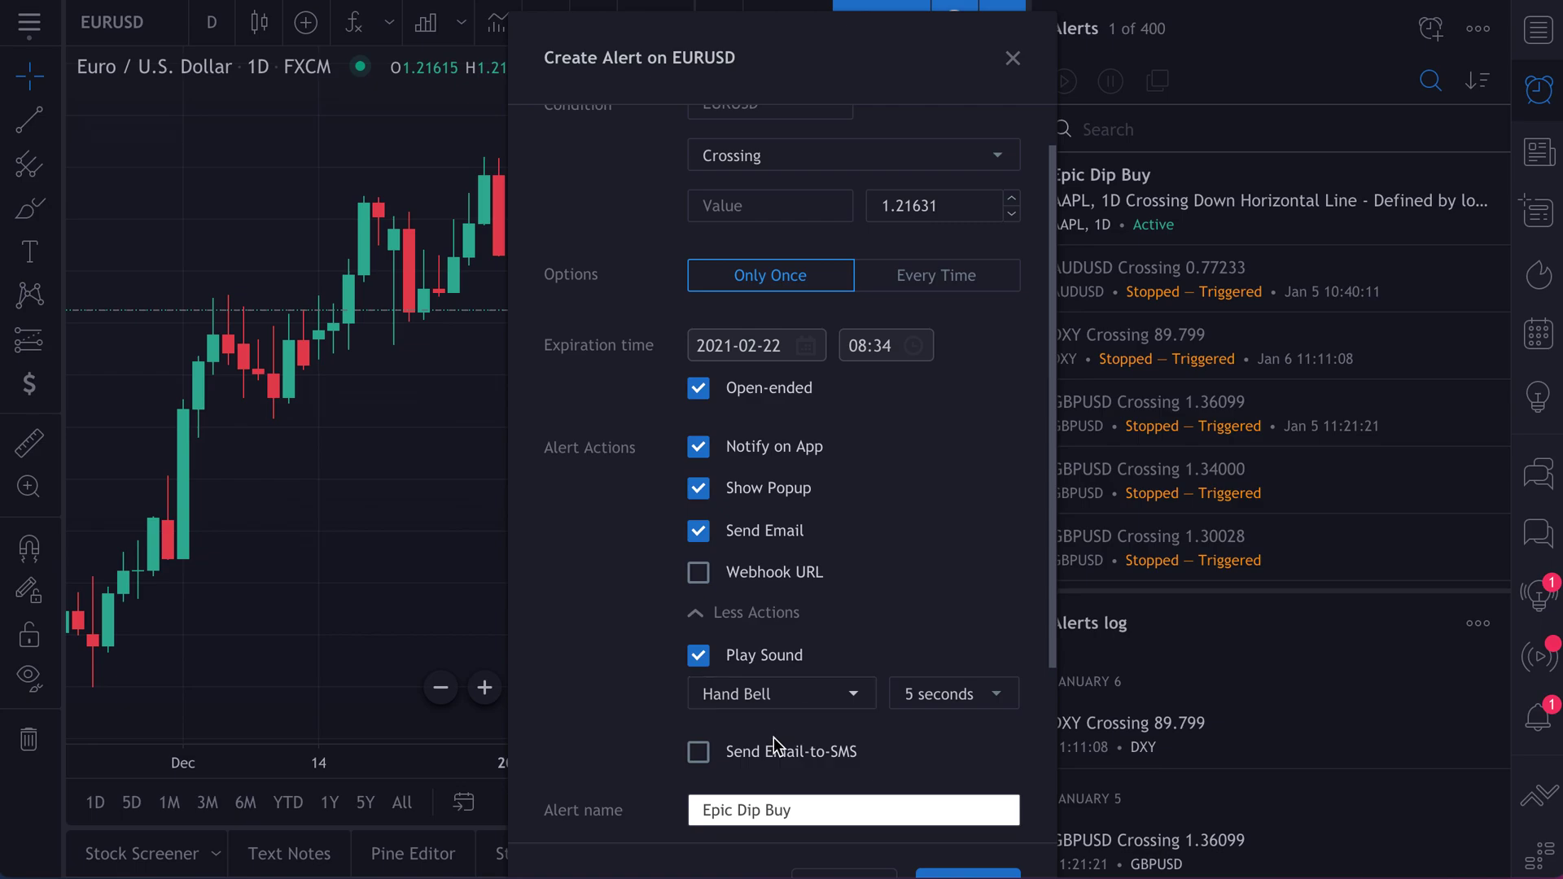
pyautogui.scroll(-2, 773, 745)
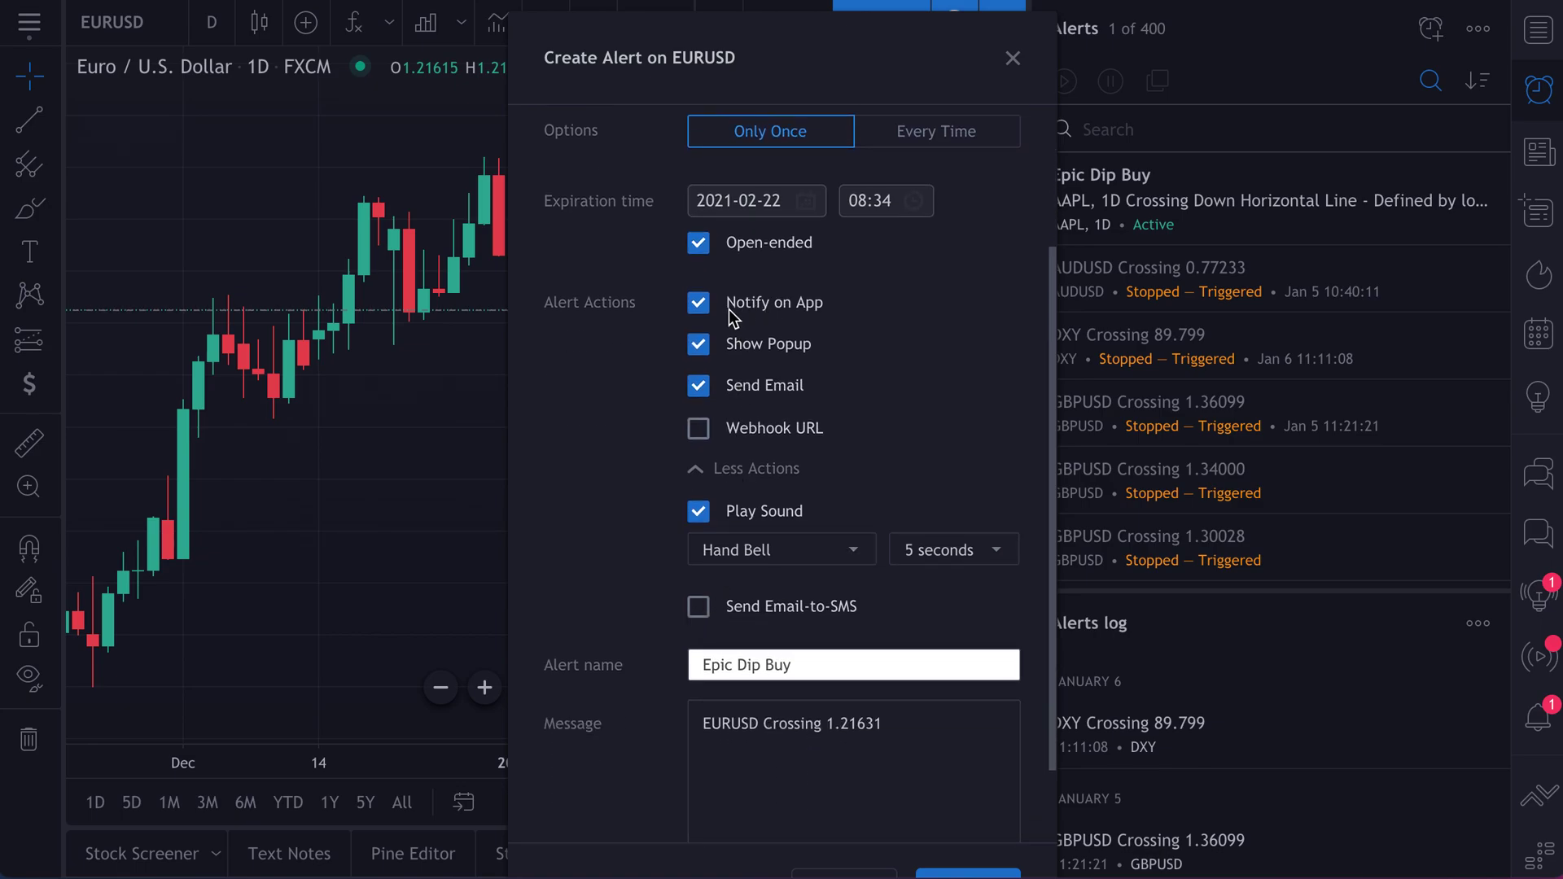
pyautogui.scroll(3, 763, 309)
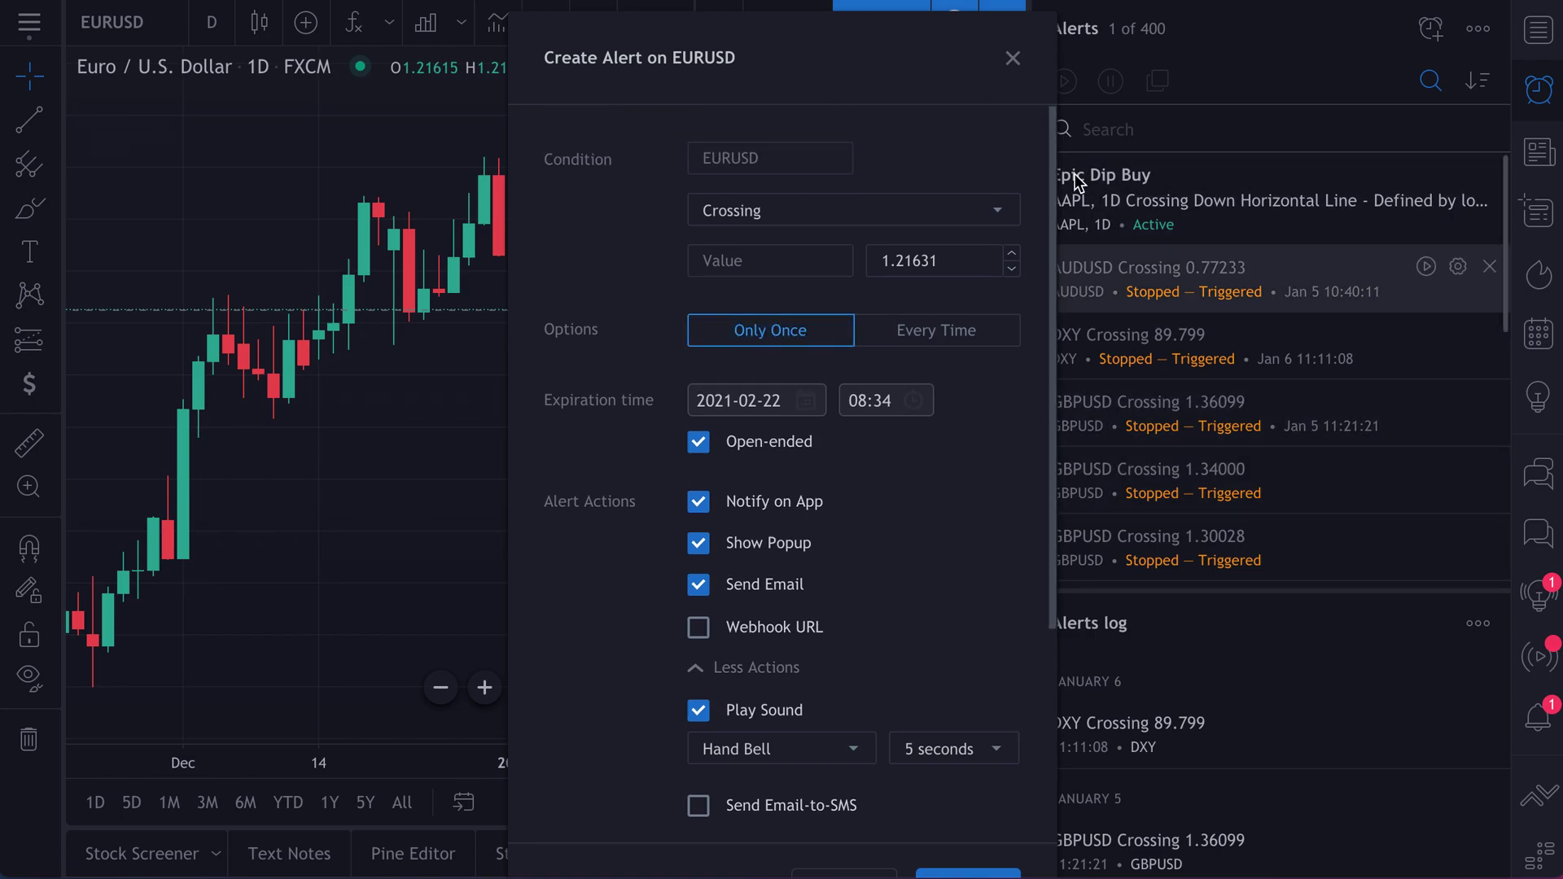
pyautogui.click(1013, 57)
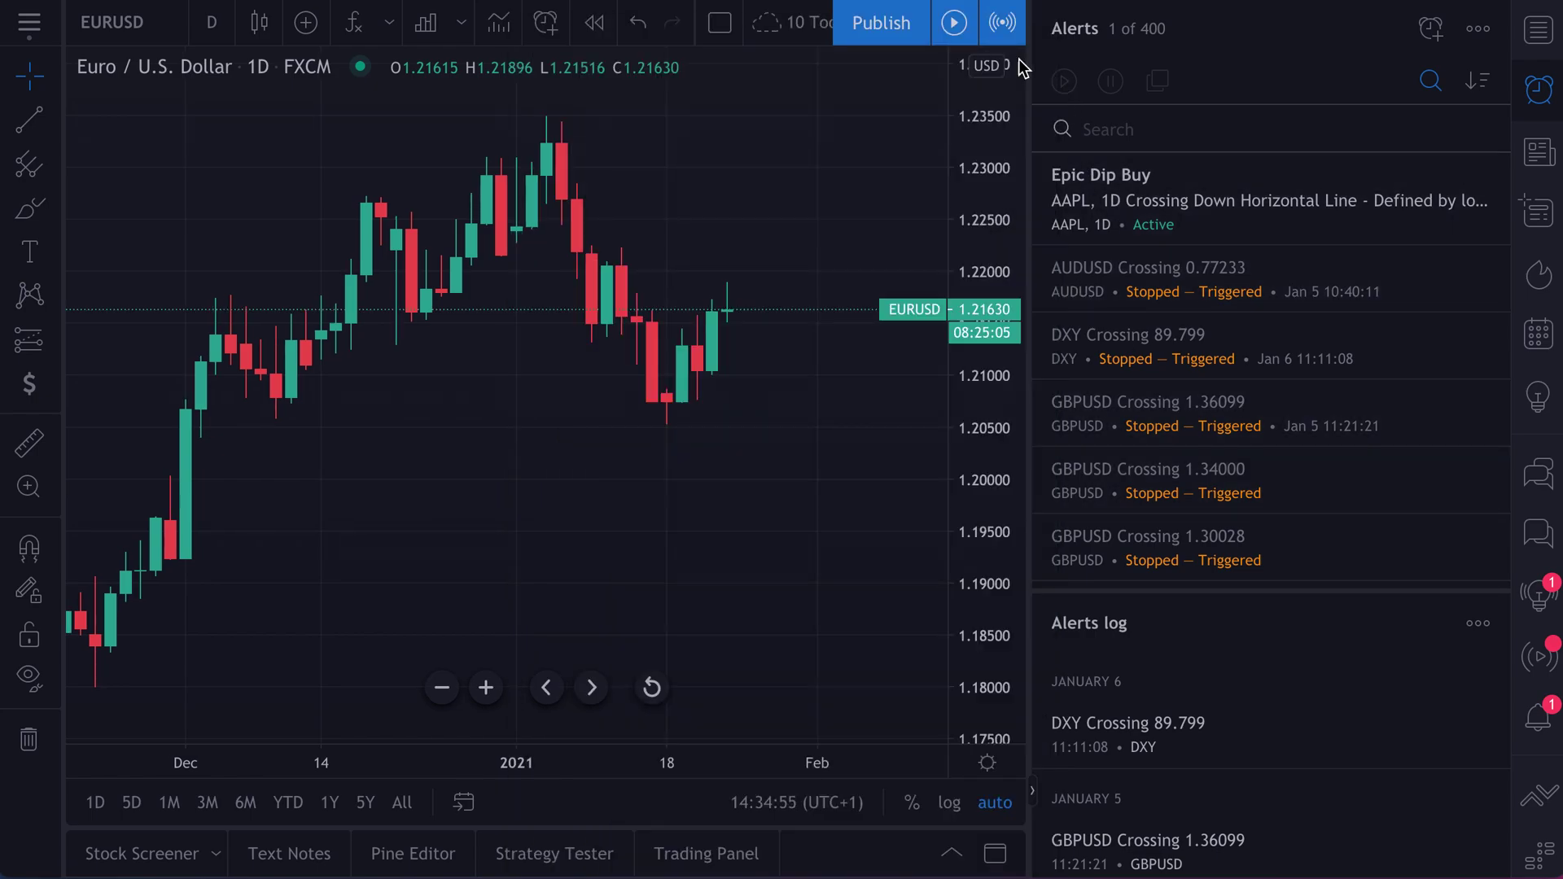
# Step: Hide the alerts pane, show it again, and widen it slightly
pyautogui.click(1537, 98)
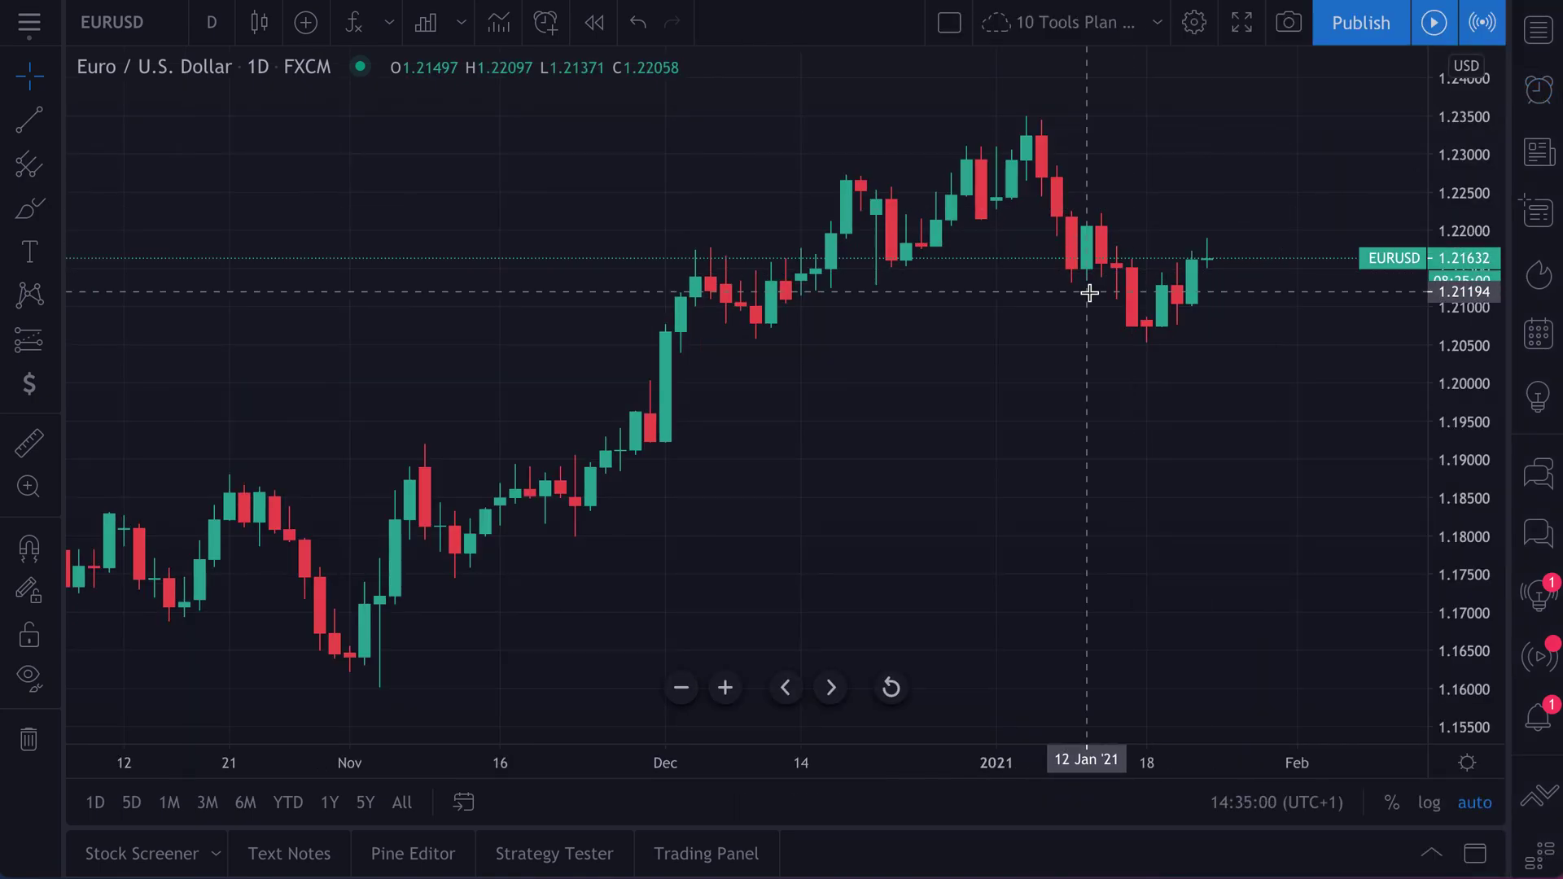
pyautogui.click(1538, 97)
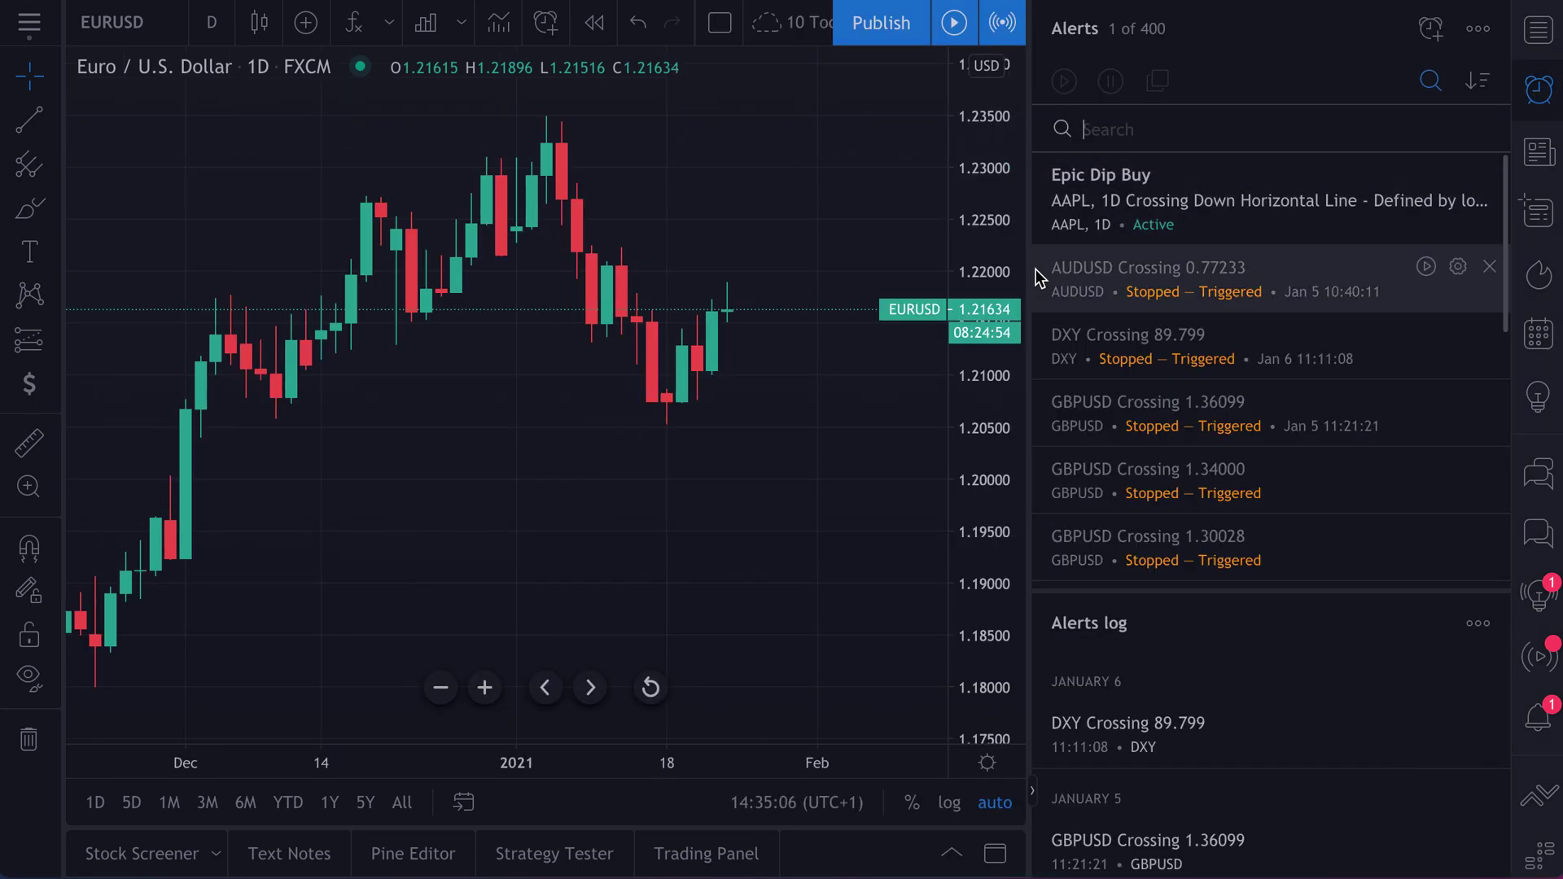
pyautogui.moveTo(1031, 276); pyautogui.dragTo(980, 285)
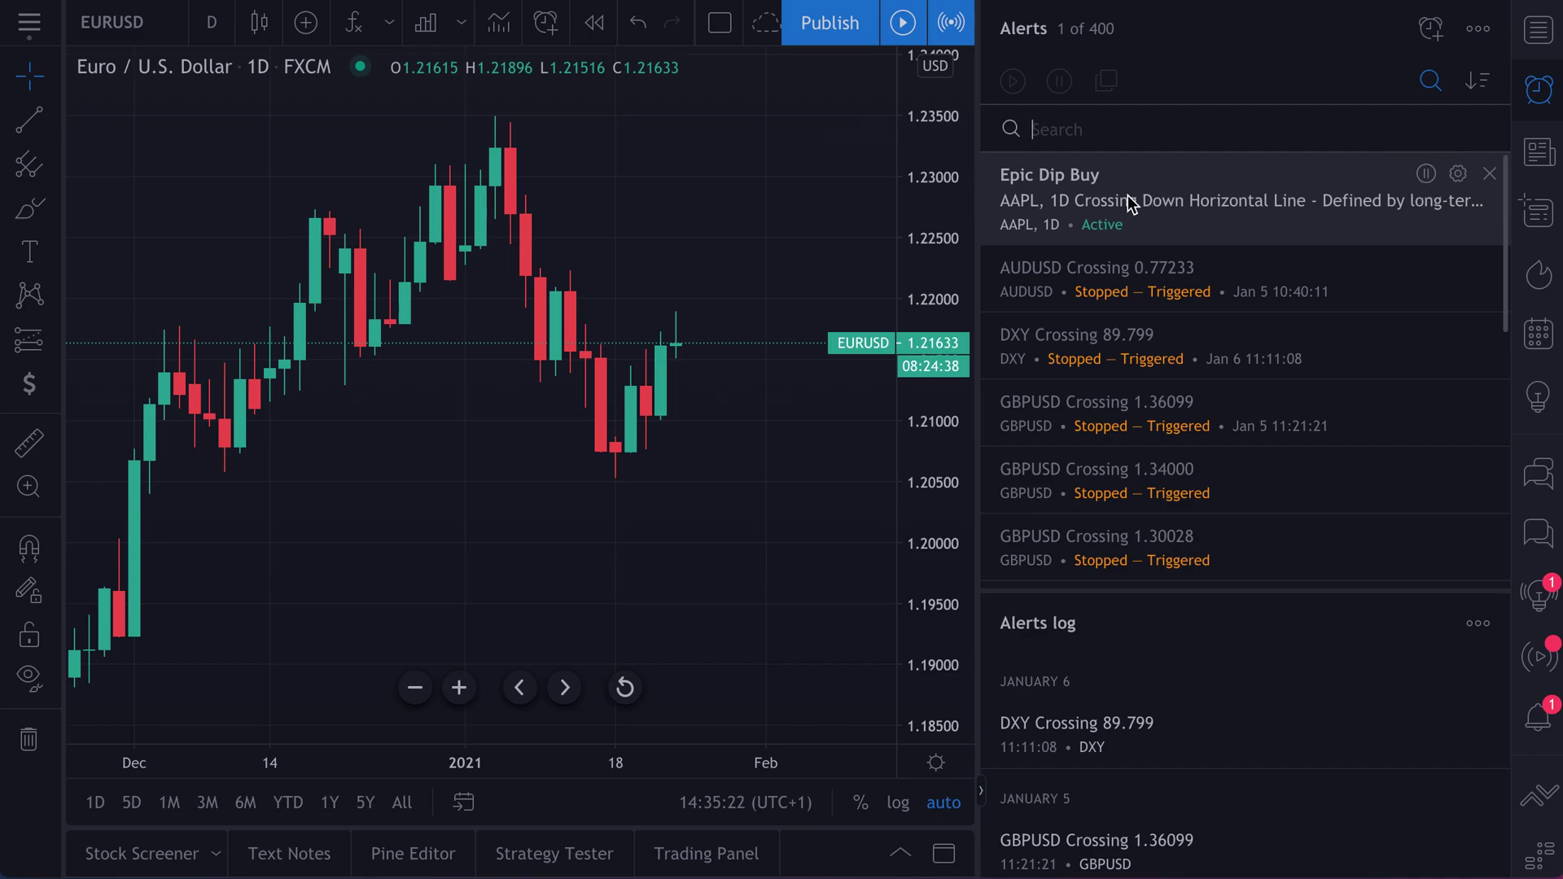
# Step: Load the Epic Dip Buy alert's AAPL chart, review the alert's condition, actions and message settings, and close them
pyautogui.click(1040, 200)
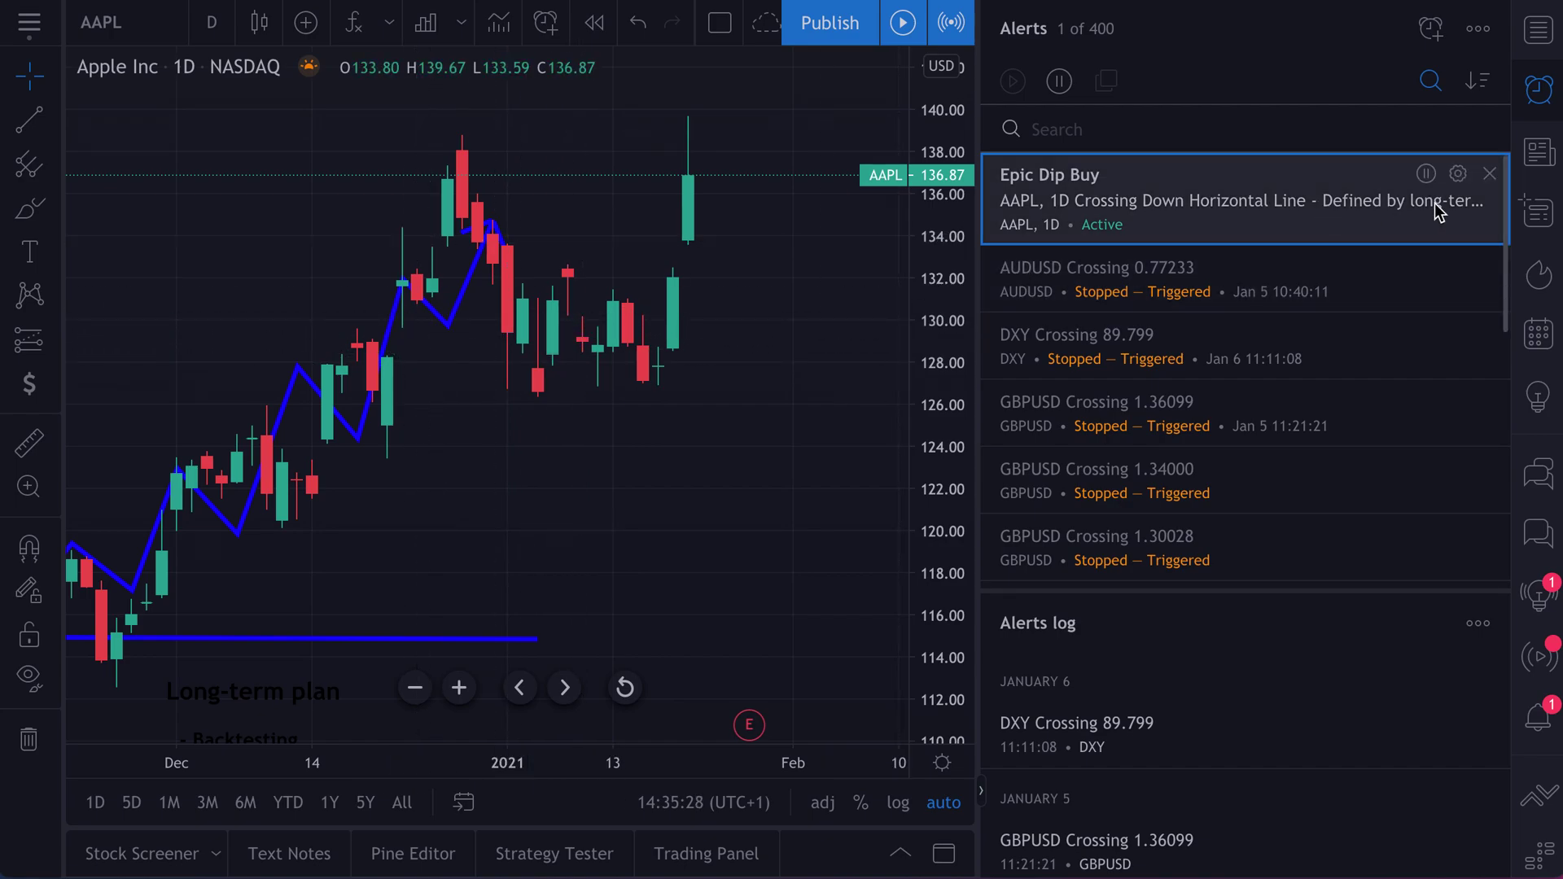
pyautogui.click(1459, 174)
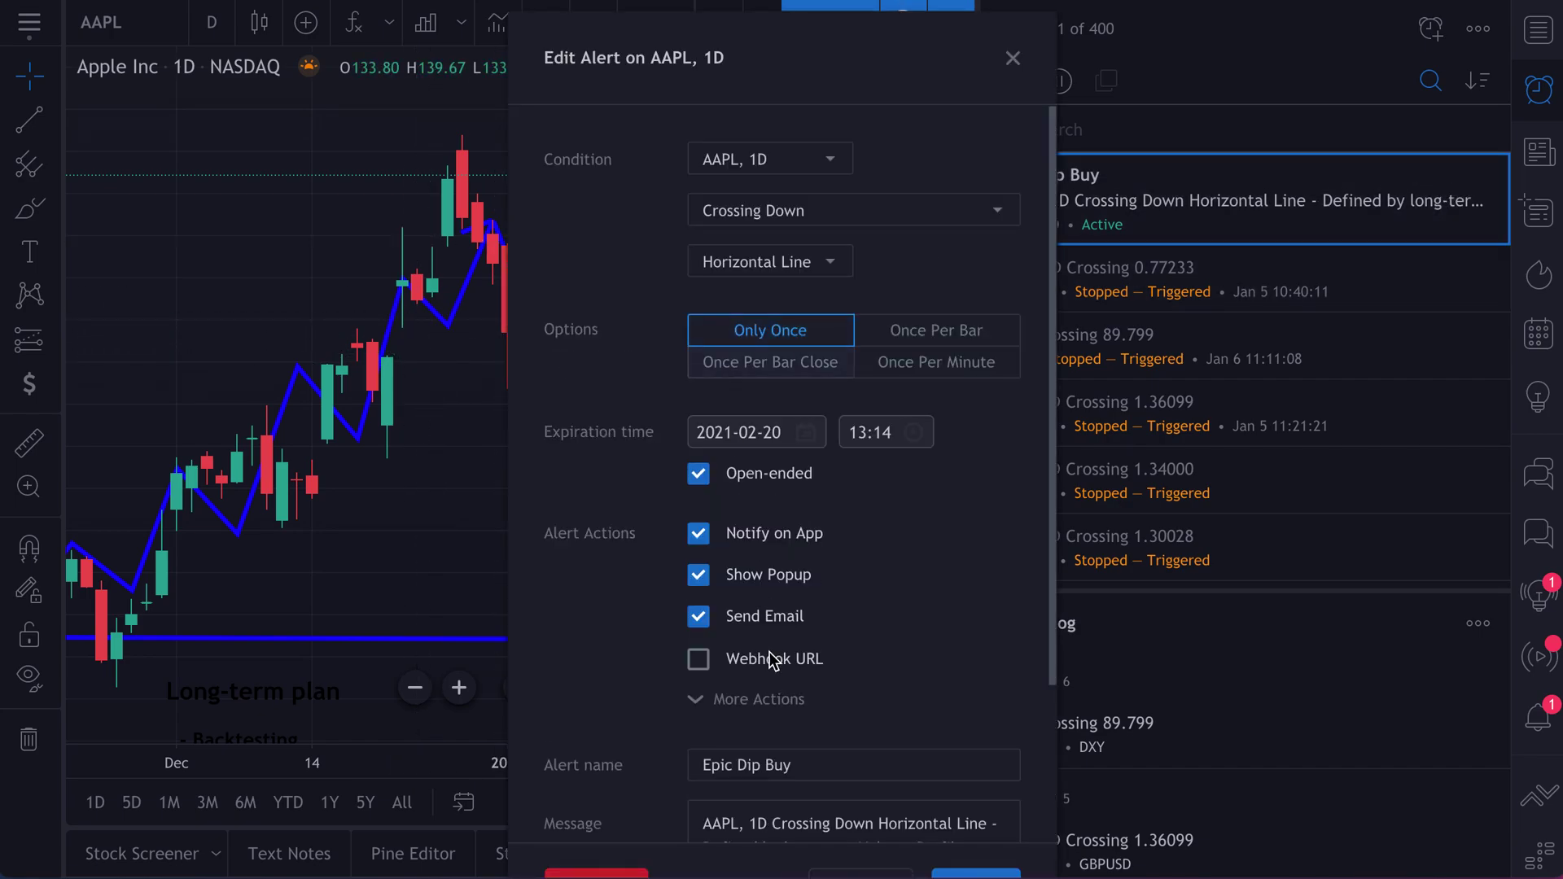
pyautogui.scroll(-2, 780, 674)
pyautogui.scroll(-1, 778, 669)
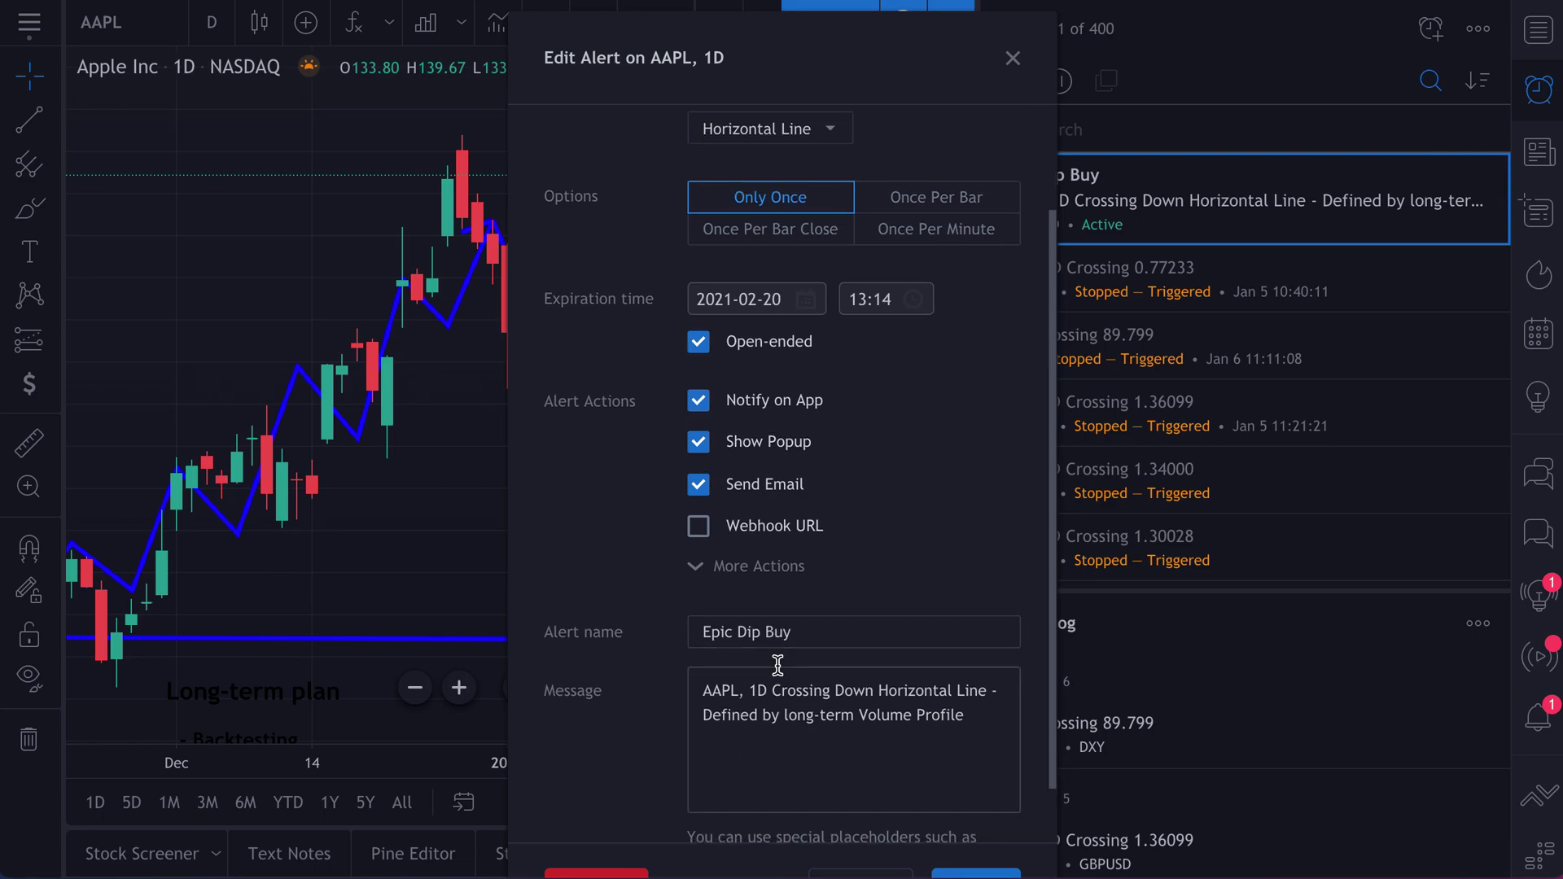
pyautogui.scroll(2, 780, 663)
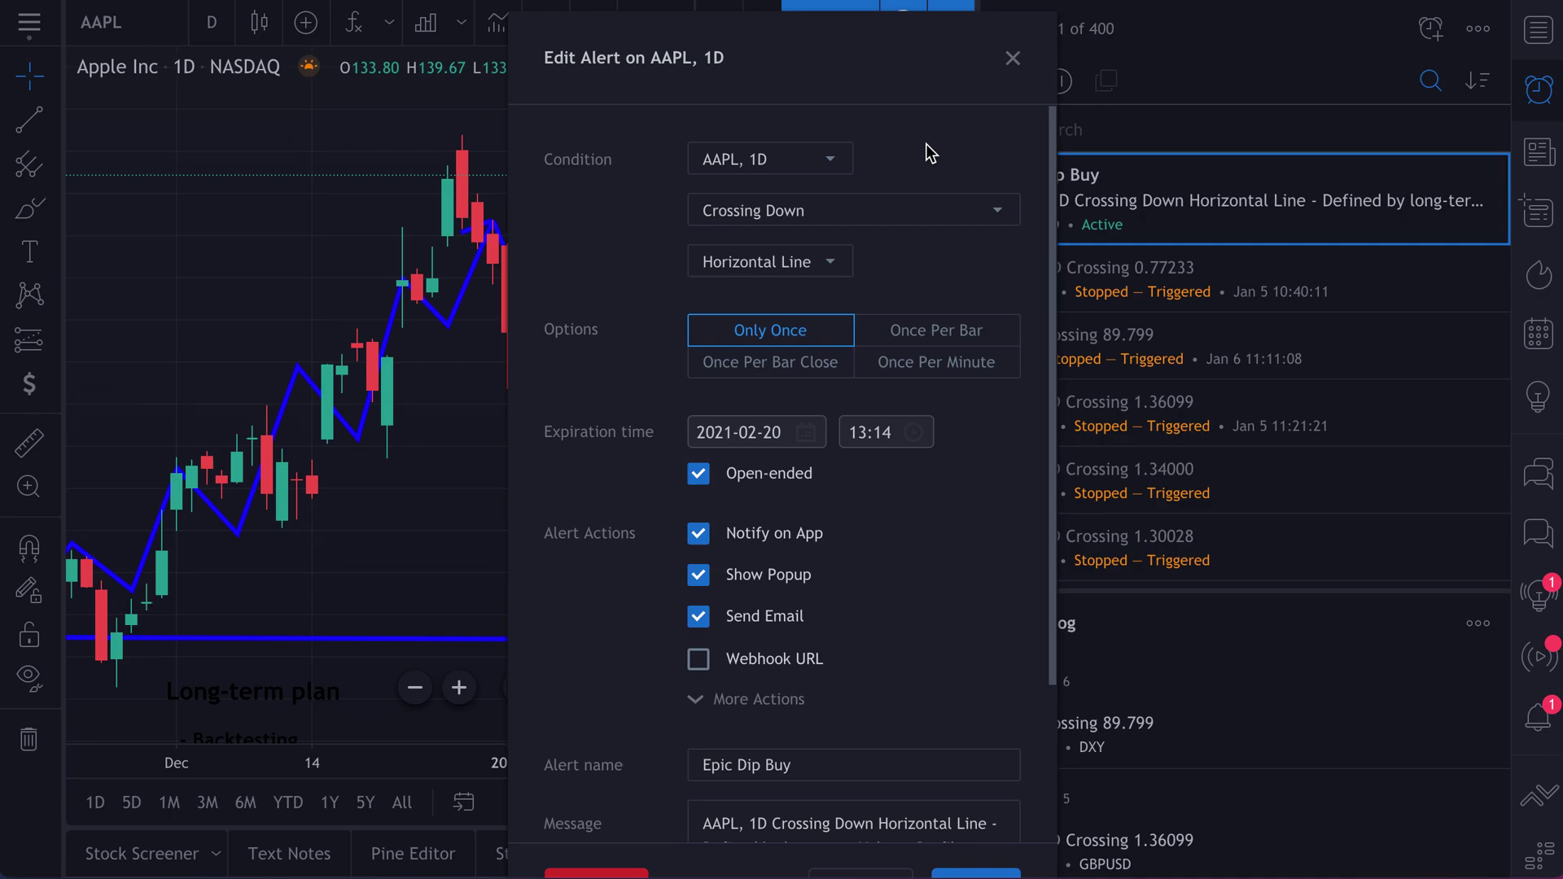
pyautogui.click(1012, 57)
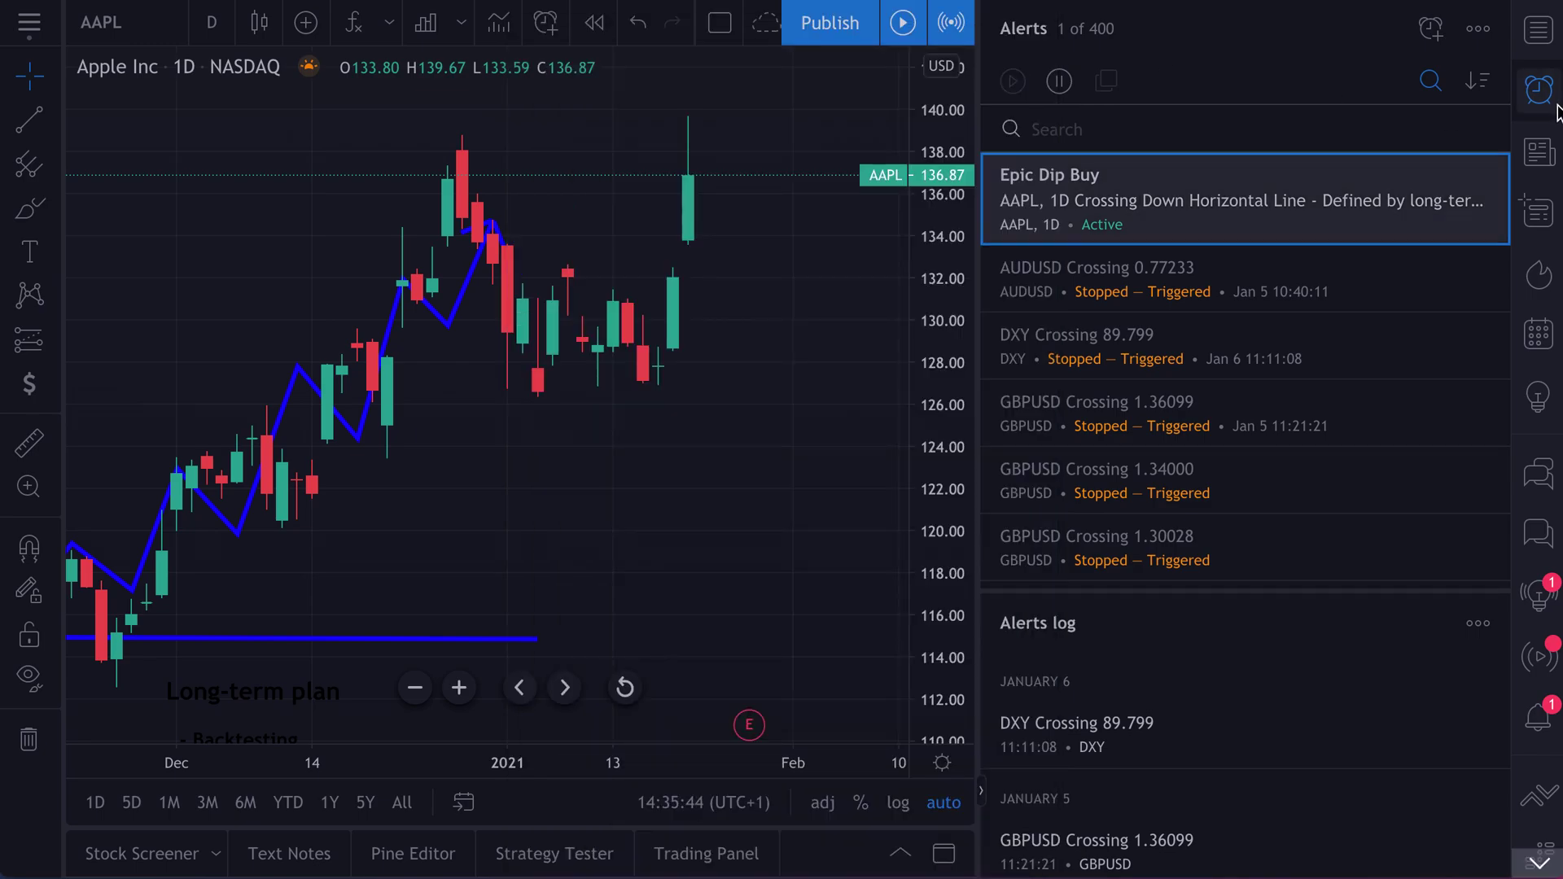
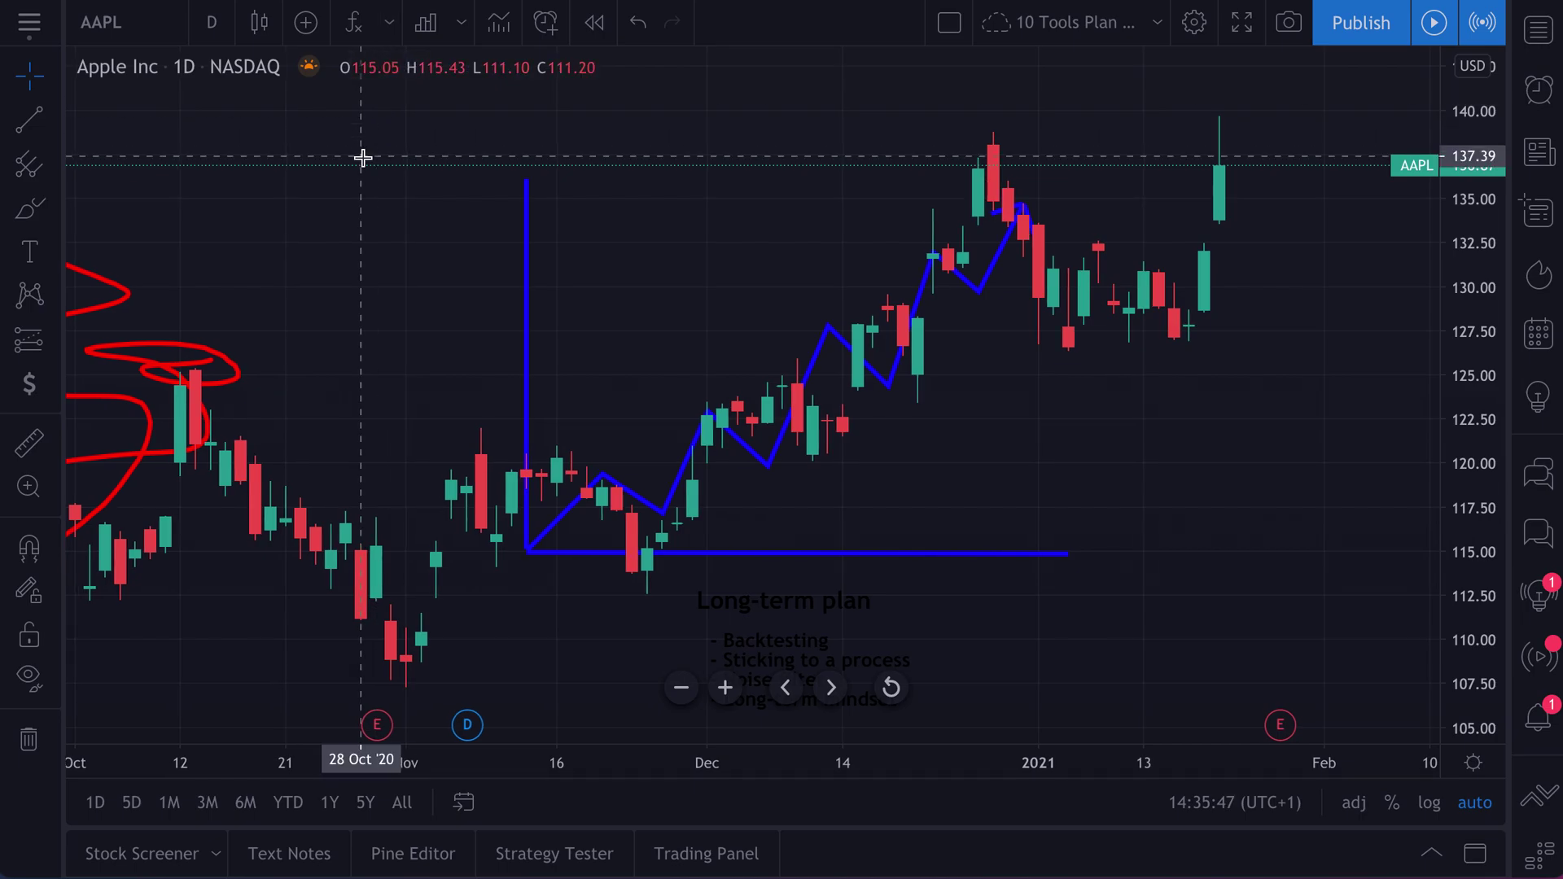
# Step: Load the SPDR S&P 500 ETF Trust (SPY) from NYSE ARCA & MKT on the chart
pyautogui.click(135, 33)
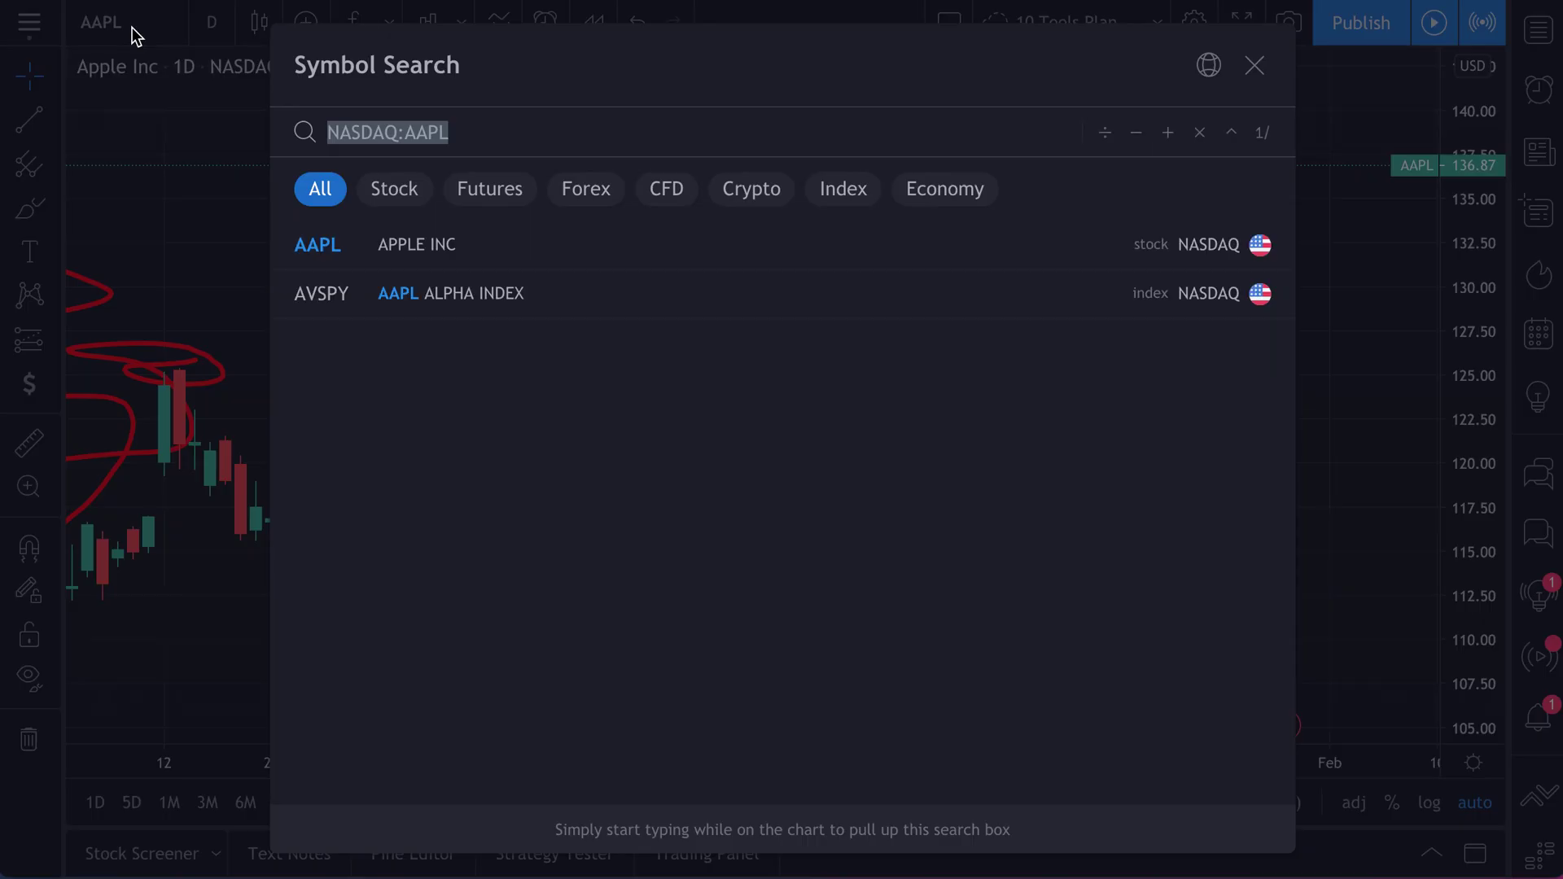
pyautogui.write('SPY')
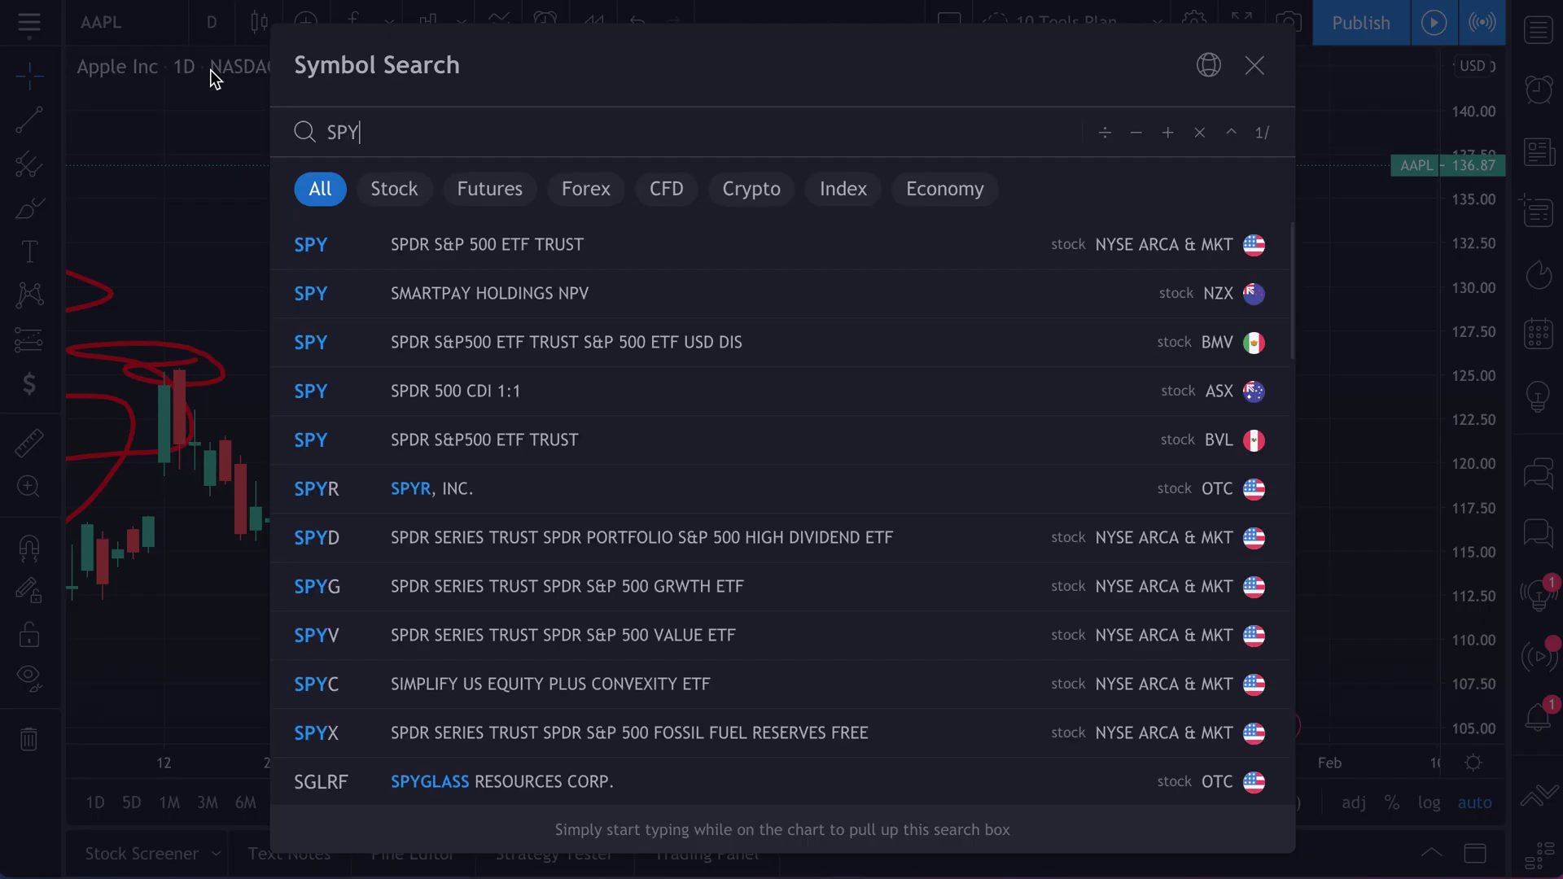
pyautogui.click(396, 237)
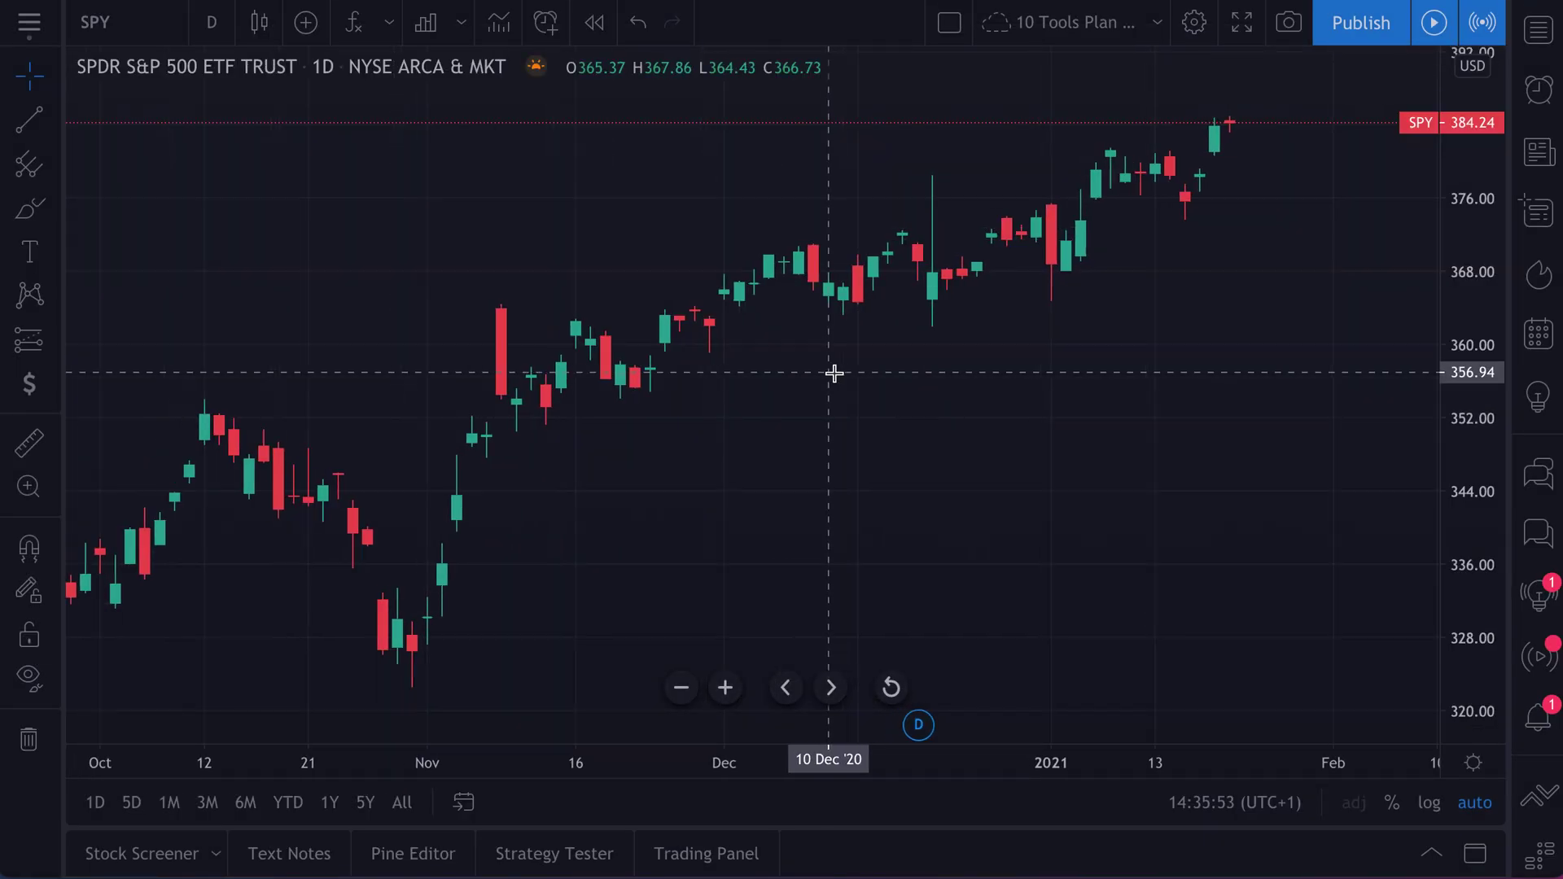
pyautogui.scroll(3, 834, 373)
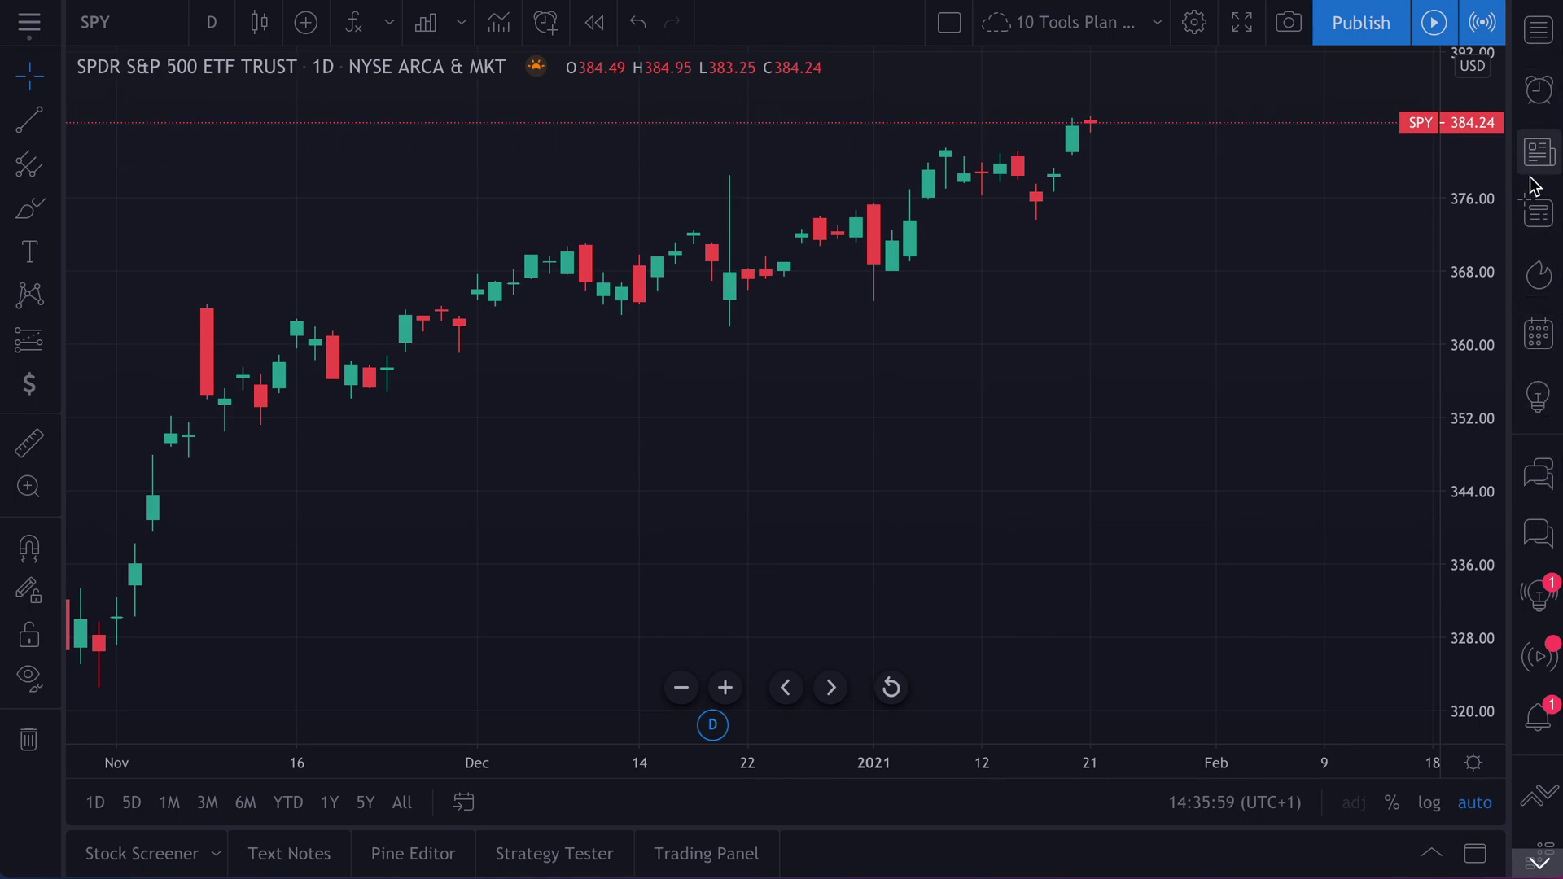
# Step: Load the Bitstamp BTCUSD symbol on the chart and focus on its most recent daily candles
pyautogui.click(143, 22)
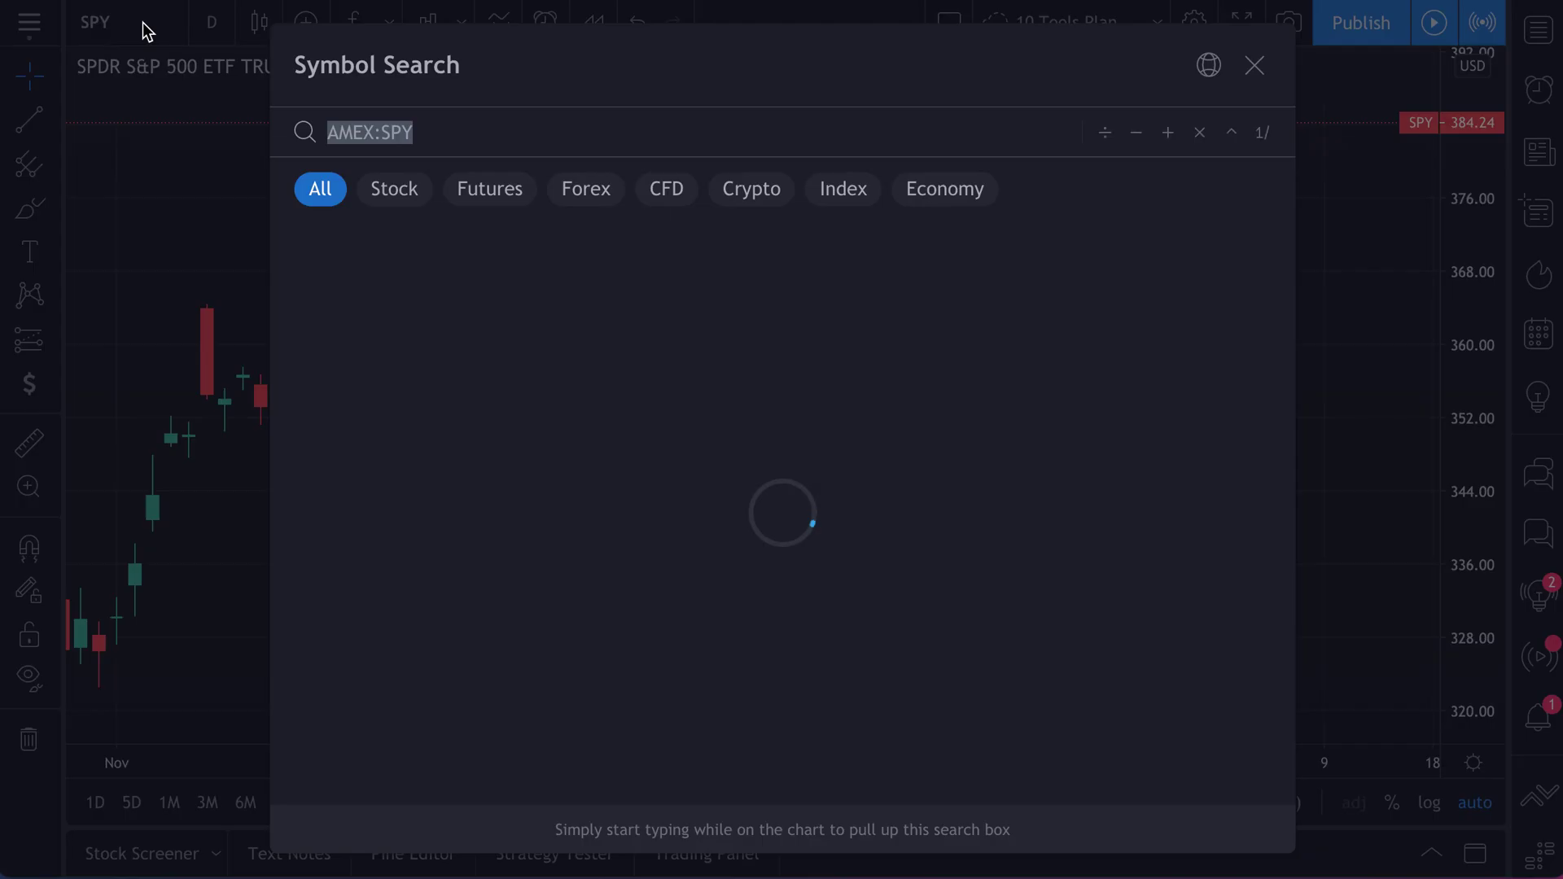
pyautogui.write('BTCUSD')
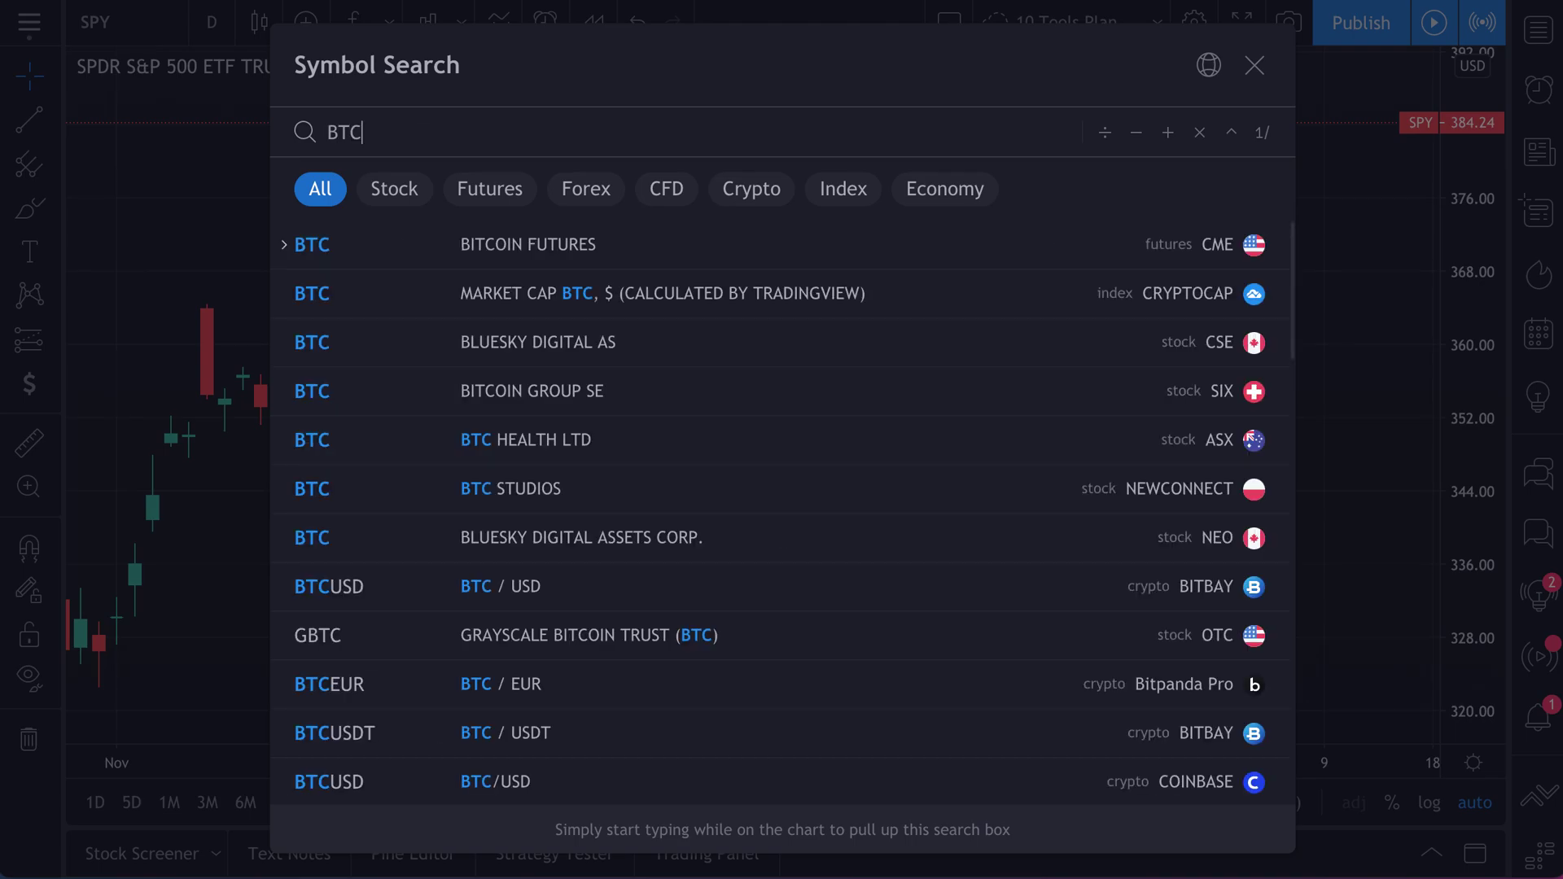
pyautogui.click(433, 241)
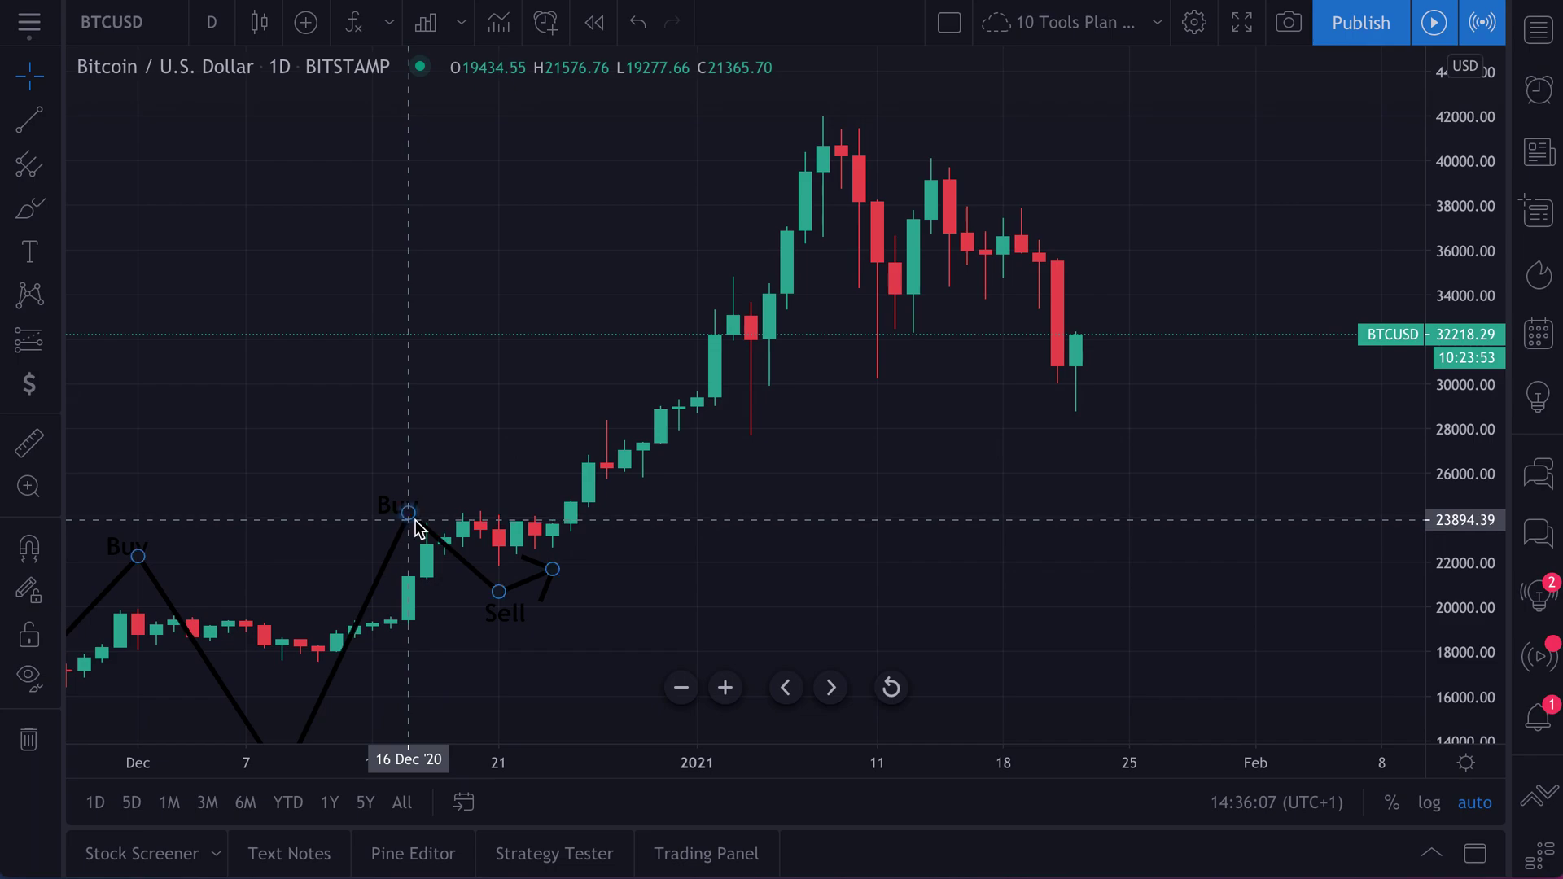
pyautogui.scroll(2, 830, 557)
pyautogui.scroll(2, 831, 557)
pyautogui.moveTo(820, 558); pyautogui.dragTo(909, 562)
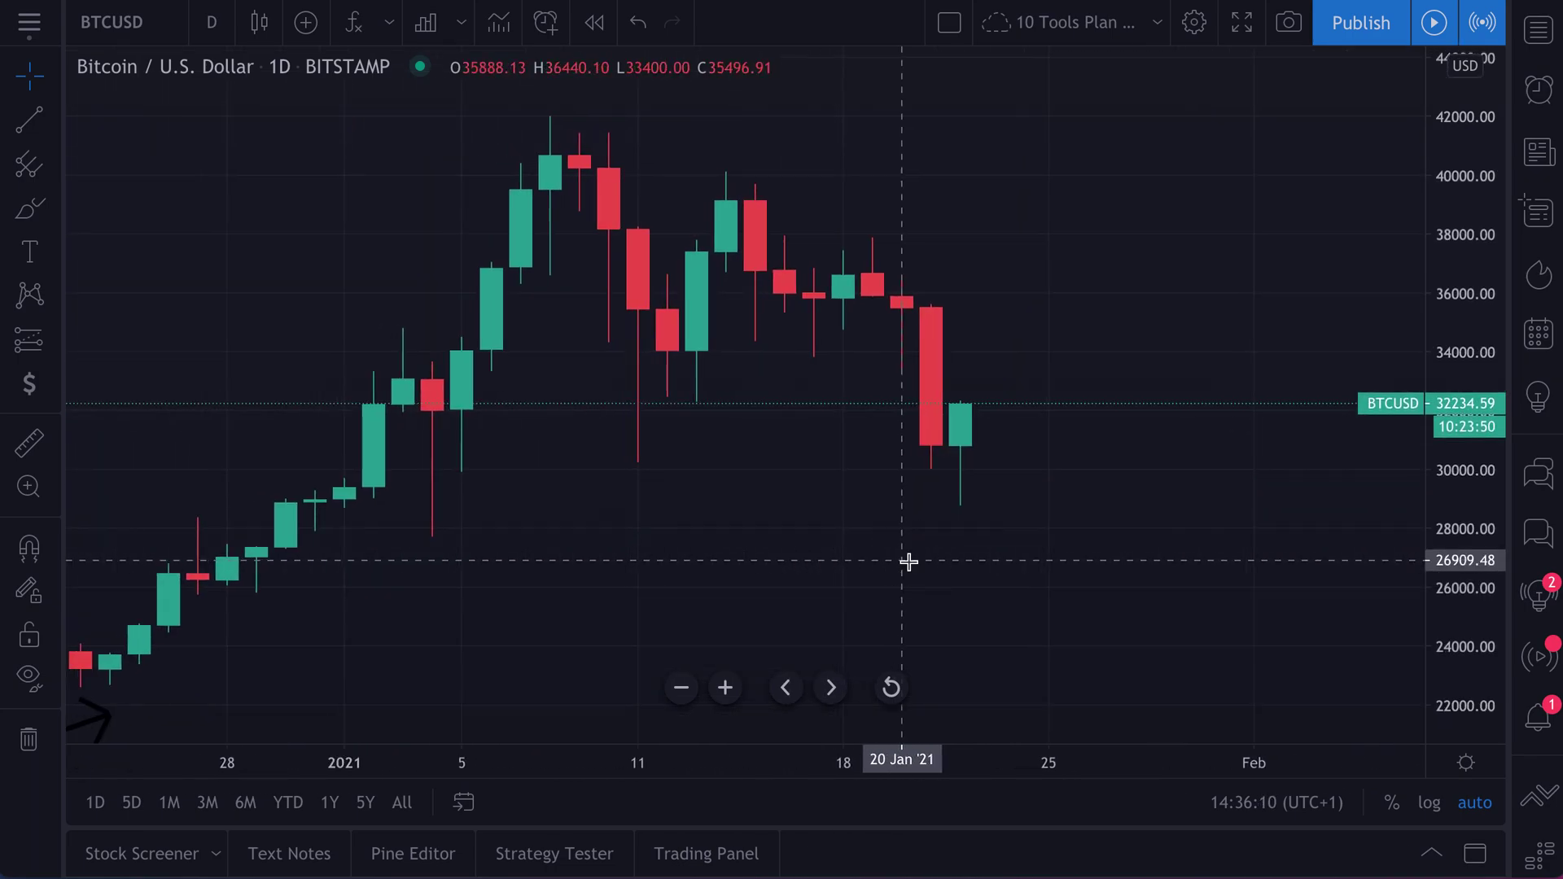
# Step: Show the news headlines for BTCUSD and browse back through the older stories
pyautogui.click(1536, 167)
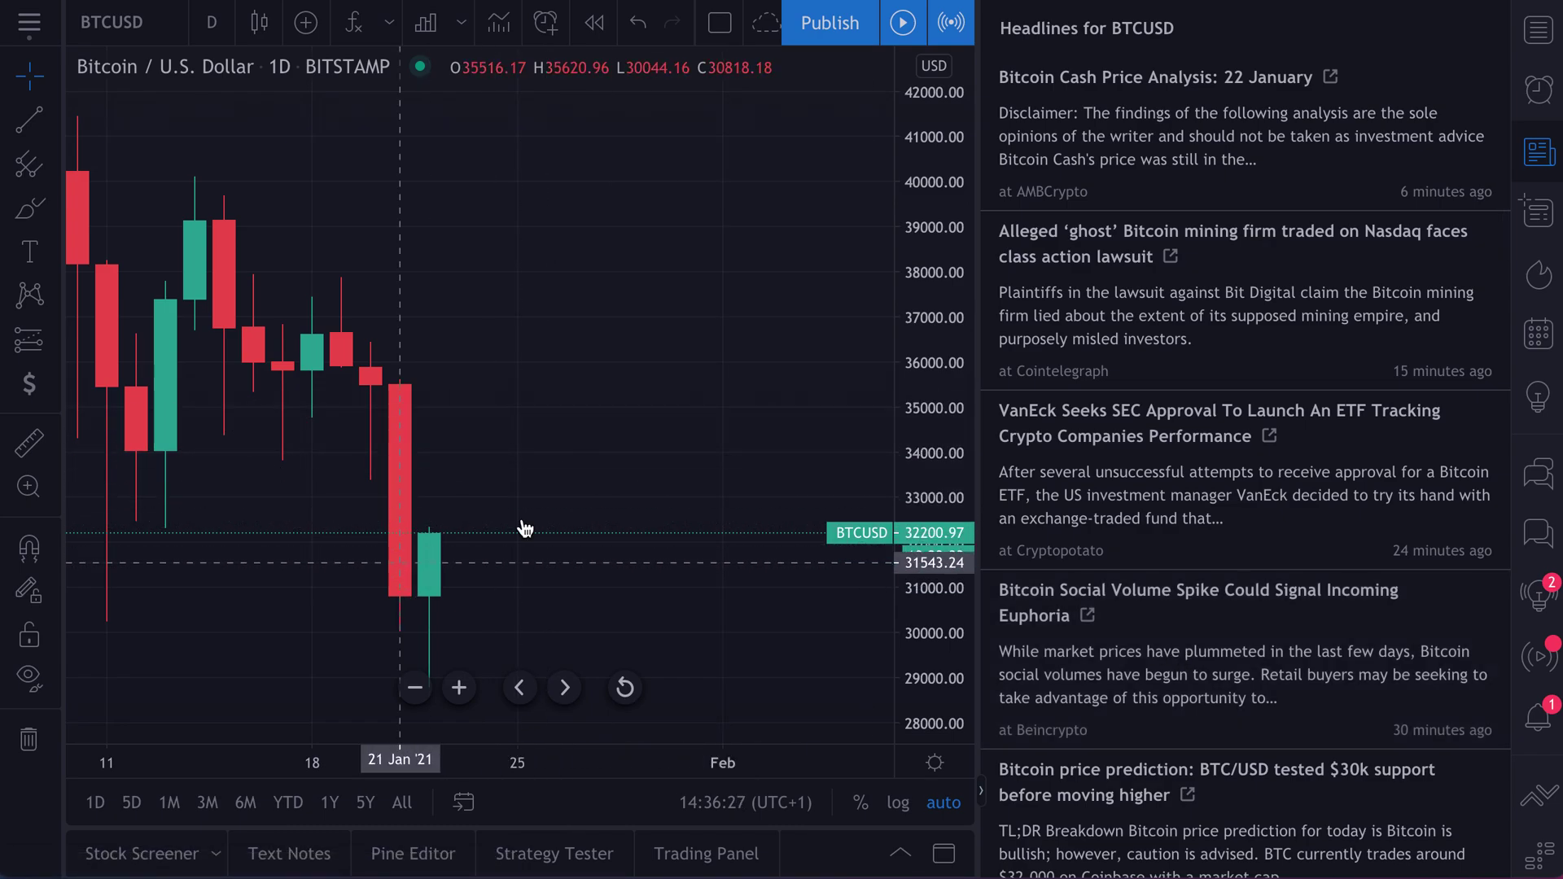
pyautogui.scroll(-15, 1152, 554)
pyautogui.scroll(-20, 1270, 461)
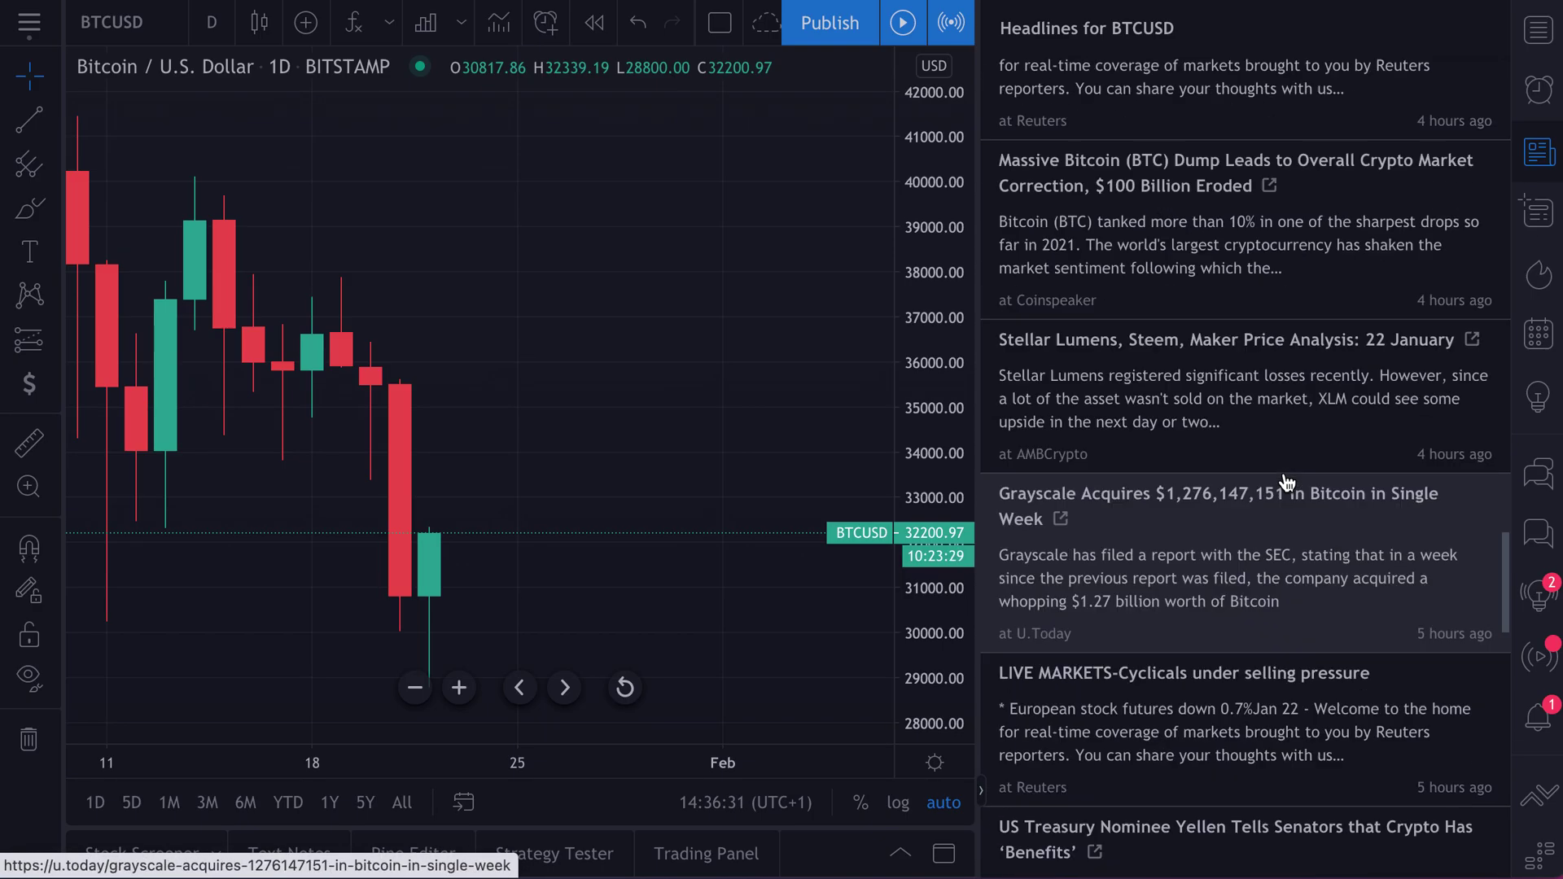
pyautogui.scroll(-20, 1287, 483)
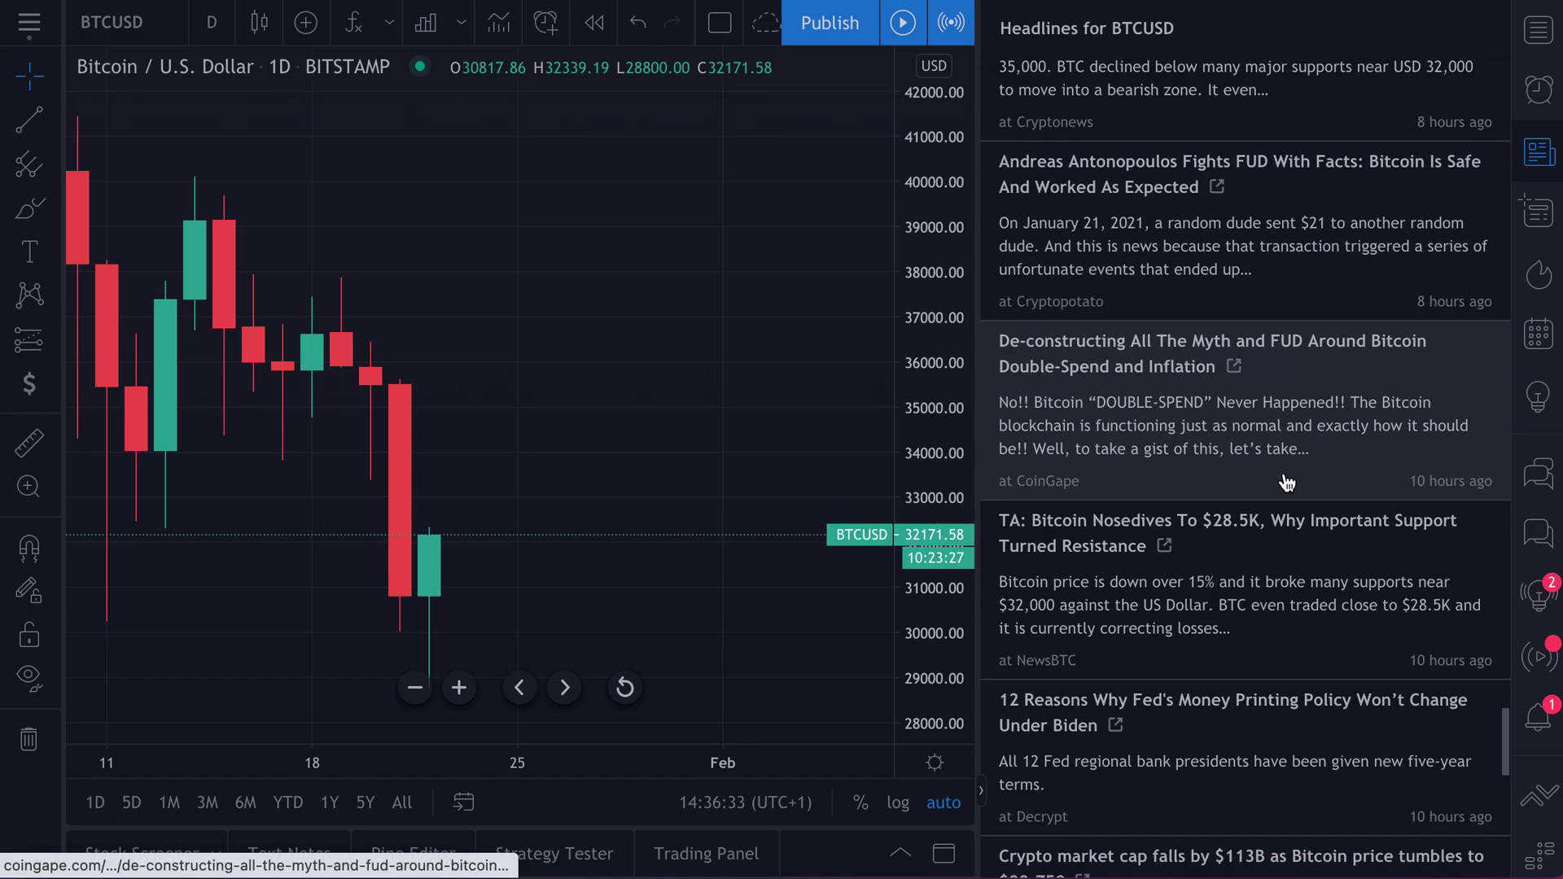
pyautogui.scroll(-4, 1274, 586)
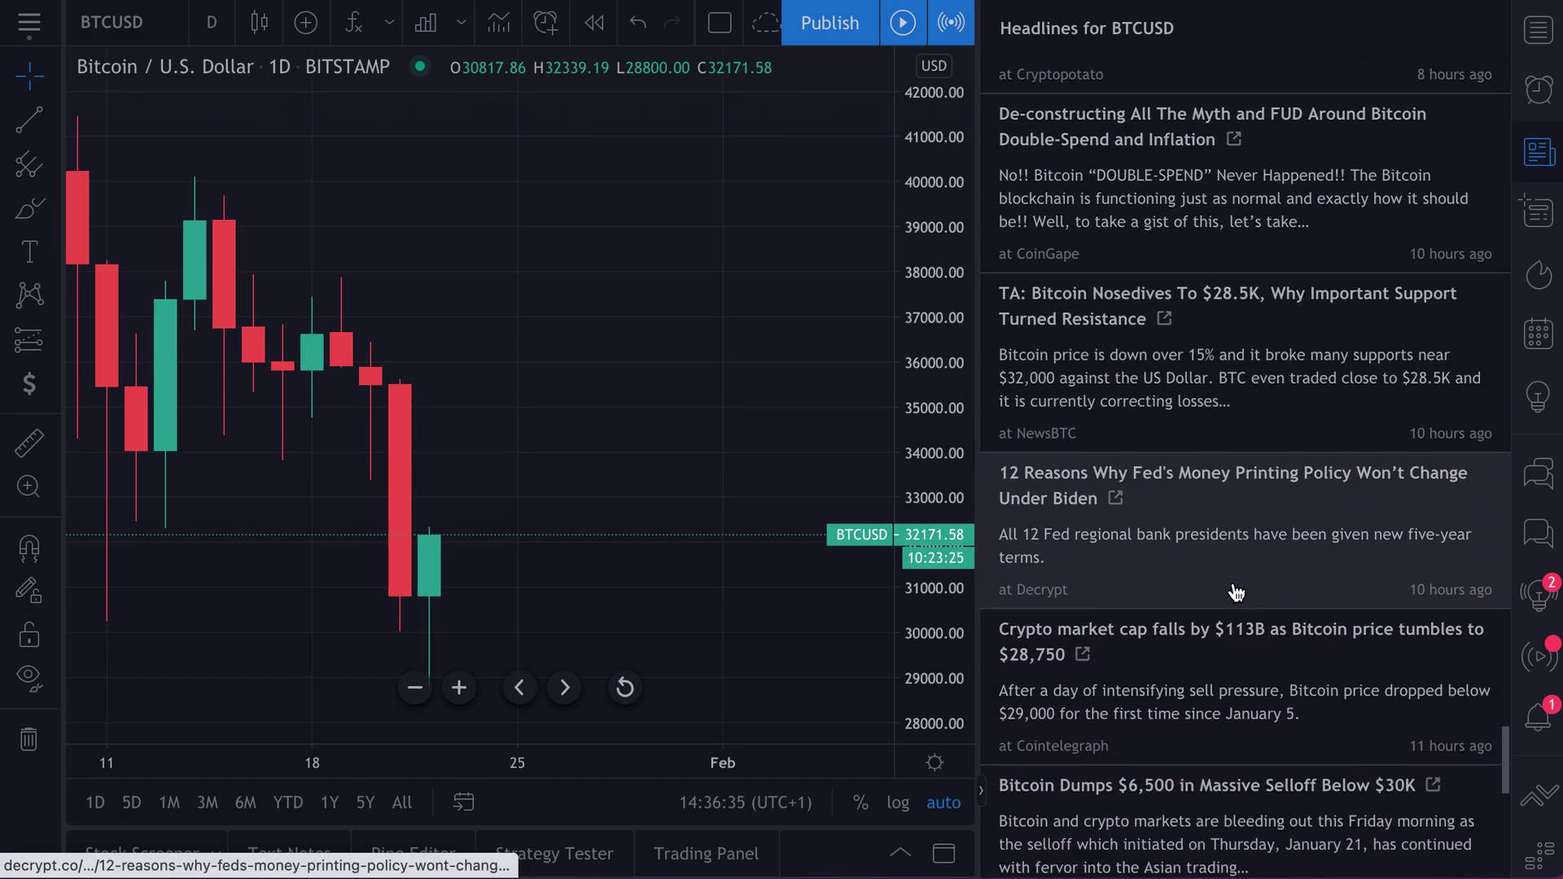
pyautogui.scroll(-3, 1280, 587)
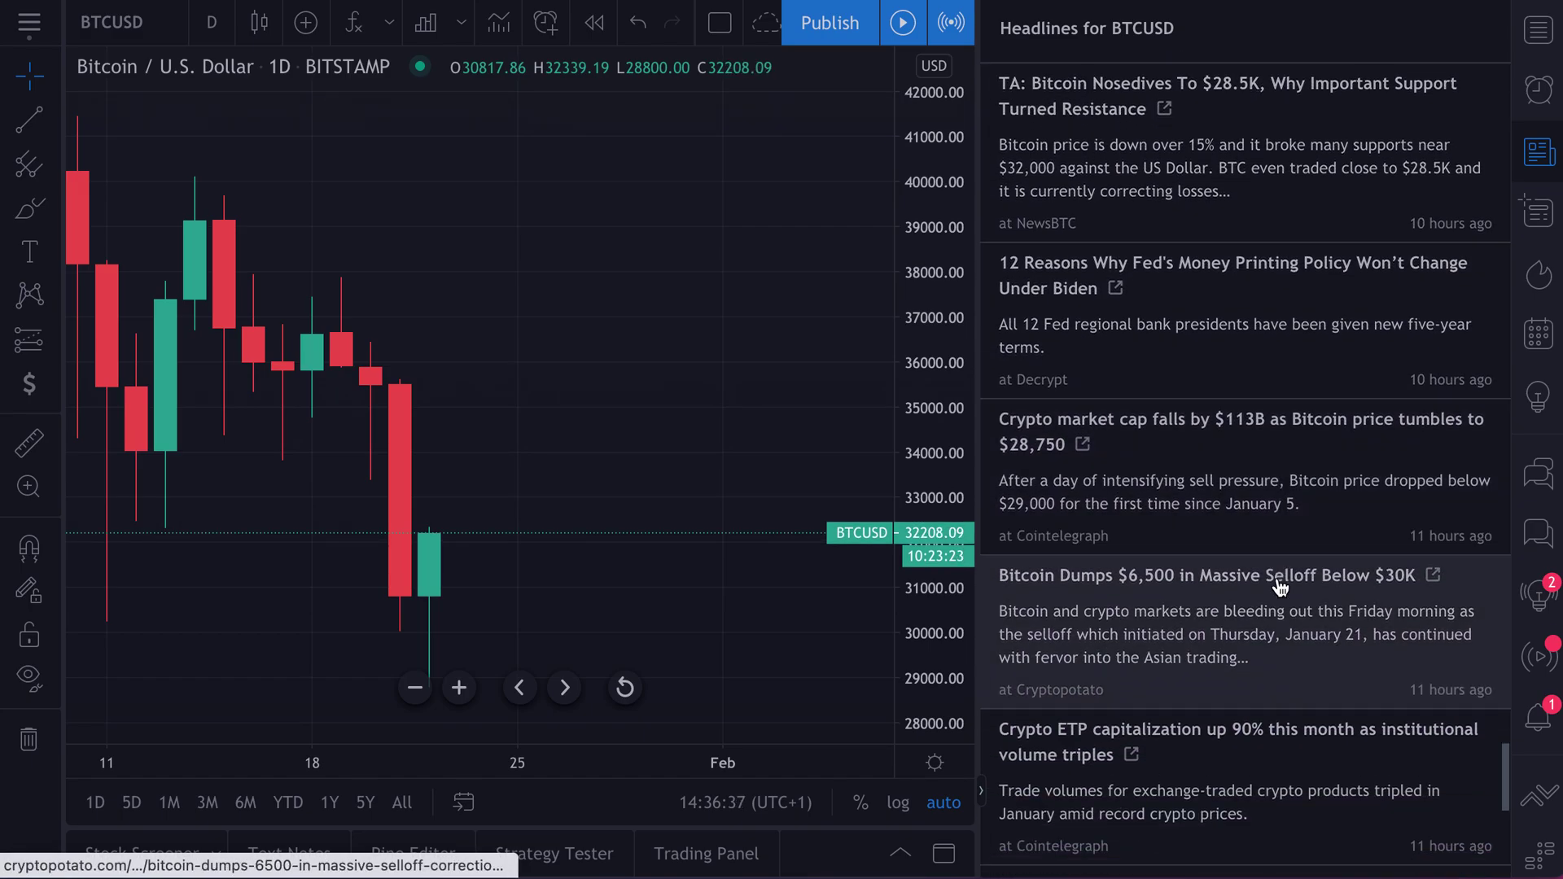
pyautogui.scroll(-2, 1280, 588)
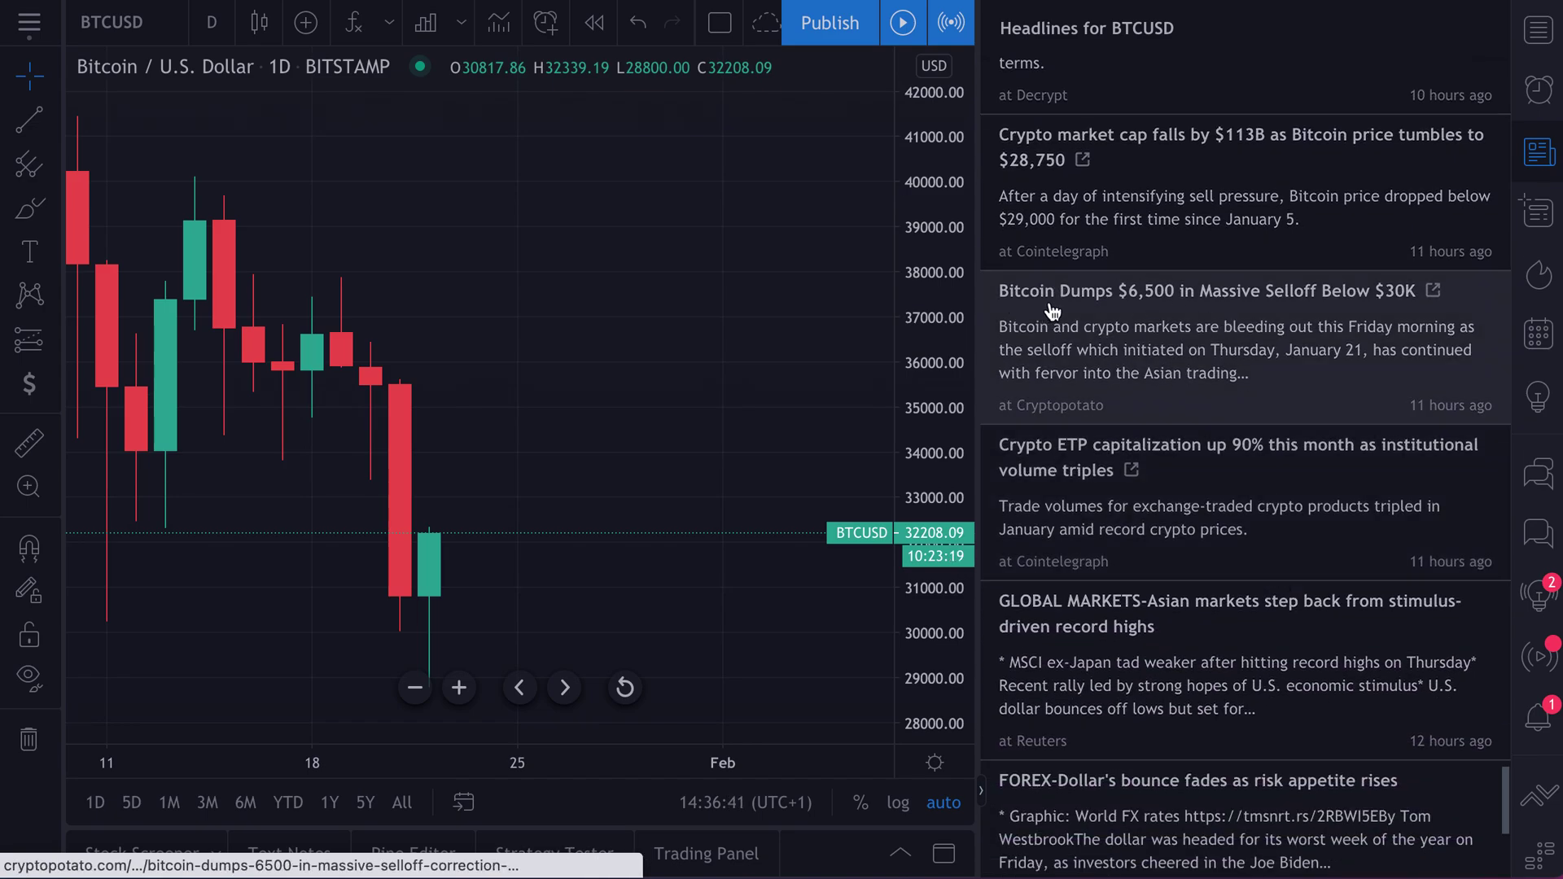
pyautogui.scroll(-4, 1103, 314)
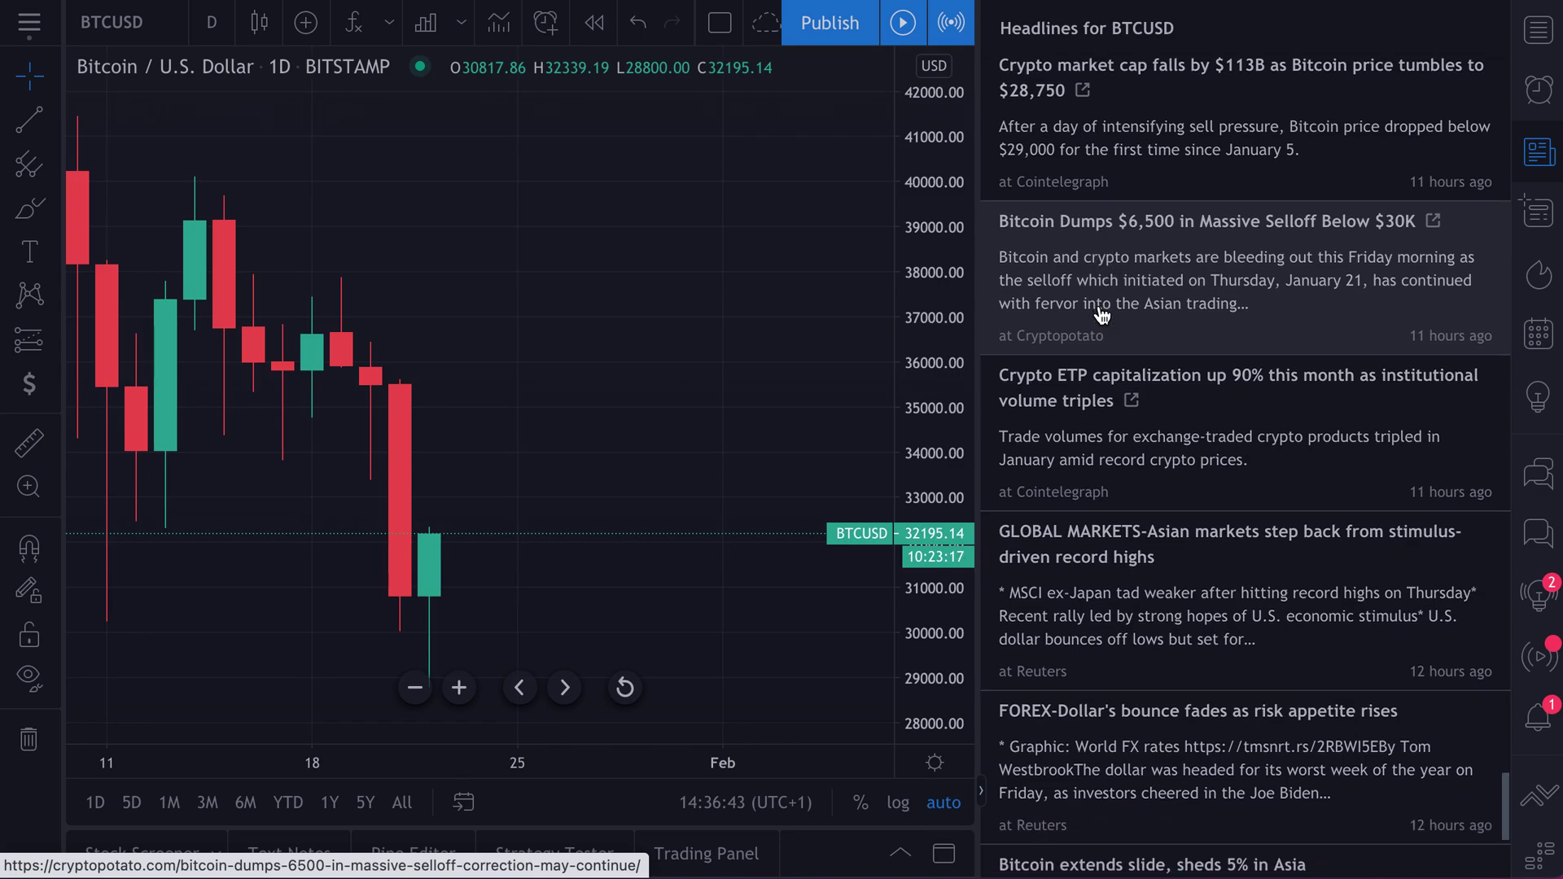
# Step: Find the Reuters story "Bitcoin extends slide, sheds 5% in Asia" in the headlines, read its full text, and close it
pyautogui.scroll(-4, 1173, 478)
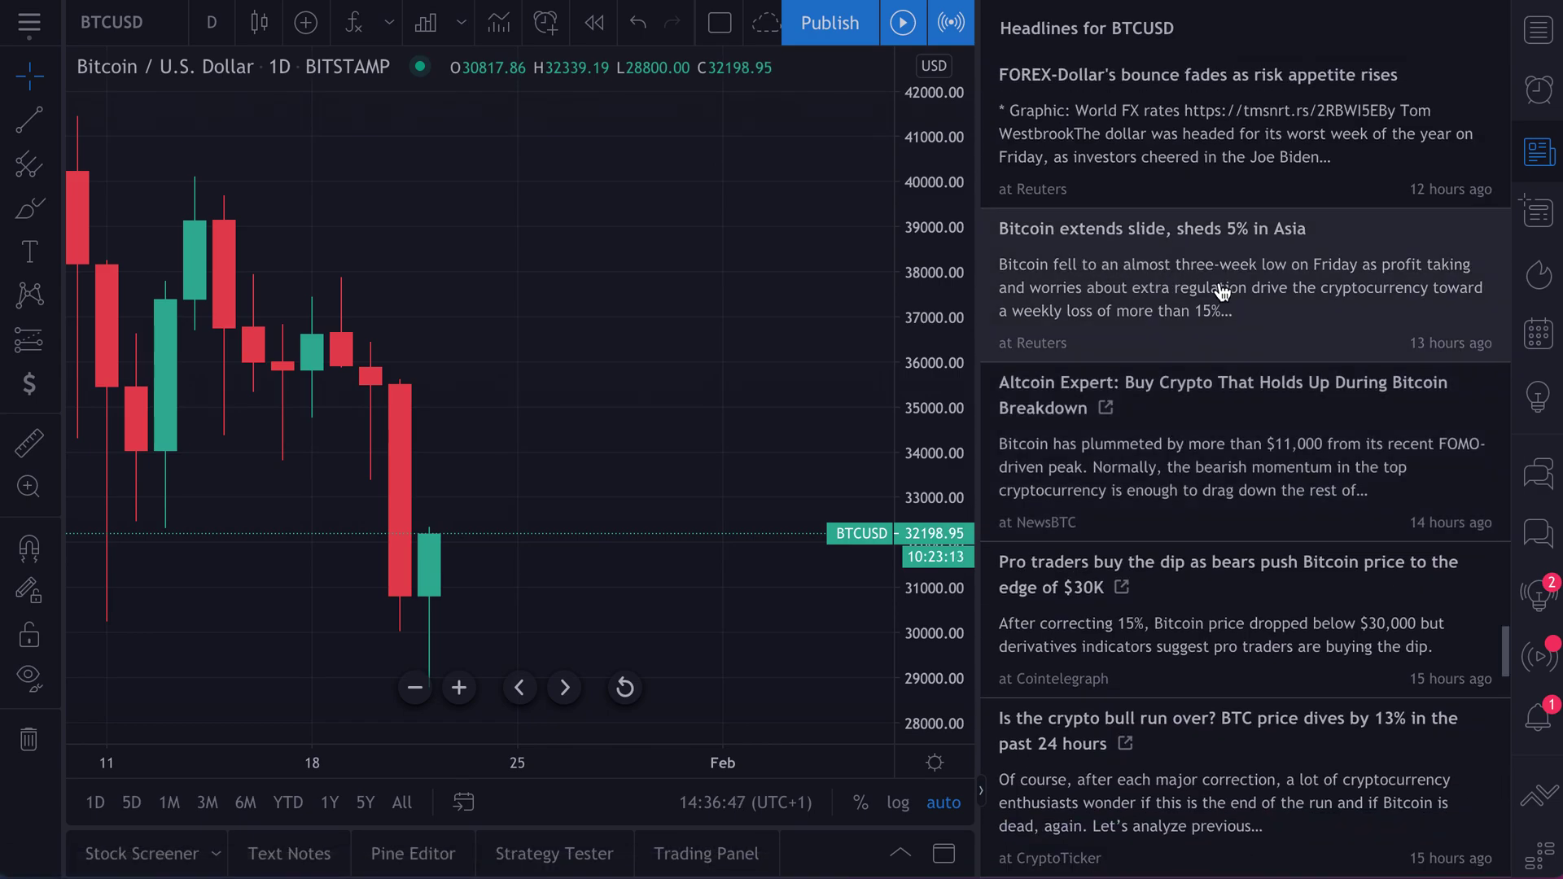
pyautogui.click(1146, 291)
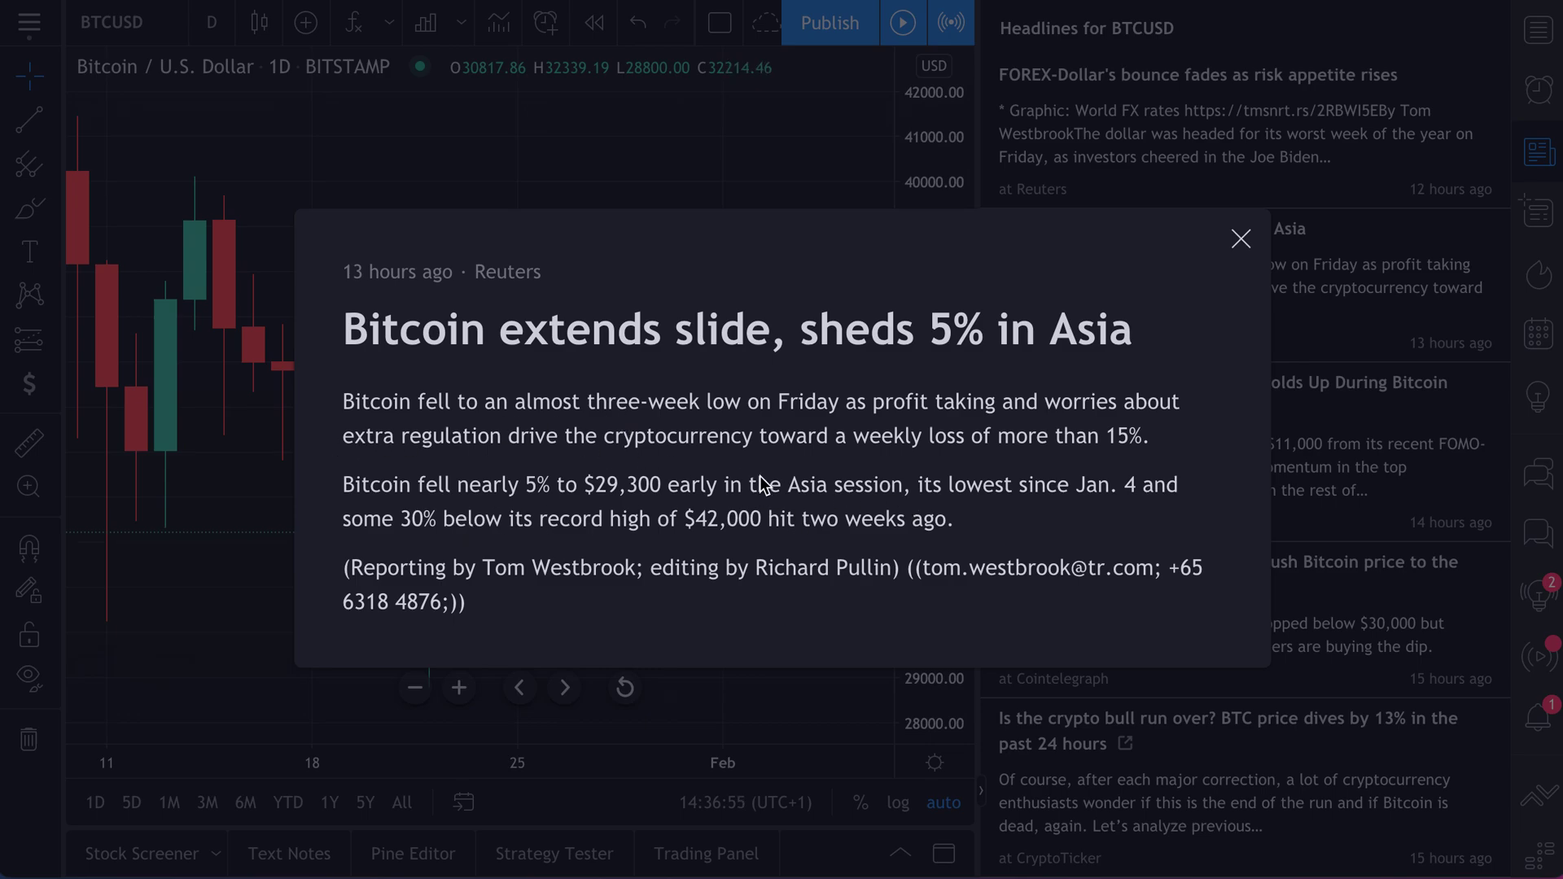
pyautogui.click(1240, 238)
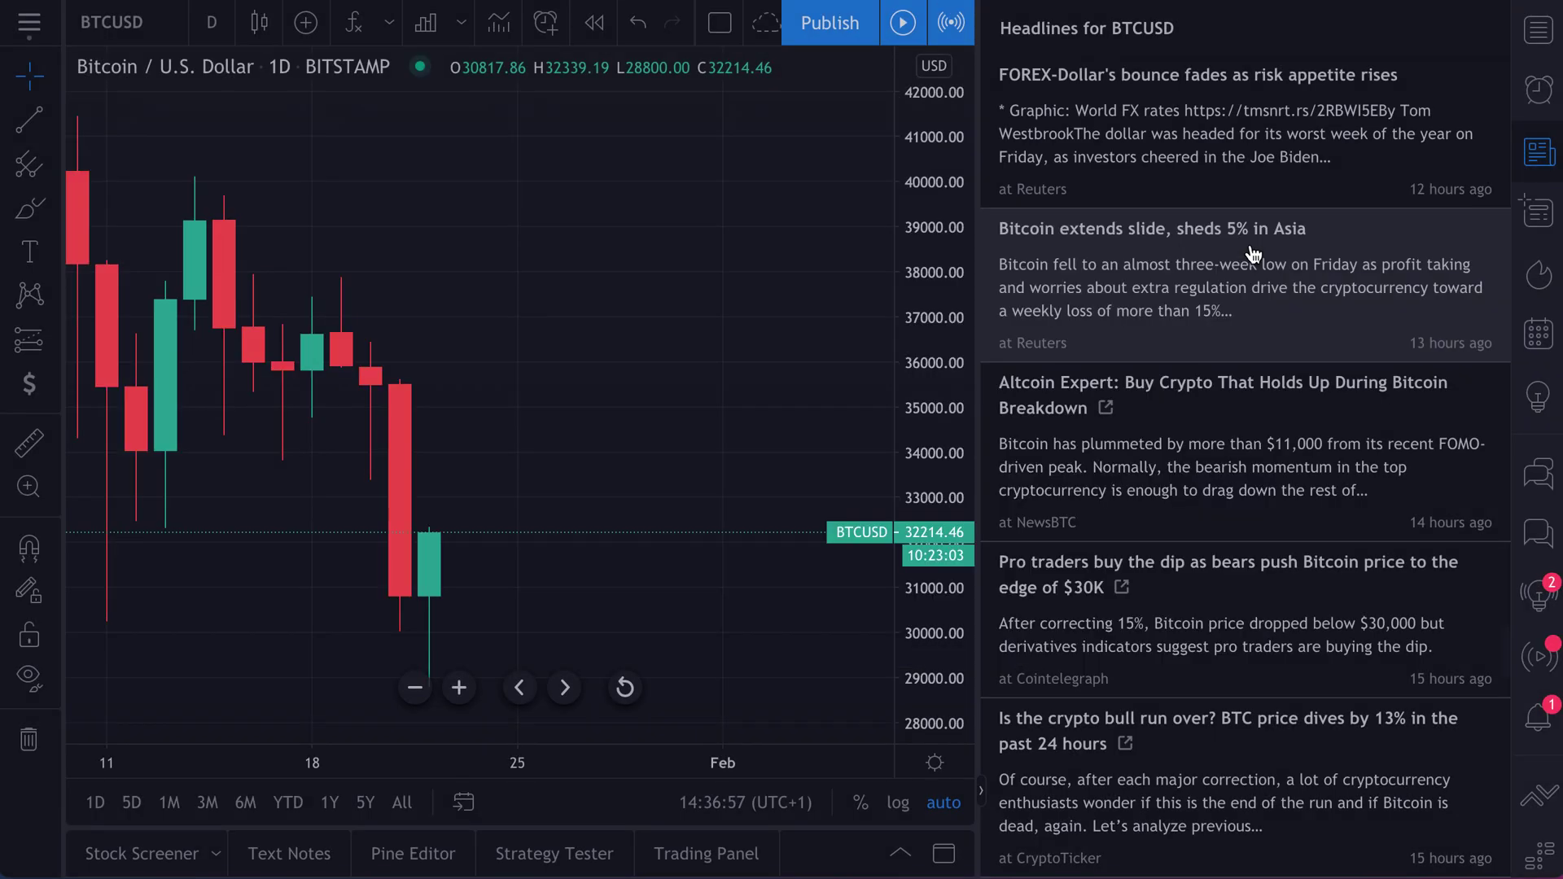
# Step: Browse further back through the BTCUSD headlines to stories from about 22 hours ago
pyautogui.scroll(-1, 1169, 543)
pyautogui.scroll(-5, 1169, 542)
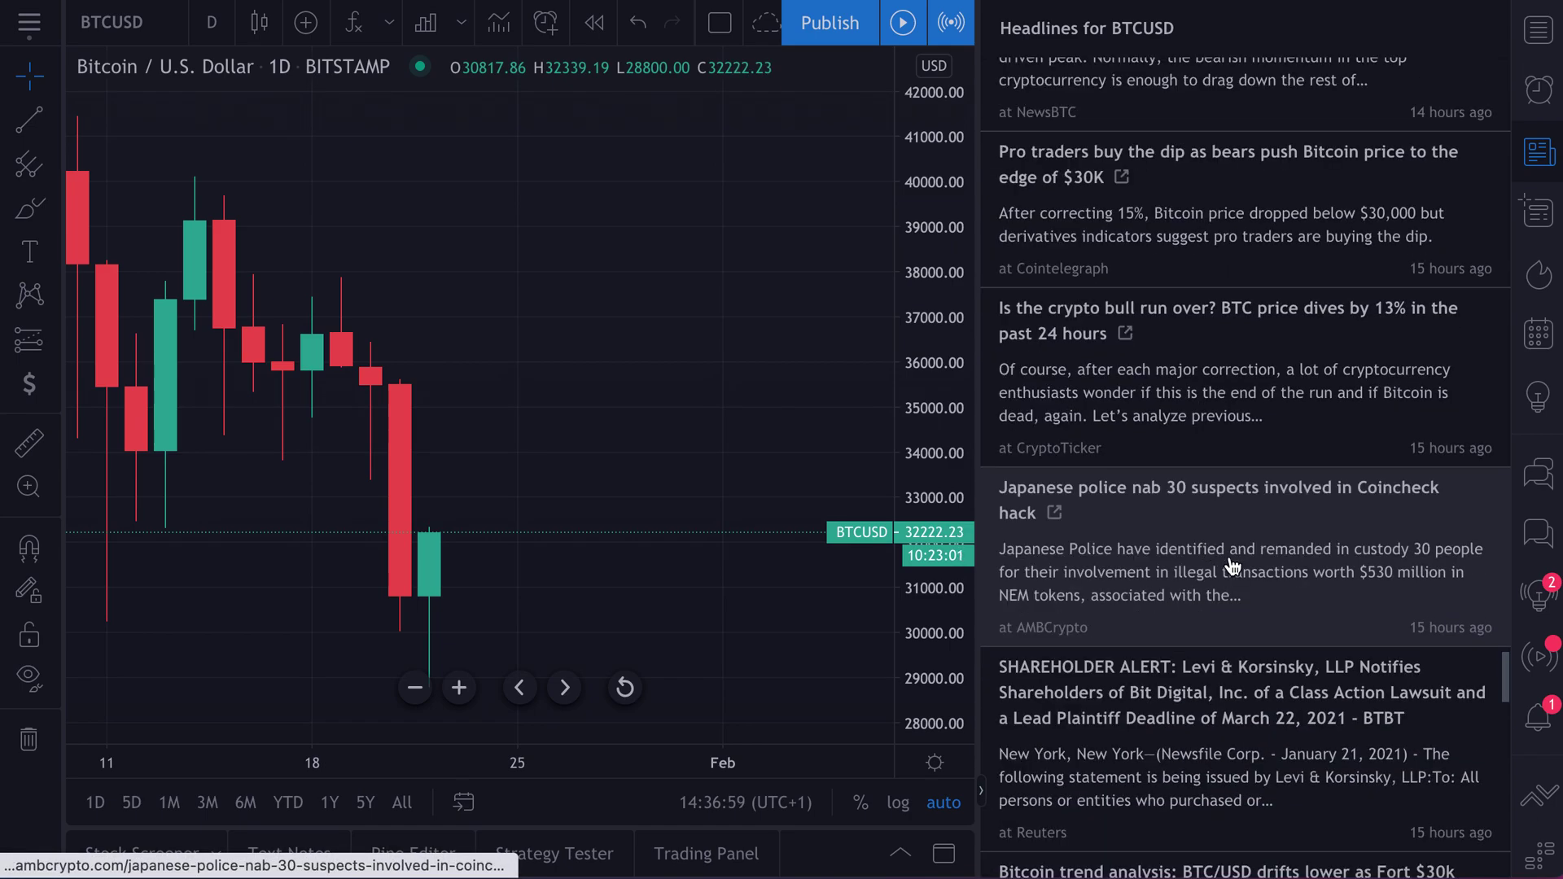
pyautogui.scroll(-5, 1233, 566)
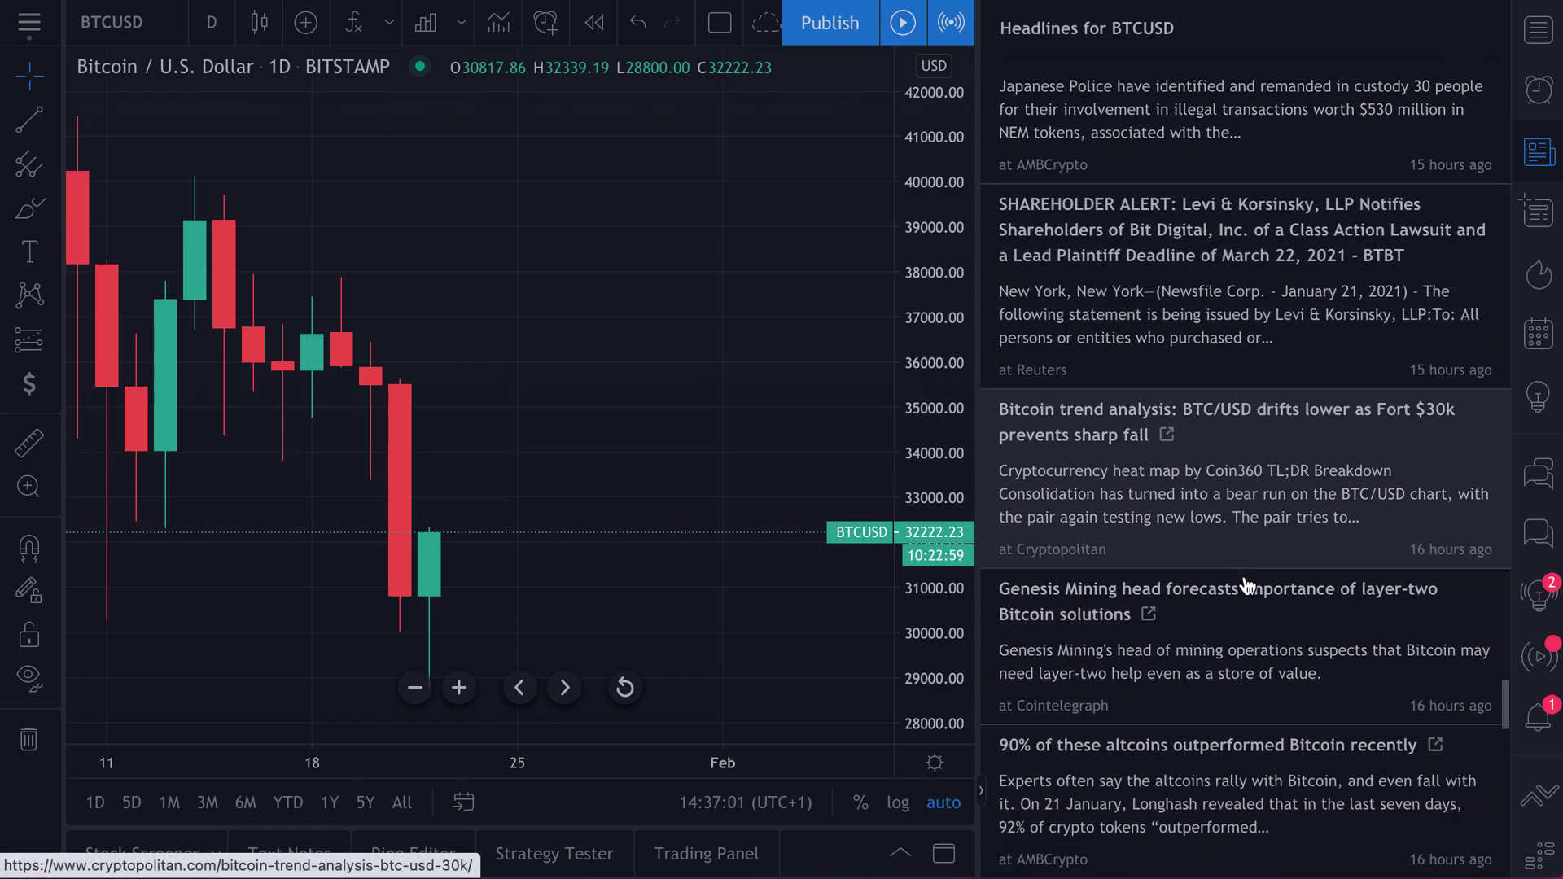
pyautogui.scroll(-2, 1247, 595)
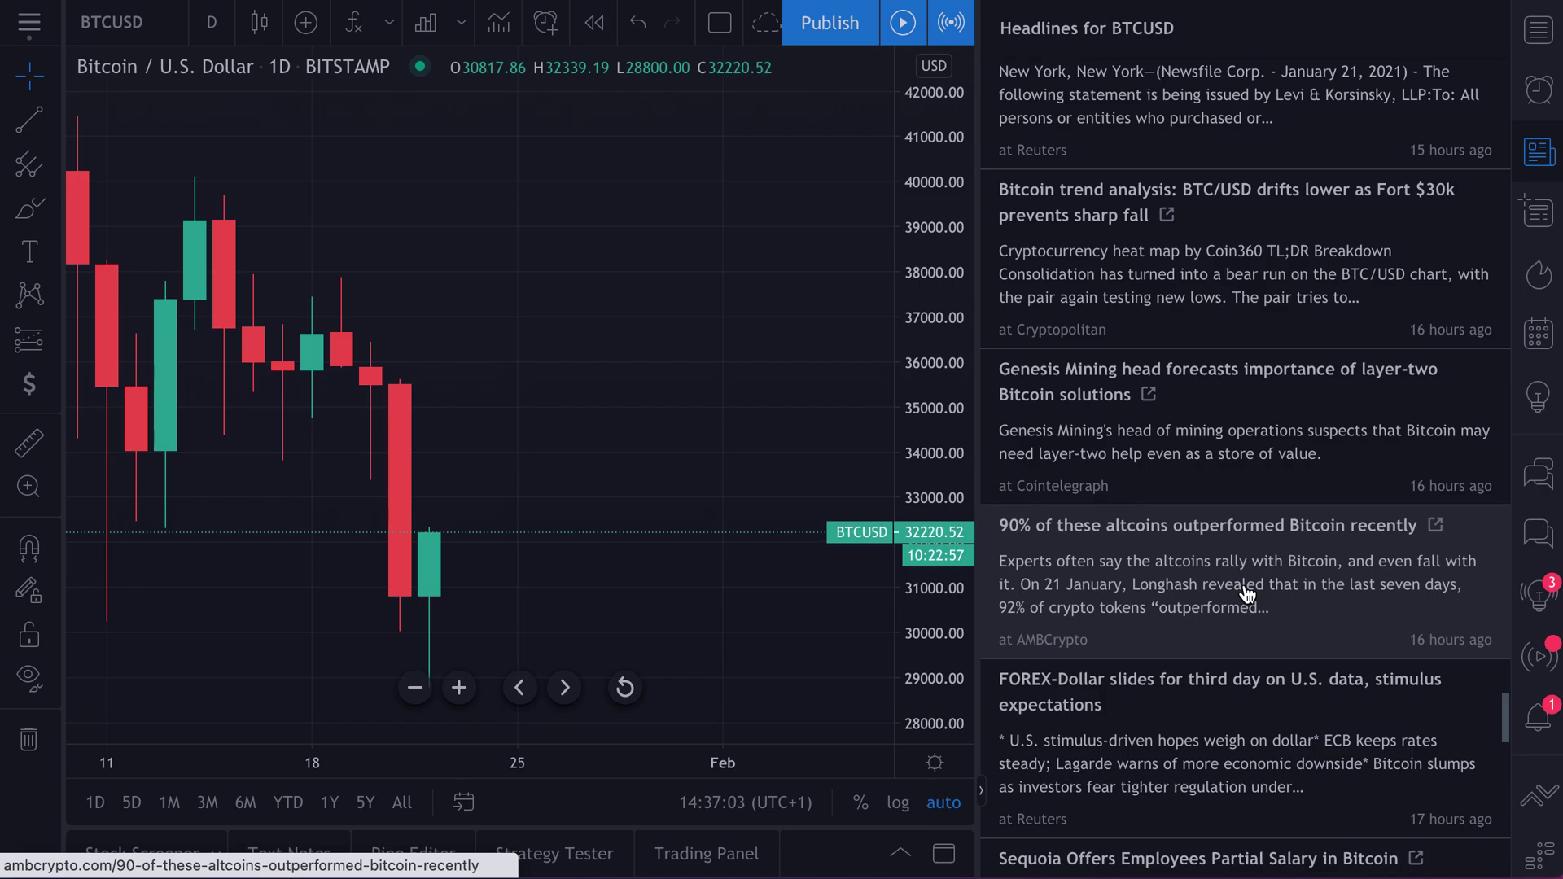
pyautogui.scroll(-4, 1247, 595)
pyautogui.scroll(-5, 1262, 562)
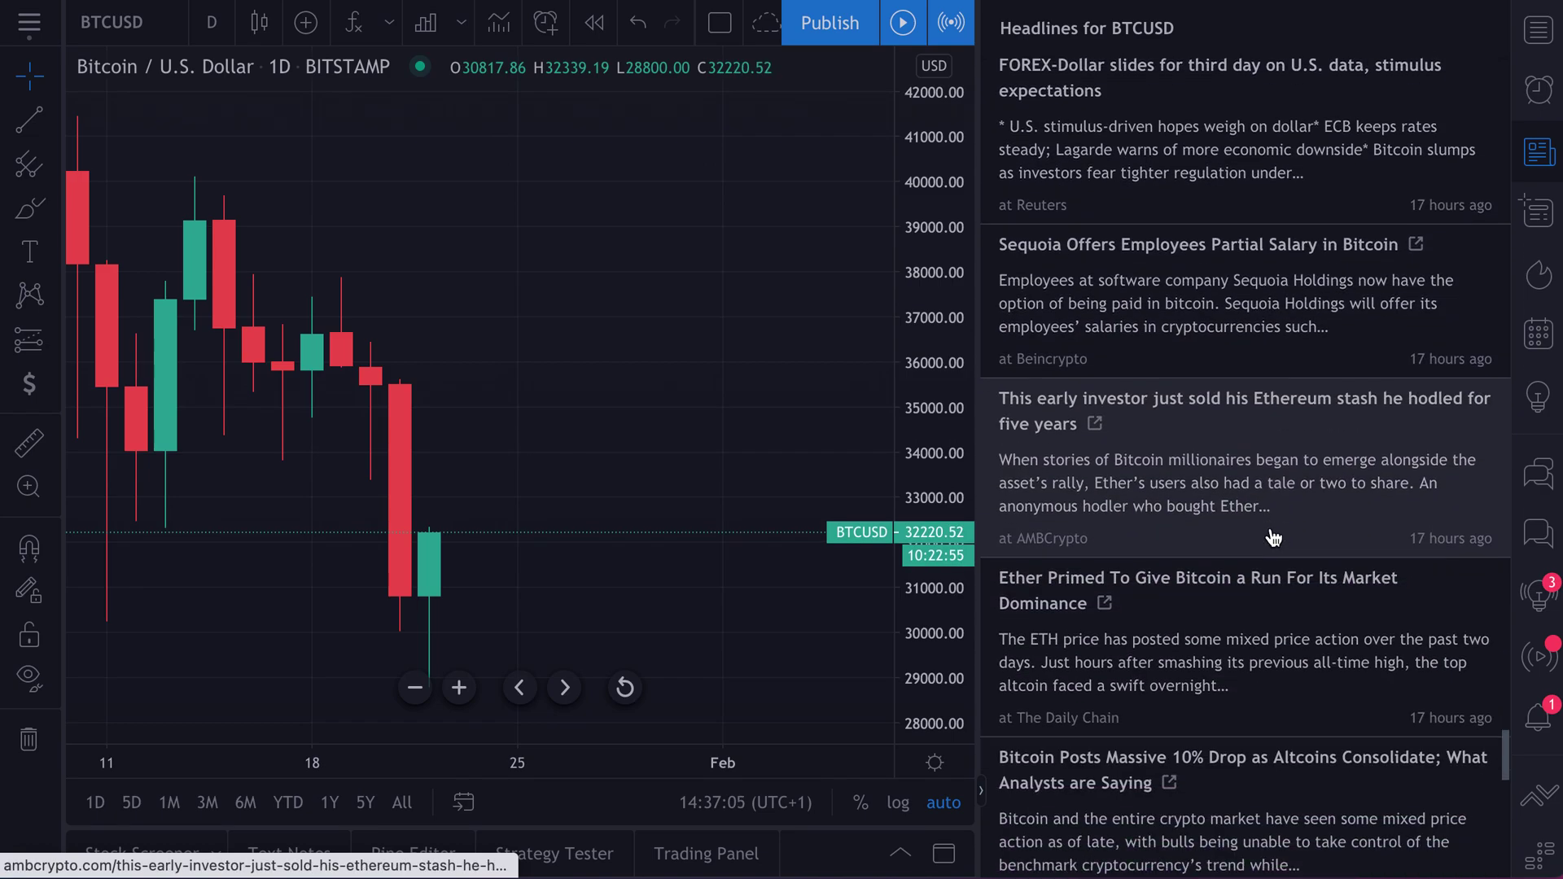
pyautogui.scroll(-4, 1266, 562)
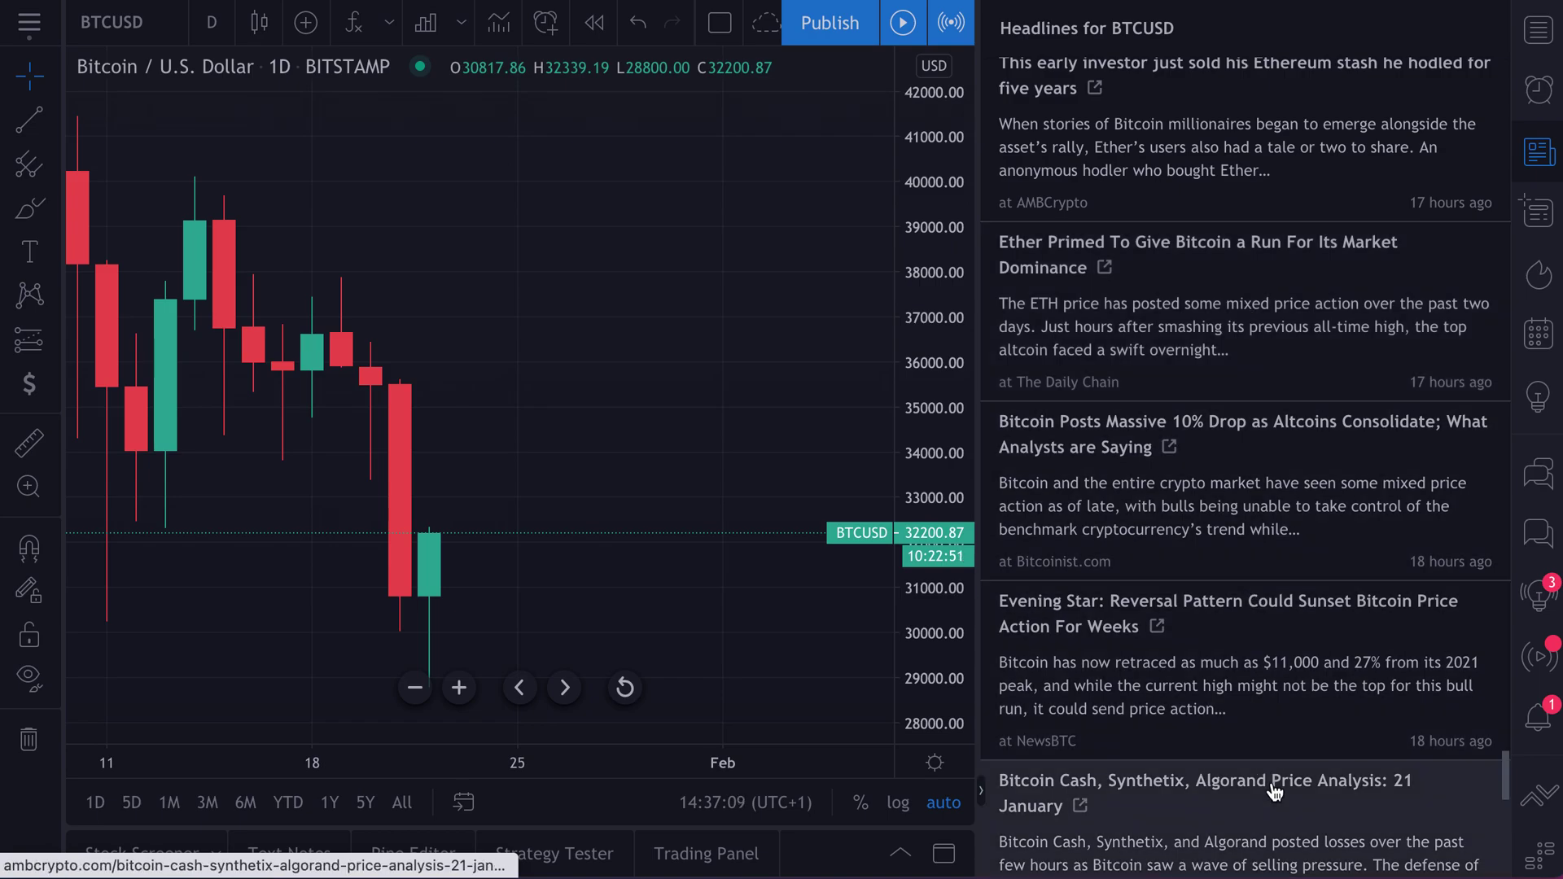
pyautogui.click(1541, 163)
pyautogui.click(1542, 163)
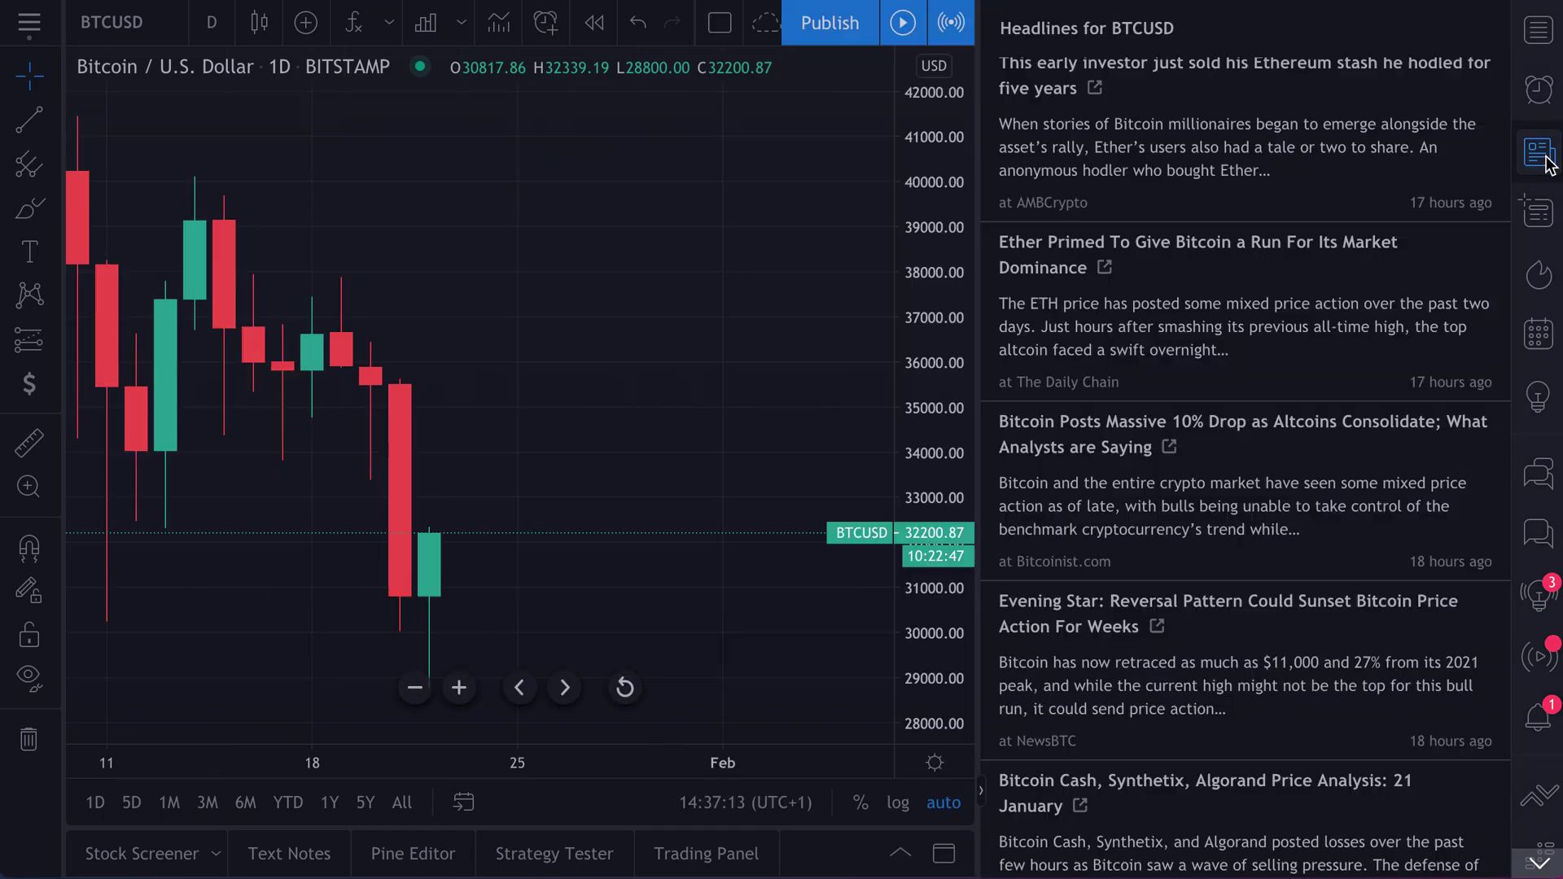
pyautogui.scroll(7, 1326, 279)
pyautogui.scroll(-20, 1325, 280)
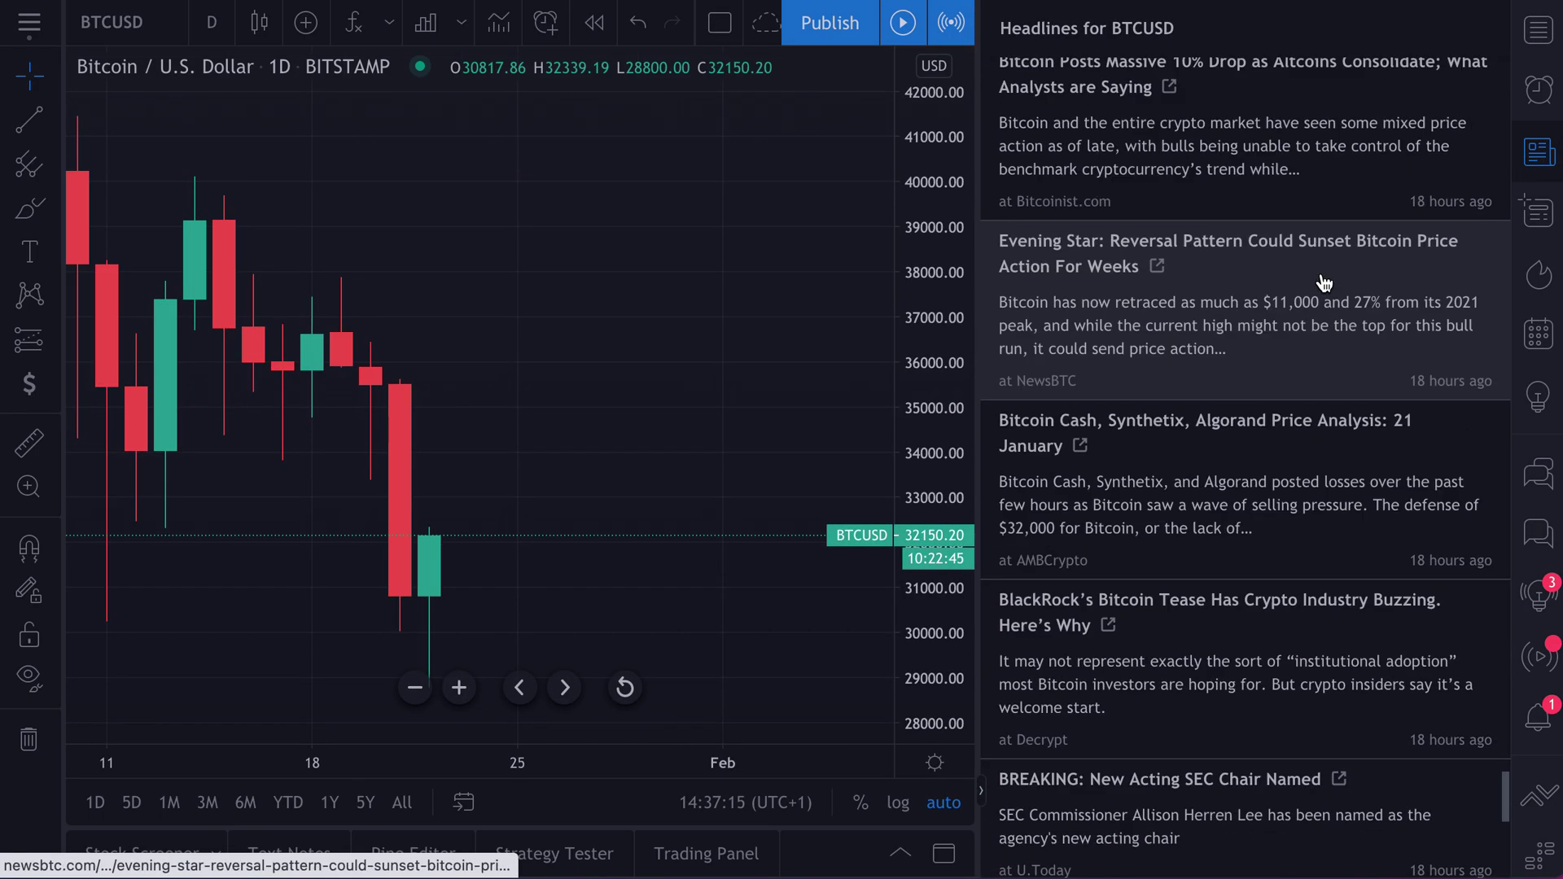
pyautogui.scroll(-8, 1323, 283)
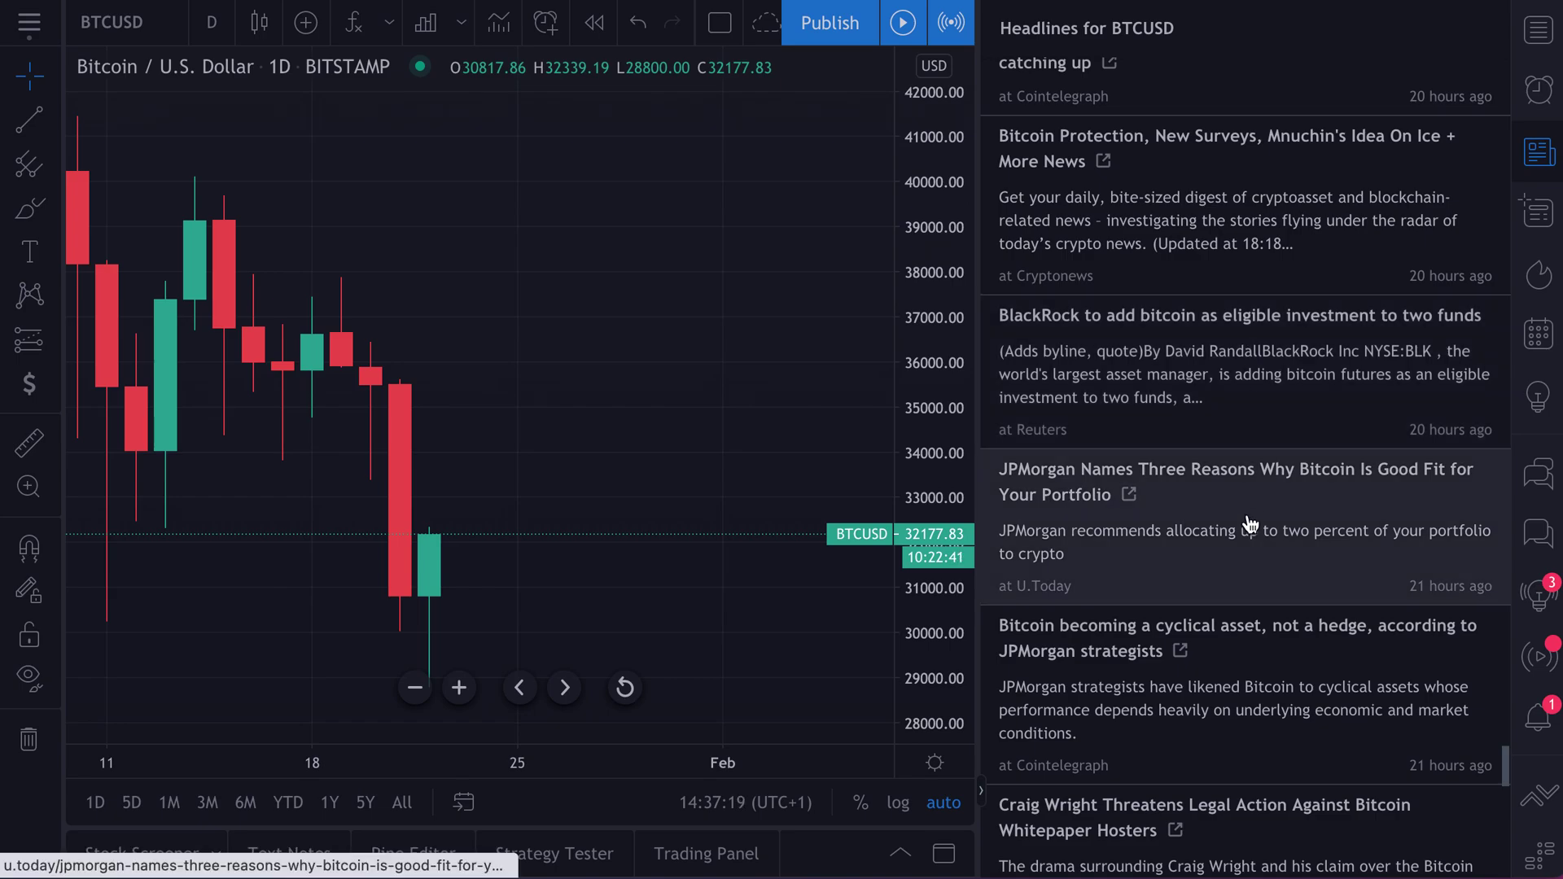
pyautogui.scroll(-3, 1249, 529)
pyautogui.scroll(-4, 1253, 522)
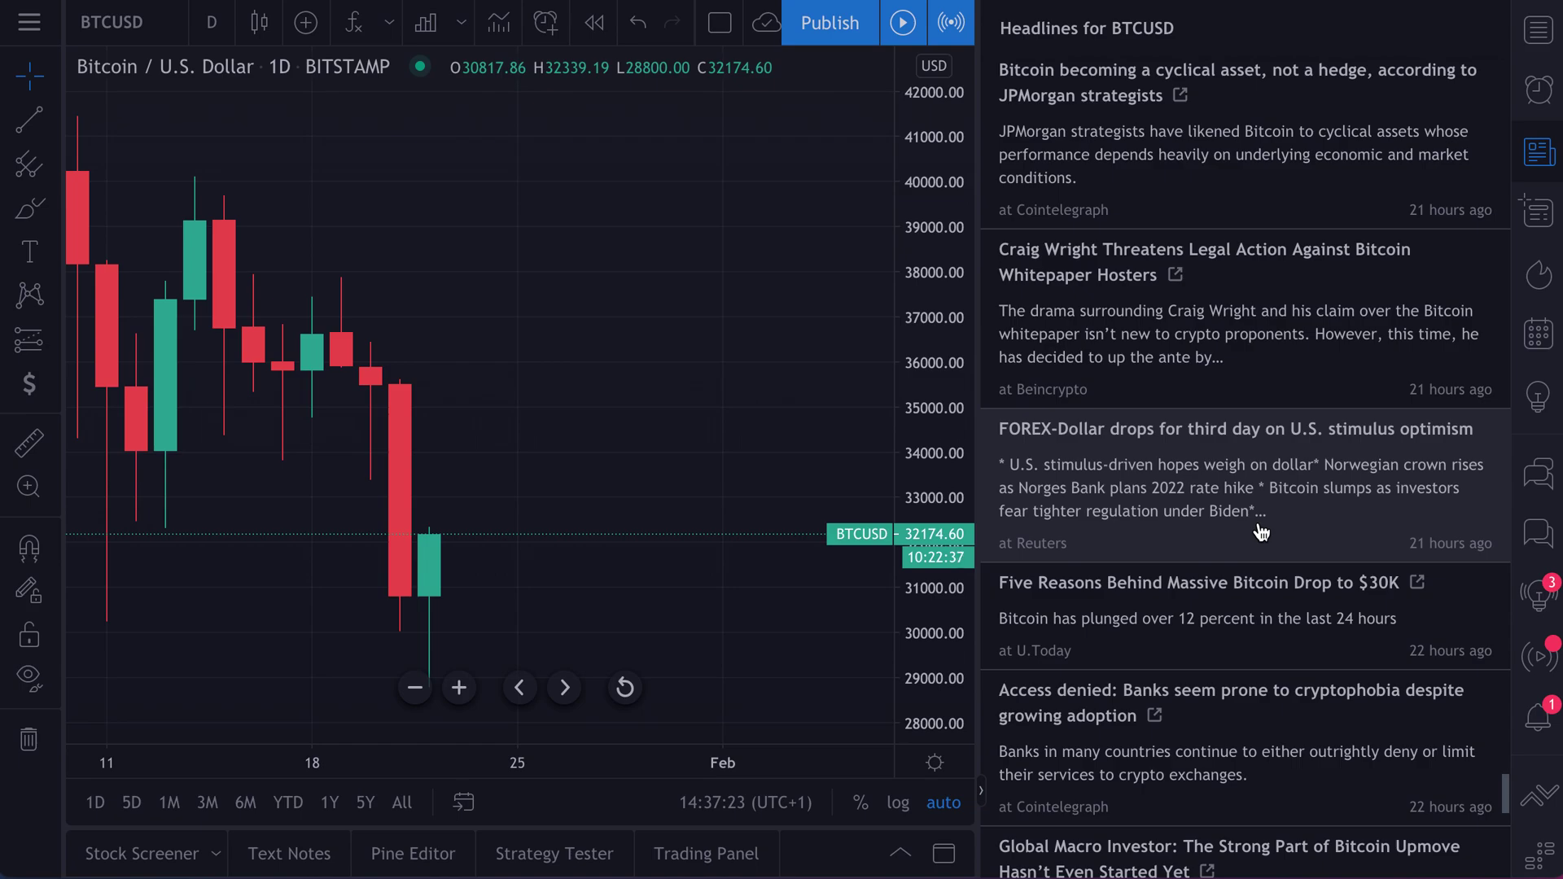
# Step: Open the U.Today story "Five Reasons Behind Massive Bitcoin Drop to $30K", skim it, and close both the article and the headlines
pyautogui.scroll(-1, 1261, 533)
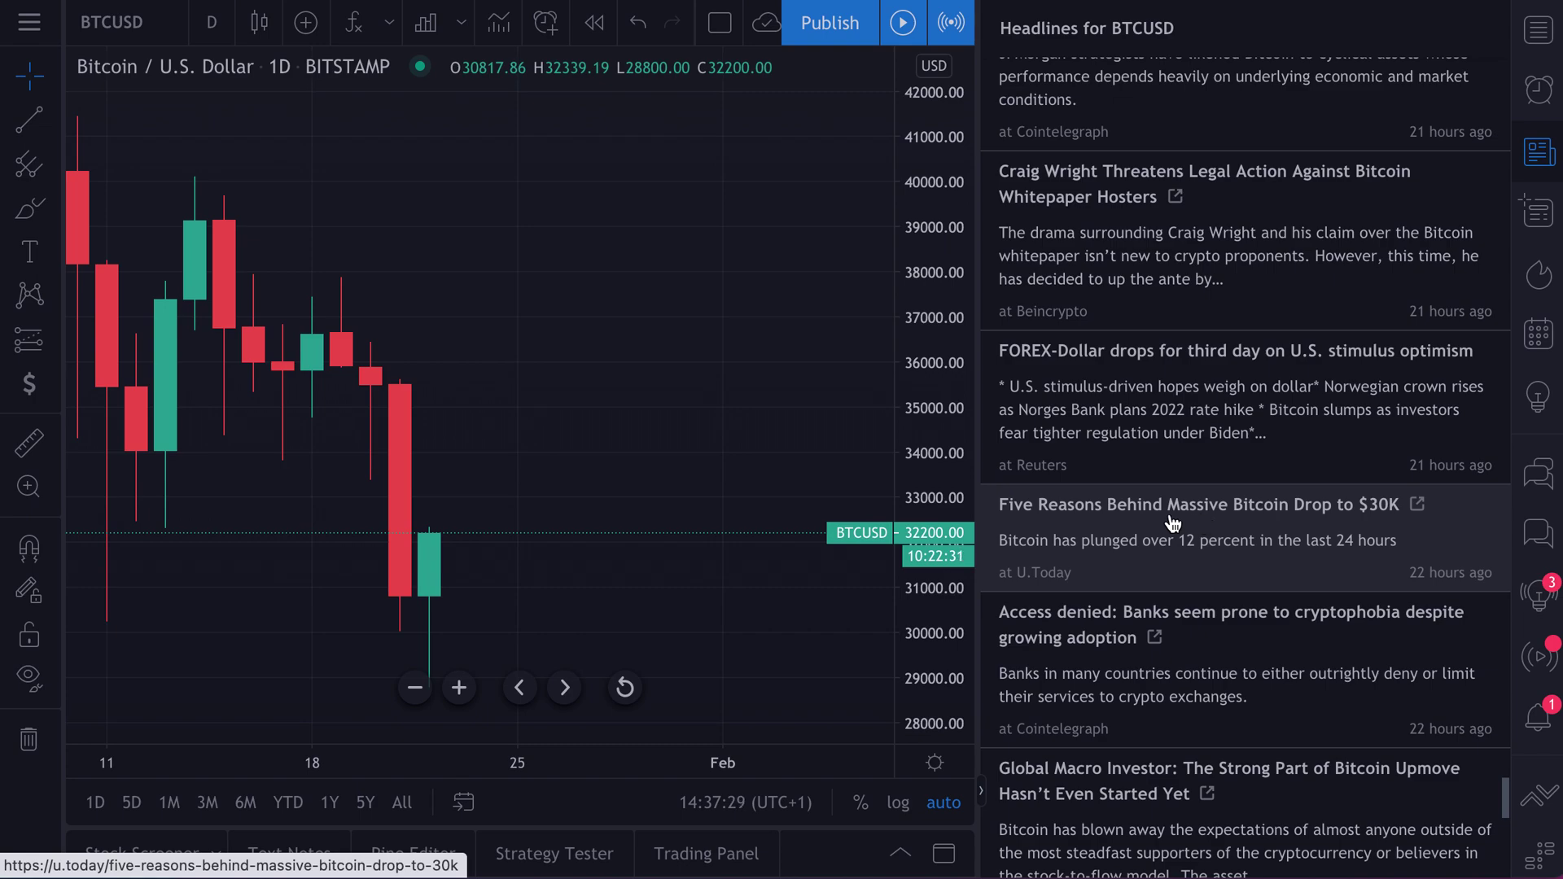
pyautogui.click(1242, 533)
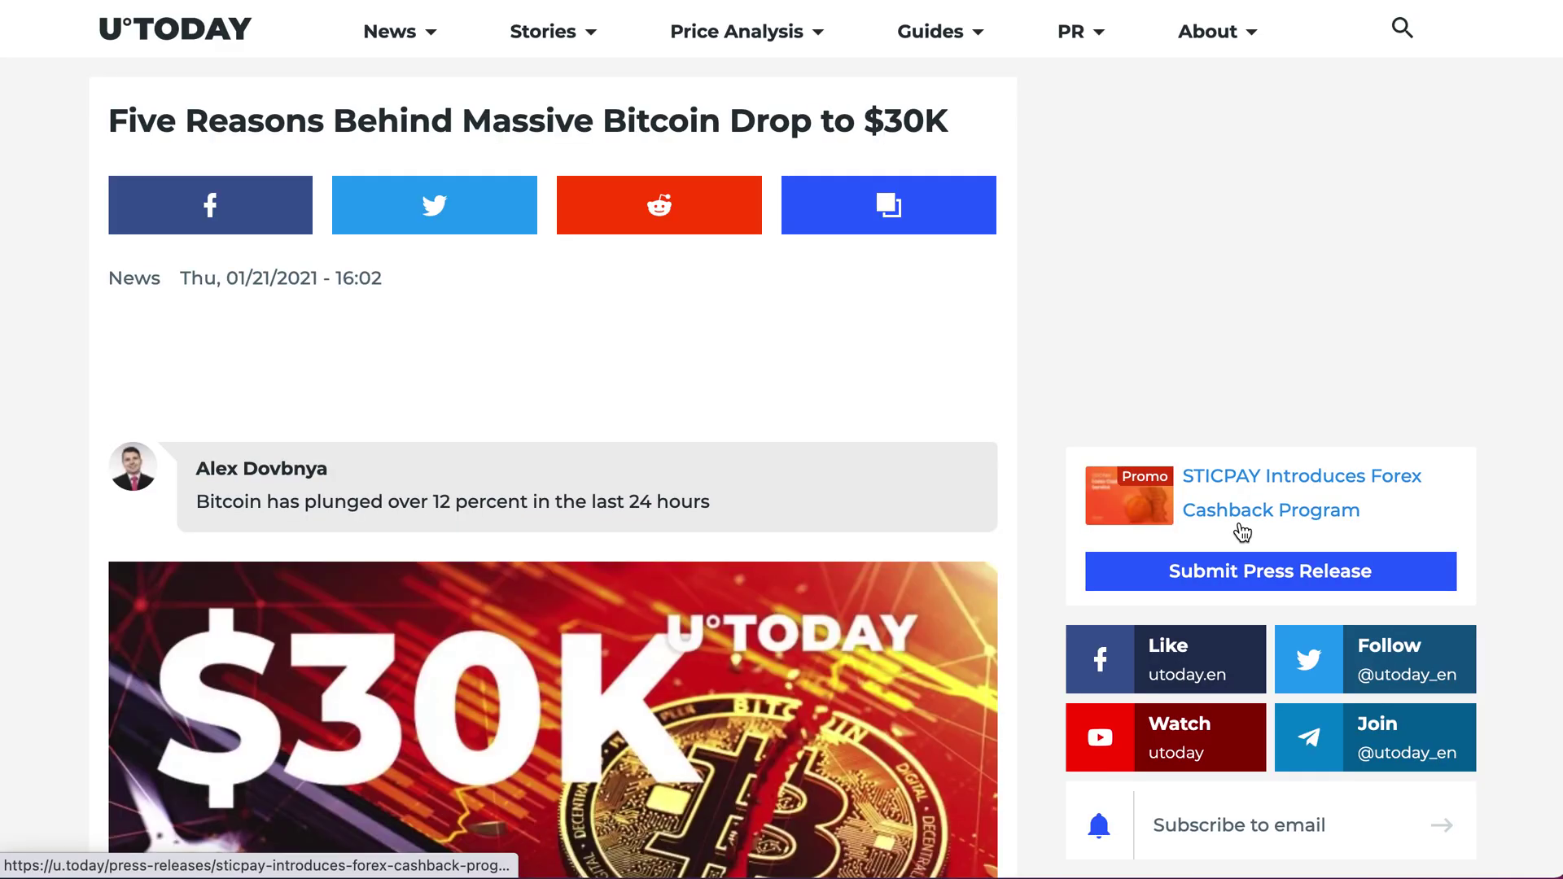
pyautogui.scroll(-10, 604, 578)
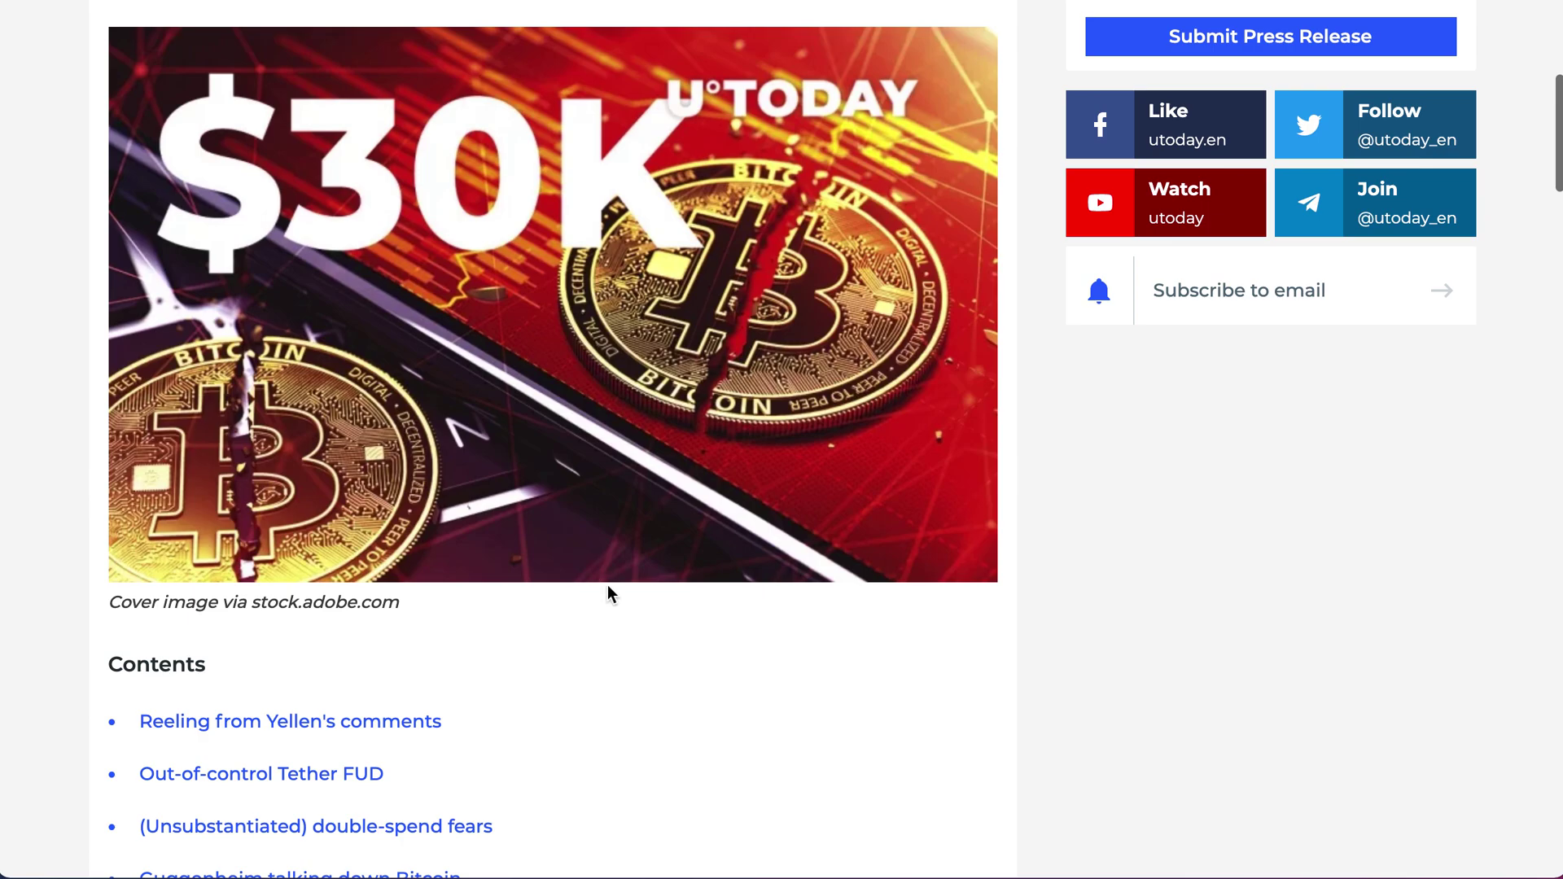
pyautogui.scroll(9, 611, 589)
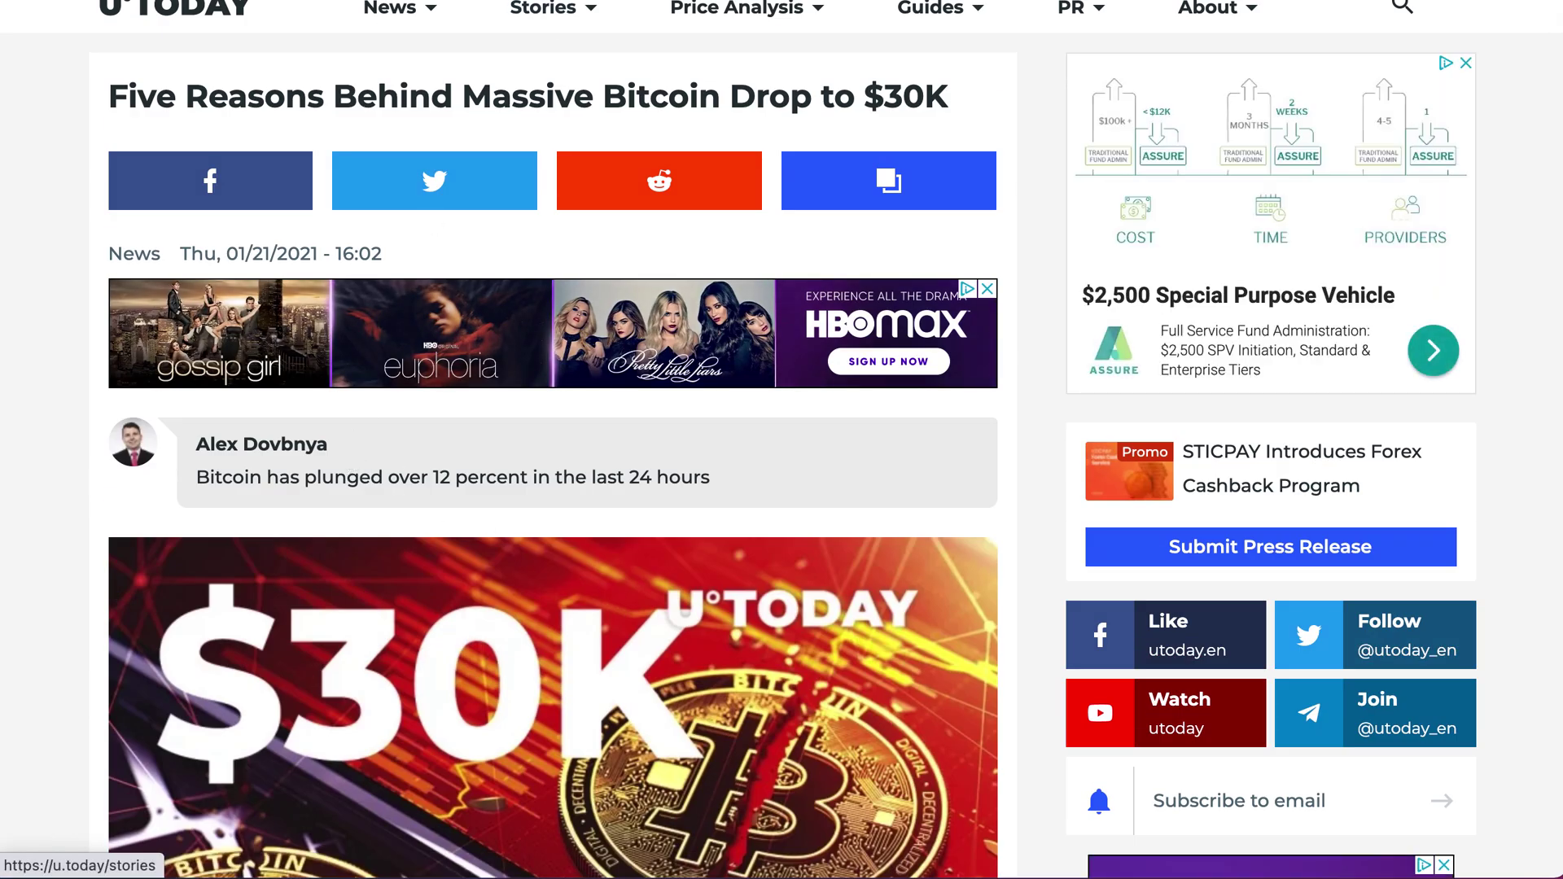
pyautogui.hotkey('ctrl', 'w')
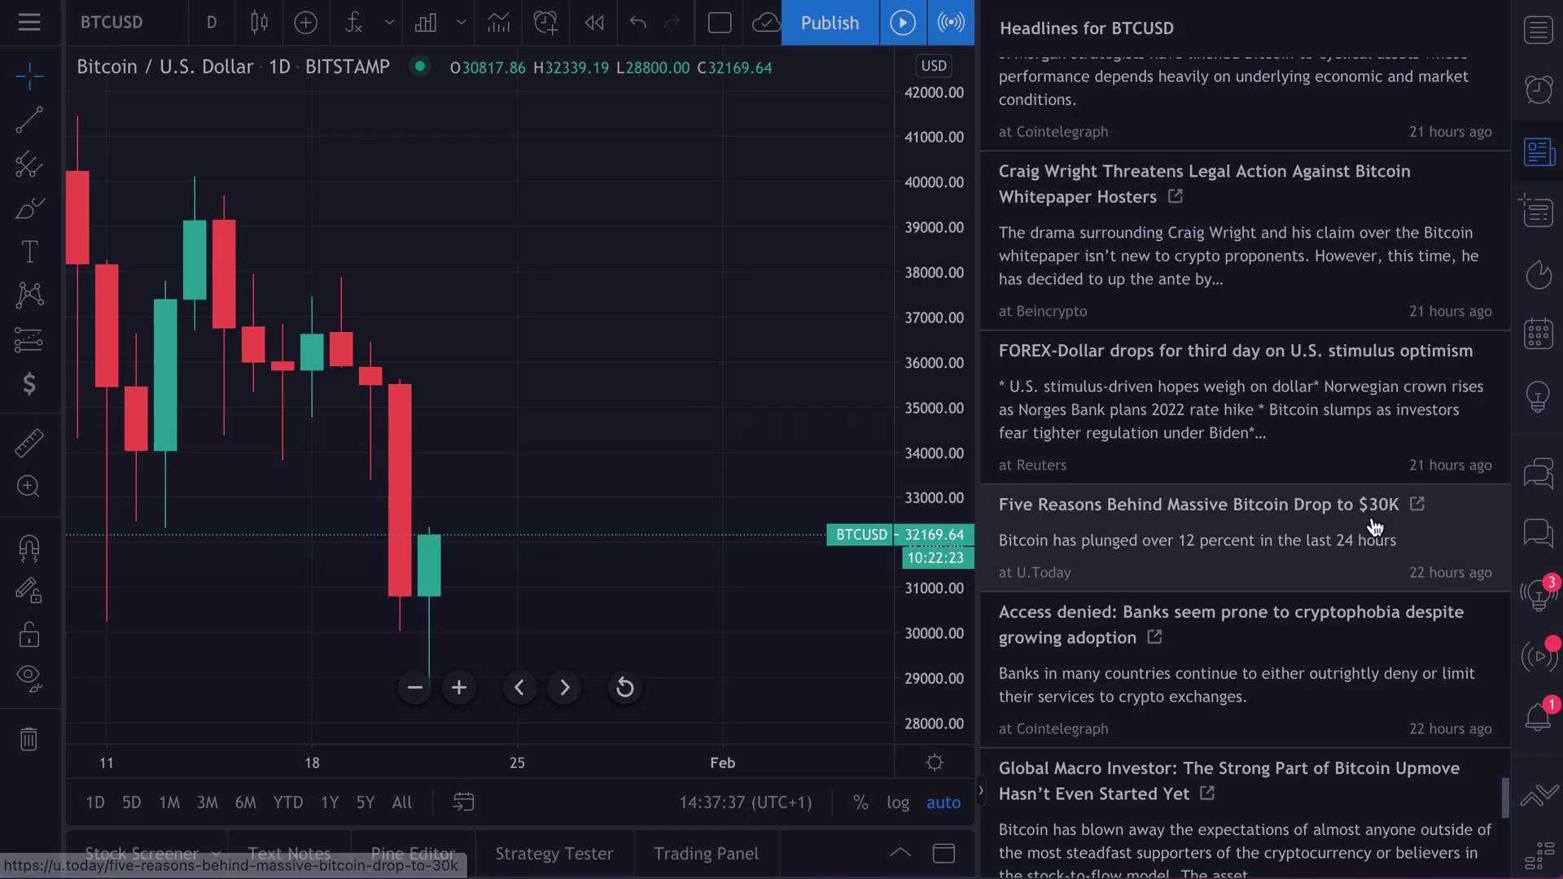
pyautogui.scroll(-5, 1274, 611)
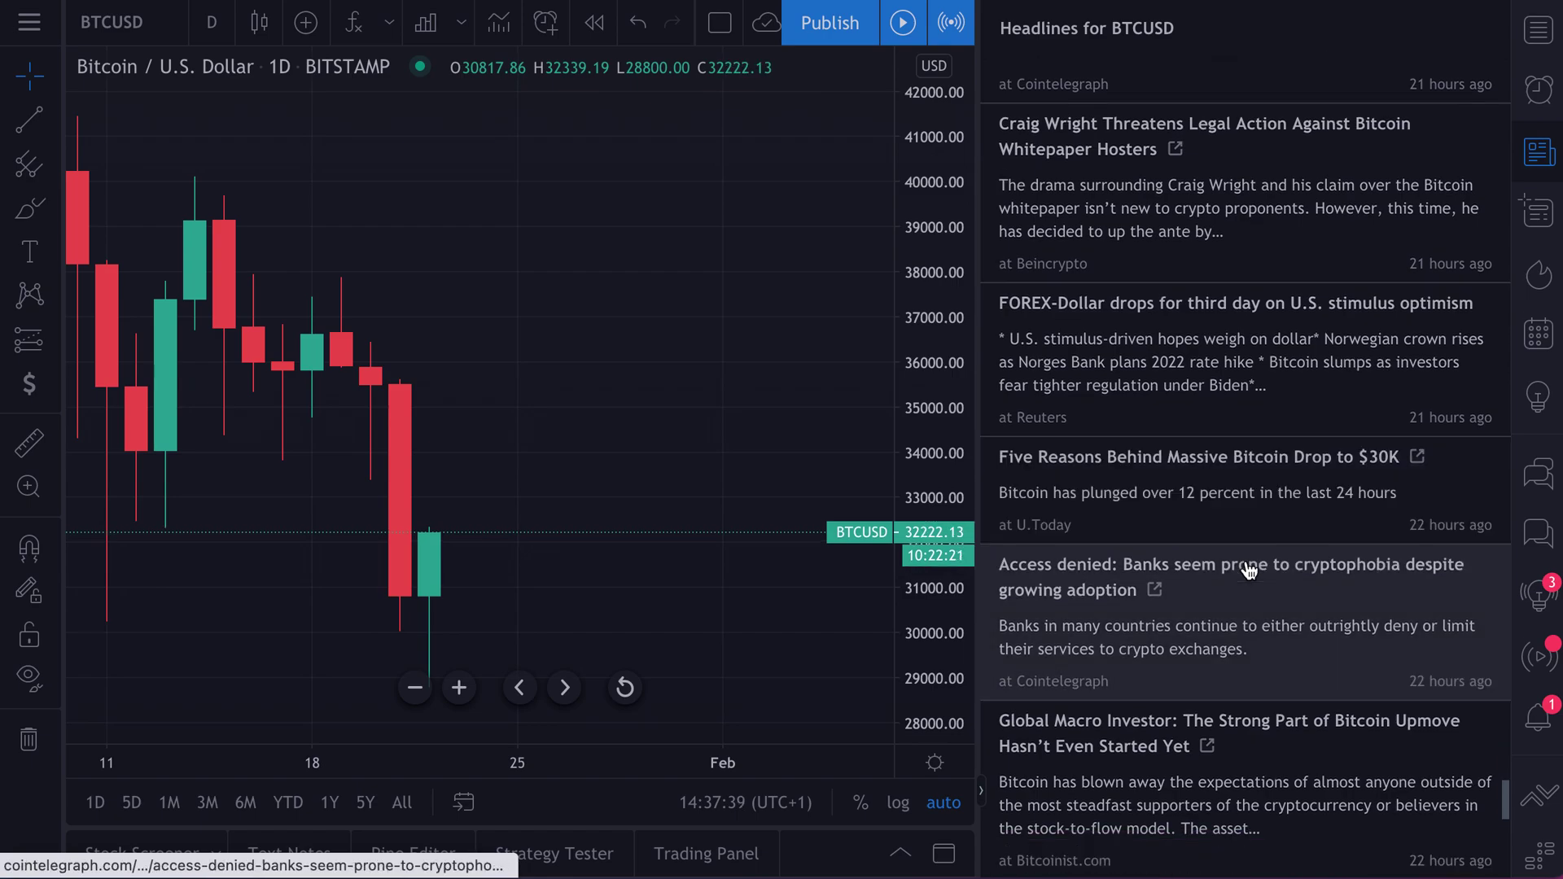
pyautogui.click(1545, 157)
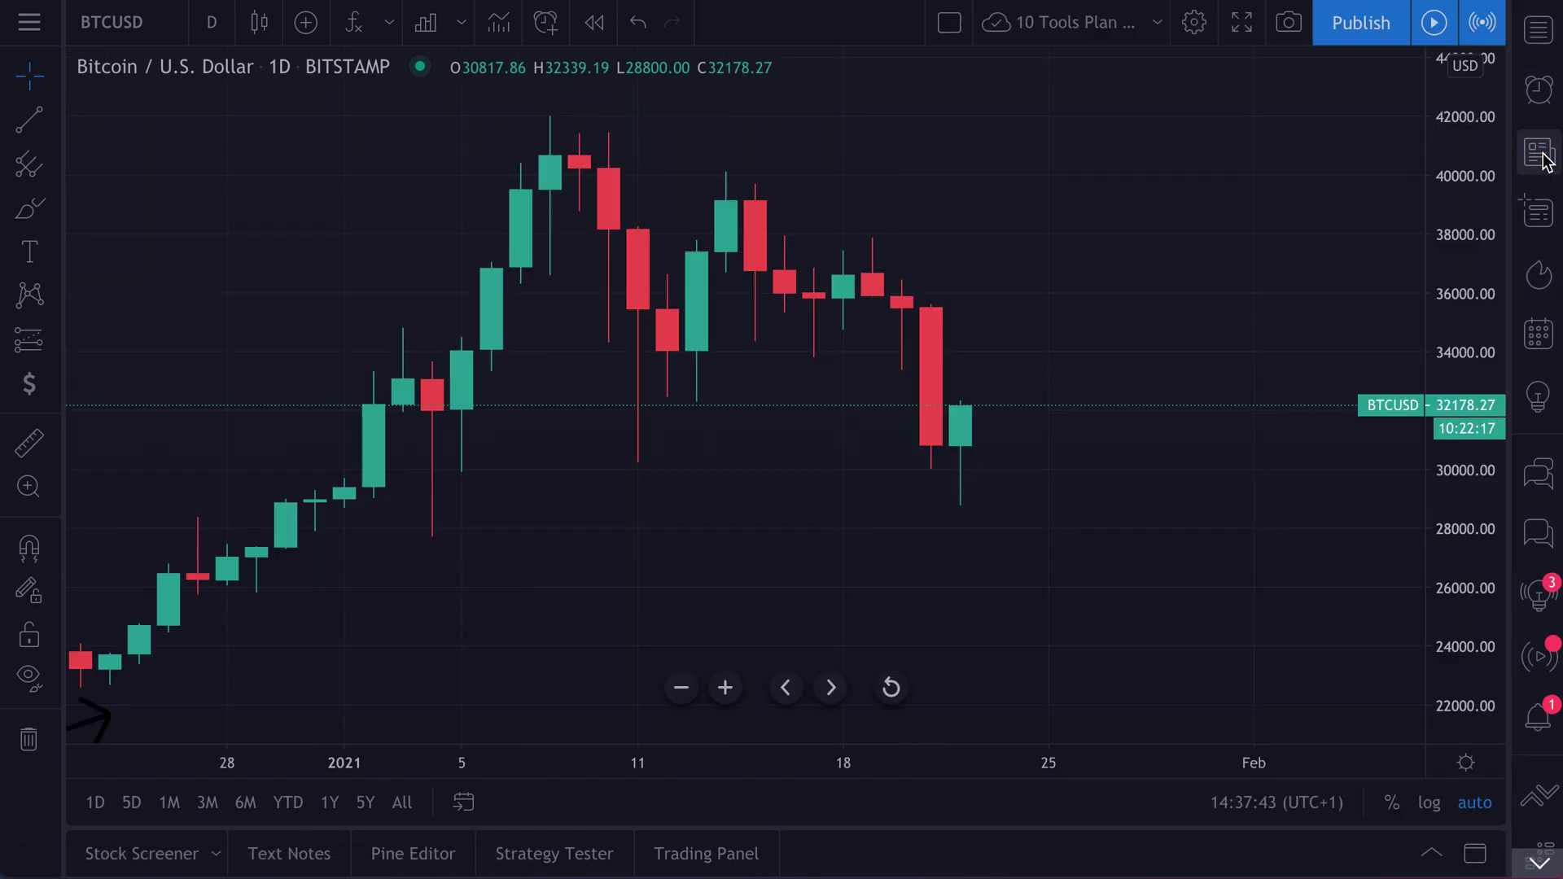
# Step: Load Intel Corp (INTC) from NASDAQ on the chart and show the details of its January 2021 earnings marker
pyautogui.click(88, 23)
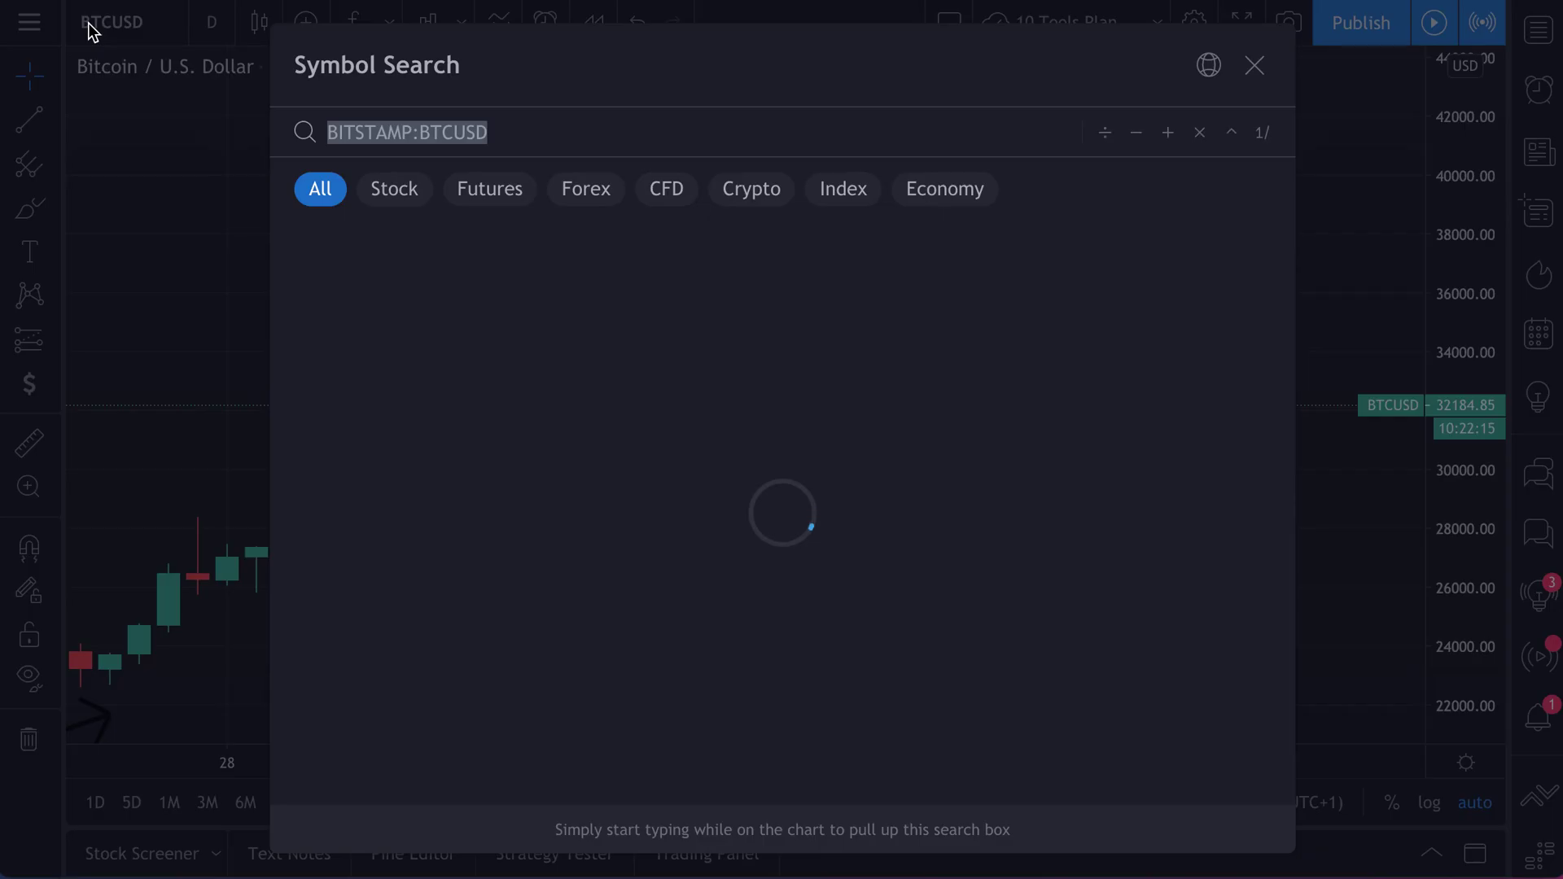
pyautogui.write('INTC')
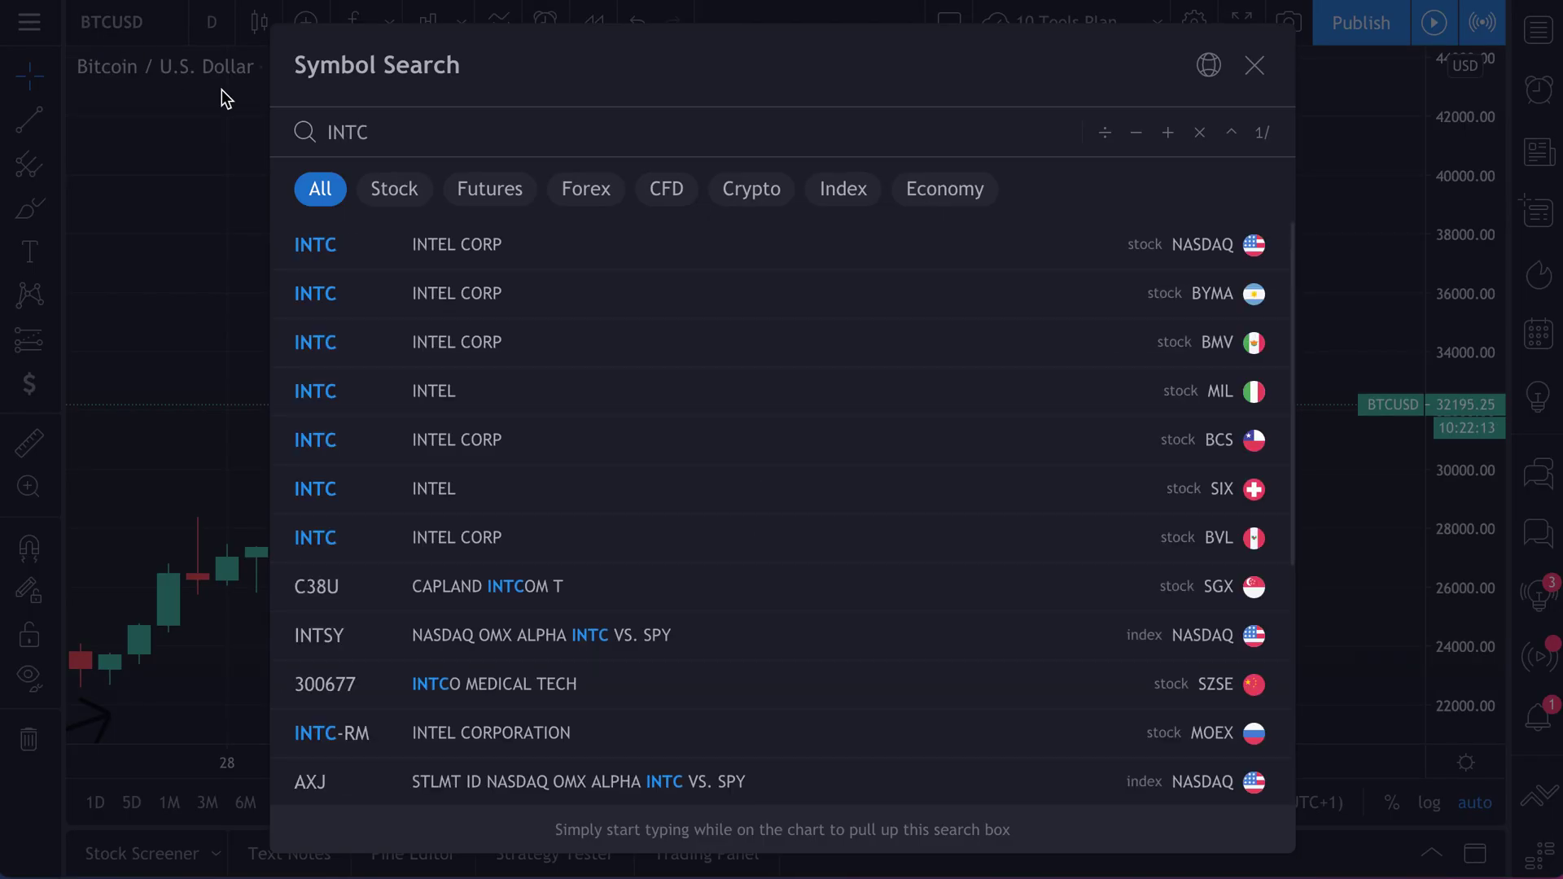
pyautogui.click(392, 232)
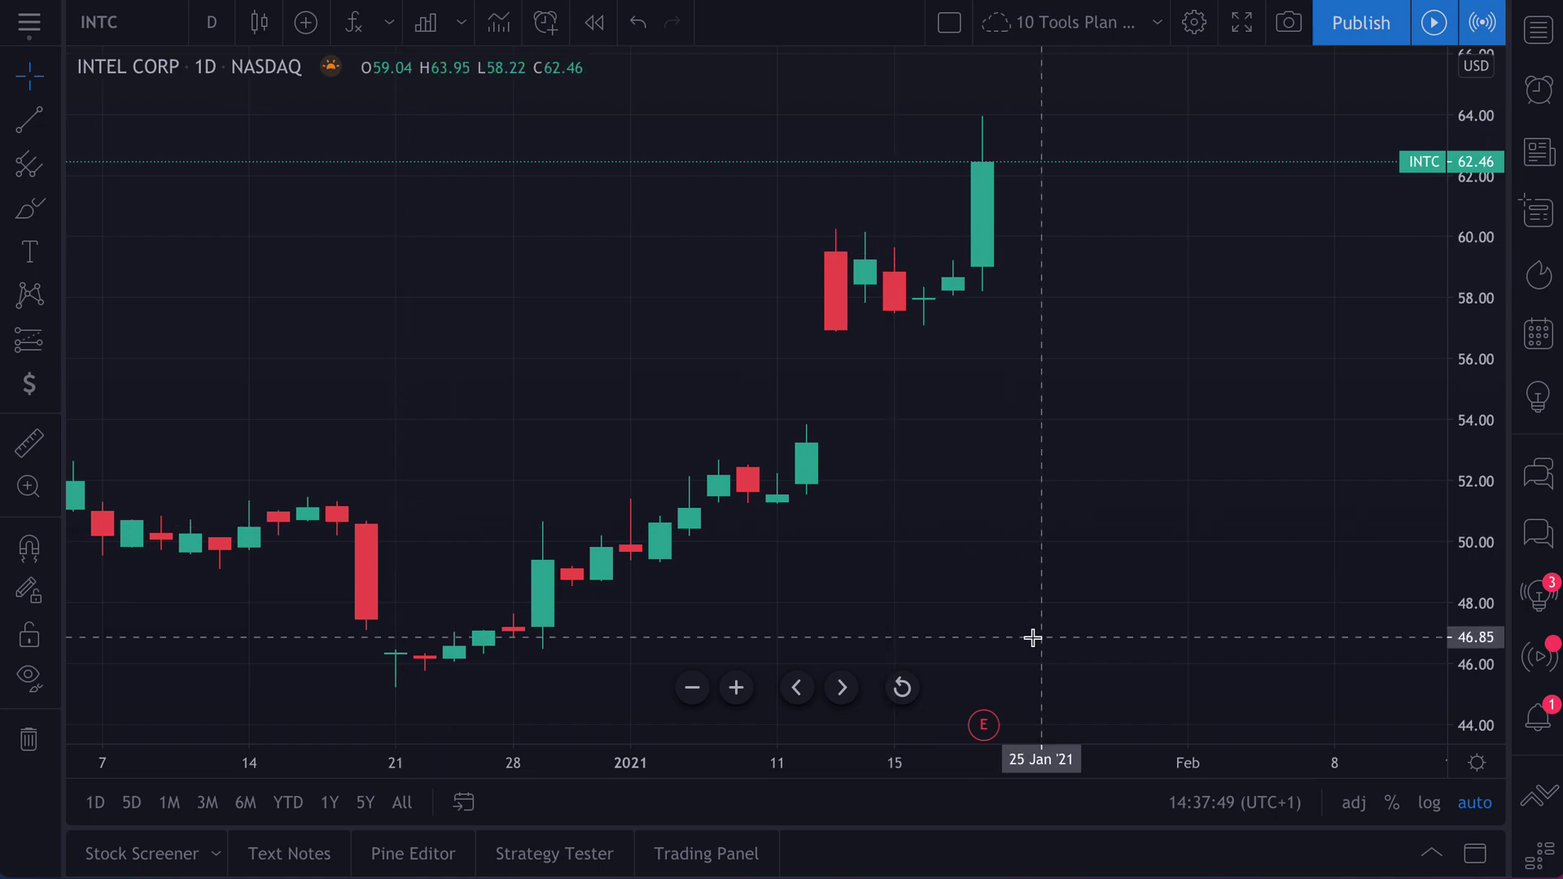
pyautogui.click(987, 735)
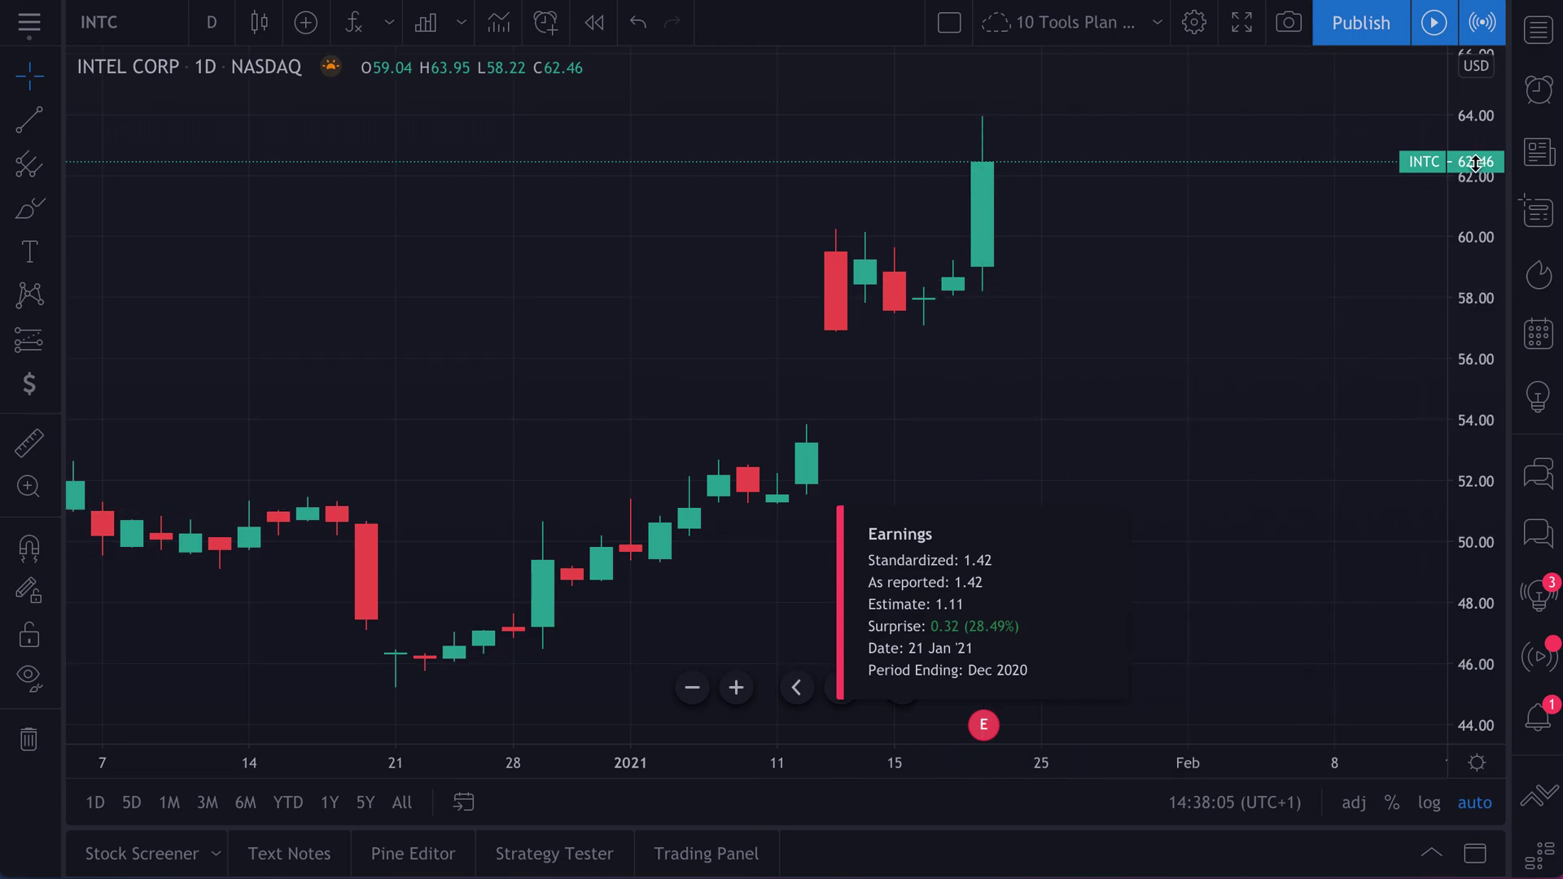
# Step: Show the news headlines for INTC and browse down through the recent stories
pyautogui.click(1539, 155)
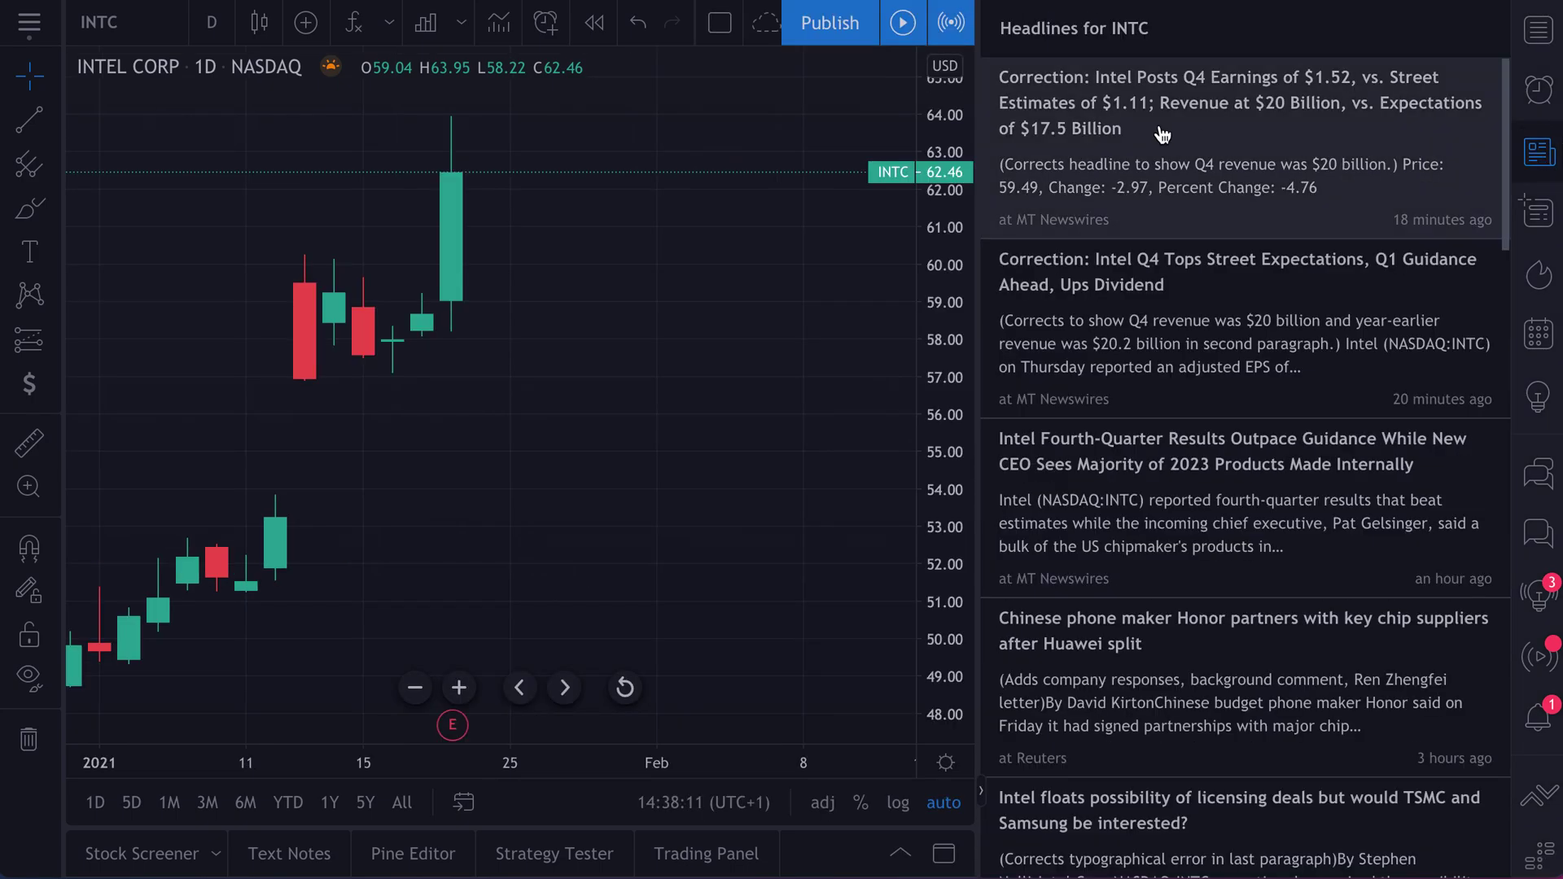
pyautogui.scroll(-2, 1172, 547)
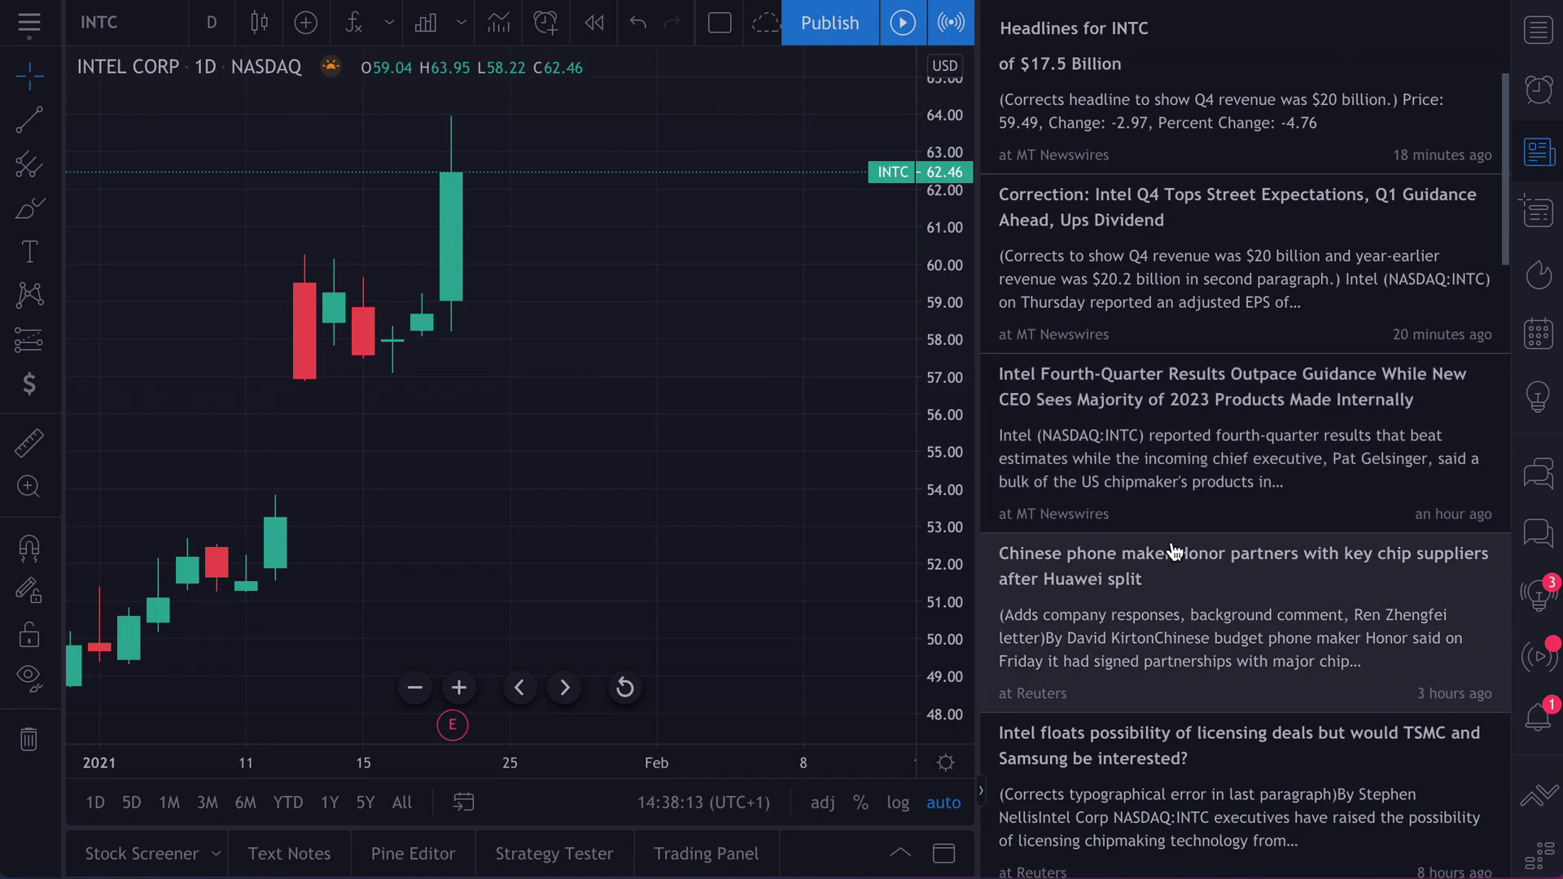
pyautogui.scroll(-4, 1174, 551)
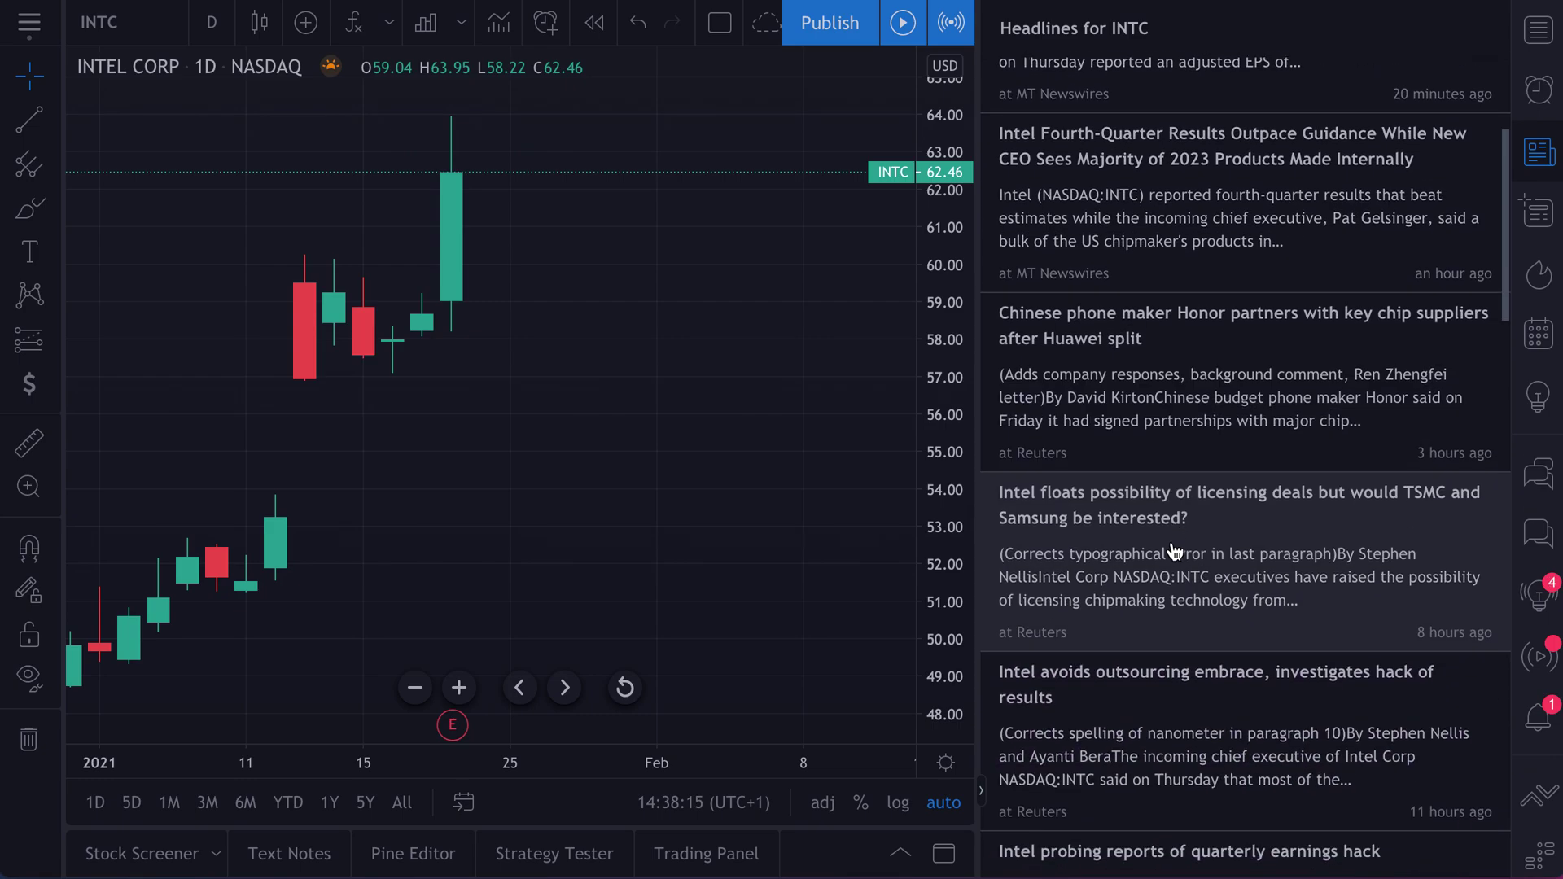
pyautogui.scroll(-5, 1174, 551)
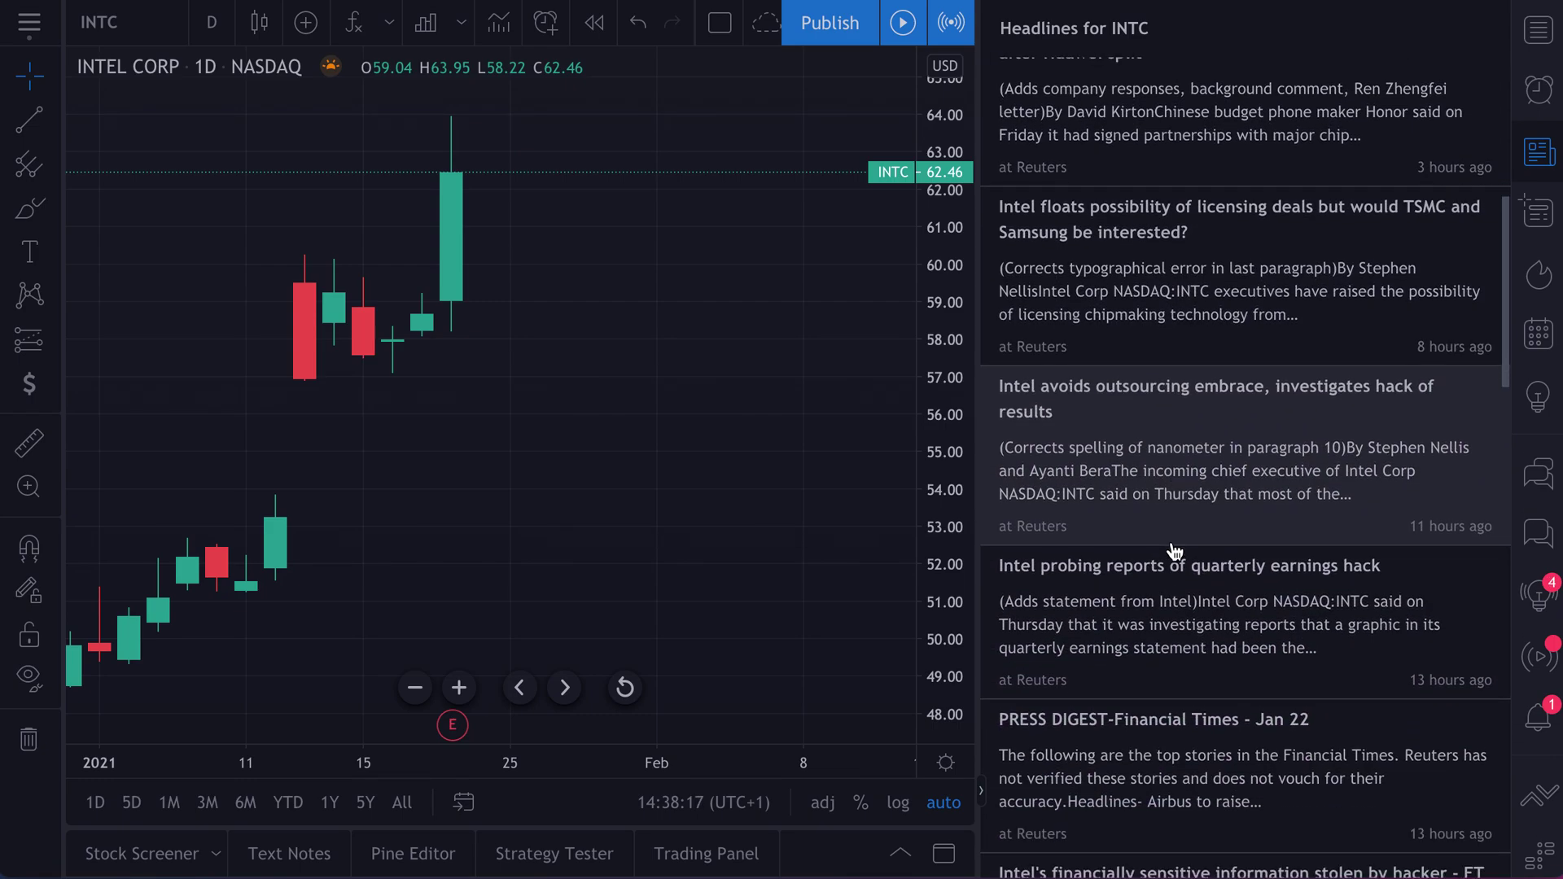
# Step: Read the full Reuters story "Intel probing reports of quarterly earnings hack" and close it
pyautogui.scroll(1, 1172, 548)
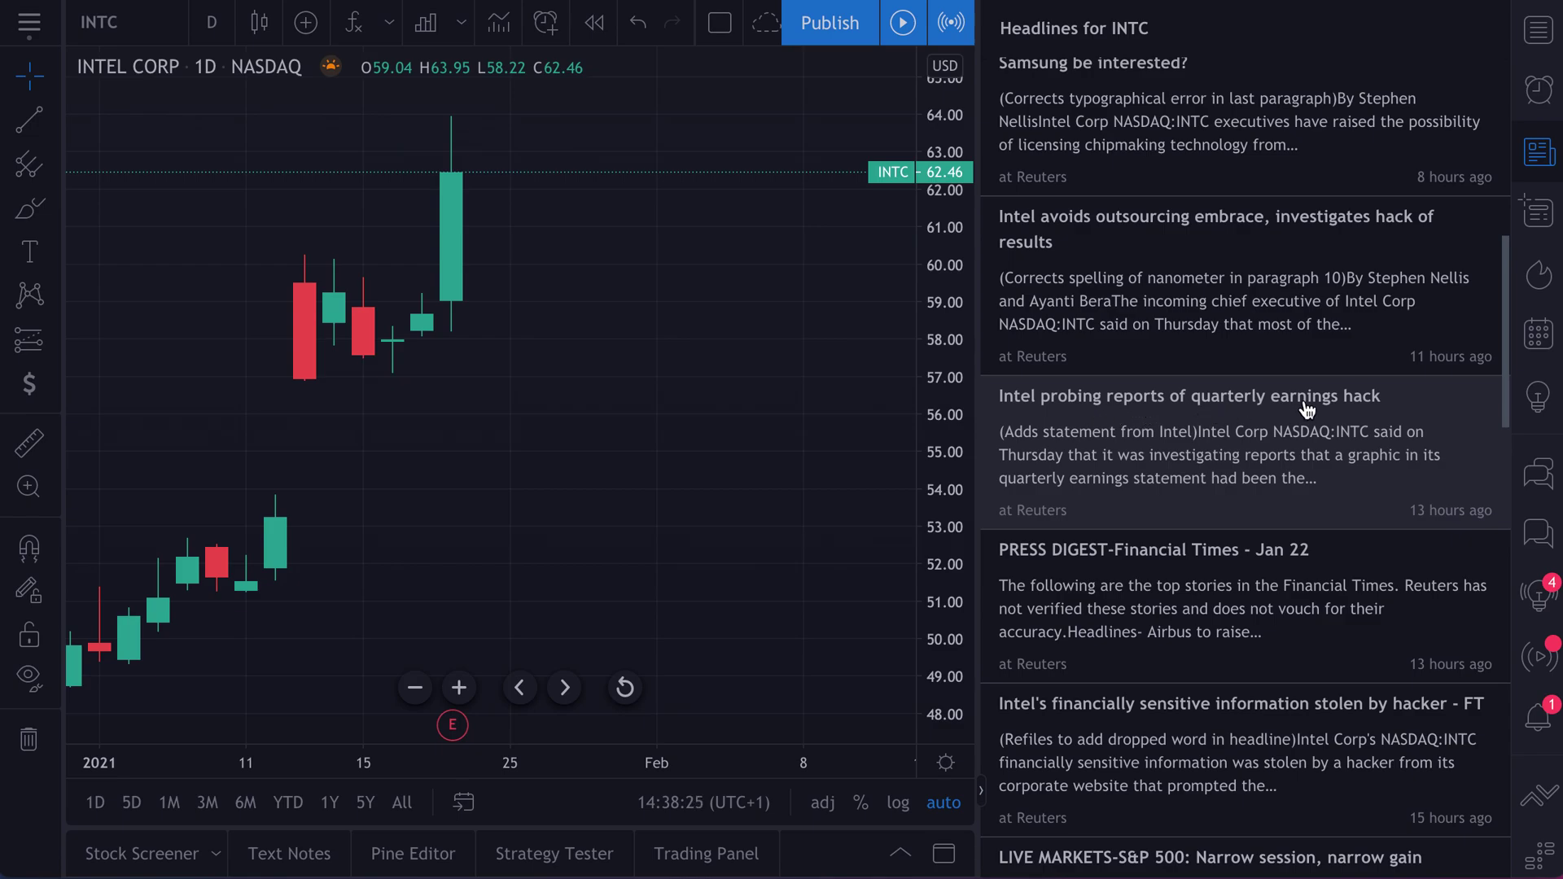
pyautogui.click(1200, 442)
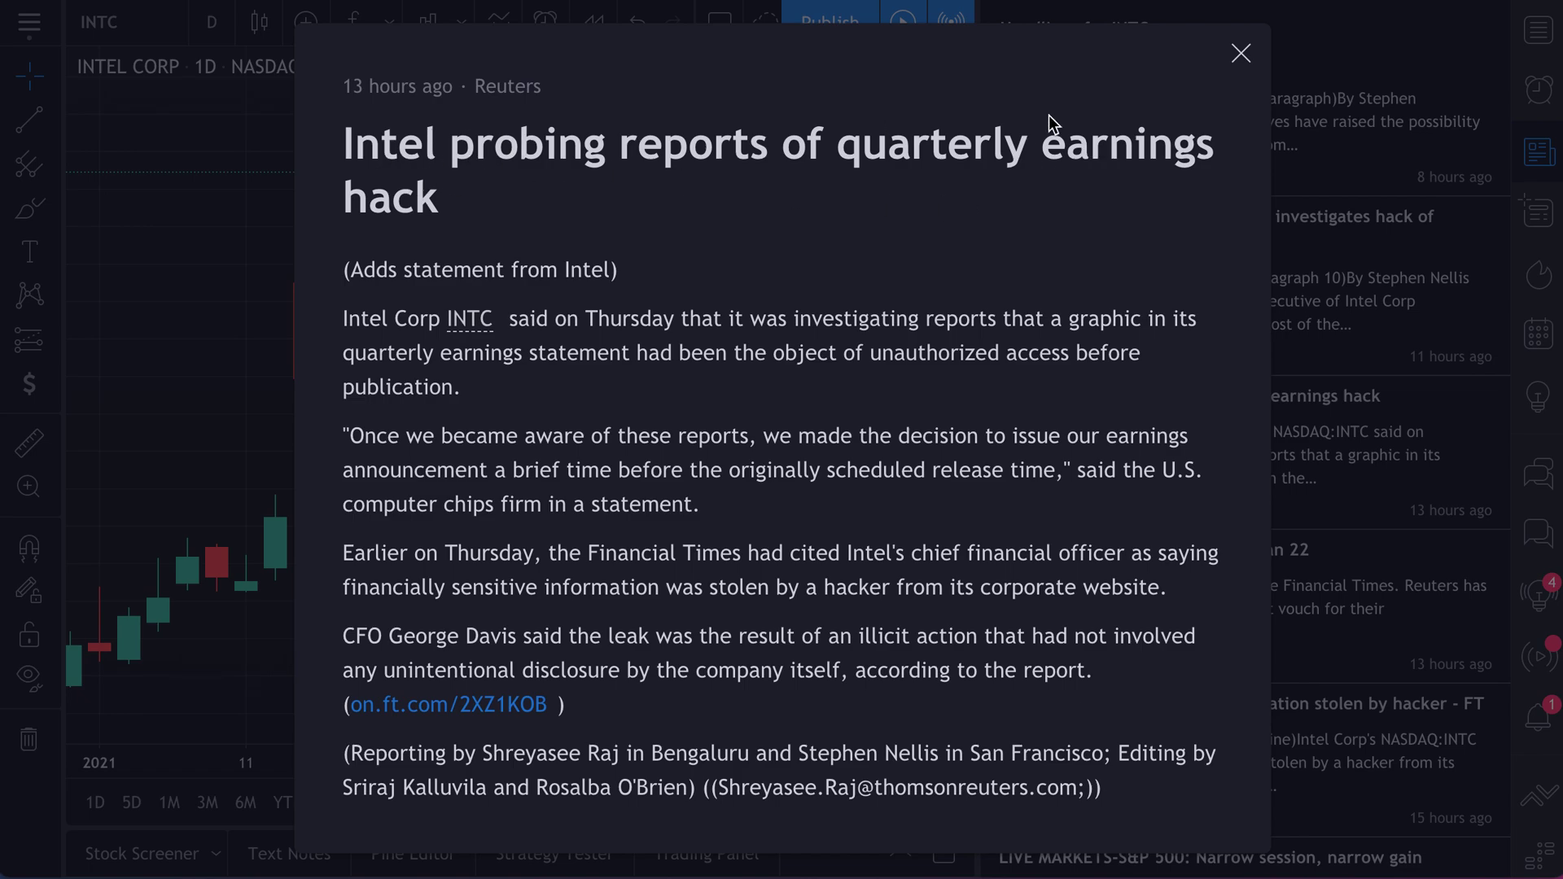
pyautogui.click(1241, 54)
# Step: Review the older INTC headlines, return to the newest Intel earnings stories, and hide the headlines
pyautogui.scroll(-5, 1243, 502)
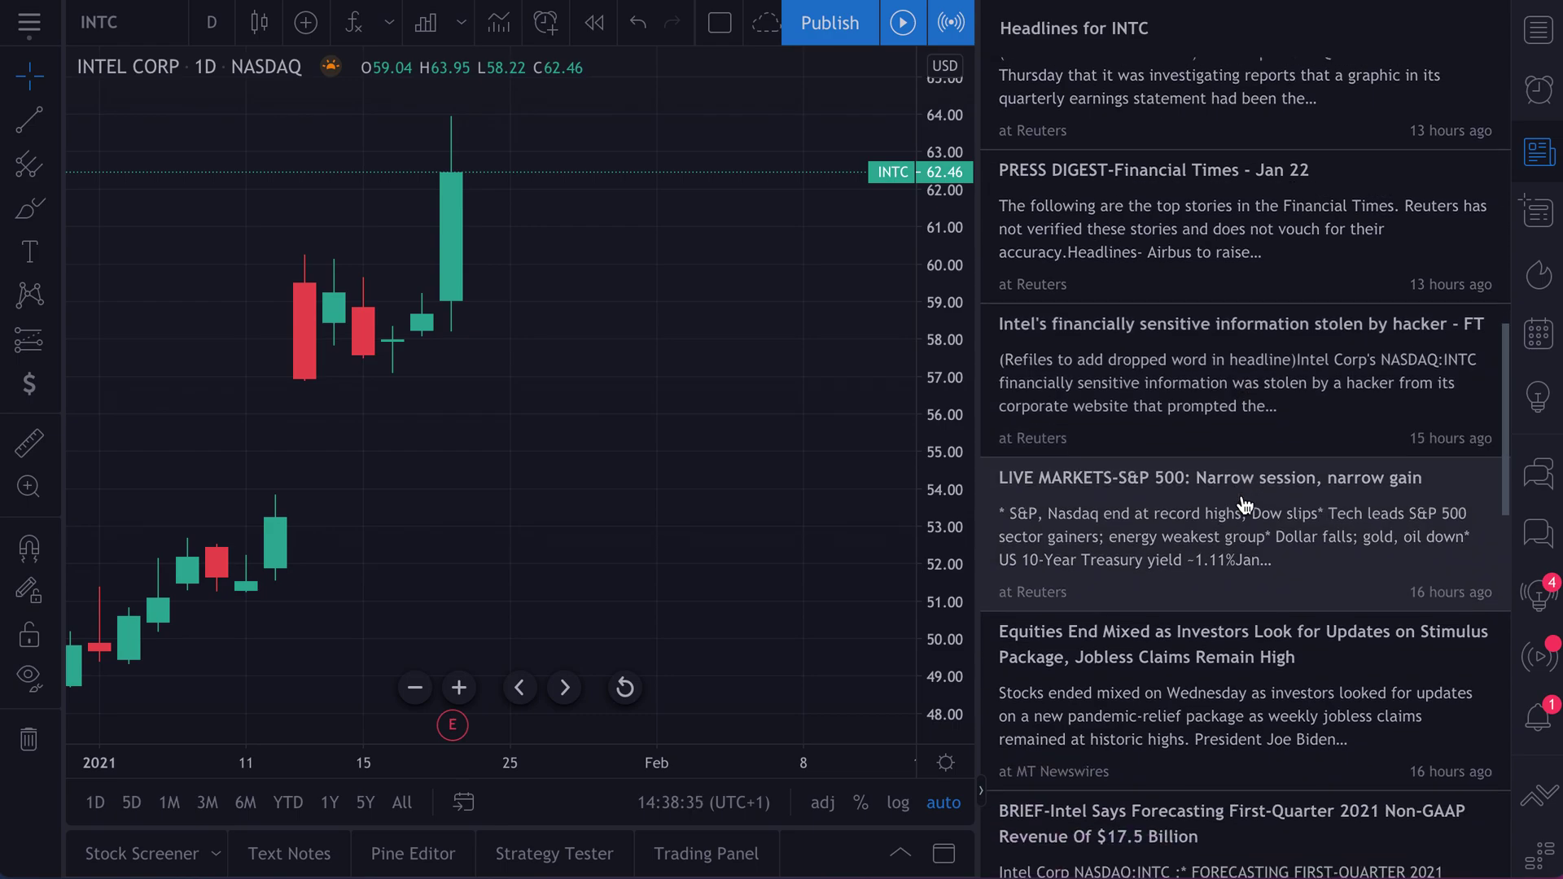
pyautogui.scroll(6, 1244, 505)
pyautogui.scroll(4, 1244, 505)
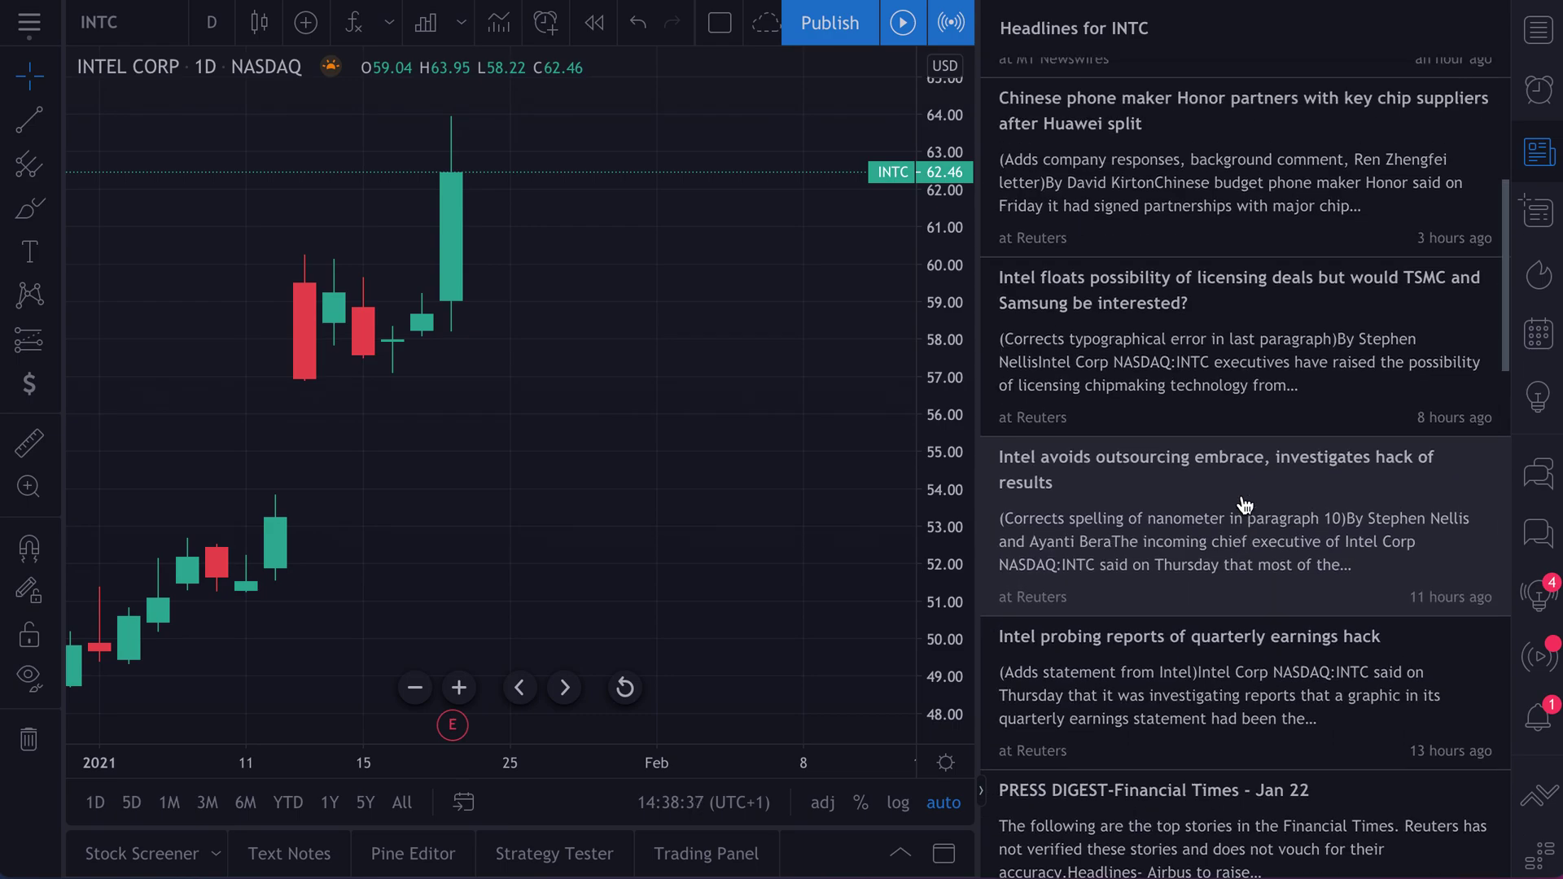
pyautogui.scroll(1, 1244, 505)
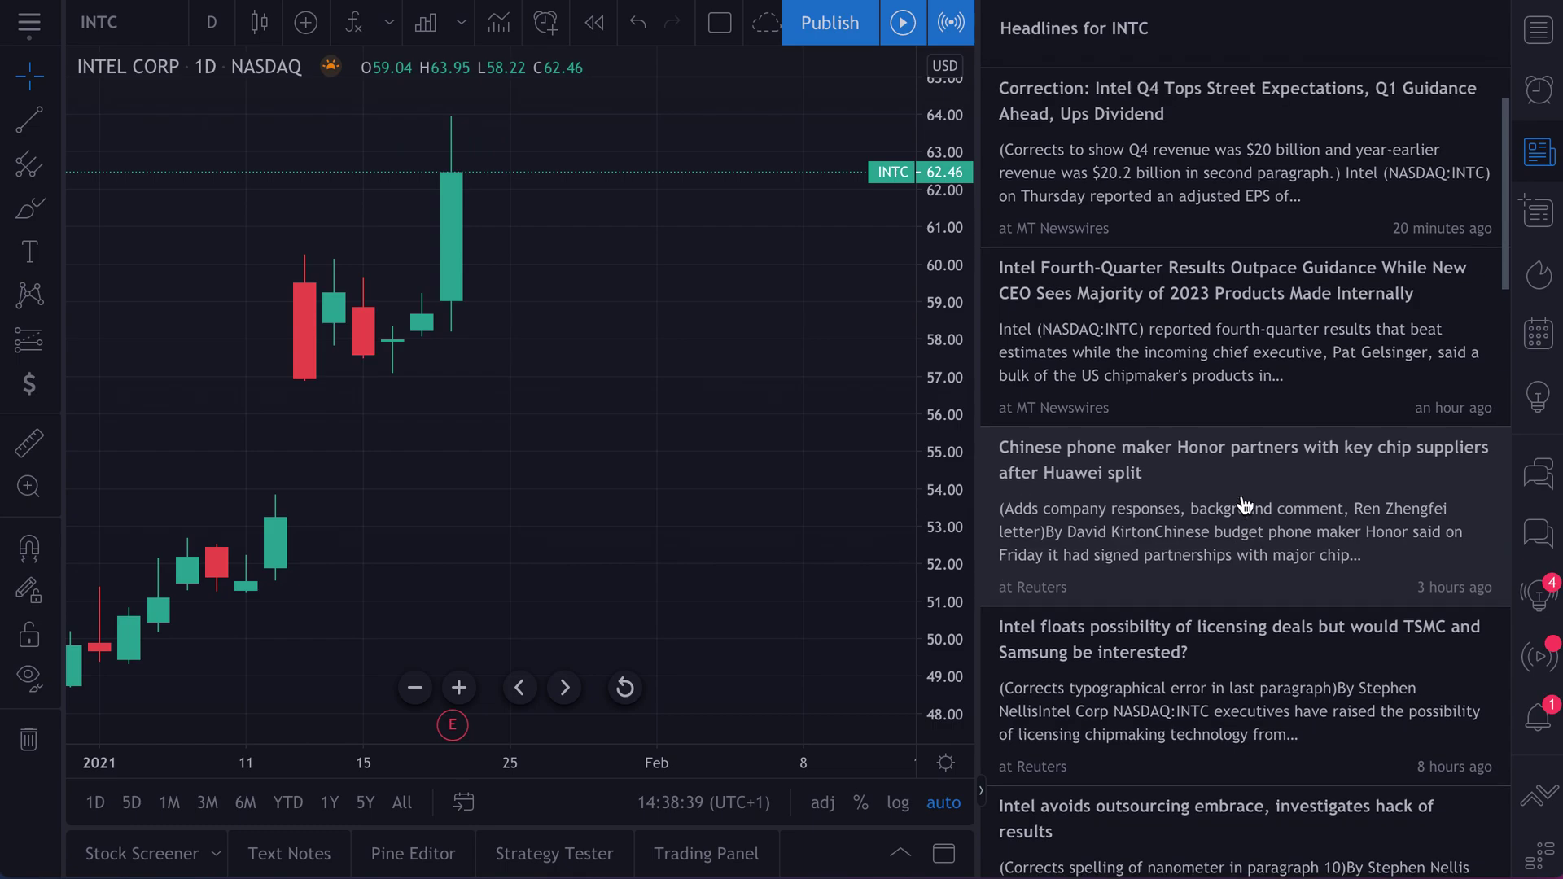
pyautogui.scroll(1, 1166, 343)
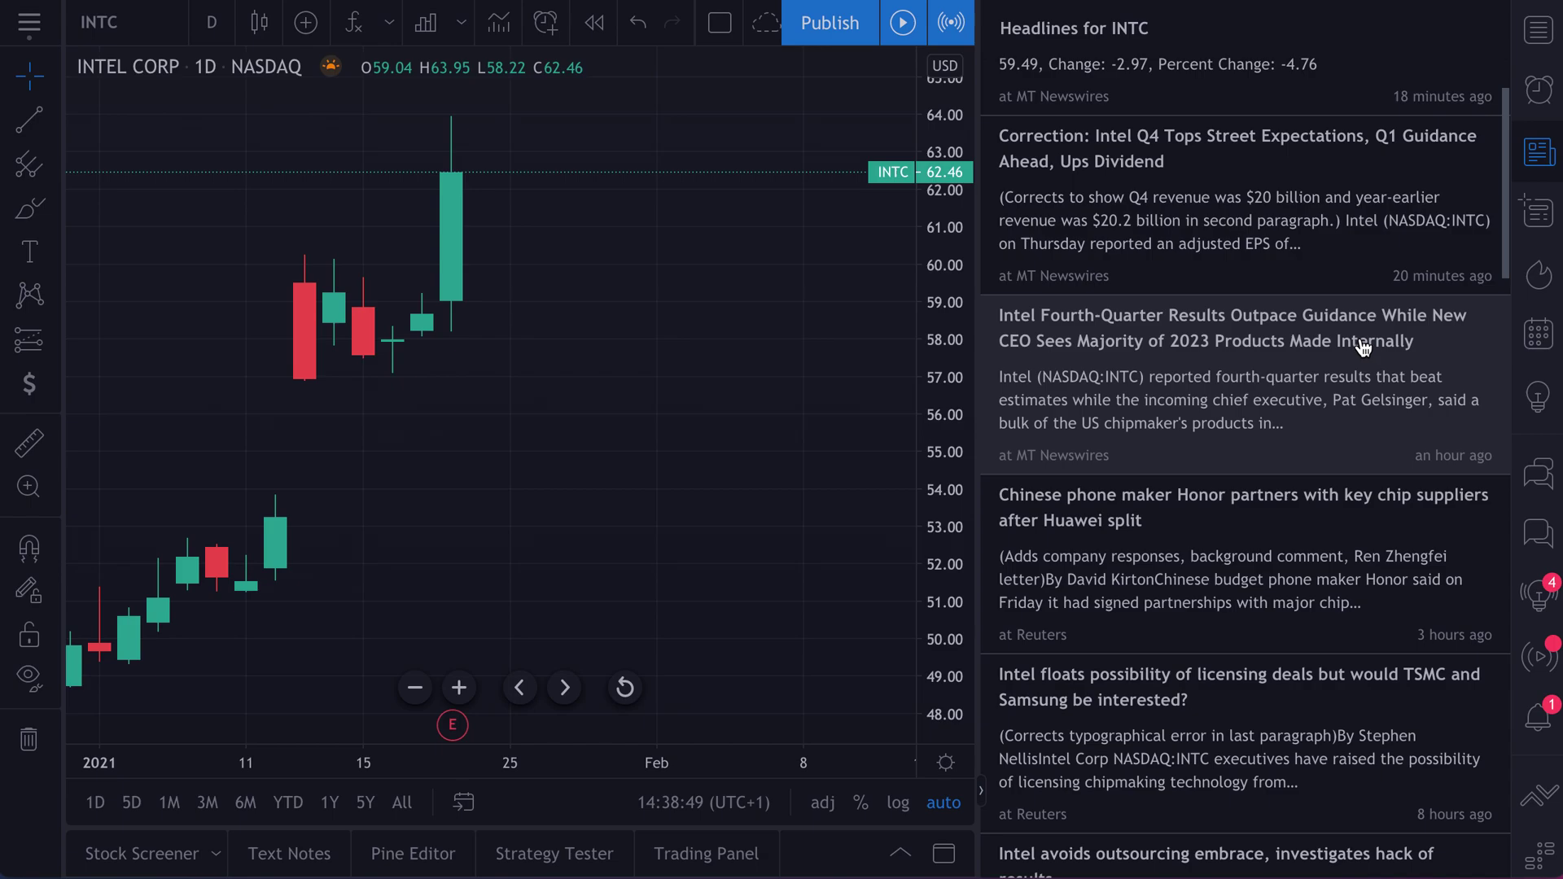
pyautogui.click(1539, 151)
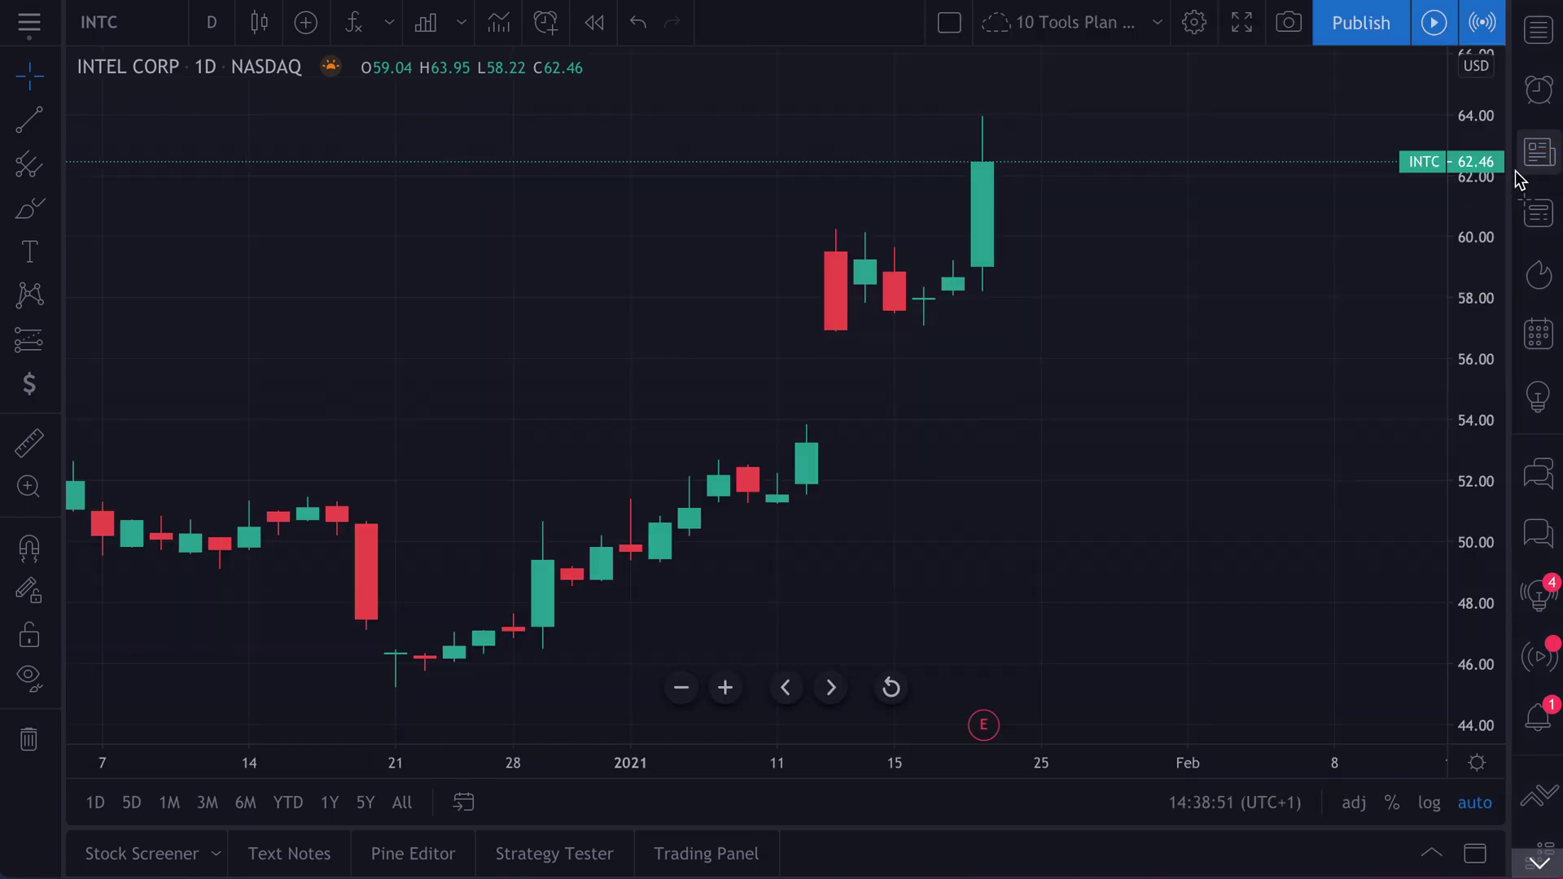
# Step: Switch the INTC chart to the 30-minute interval and examine the price action around the earnings release
pyautogui.moveTo(984, 727)
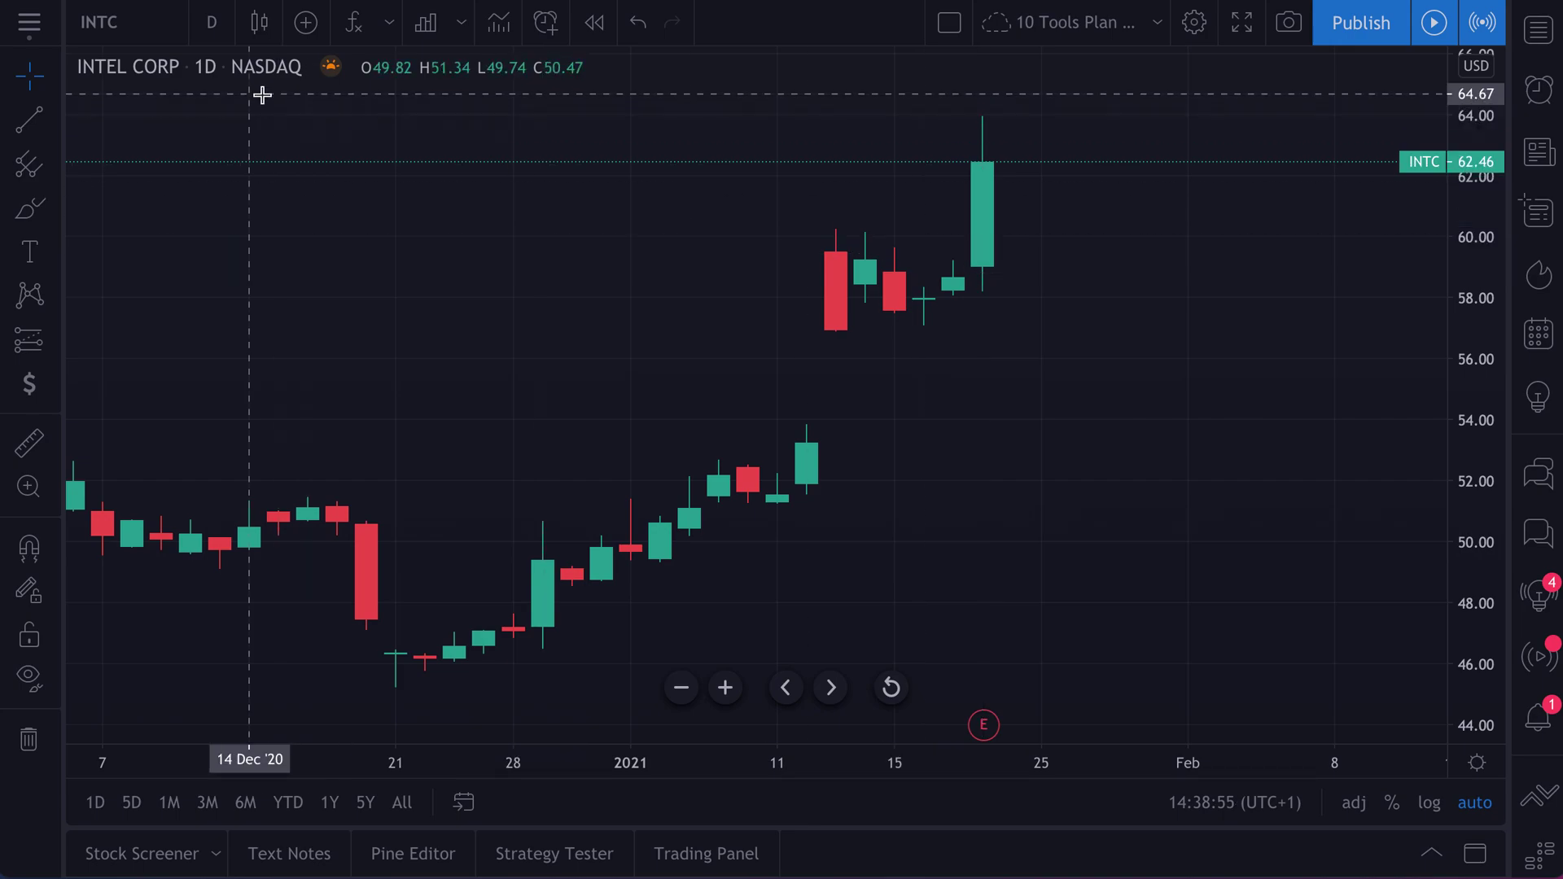
pyautogui.click(211, 23)
pyautogui.click(253, 298)
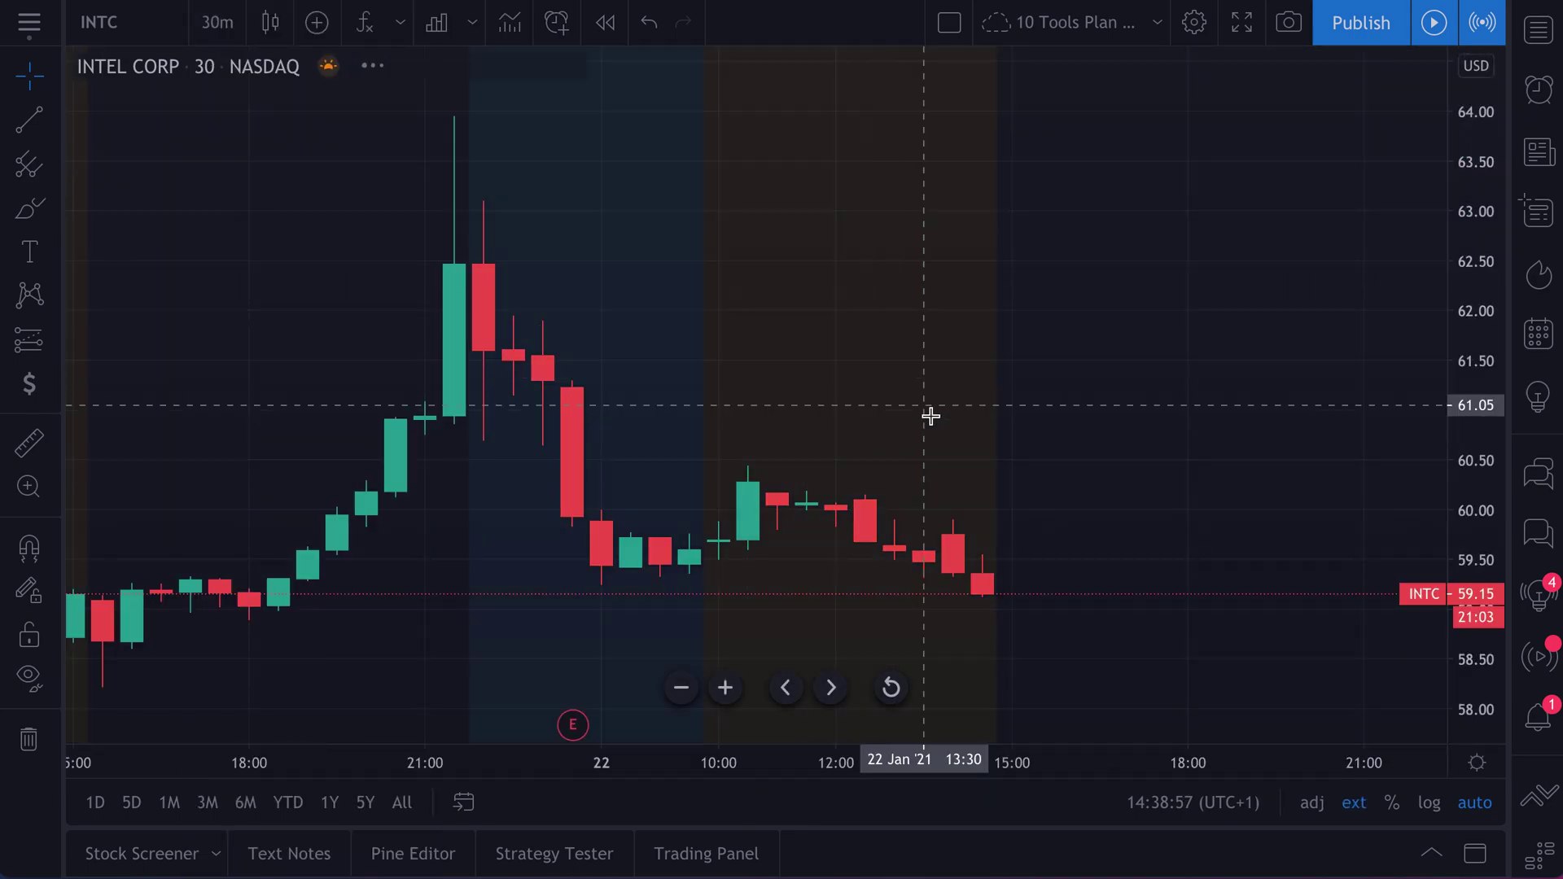
pyautogui.scroll(-5, 991, 510)
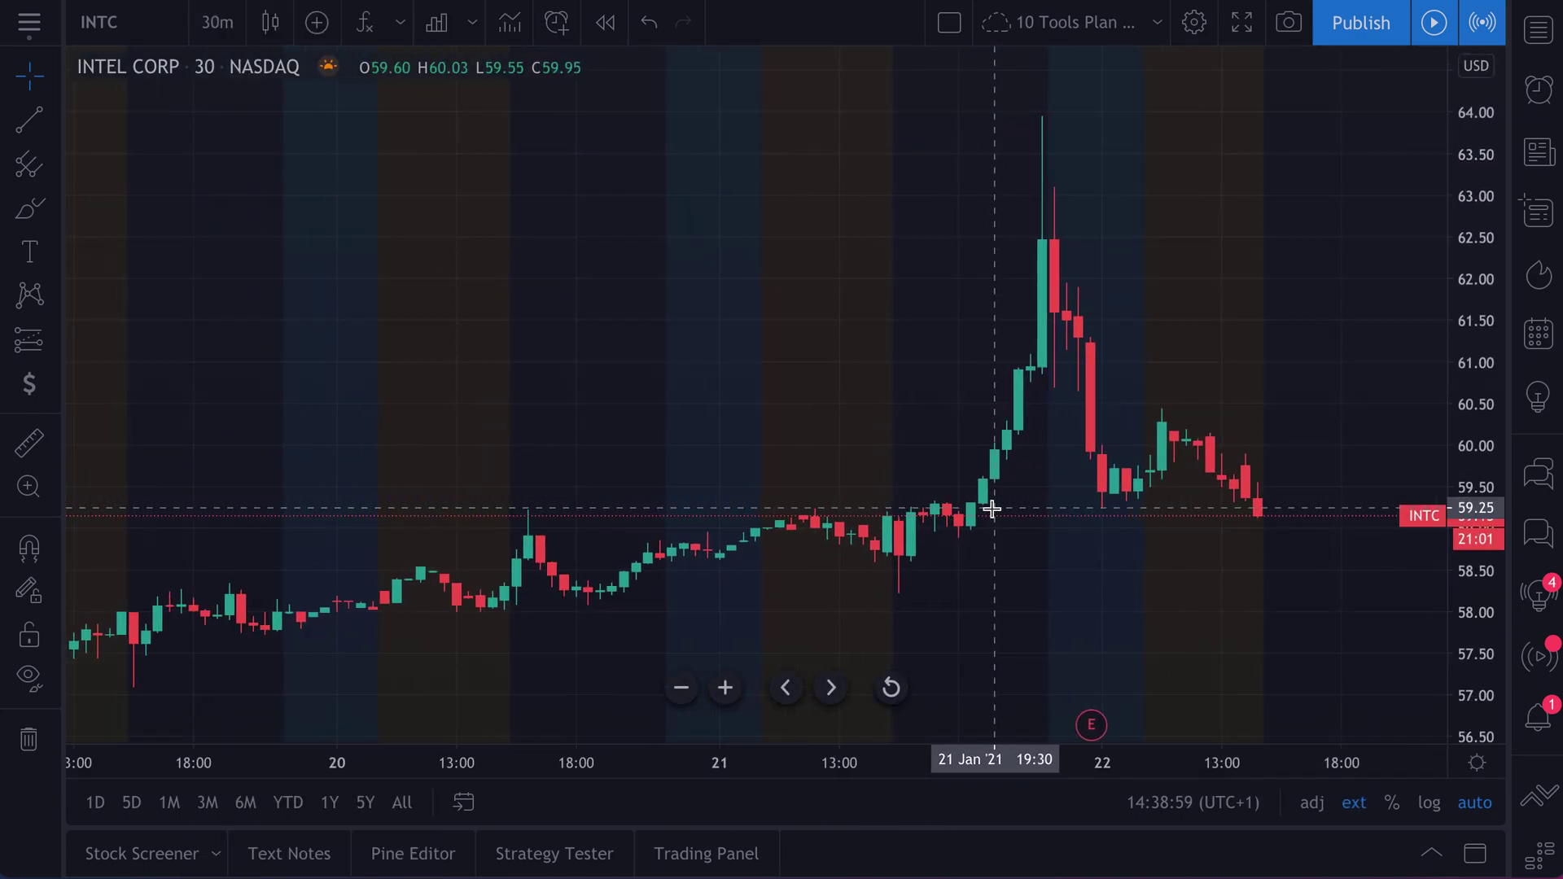
pyautogui.scroll(3, 991, 509)
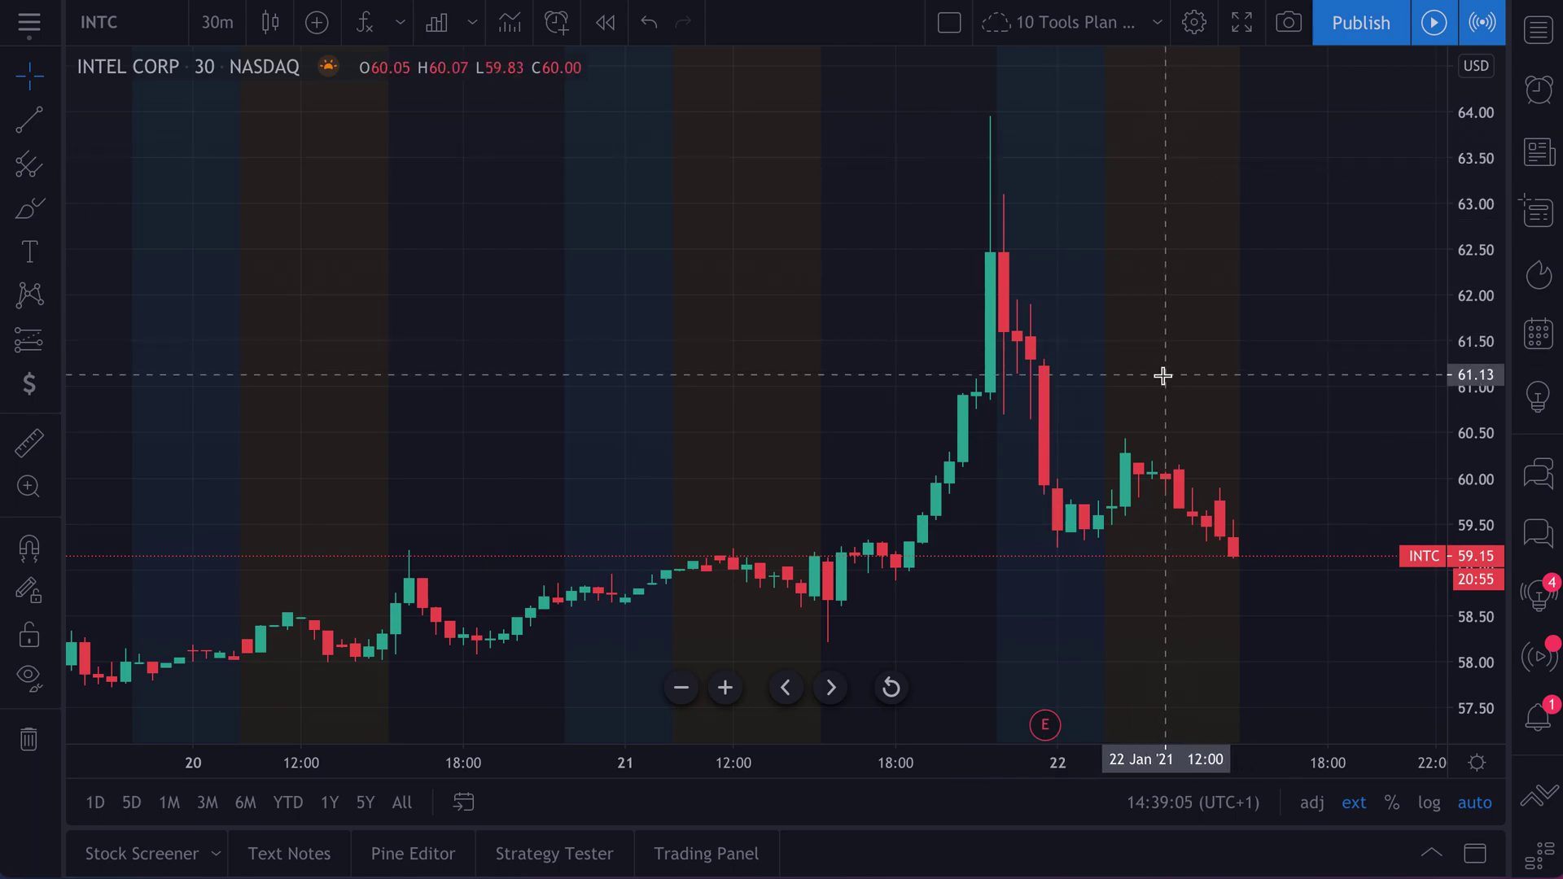
# Step: Show the INTC headlines again, review the stories from newest to oldest, and hide the headlines
pyautogui.scroll(1, 1196, 337)
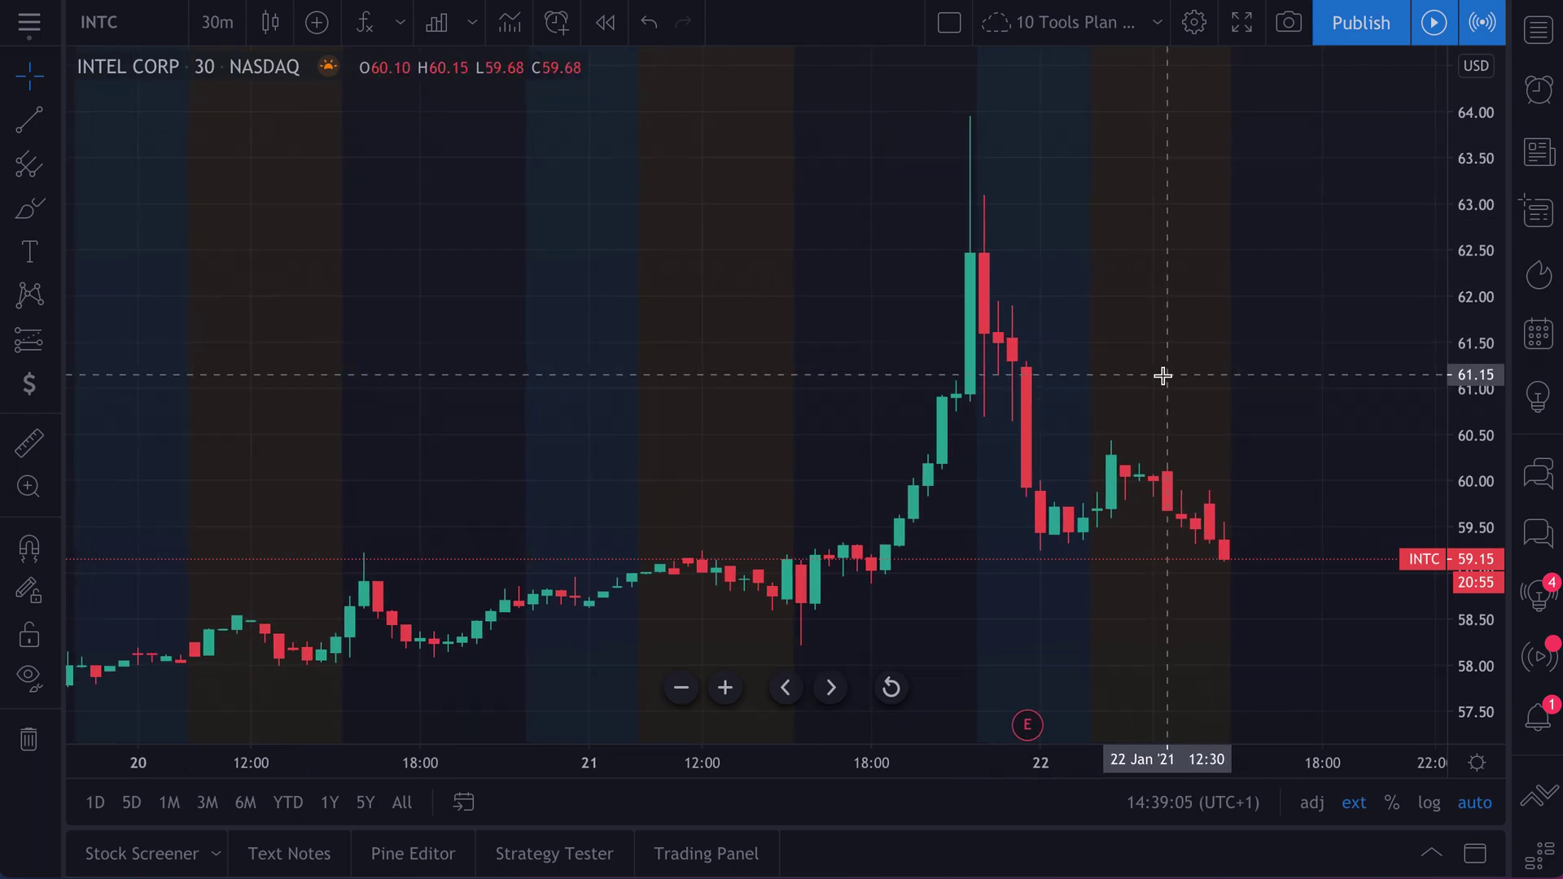
pyautogui.click(1540, 154)
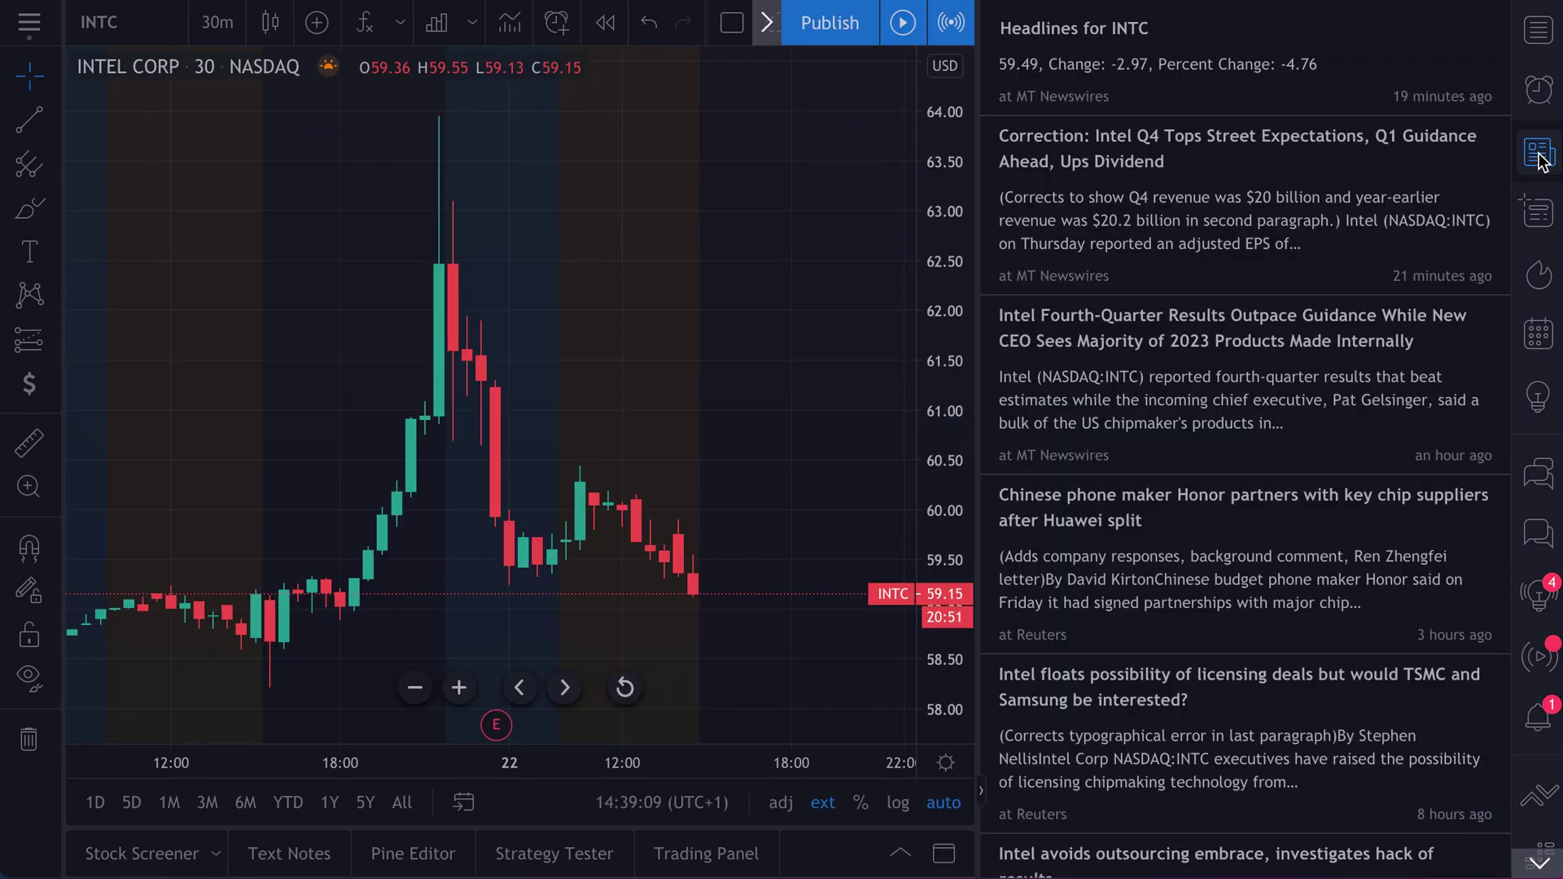
pyautogui.scroll(1, 1230, 245)
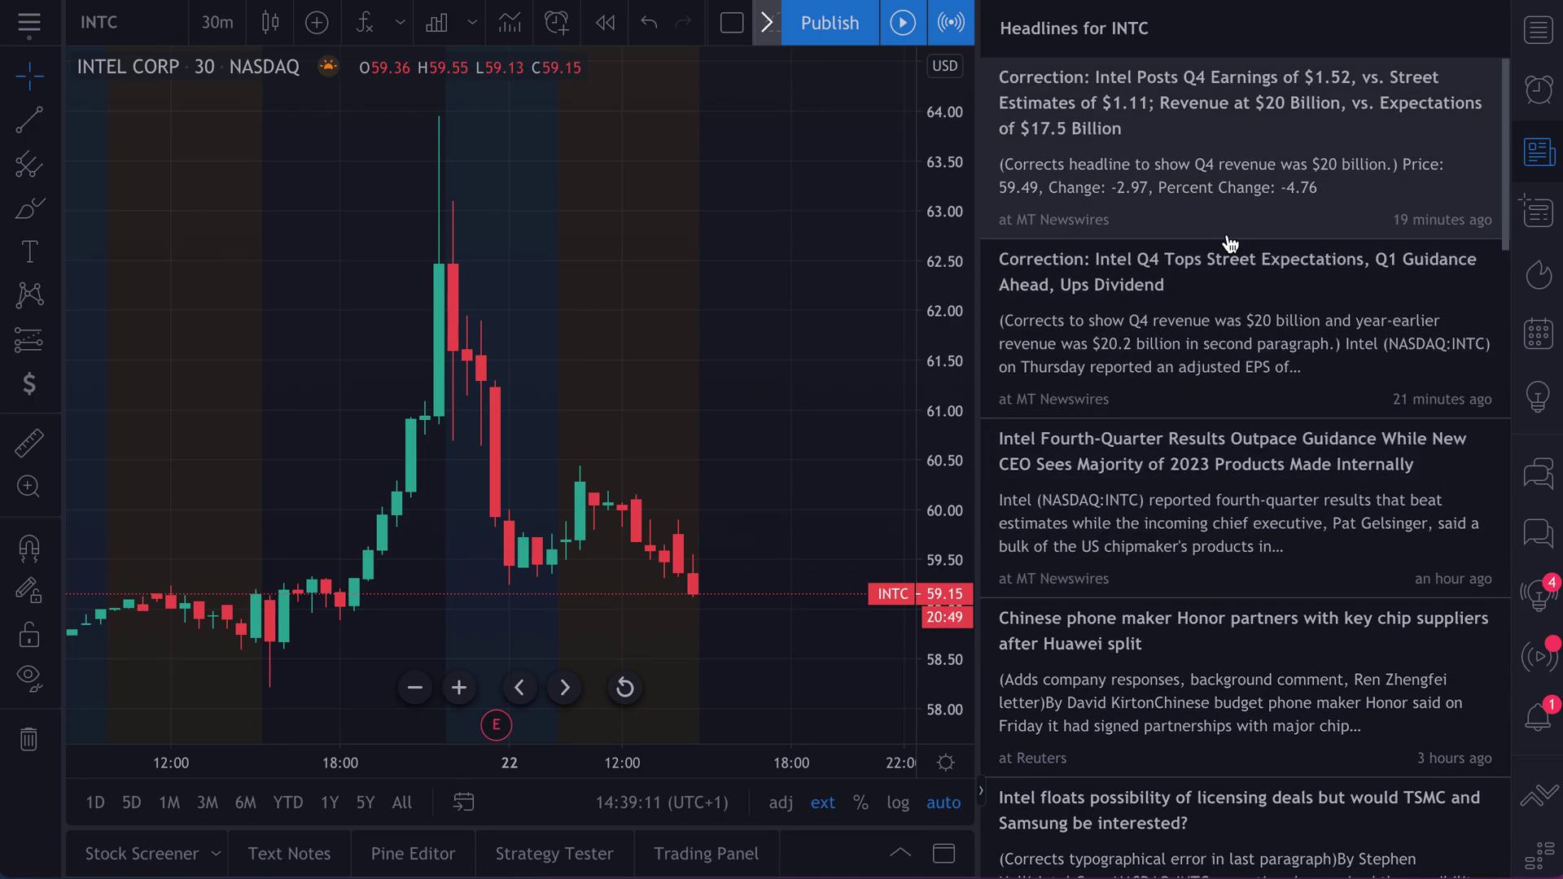
pyautogui.scroll(-3, 1258, 666)
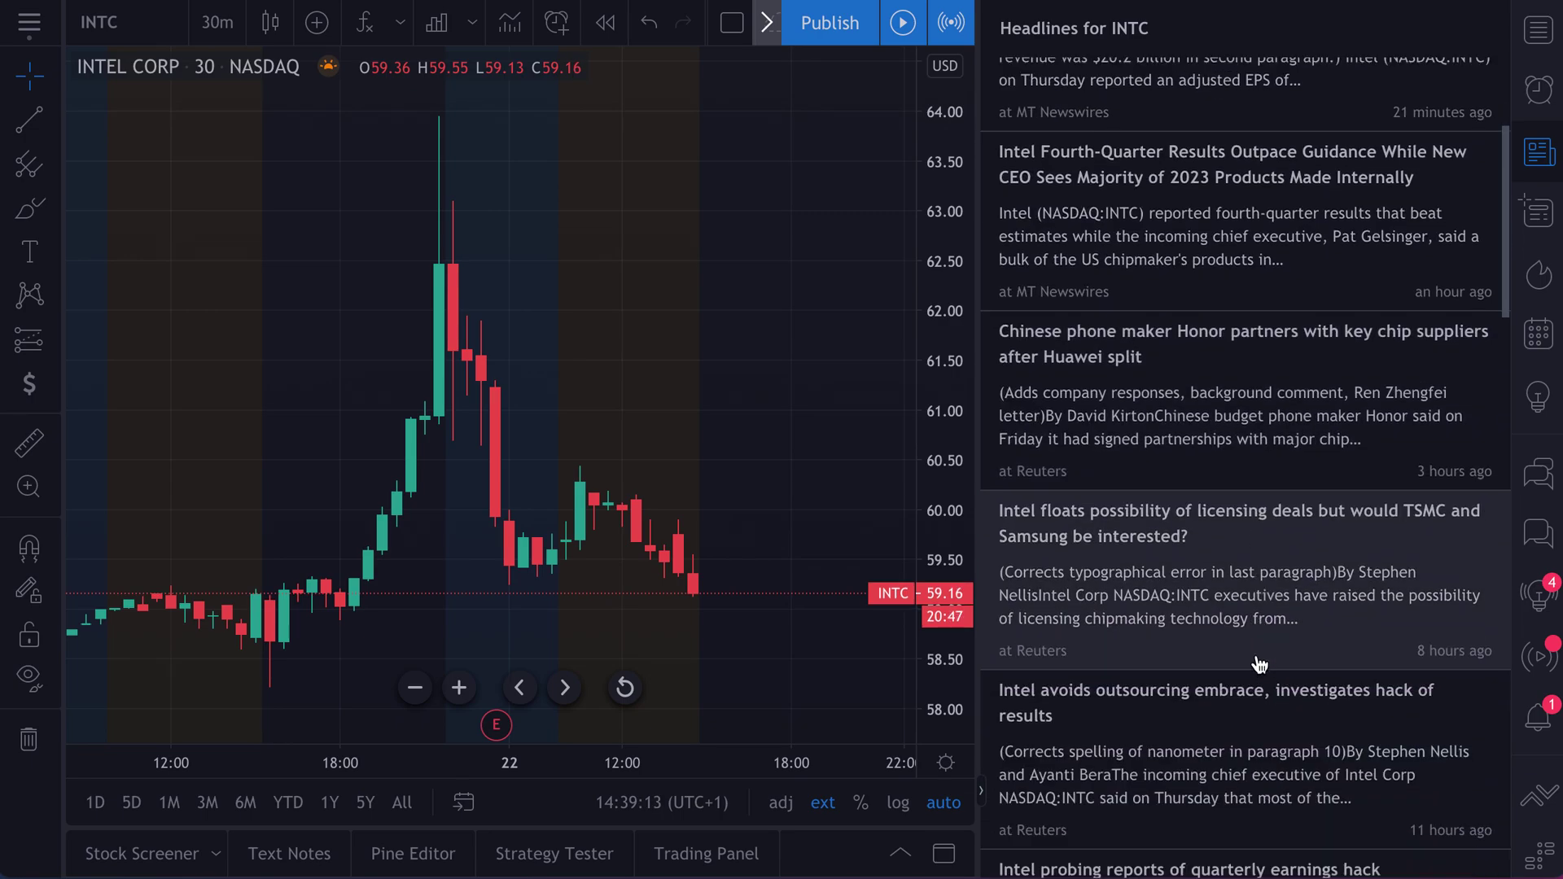
pyautogui.scroll(-4, 1218, 580)
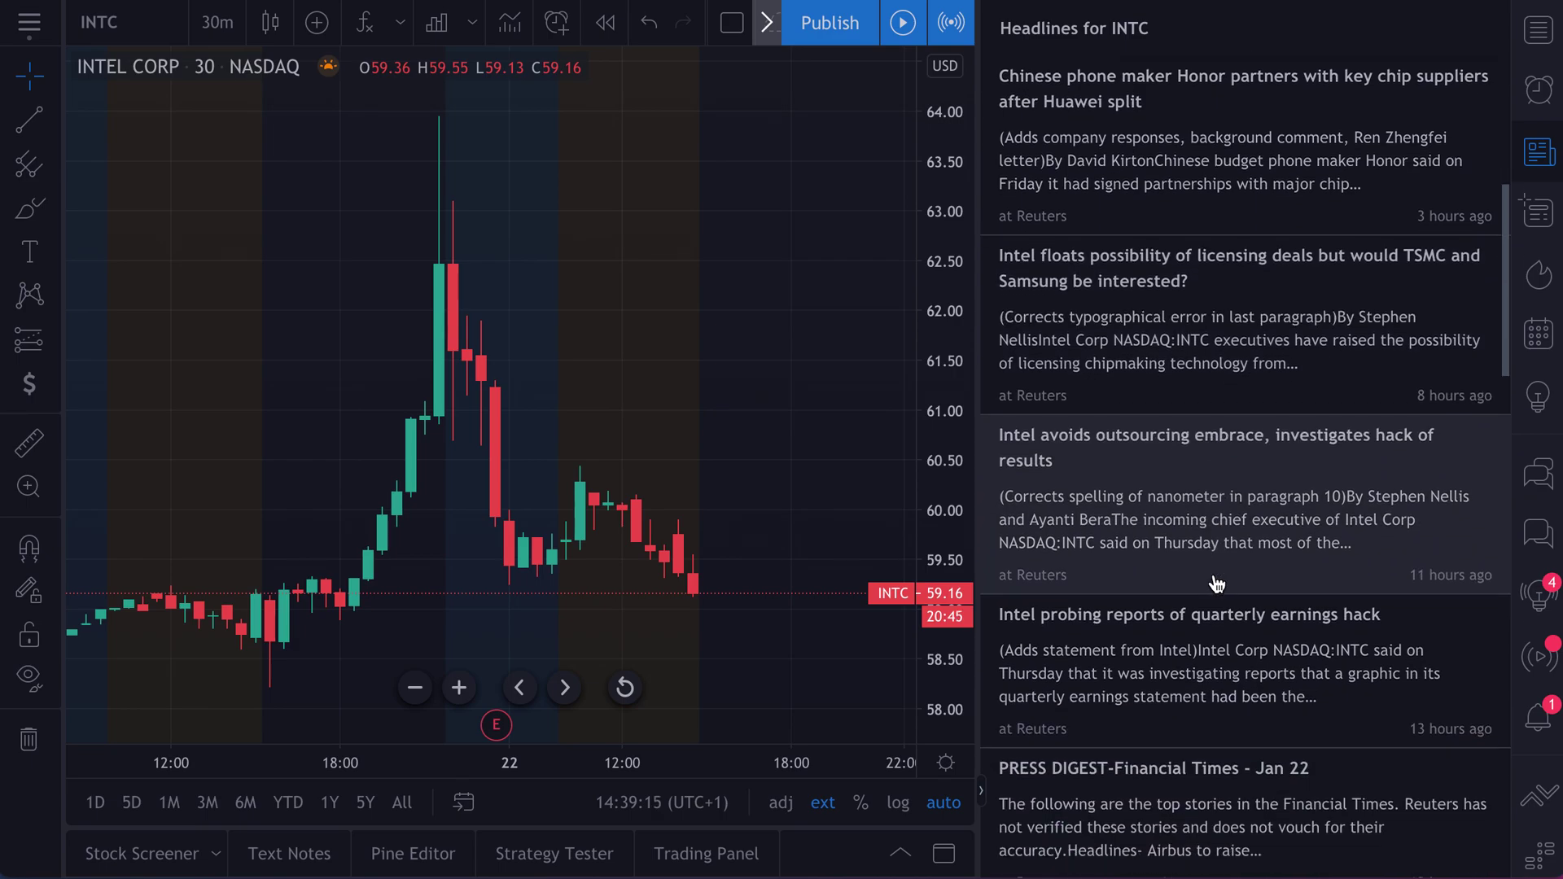
pyautogui.scroll(-2, 1221, 588)
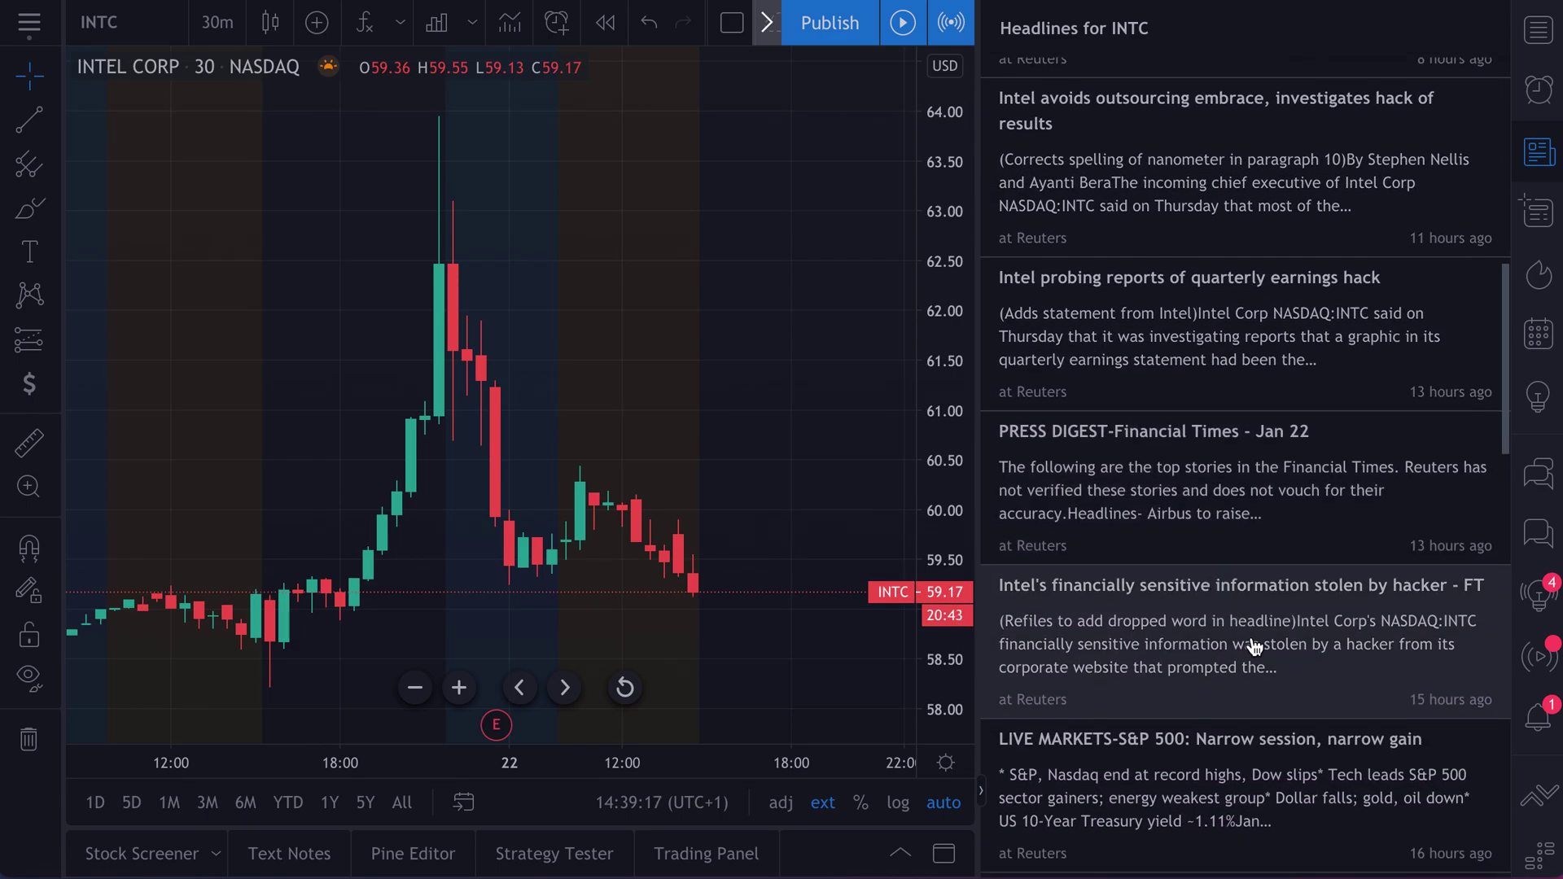
pyautogui.scroll(-2, 1287, 606)
pyautogui.scroll(-1, 1295, 601)
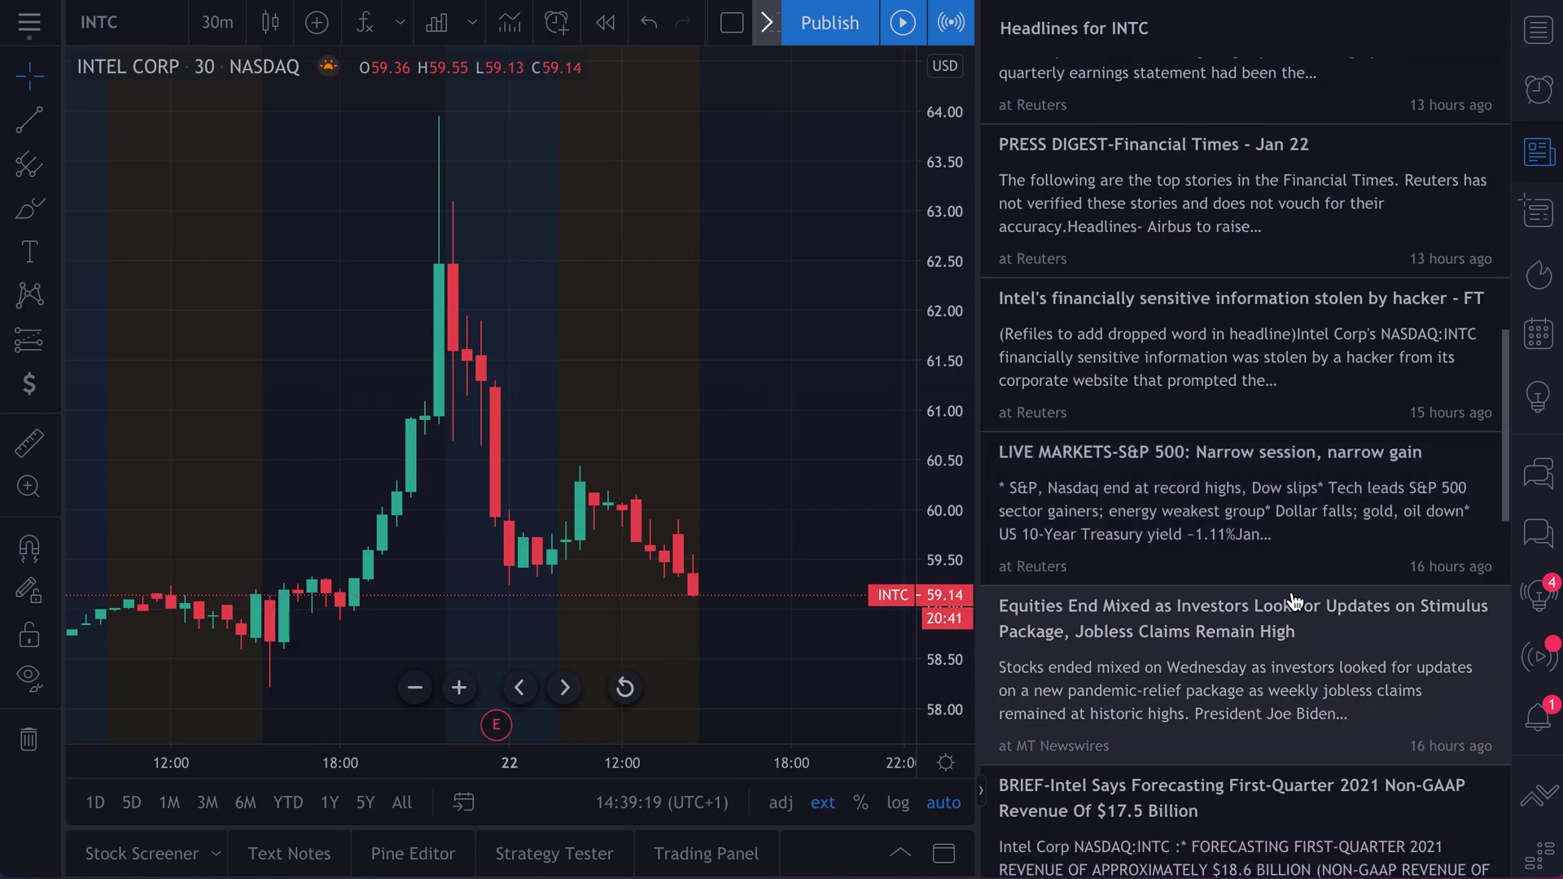
pyautogui.click(1539, 155)
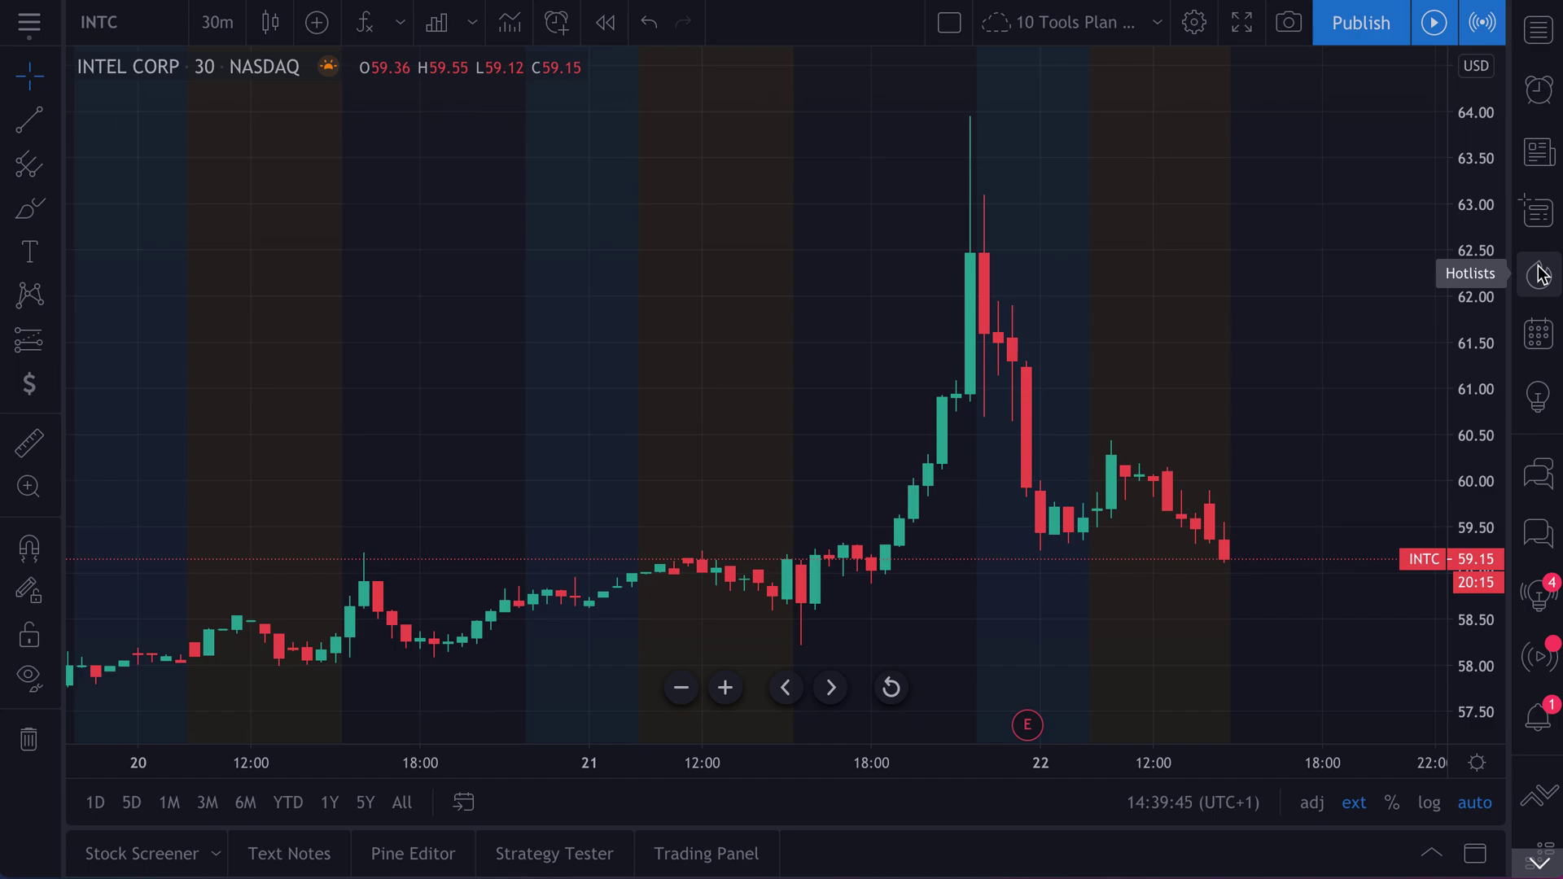
# Step: Show the Data Window for the INTC chart and examine the values of individual 30-minute bars
pyautogui.click(1541, 216)
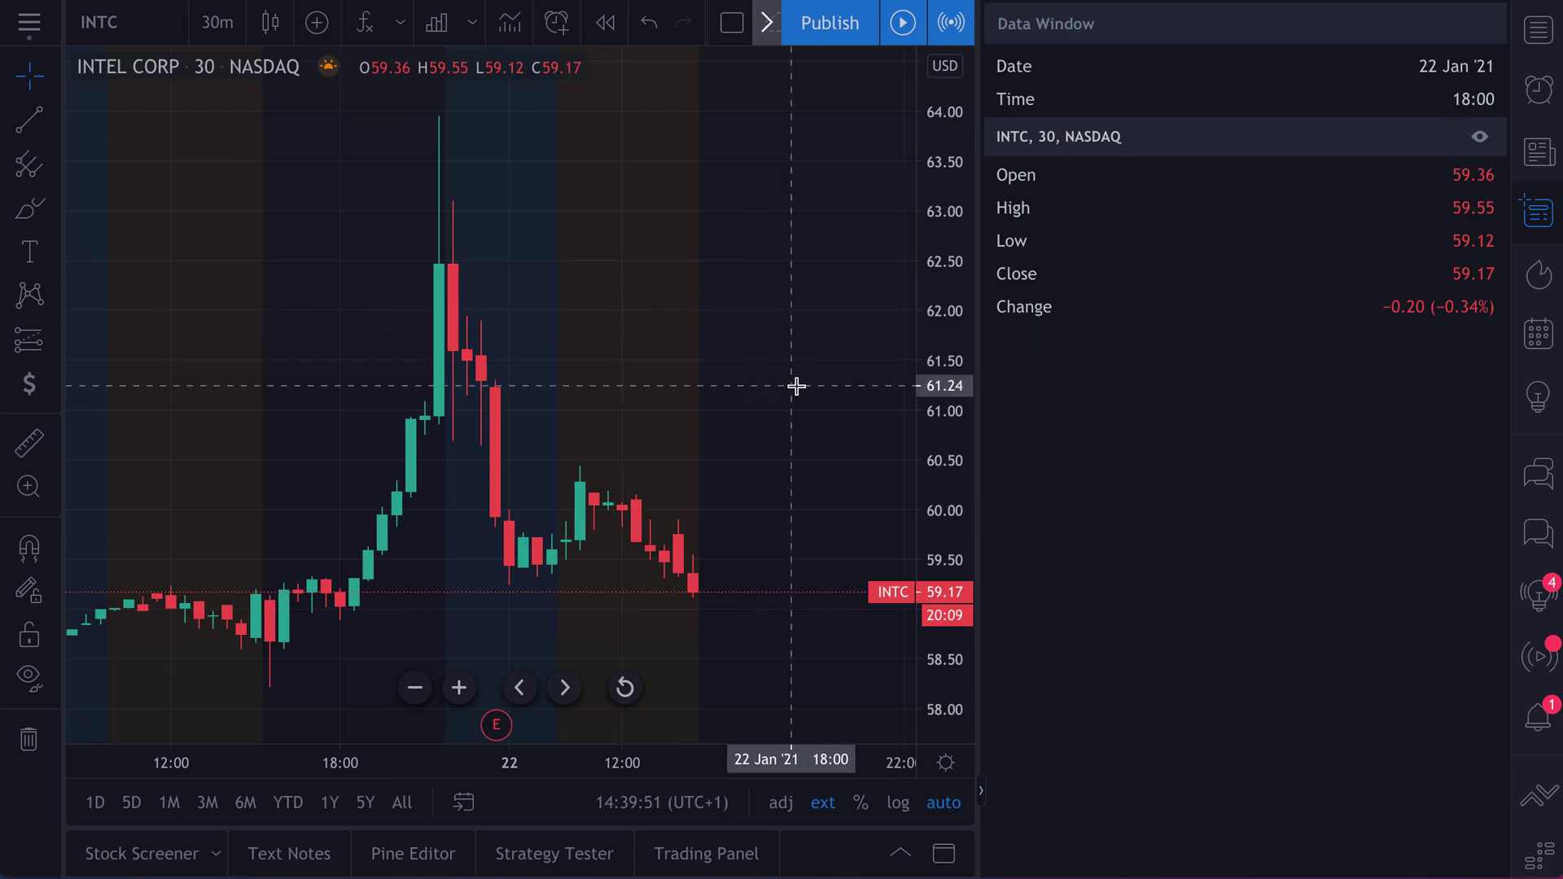
pyautogui.scroll(1, 795, 383)
pyautogui.scroll(2, 607, 423)
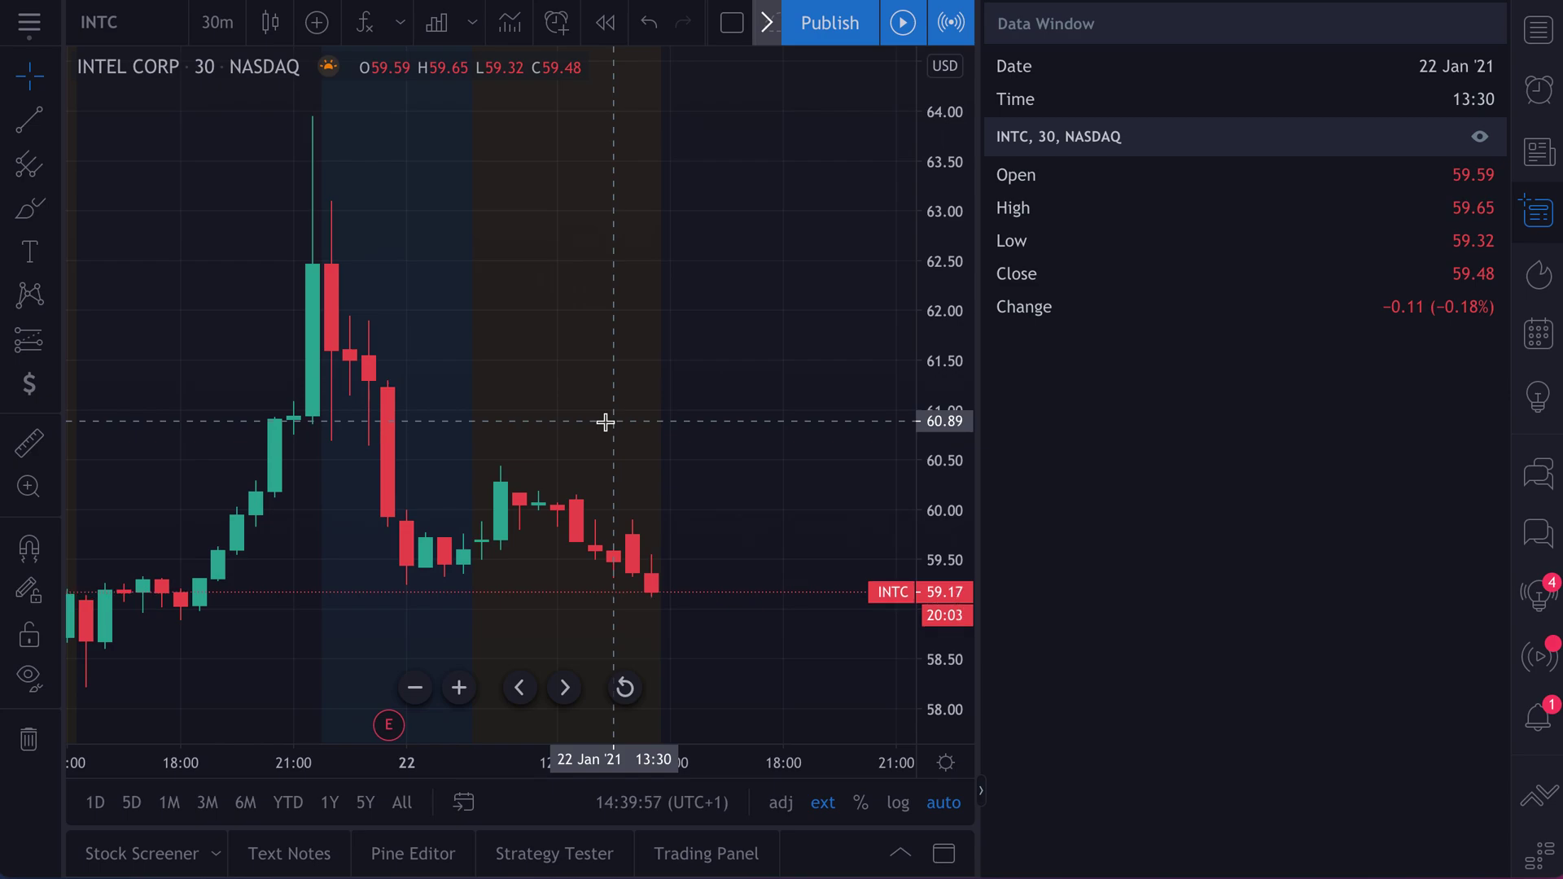
# Step: Add the Visible Range volume profile indicator to the INTC chart
pyautogui.click(366, 28)
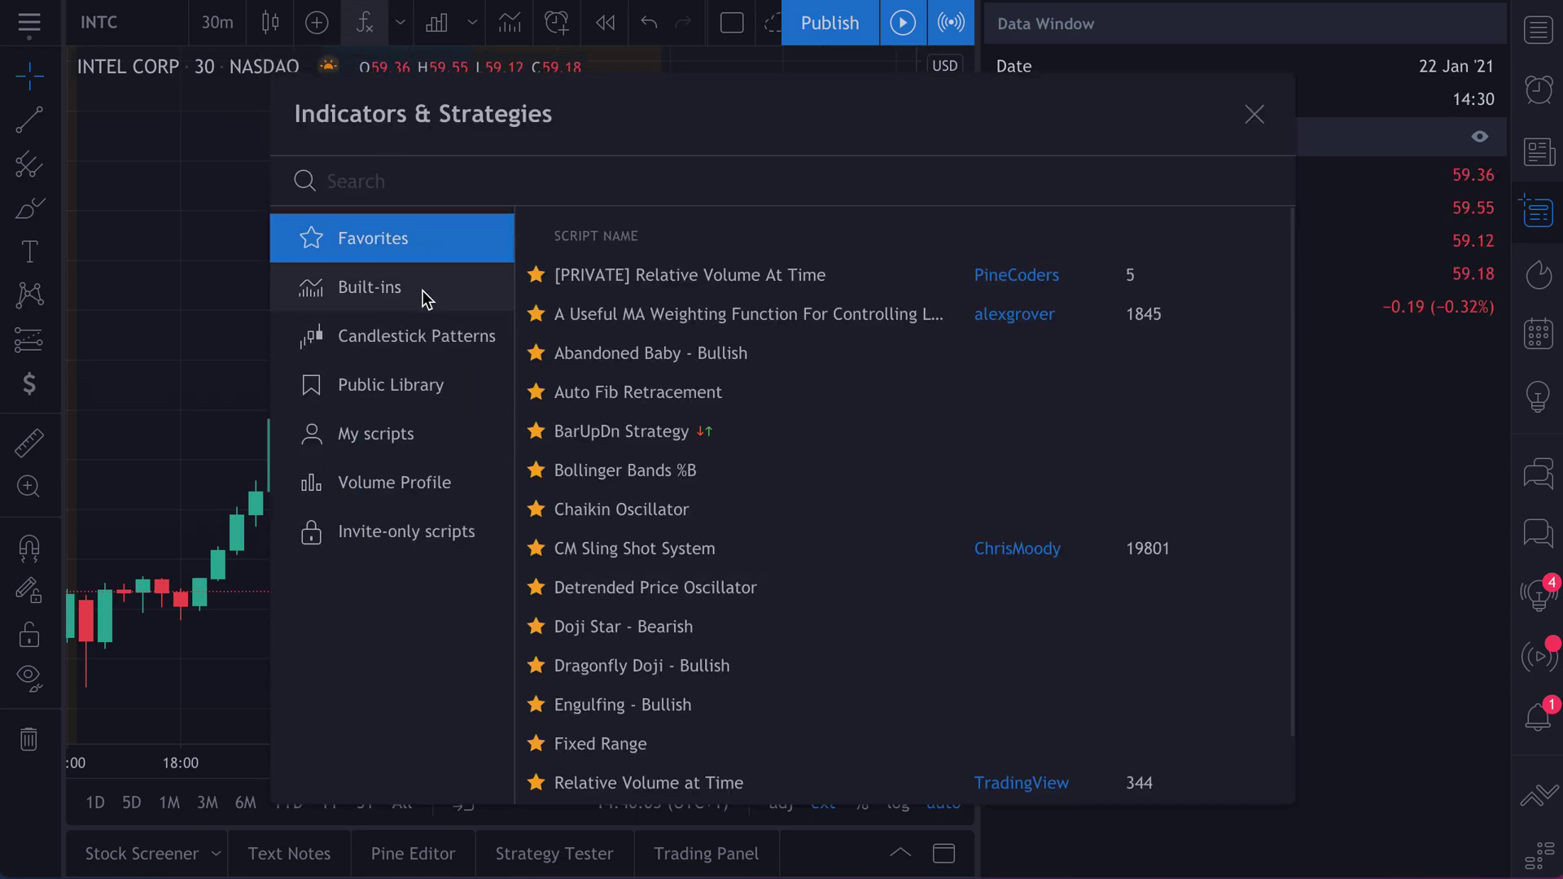
pyautogui.click(433, 488)
pyautogui.click(630, 401)
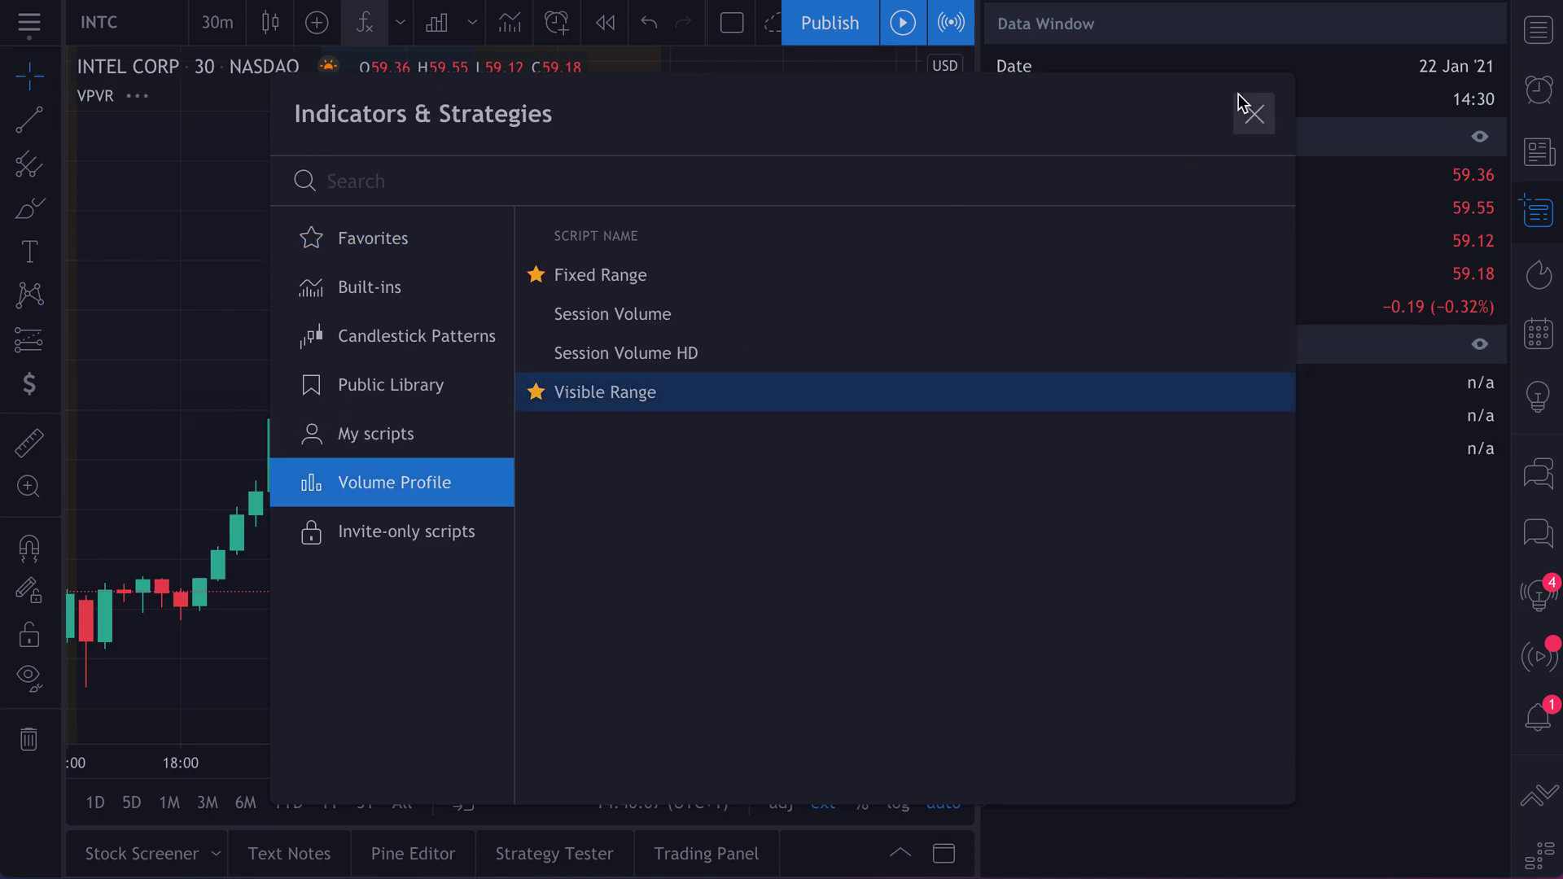
pyautogui.click(1246, 110)
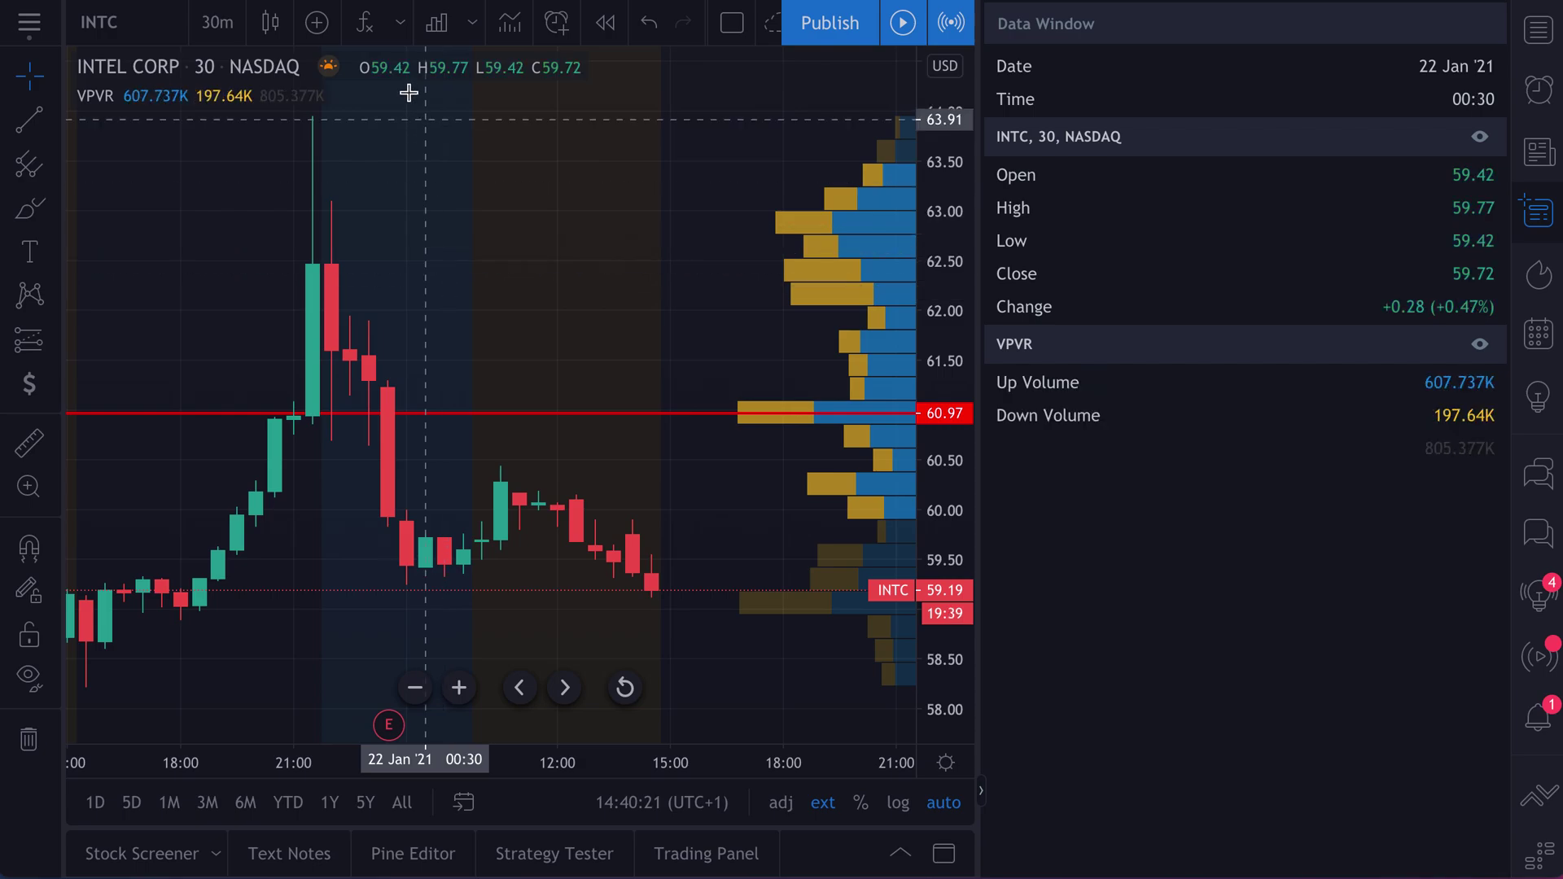
# Step: Add the Auto Fib Retracement indicator from the favorite scripts to the chart
pyautogui.click(371, 27)
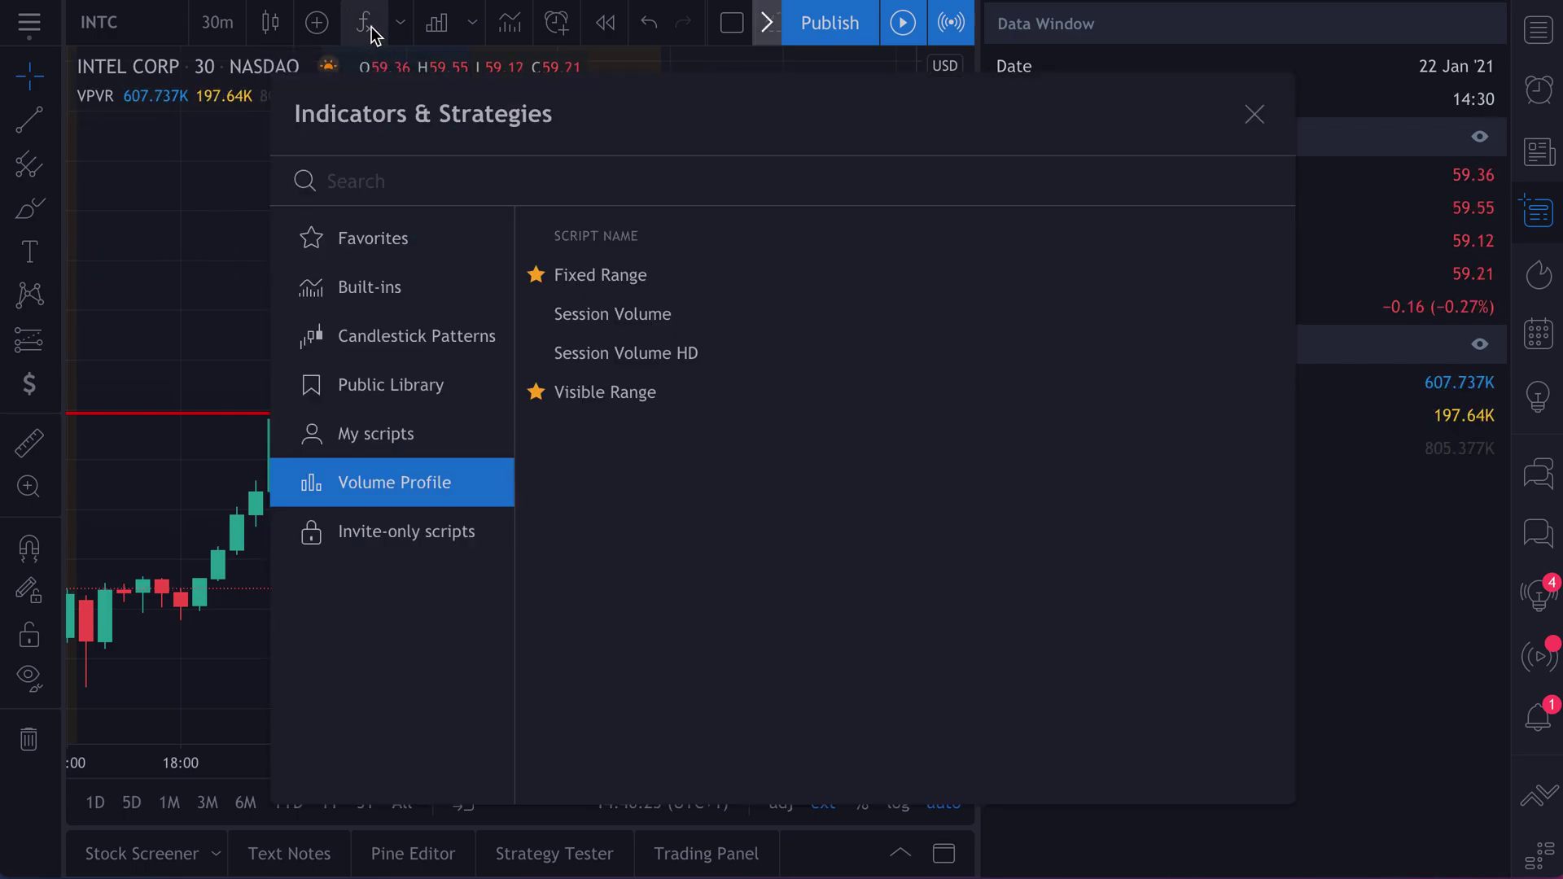
pyautogui.click(391, 292)
pyautogui.click(389, 256)
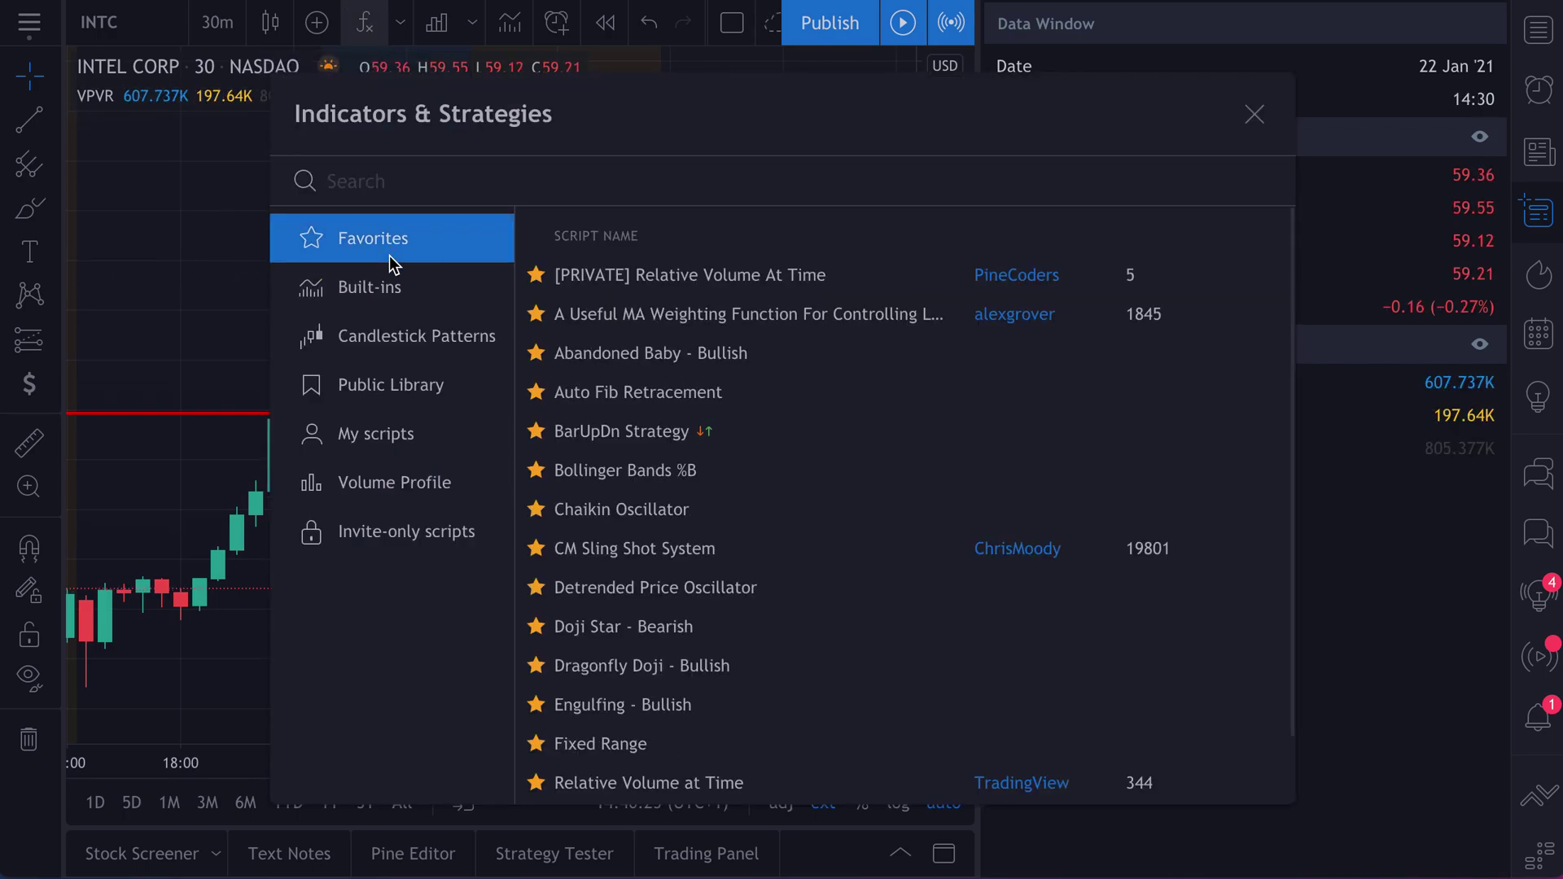
pyautogui.scroll(-1, 634, 574)
pyautogui.scroll(1, 647, 625)
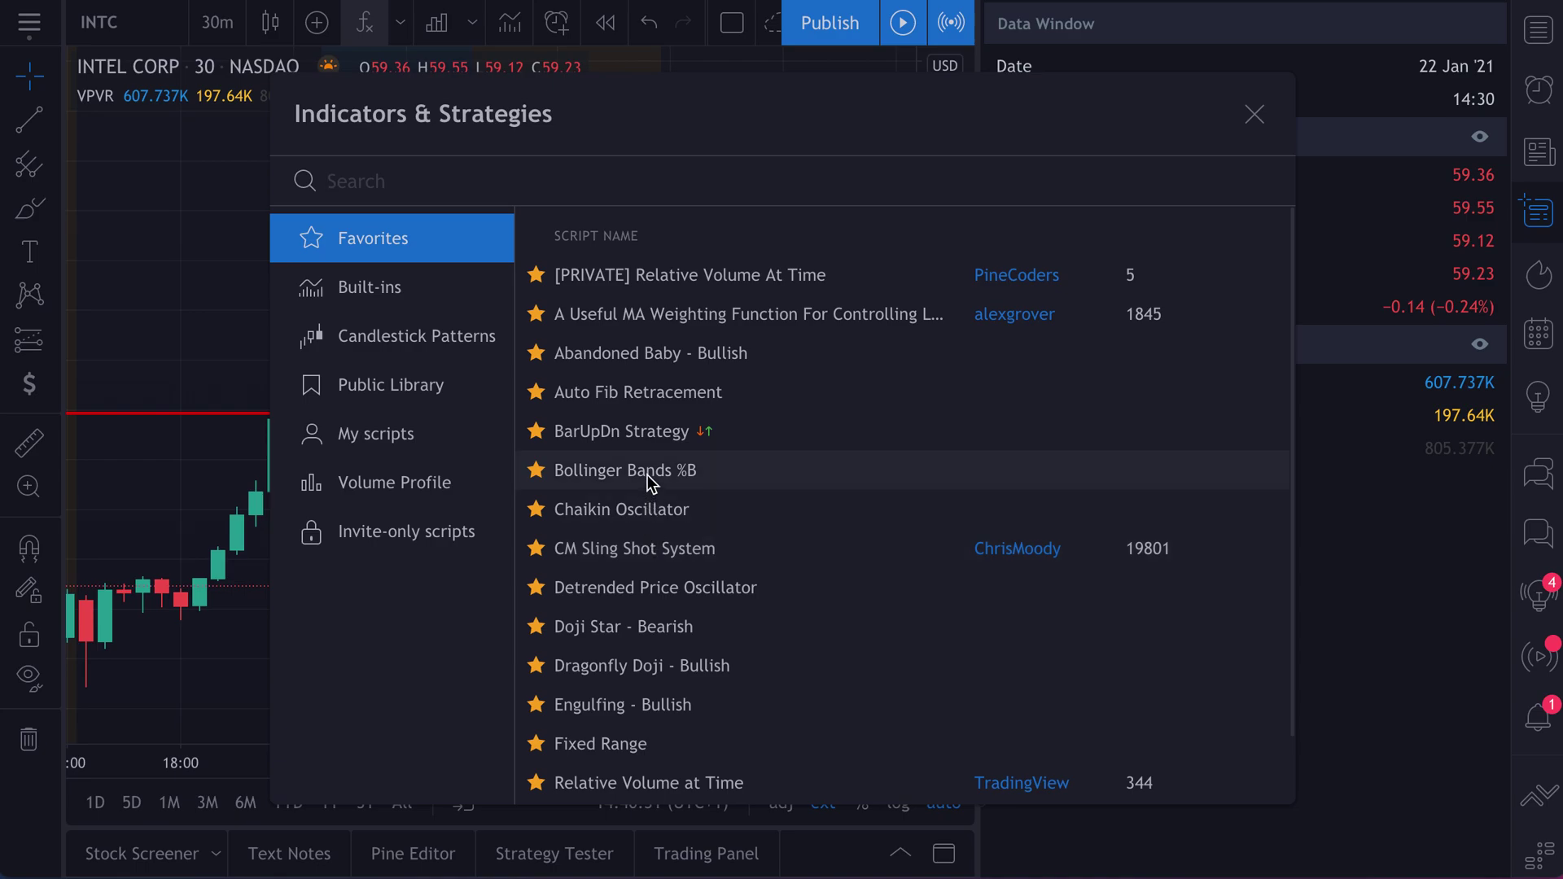
pyautogui.click(656, 402)
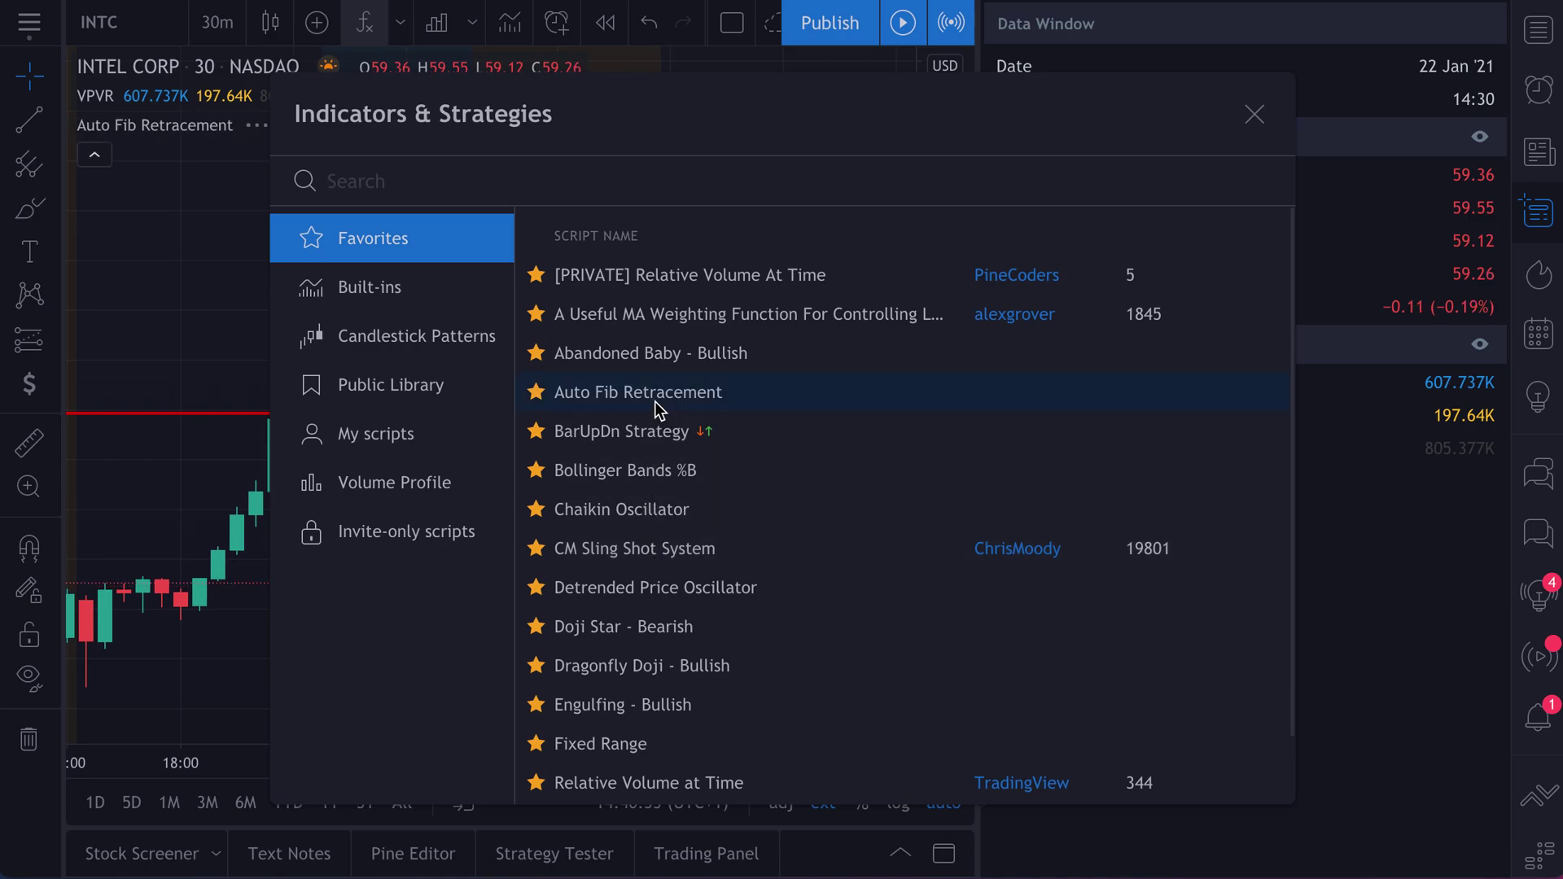
# Step: Search the indicator library for "volume" and add the built-in Volume indicator to the chart
pyautogui.scroll(-1, 651, 626)
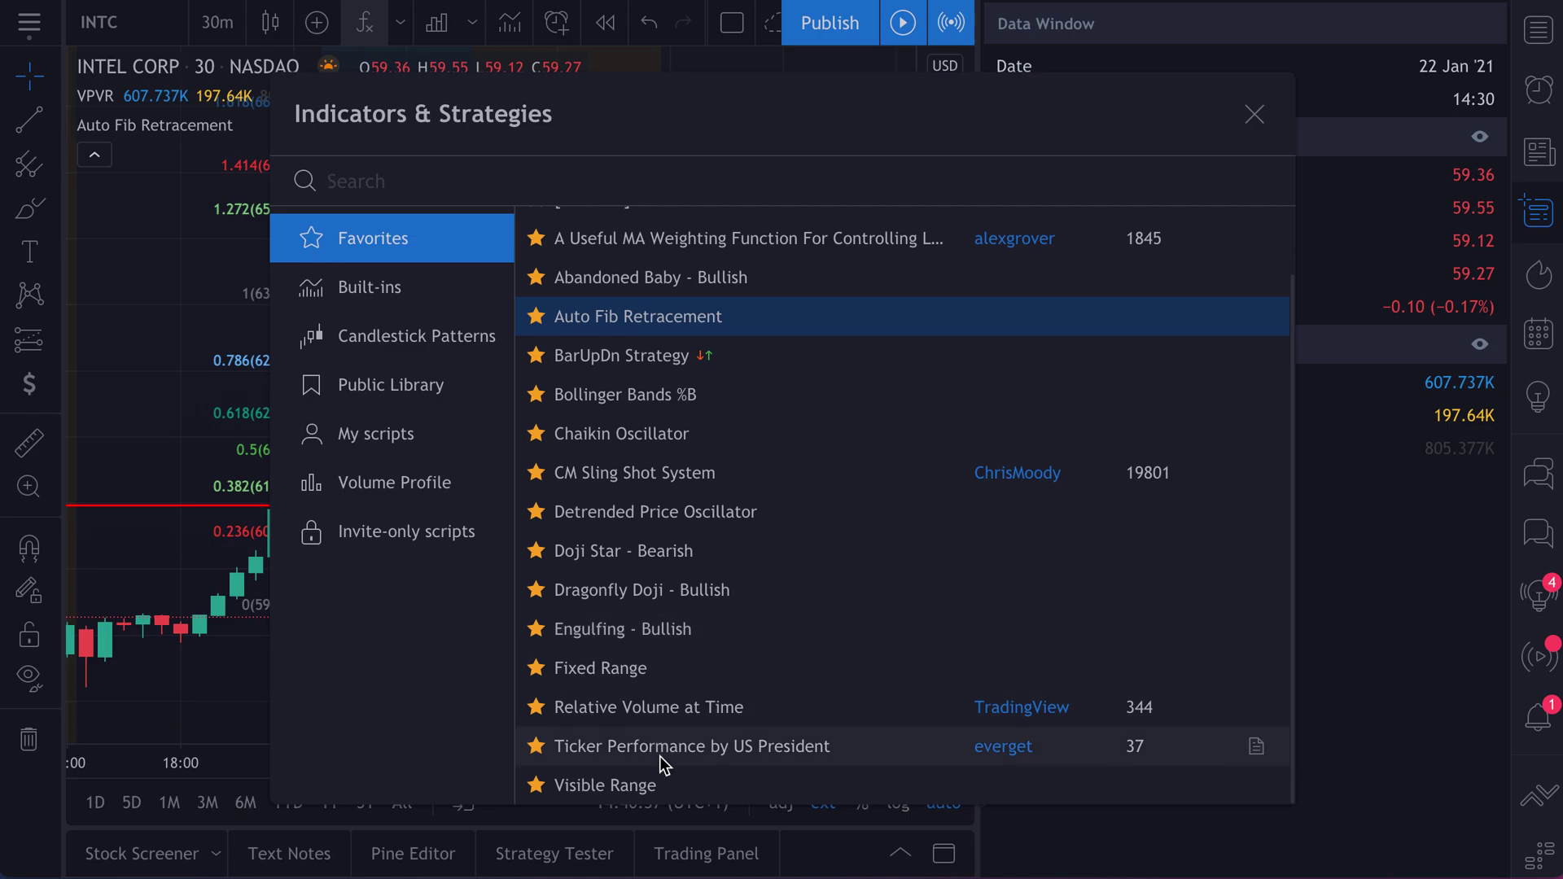
pyautogui.scroll(1, 632, 530)
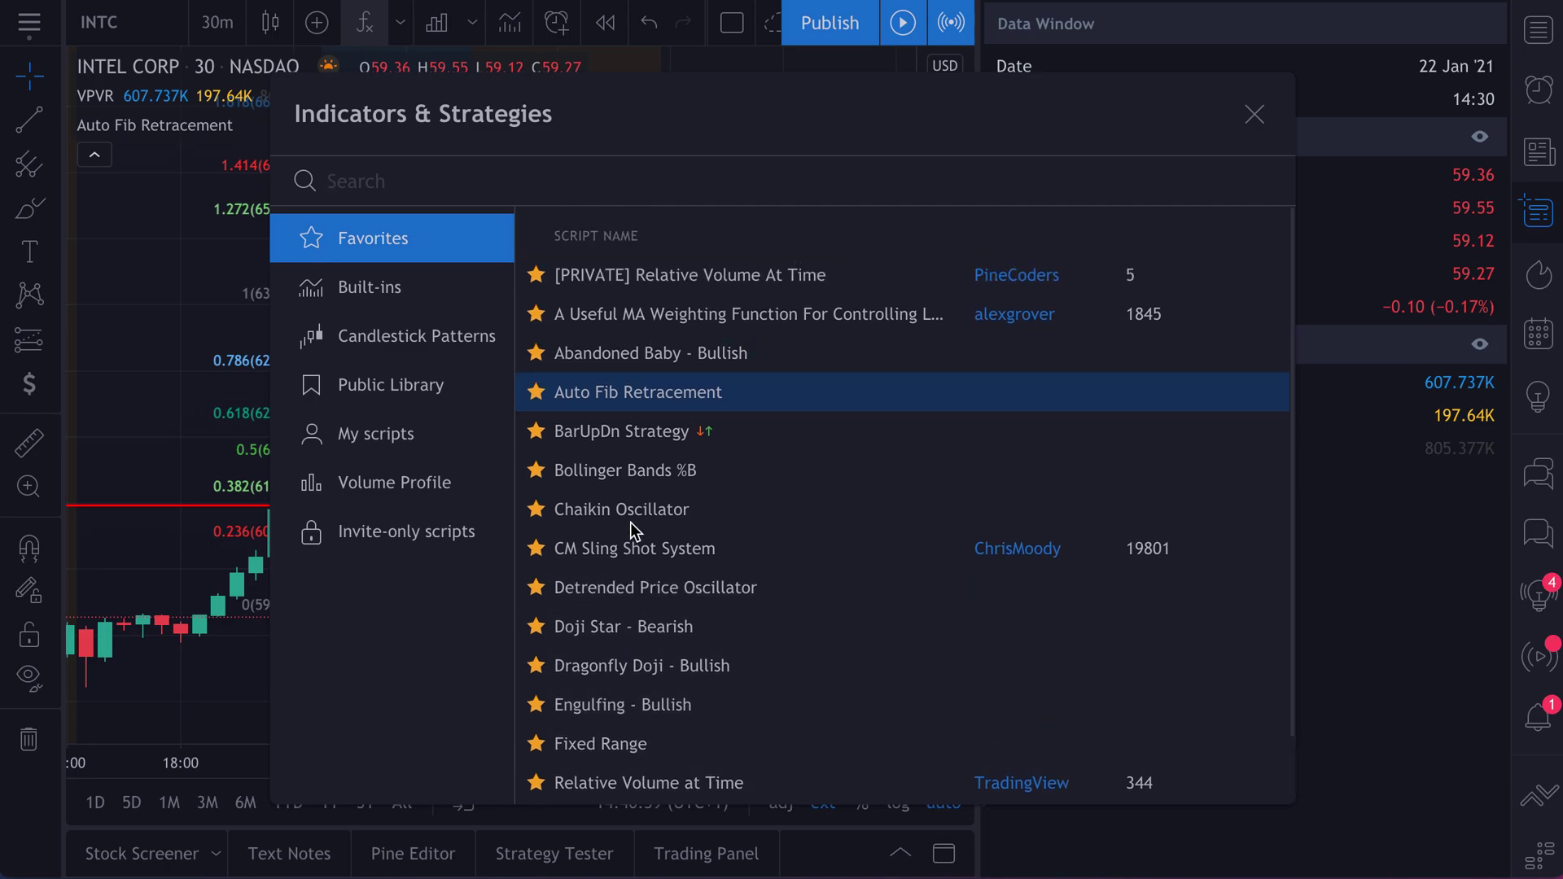
pyautogui.click(412, 390)
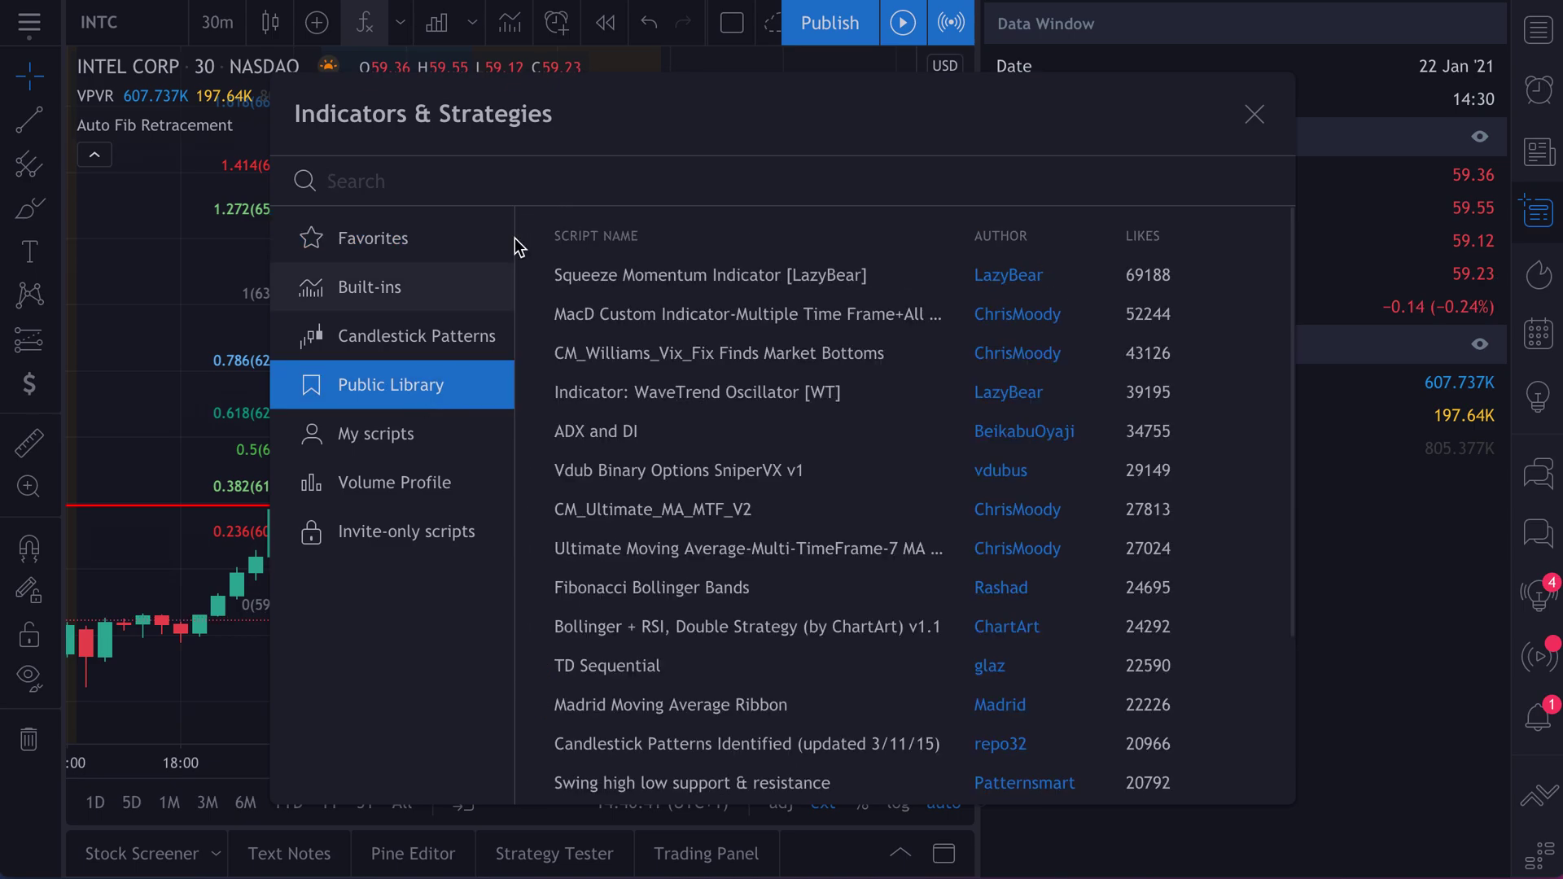
pyautogui.write('volume')
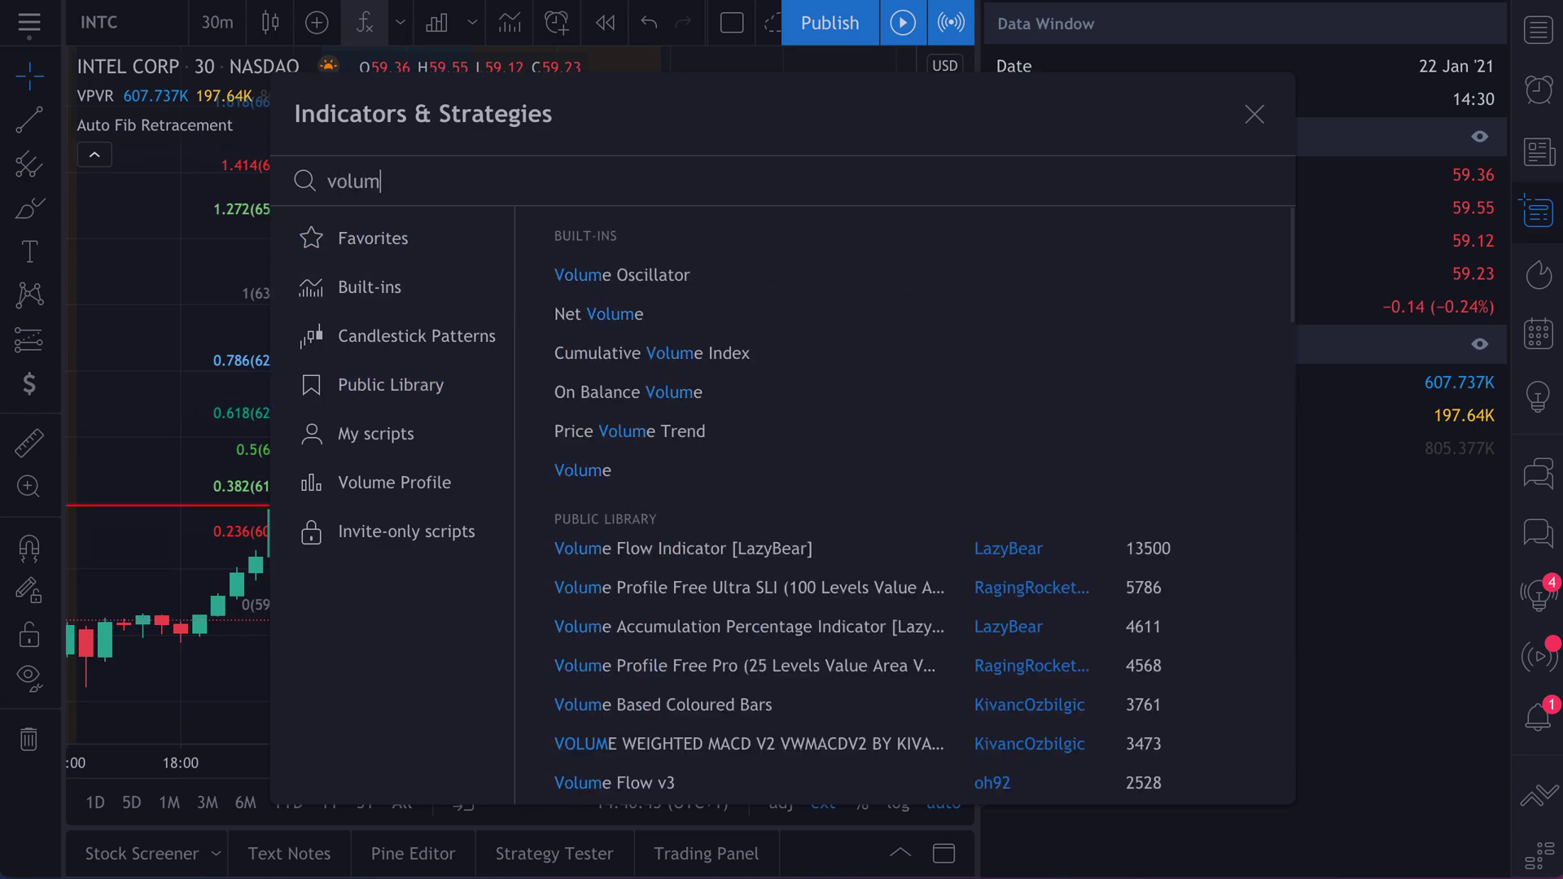
pyautogui.click(654, 470)
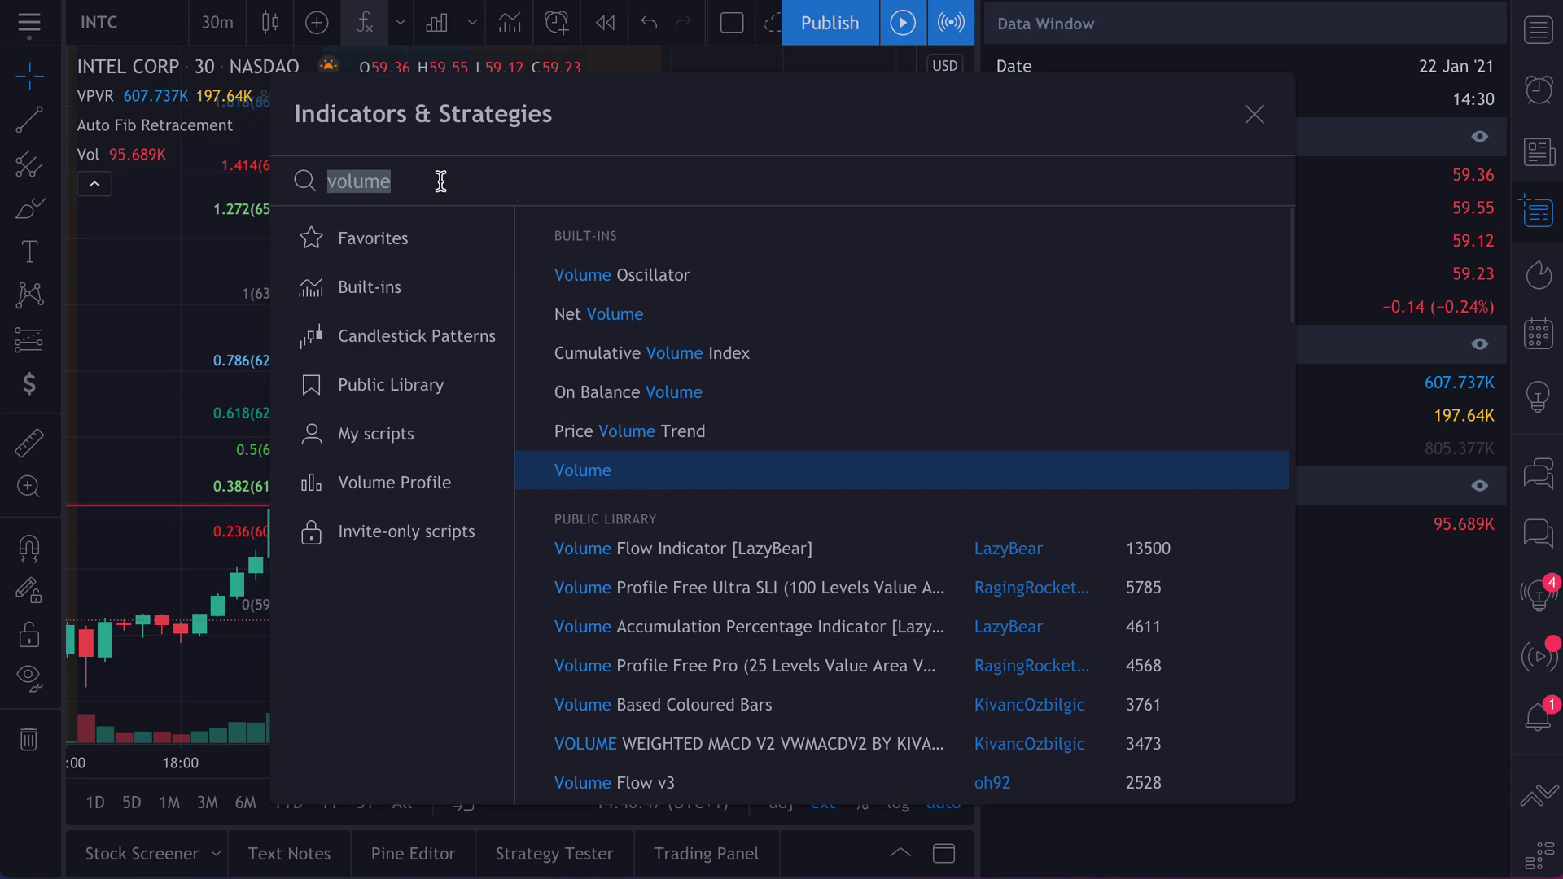
# Step: Find Bollinger Bands among the built-in indicators and add it to the chart
pyautogui.click(388, 295)
pyautogui.scroll(-8, 691, 529)
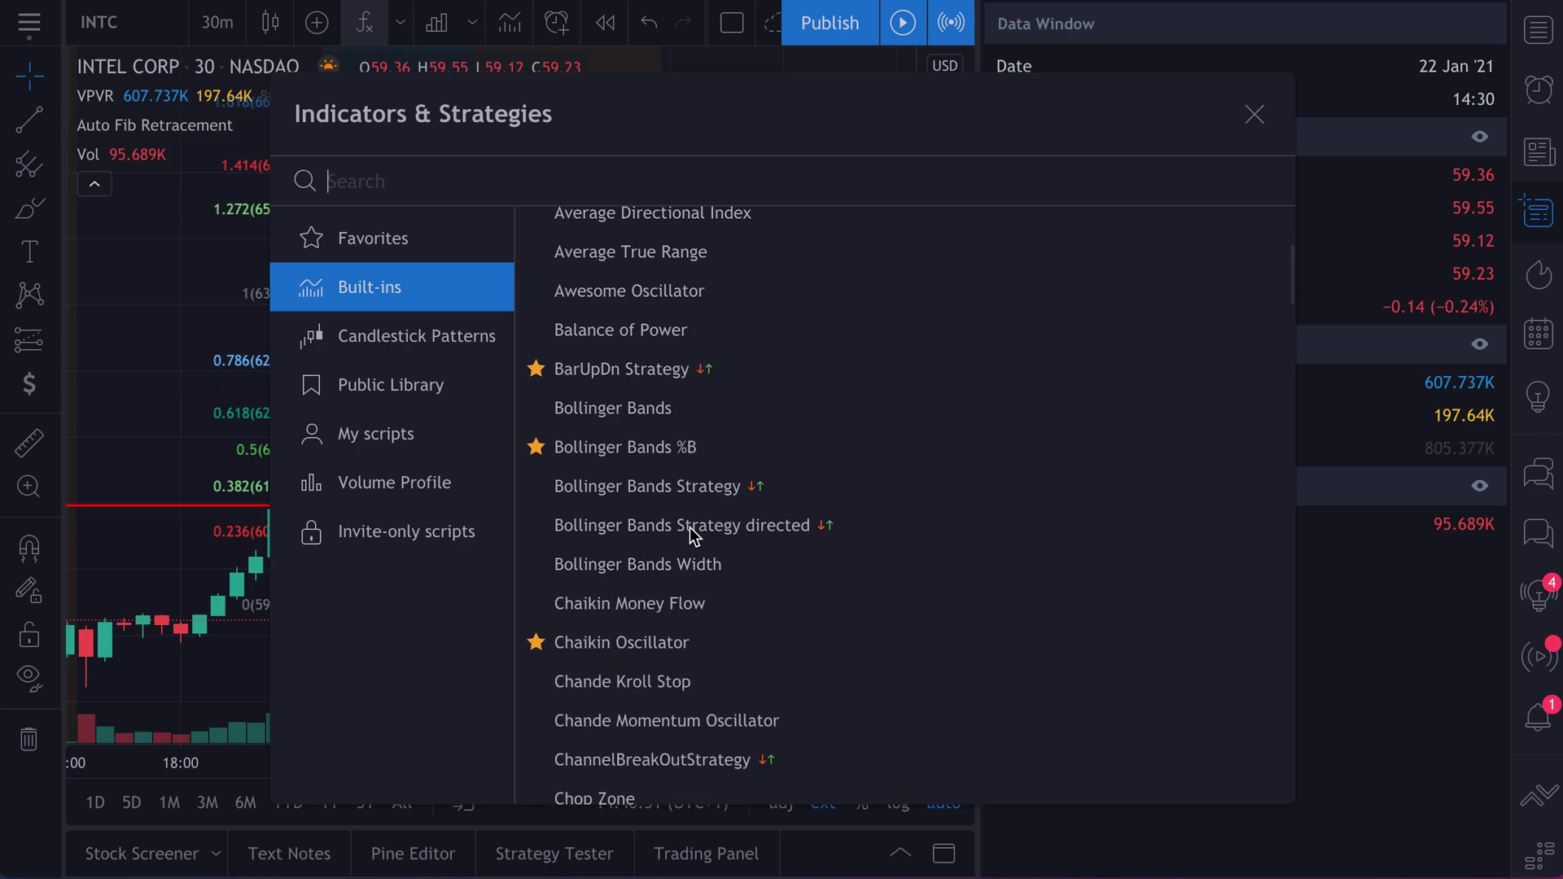
pyautogui.scroll(4, 690, 537)
pyautogui.click(654, 406)
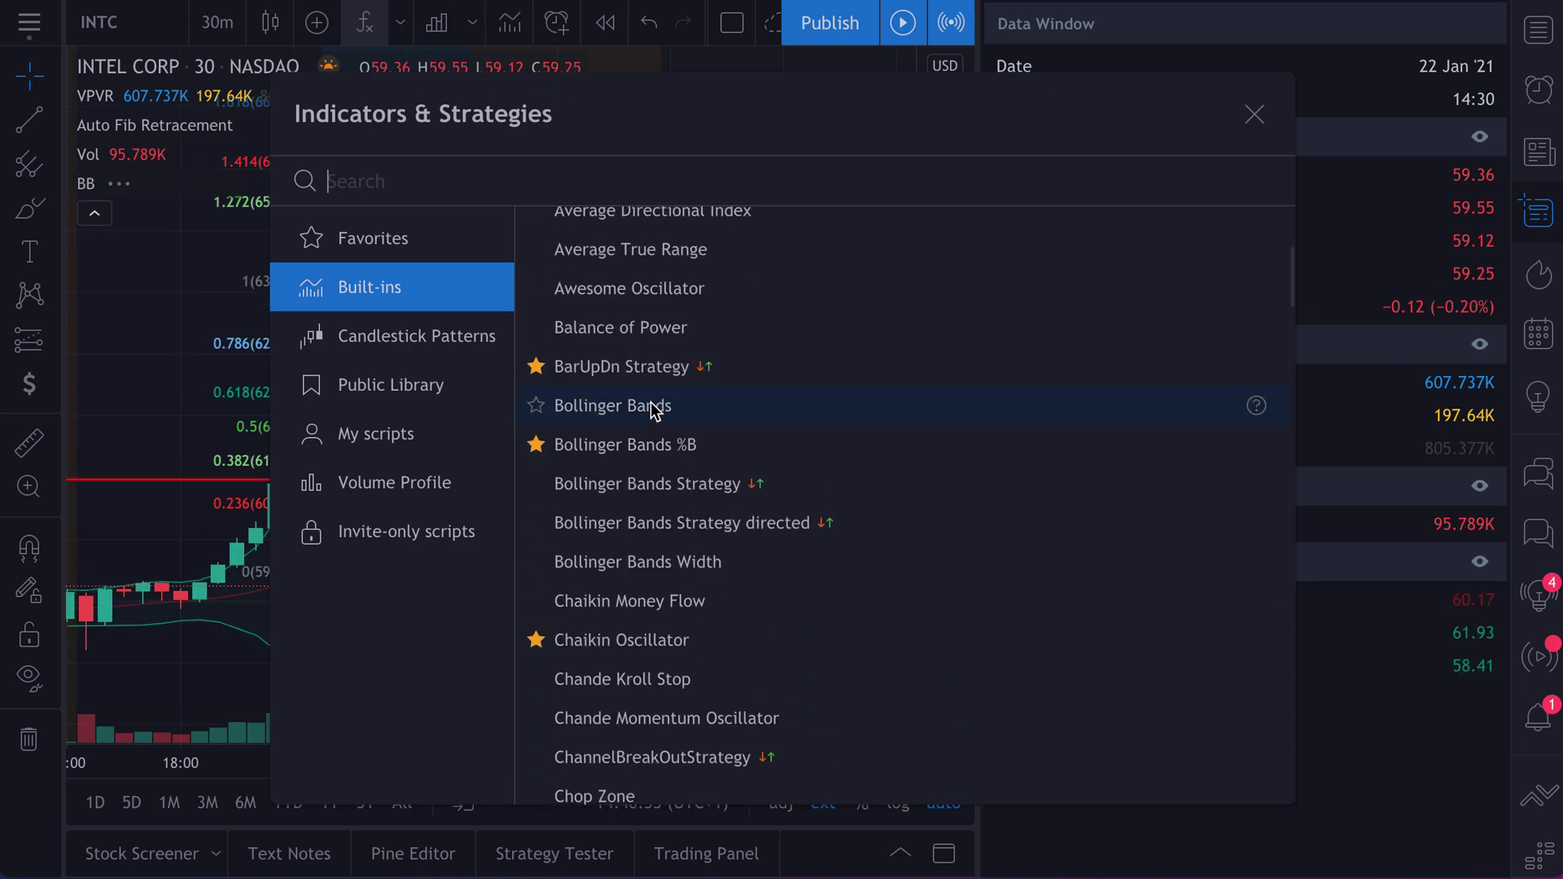
# Step: Find Ichimoku Cloud further down the built-in indicators and add it to the chart
pyautogui.scroll(-9, 744, 680)
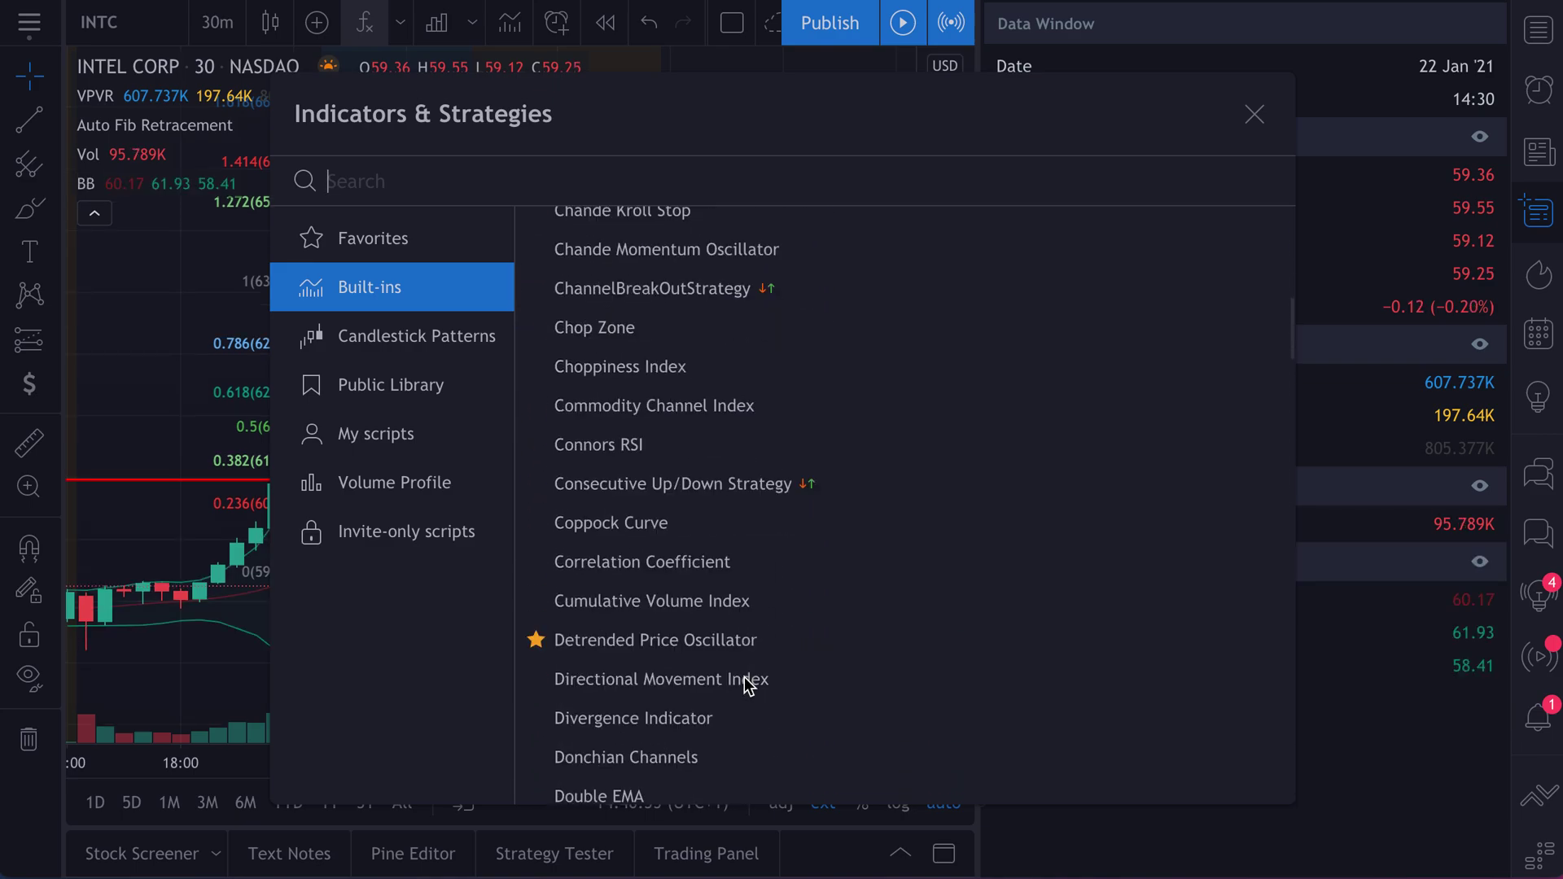
pyautogui.scroll(-5, 744, 676)
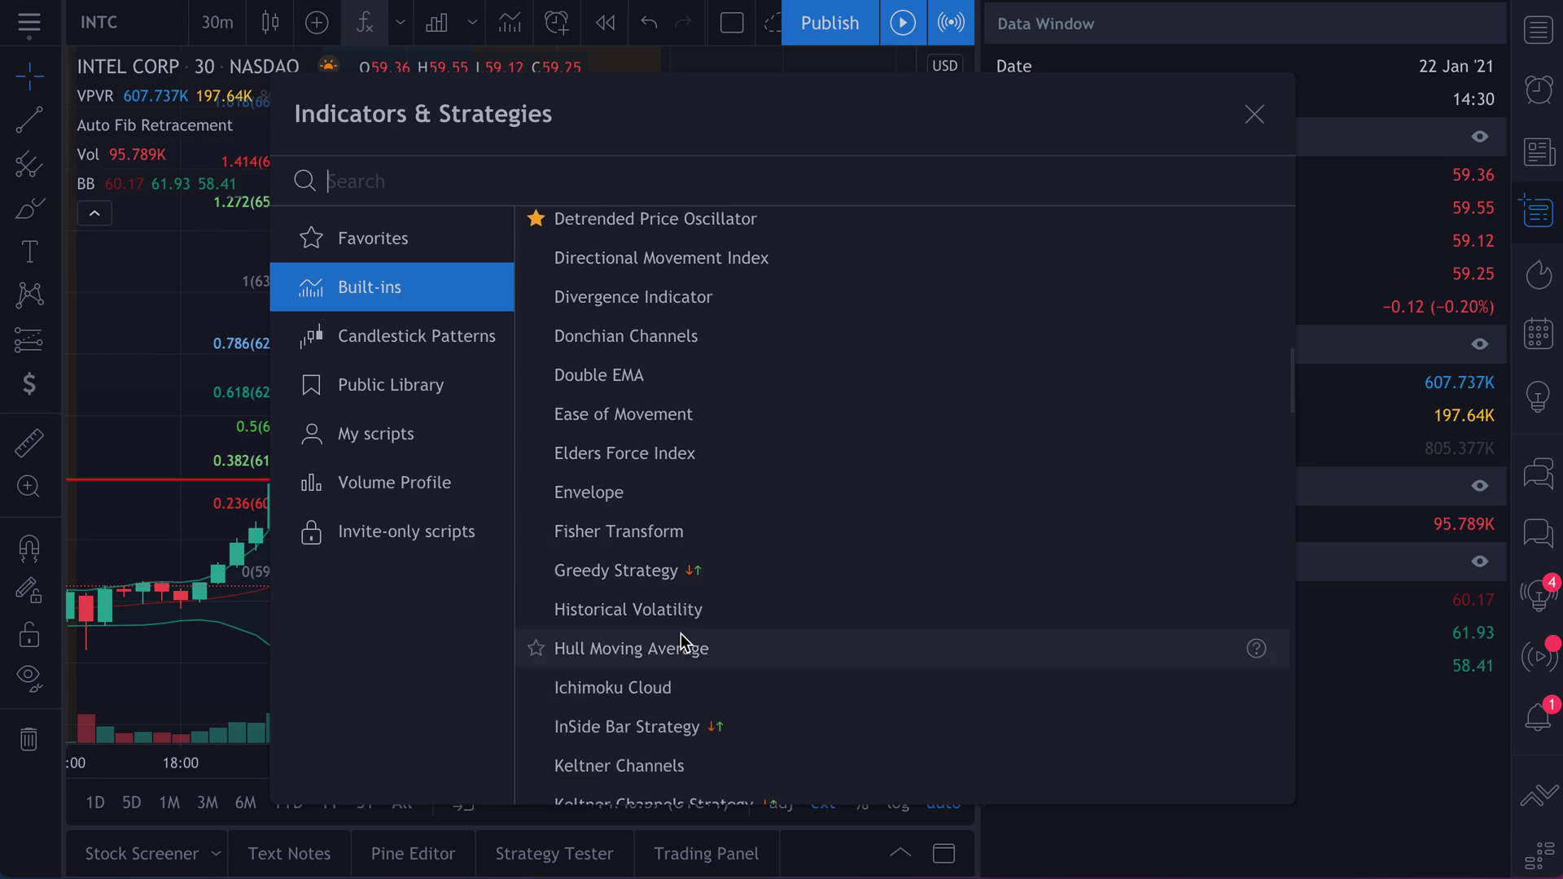
pyautogui.scroll(-5, 680, 633)
pyautogui.click(682, 469)
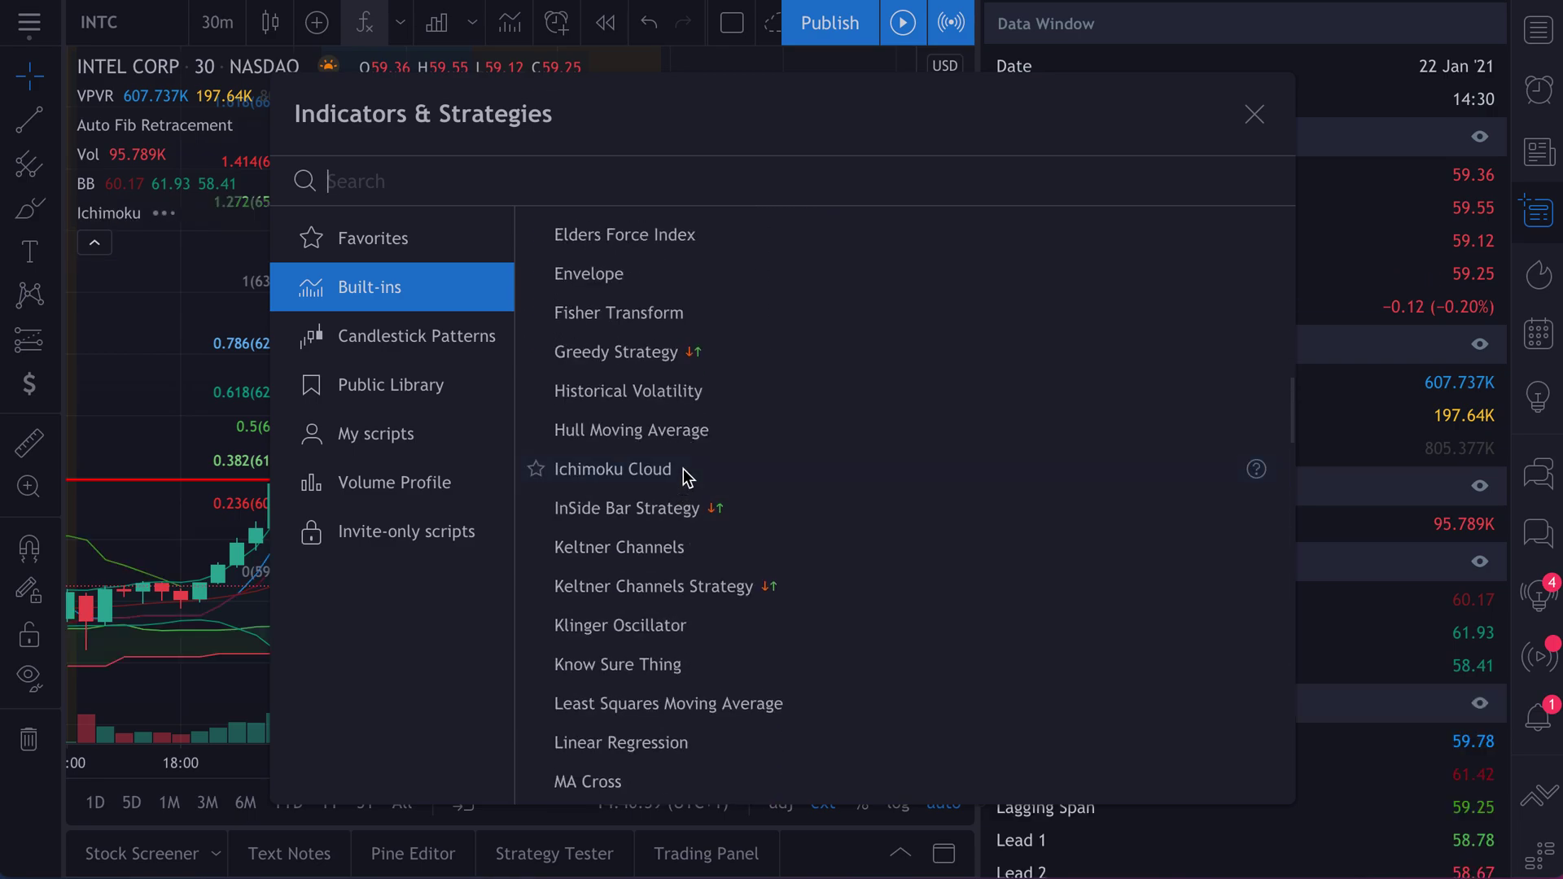
# Step: Close the indicator library and remove the Auto Fib Retracement indicator from the chart
pyautogui.click(1255, 114)
pyautogui.moveTo(274, 124)
pyautogui.click(358, 126)
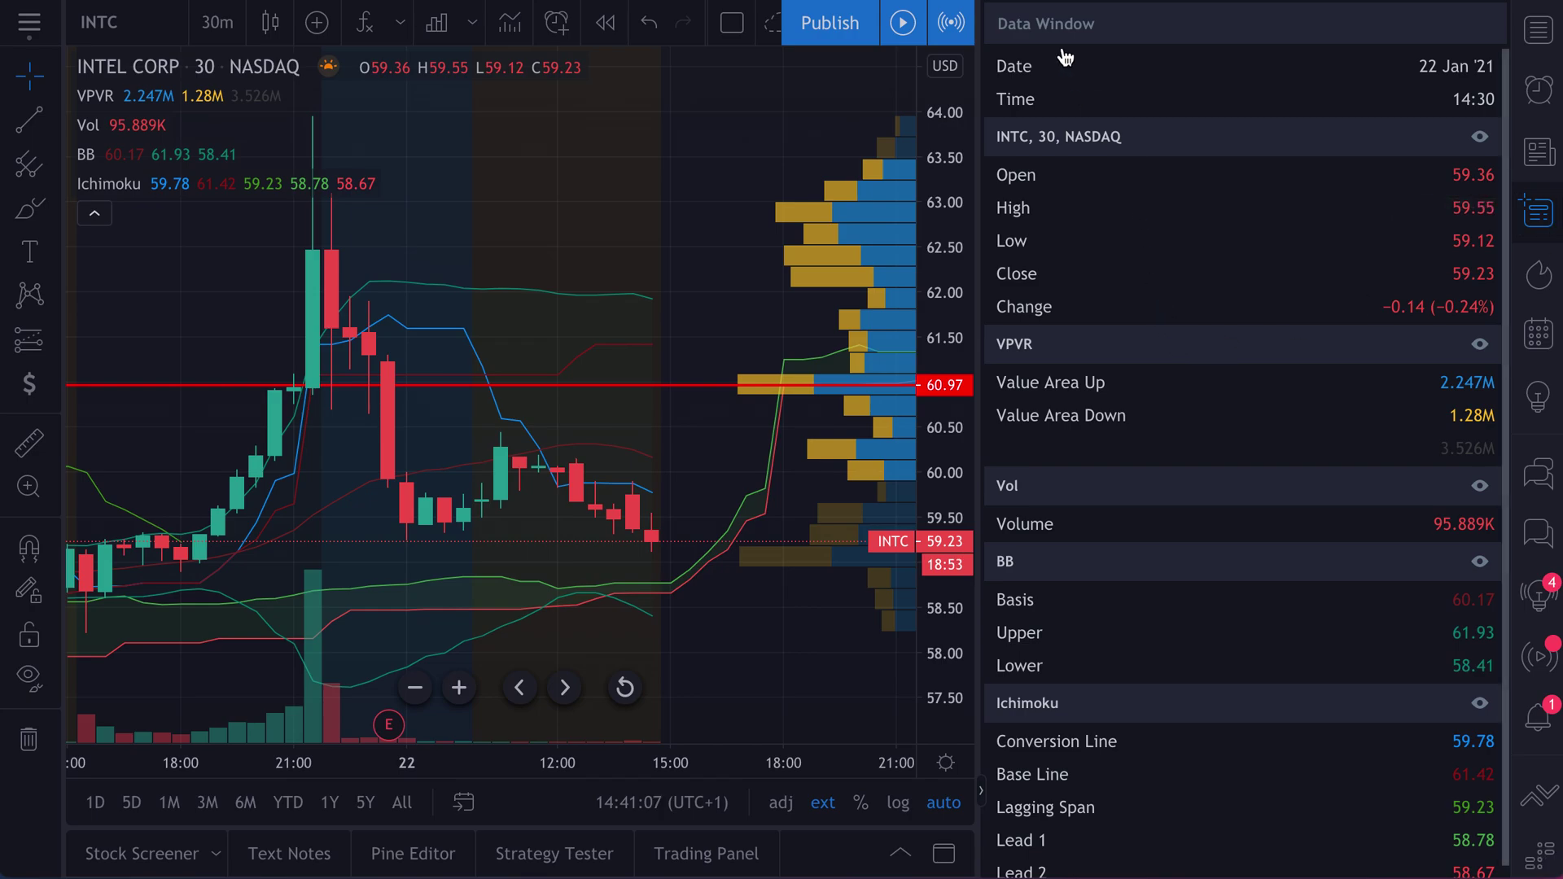
# Step: Examine the VPVR, Vol, BB and Ichimoku values in the Data Window, compare them with the full-width chart, and leave the Data Window hidden
pyautogui.scroll(-1, 1134, 700)
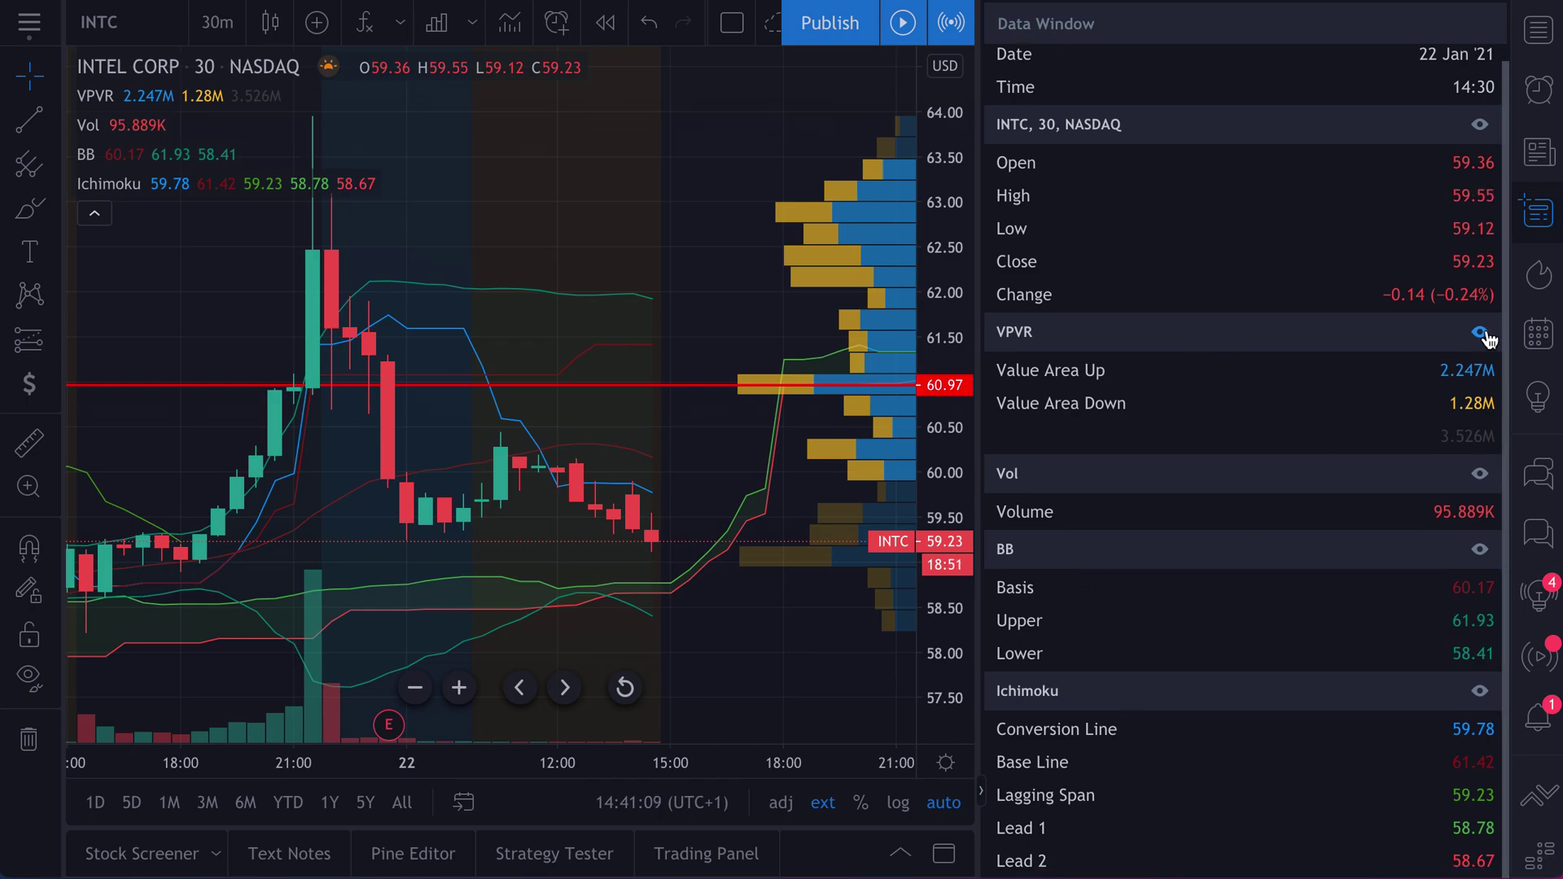
pyautogui.click(1539, 211)
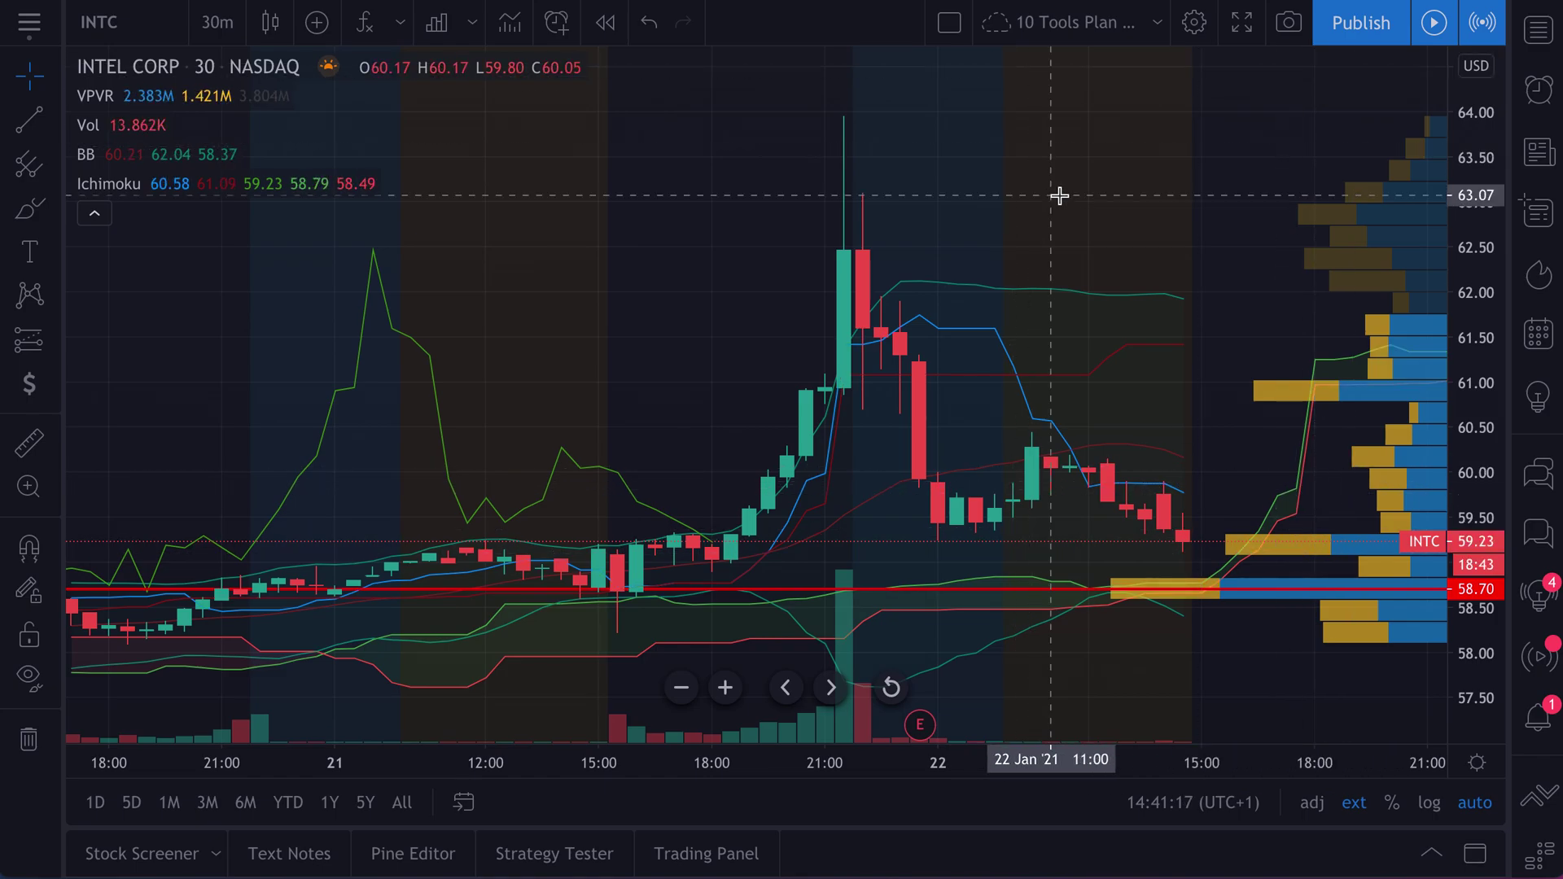
pyautogui.scroll(1, 692, 196)
pyautogui.moveTo(122, 129)
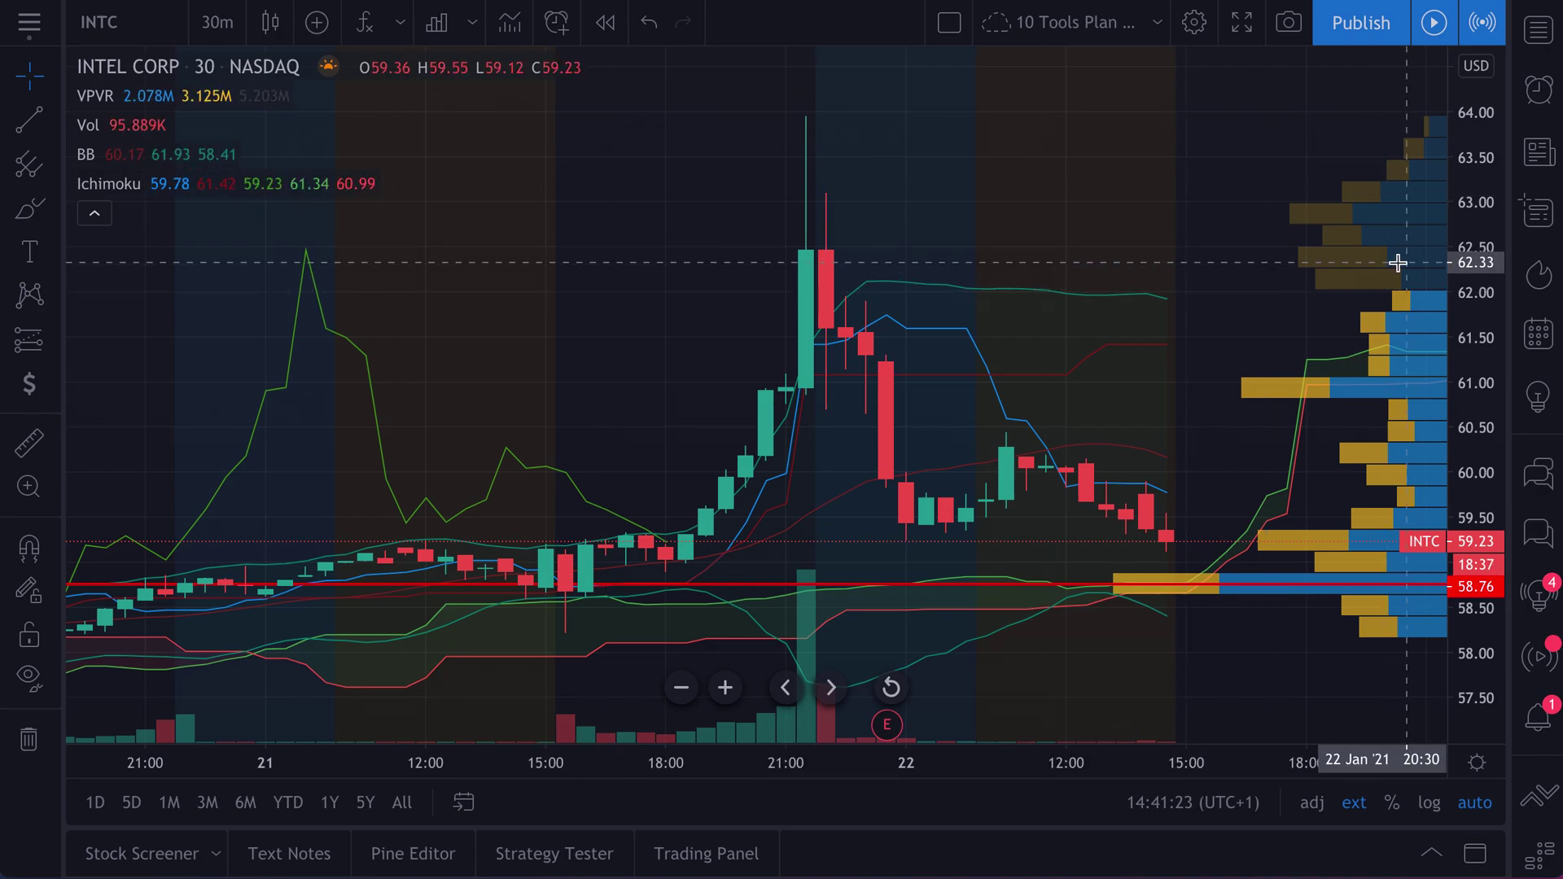
pyautogui.click(1539, 222)
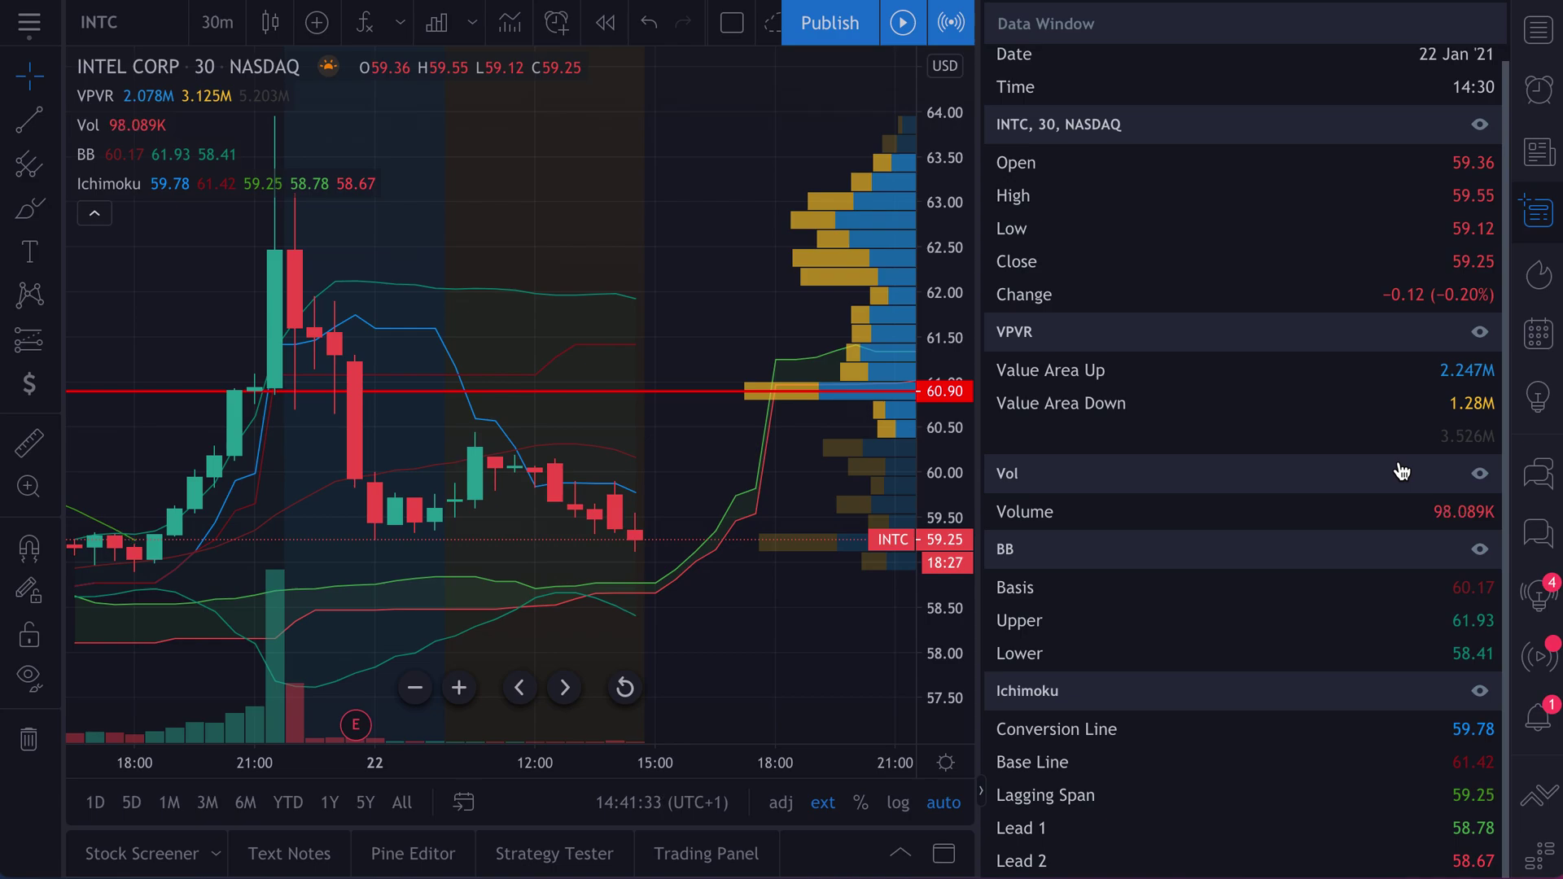
pyautogui.scroll(1, 1338, 451)
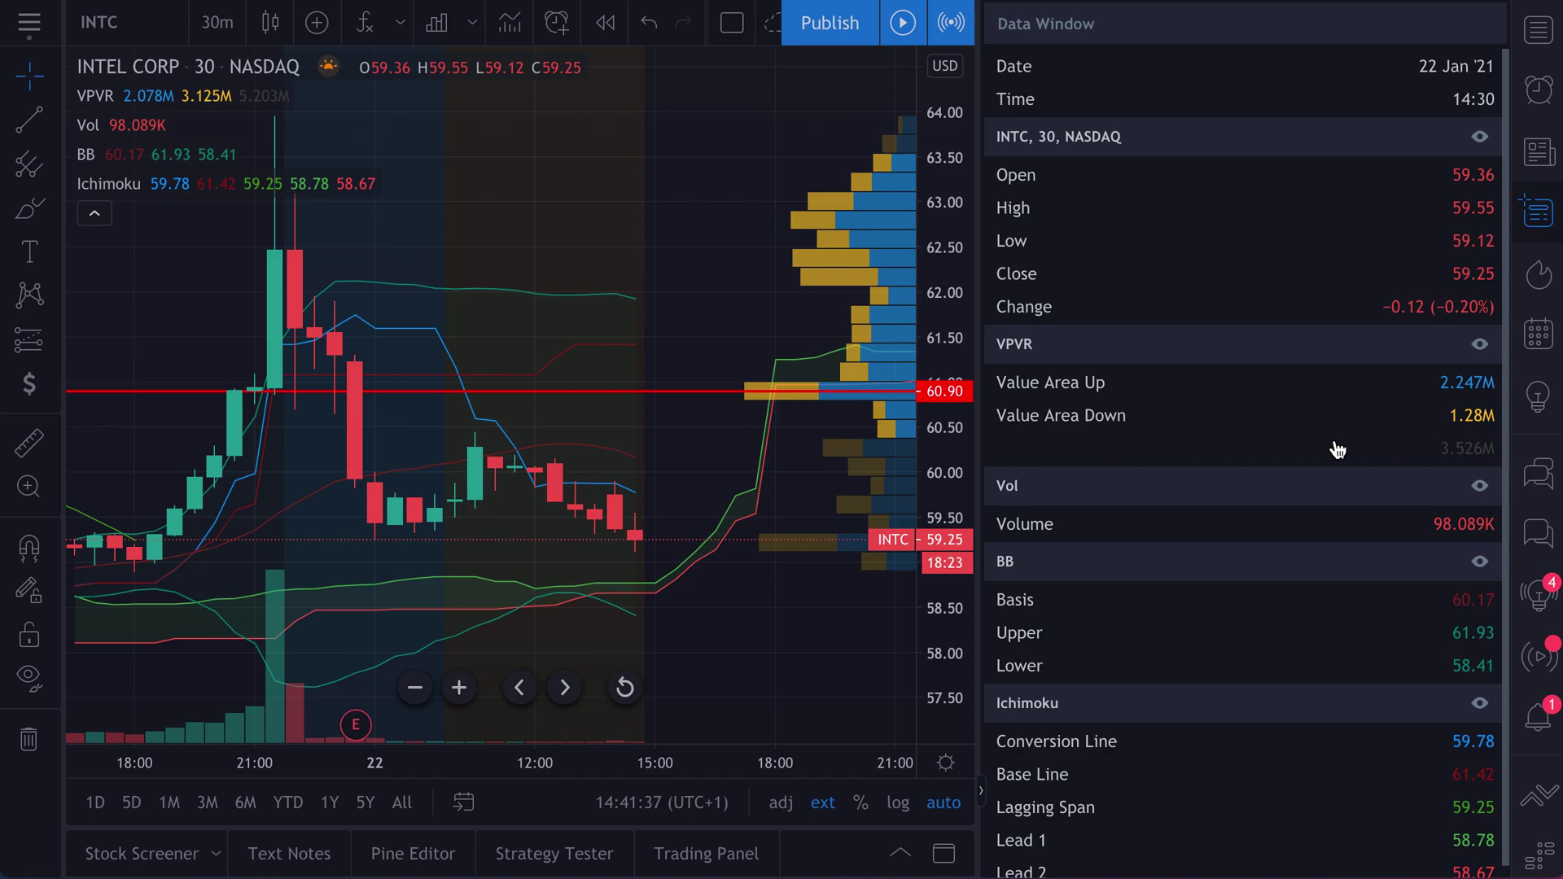
pyautogui.click(1537, 213)
# Step: Remove the Ichimoku, BB and VPVR indicators from the Intel chart, keeping only volume
pyautogui.click(265, 184)
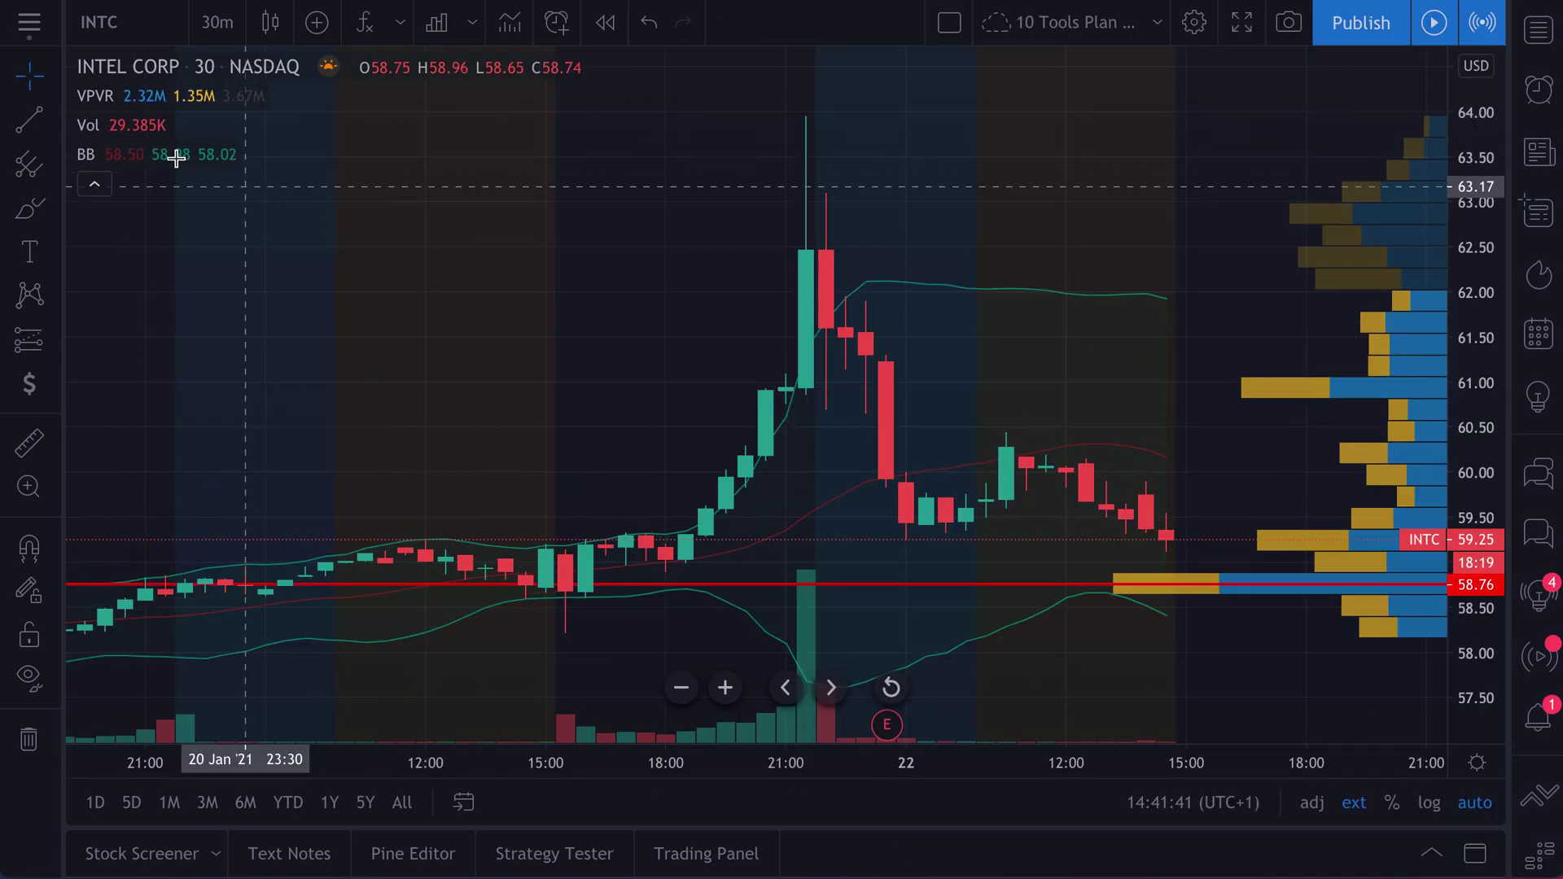
pyautogui.click(209, 155)
pyautogui.moveTo(133, 95)
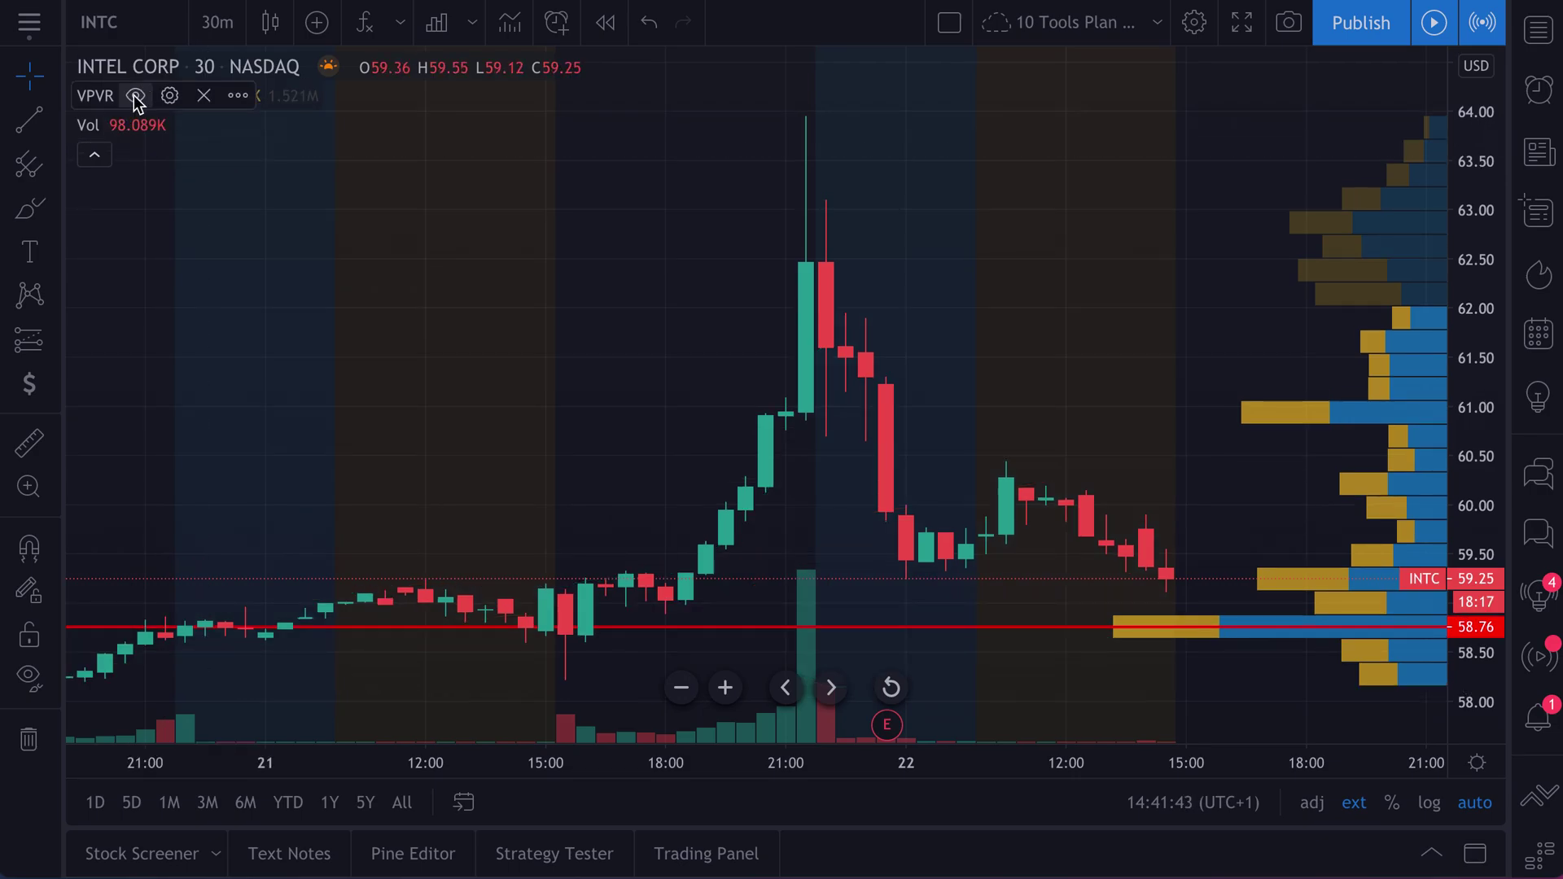
pyautogui.click(215, 96)
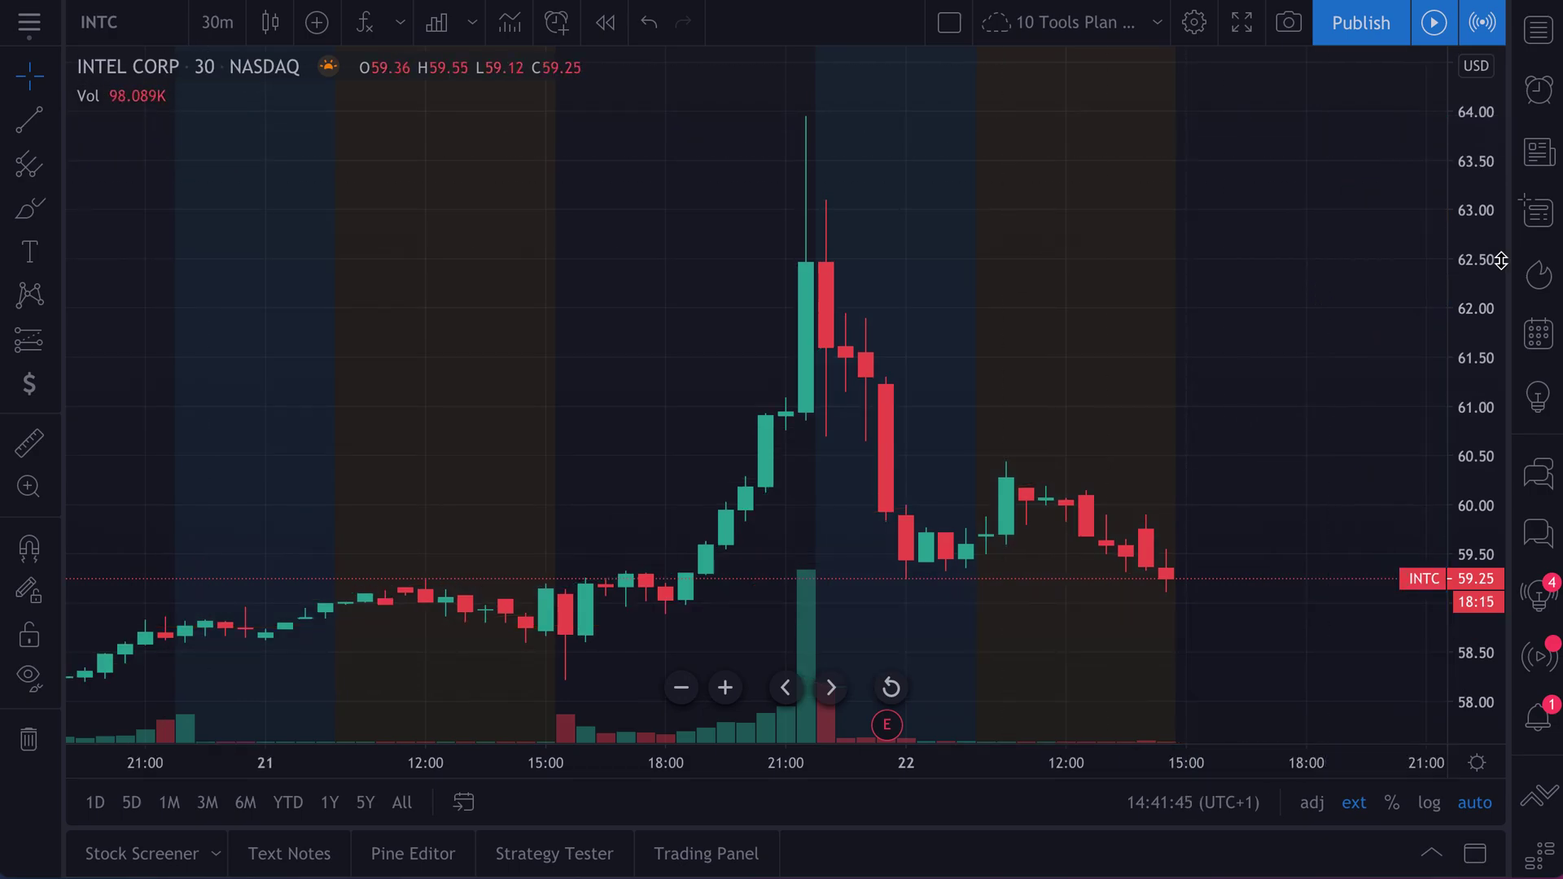
# Step: Show the Hotlists and set the Intel chart's interval to 1 minute
pyautogui.click(1541, 277)
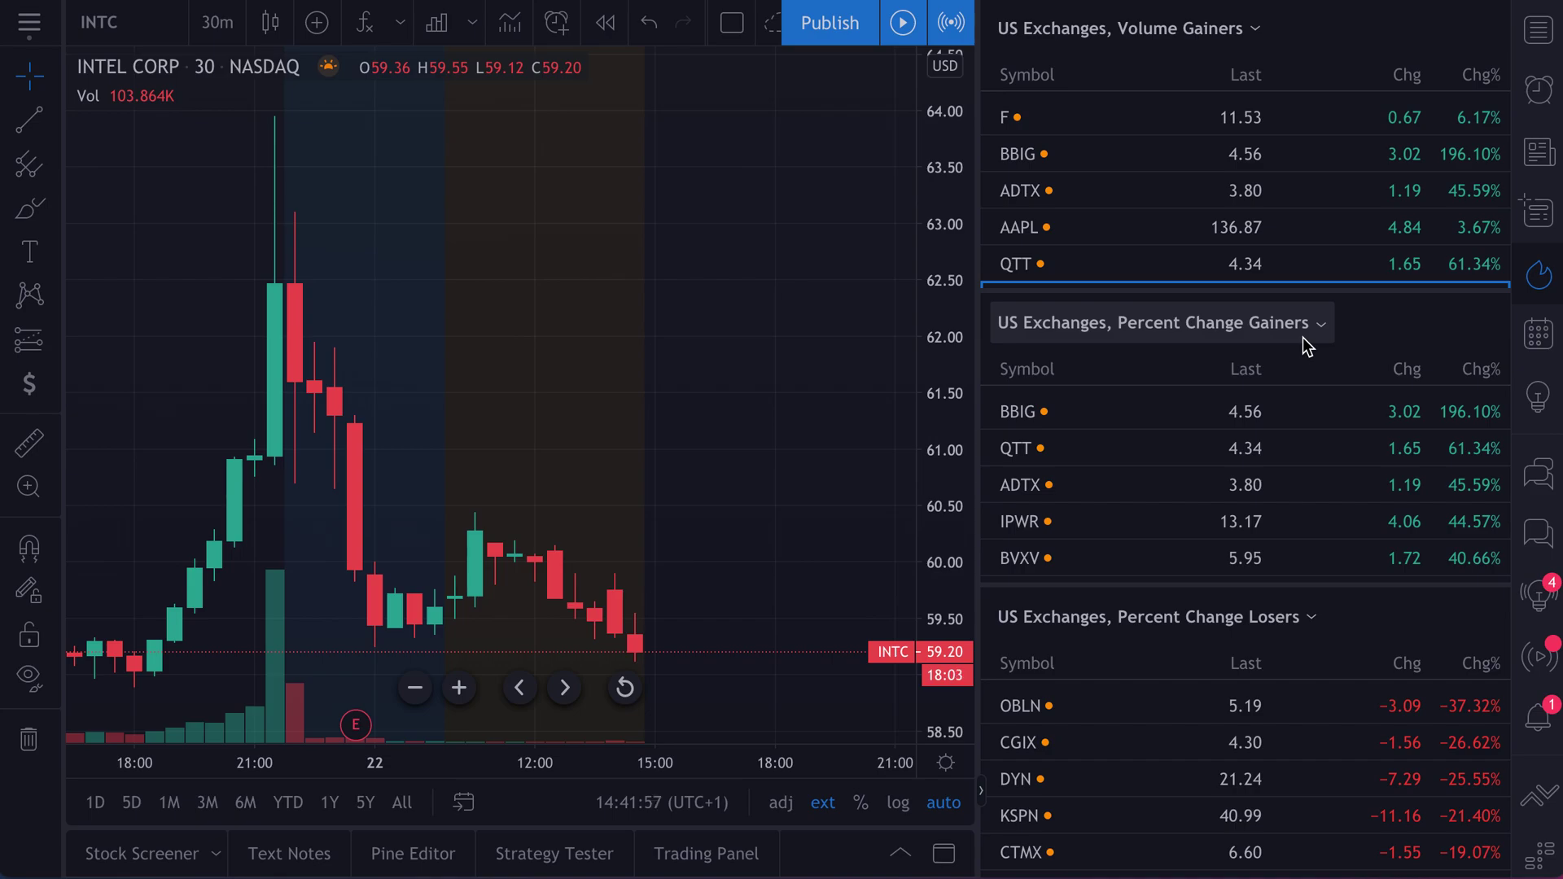
pyautogui.click(220, 23)
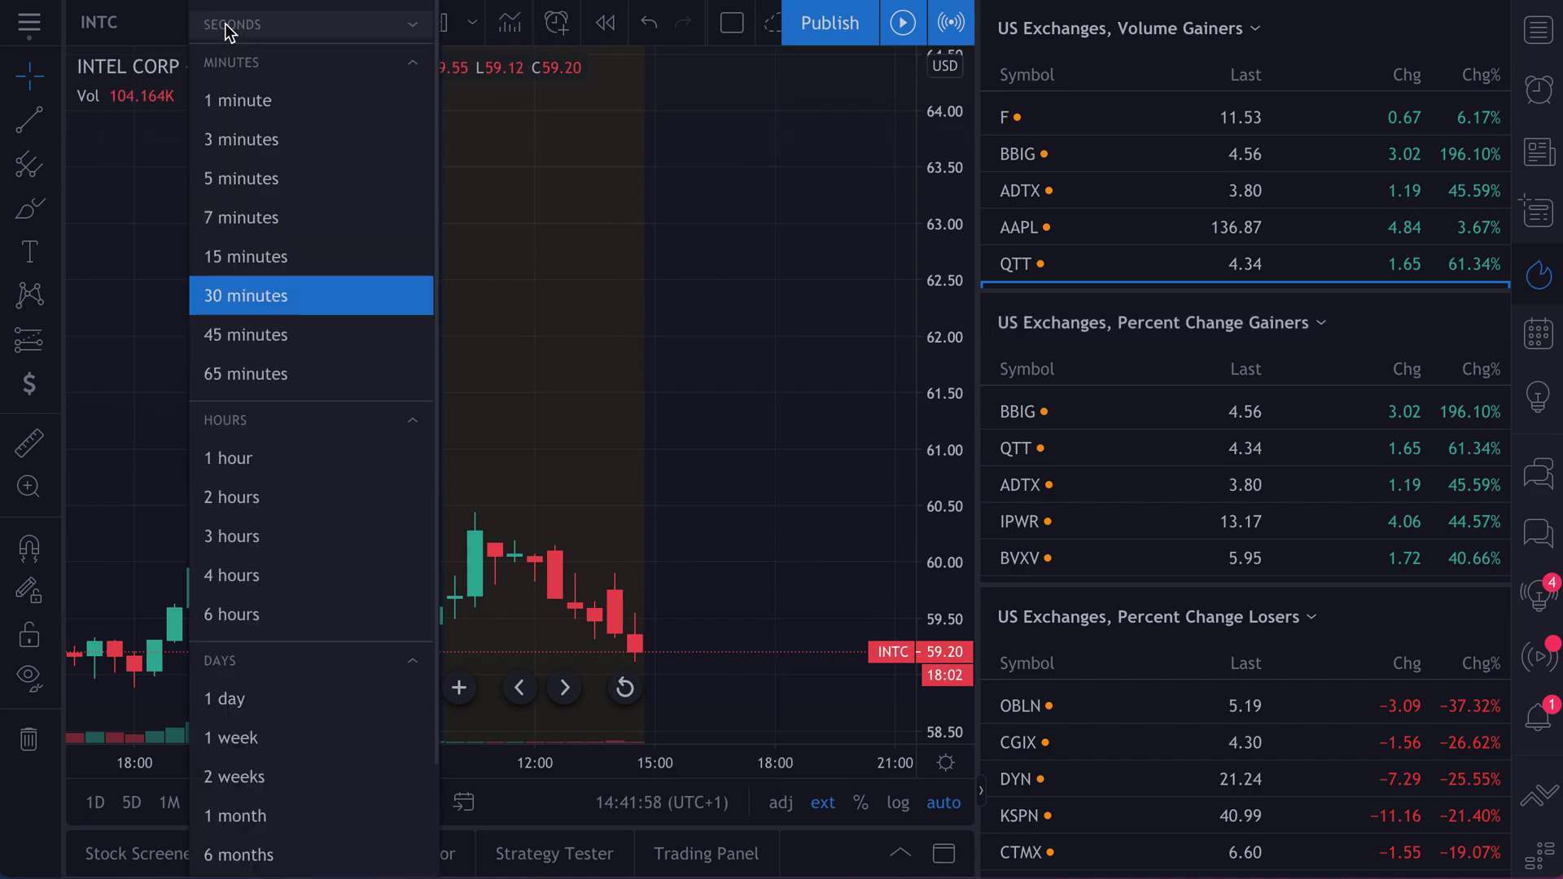
pyautogui.click(246, 101)
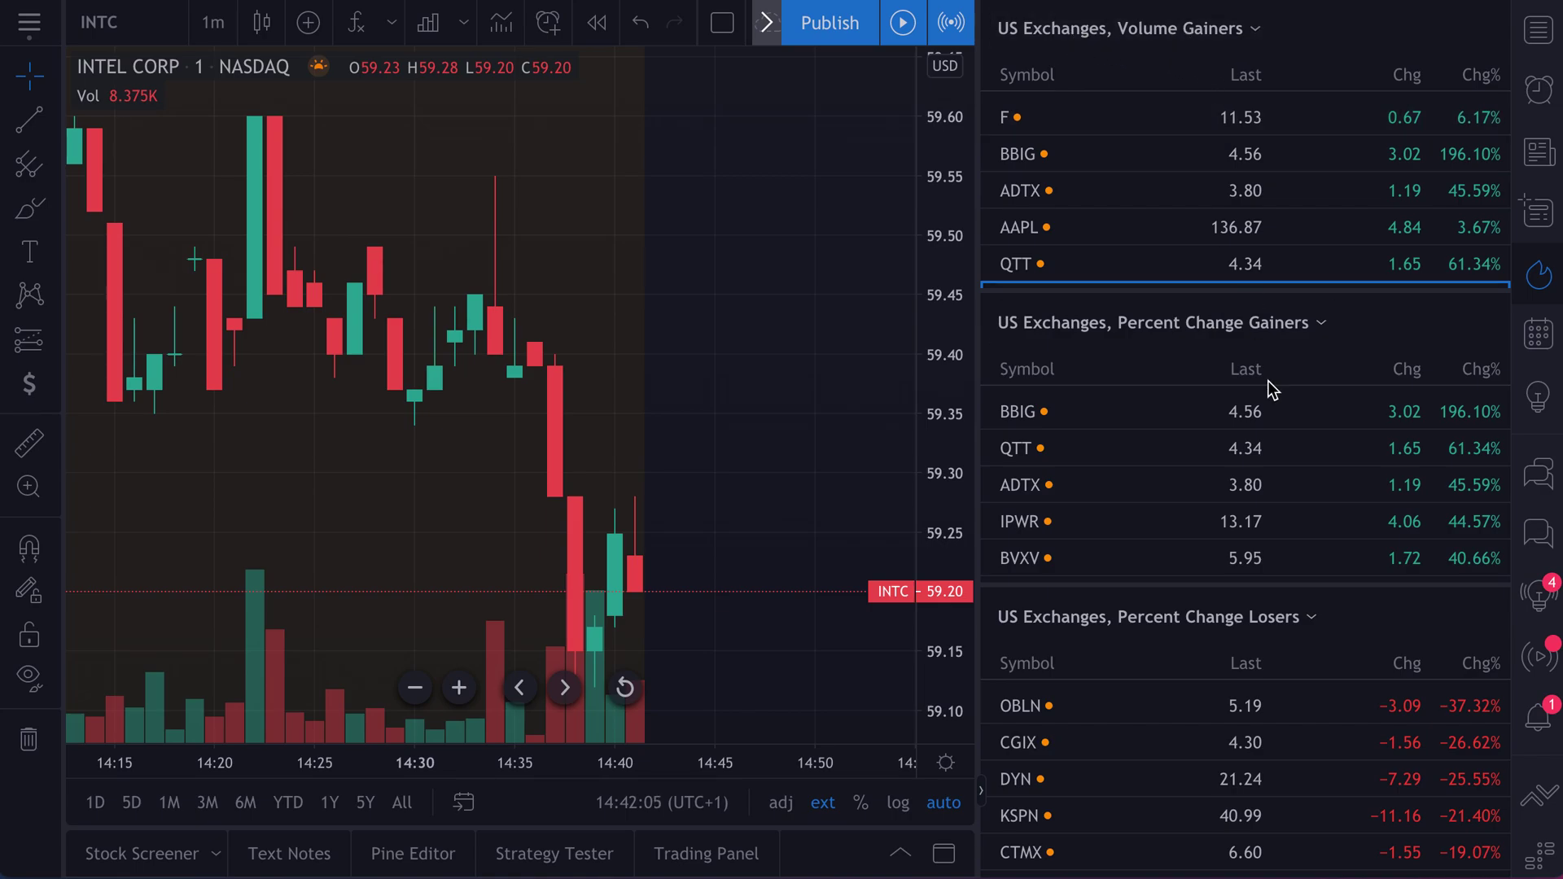
# Step: Enlarge the US Exchanges Volume Gainers hotlist, look through its symbols, and shrink it to three rows
pyautogui.moveTo(1228, 293); pyautogui.dragTo(1249, 595)
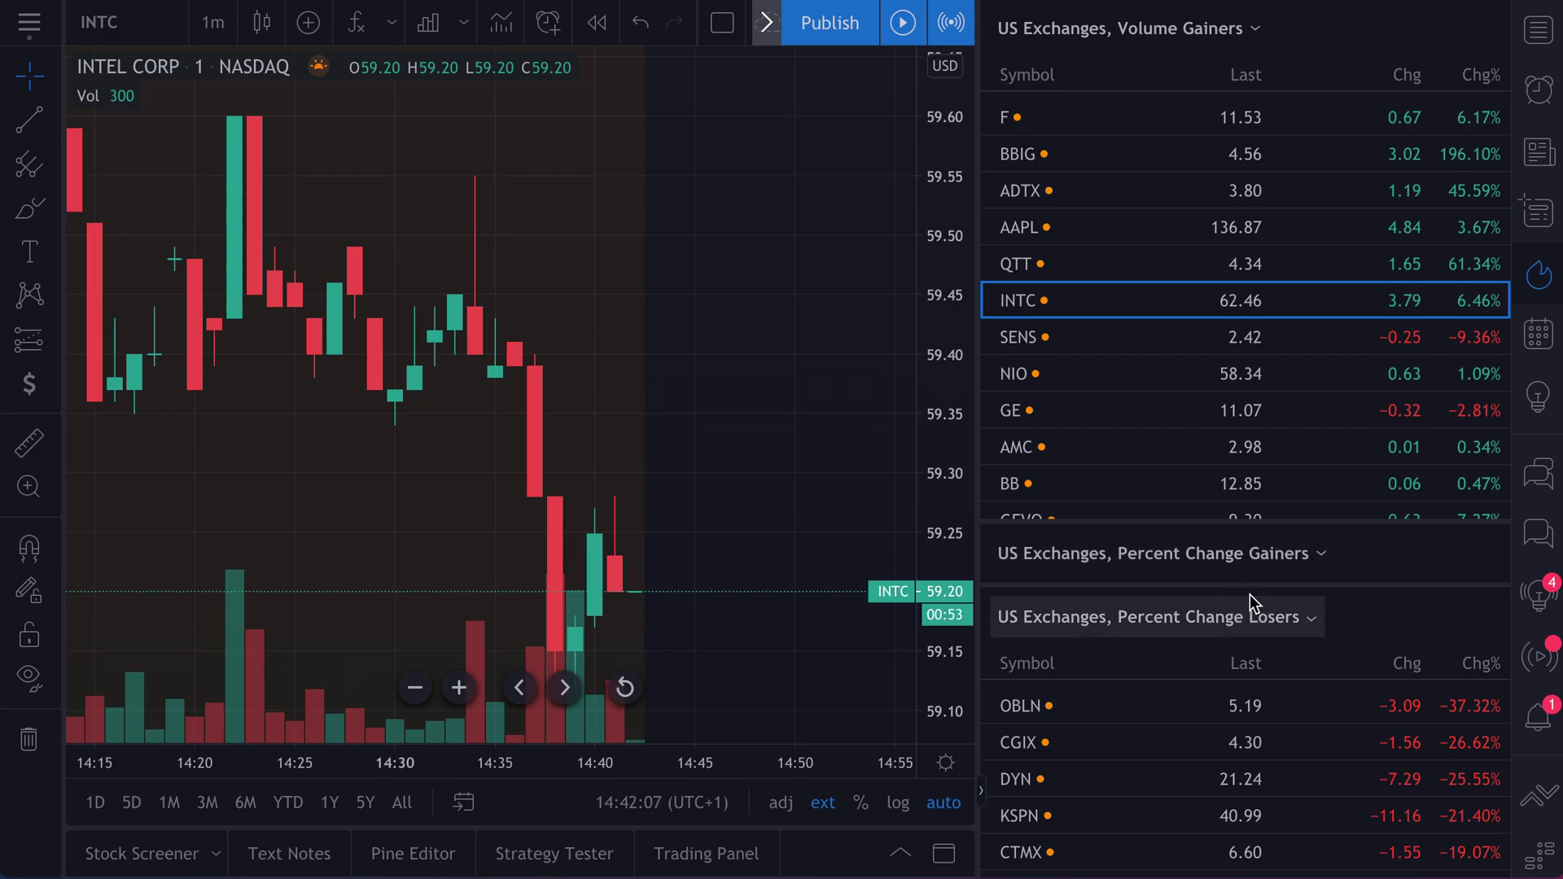
pyautogui.scroll(-4, 1132, 269)
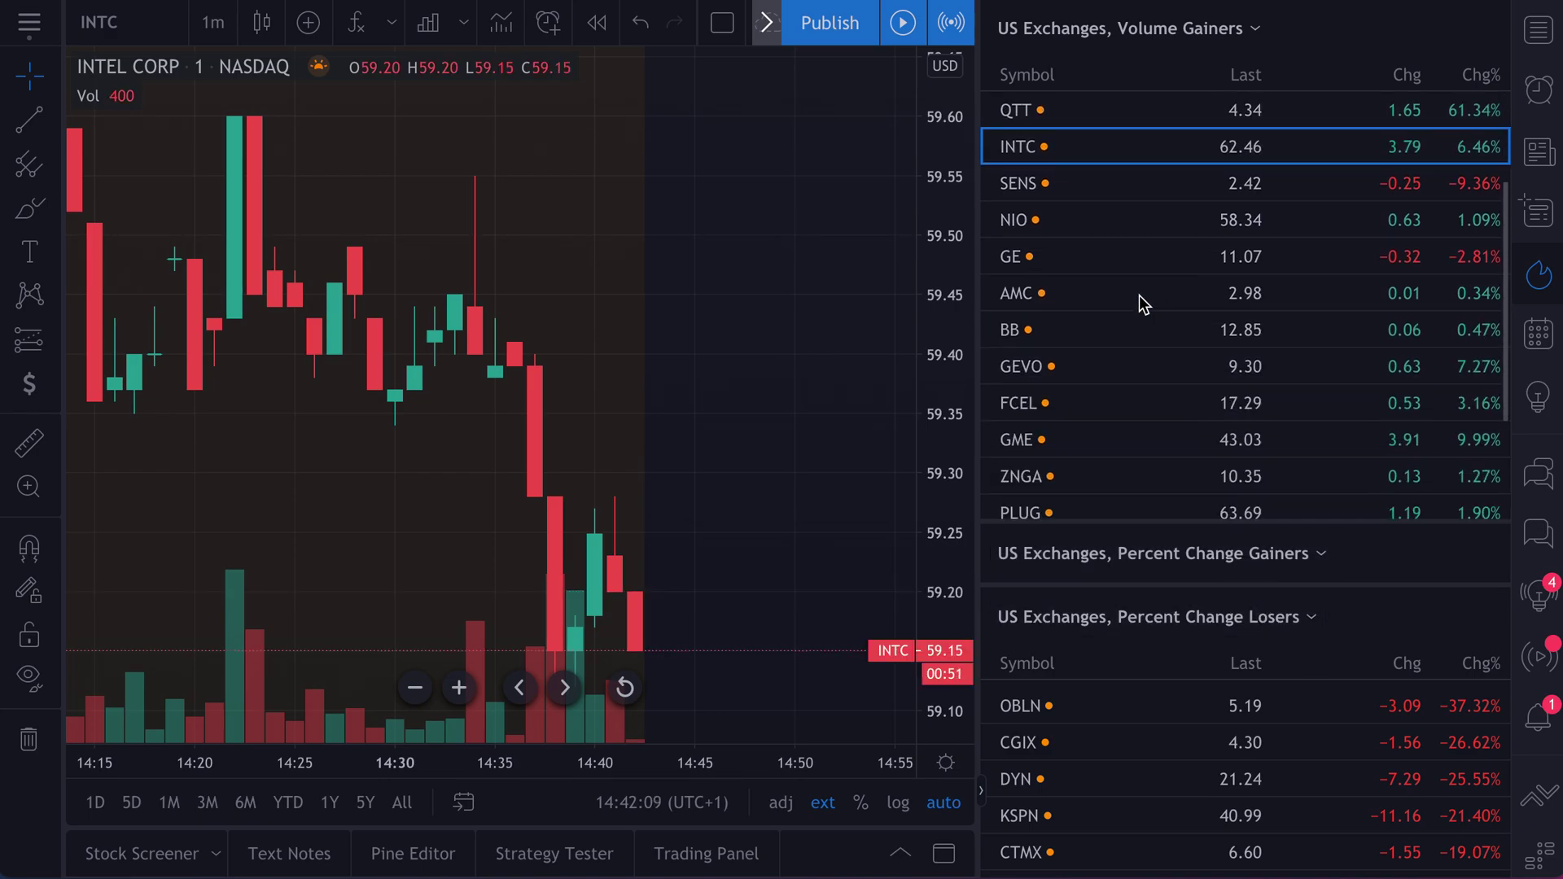
pyautogui.scroll(5, 1138, 276)
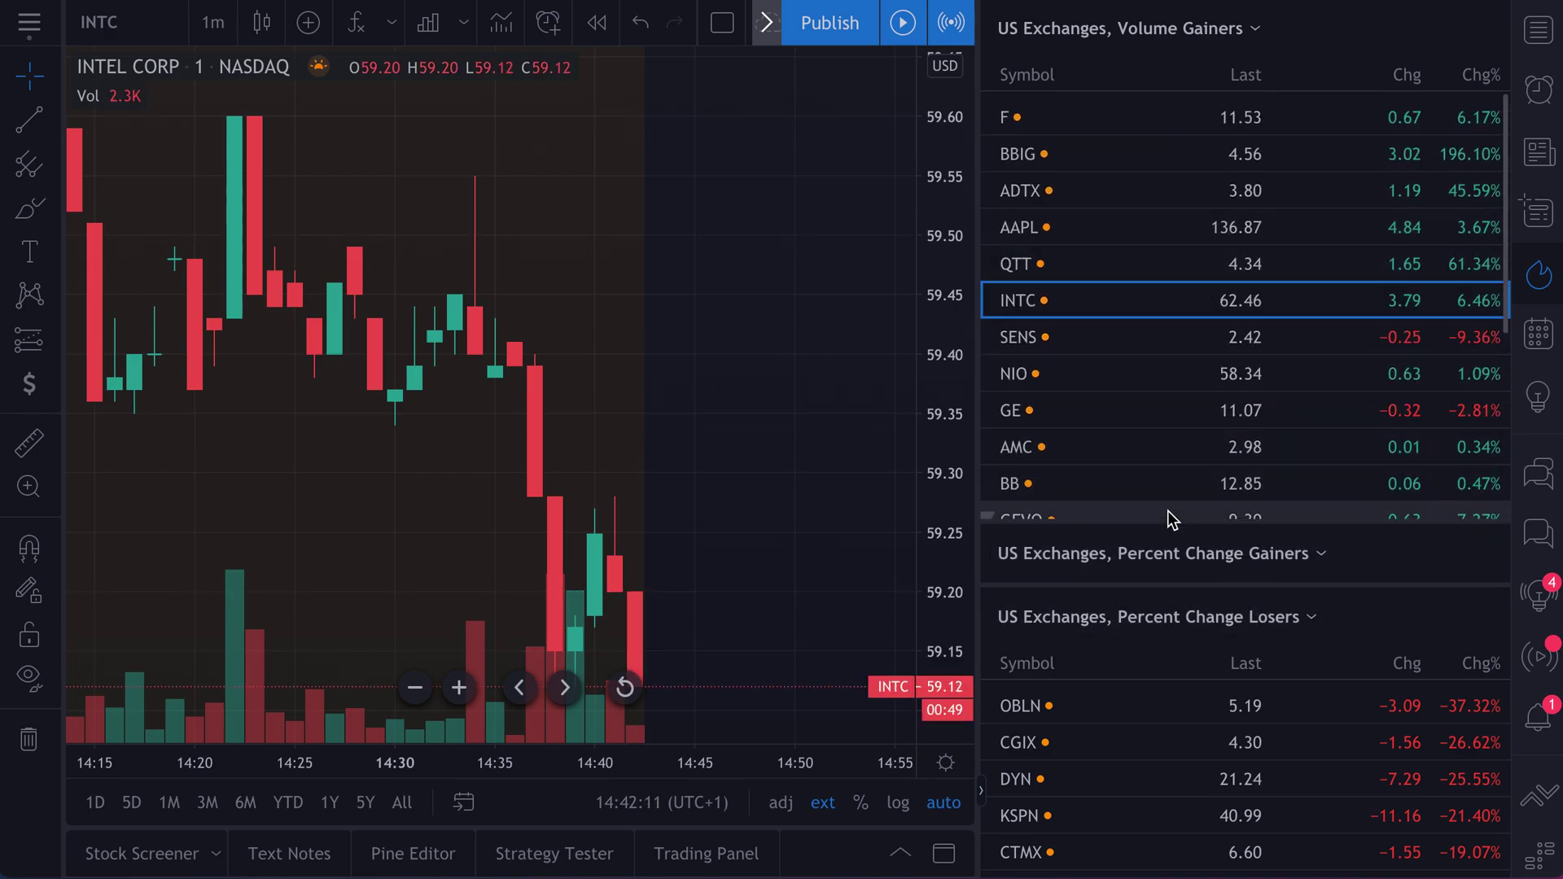
pyautogui.moveTo(1167, 522); pyautogui.dragTo(1171, 218)
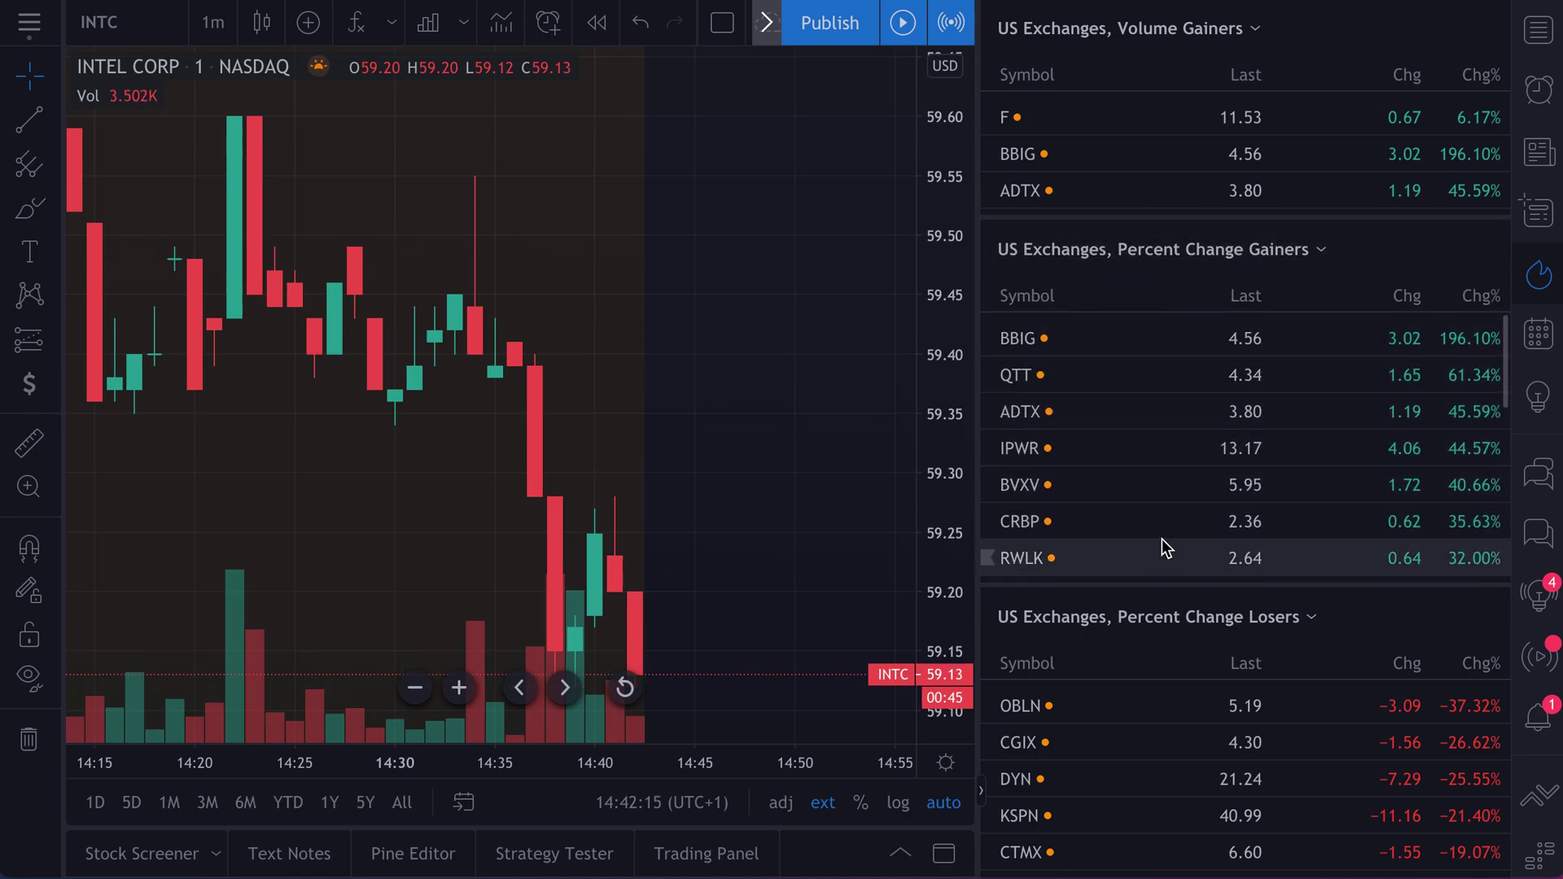
# Step: Look through the Percent Change Losers hotlist and resize the three hotlists so that Percent Change Gainers gets the most room
pyautogui.scroll(-2, 1181, 740)
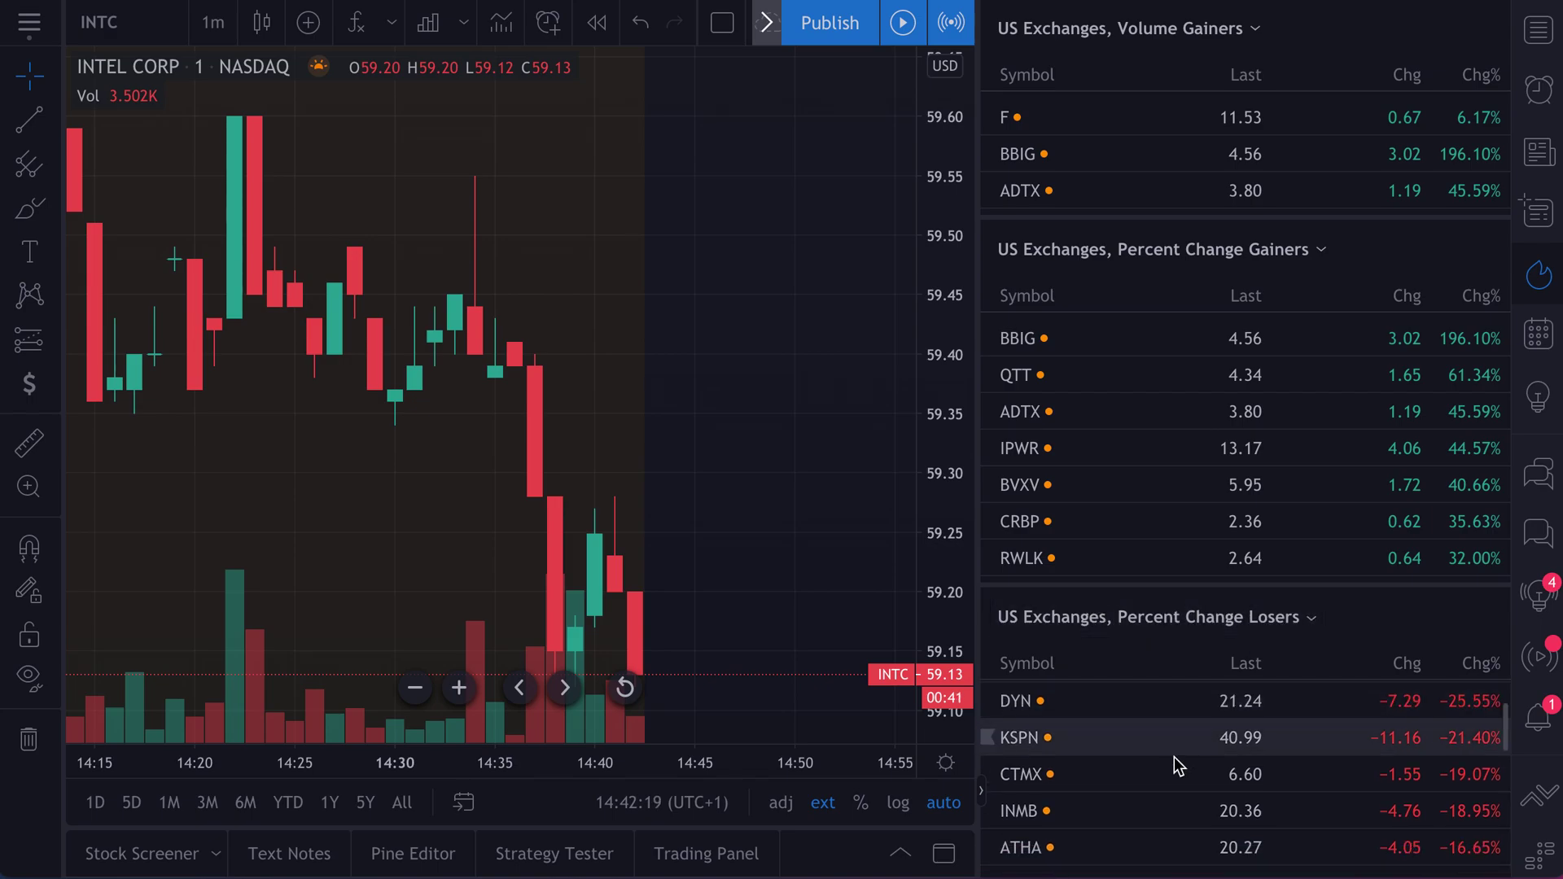
pyautogui.scroll(2, 1169, 750)
pyautogui.moveTo(1186, 586); pyautogui.dragTo(1169, 284)
pyautogui.moveTo(1164, 276); pyautogui.dragTo(1186, 660)
pyautogui.moveTo(1207, 219); pyautogui.dragTo(1194, 276)
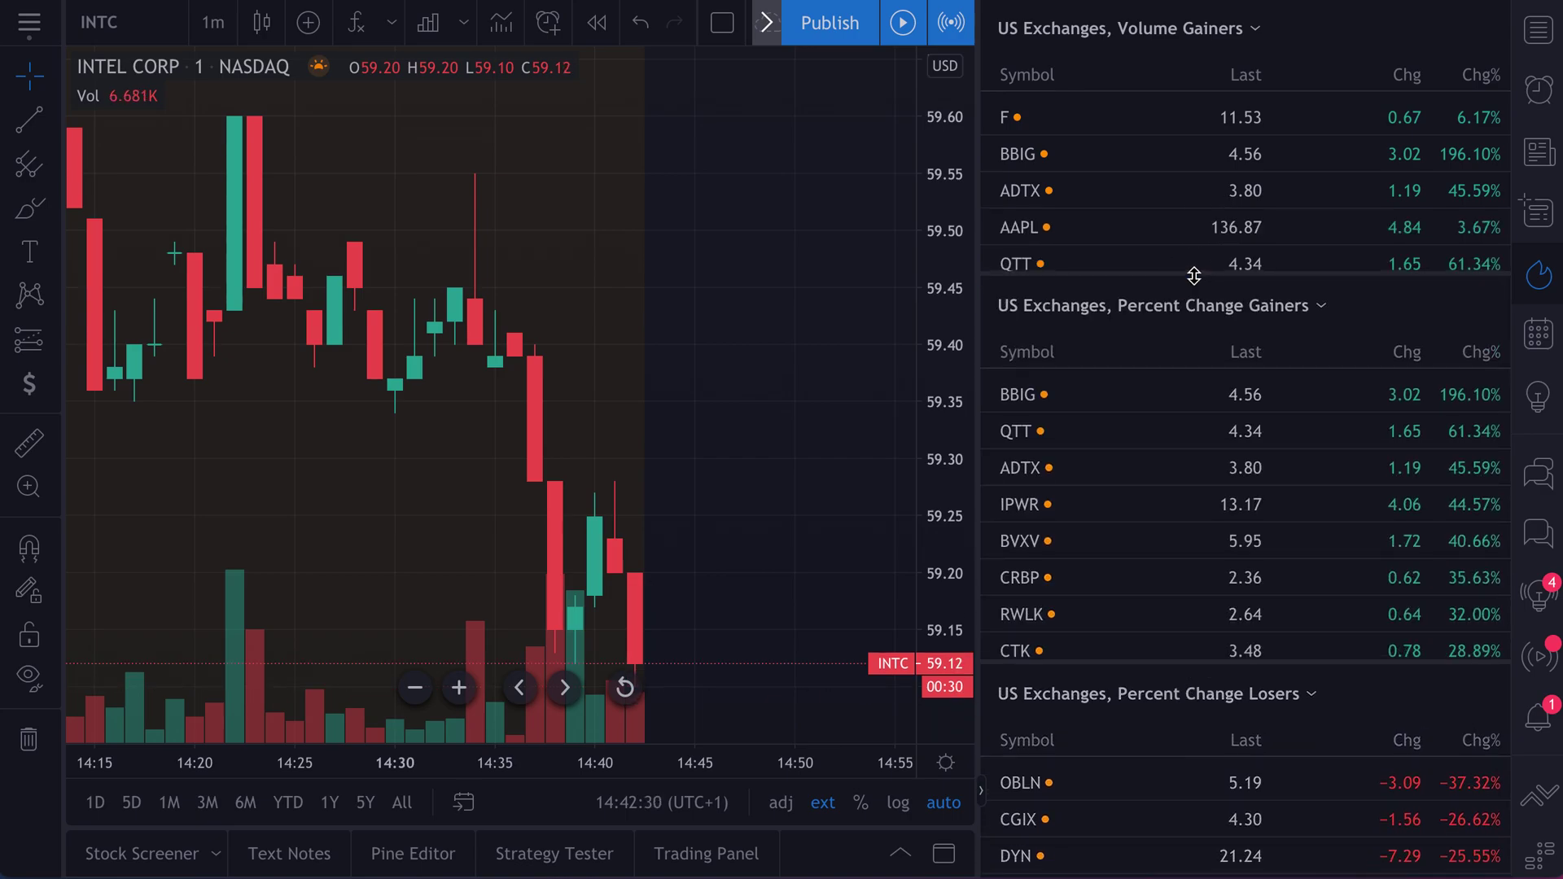
# Step: Examine the exchanges and hotlist types available for the first hotlist, including US Exchanges and India (NSE), keeping Volume Gainers selected
pyautogui.click(1166, 23)
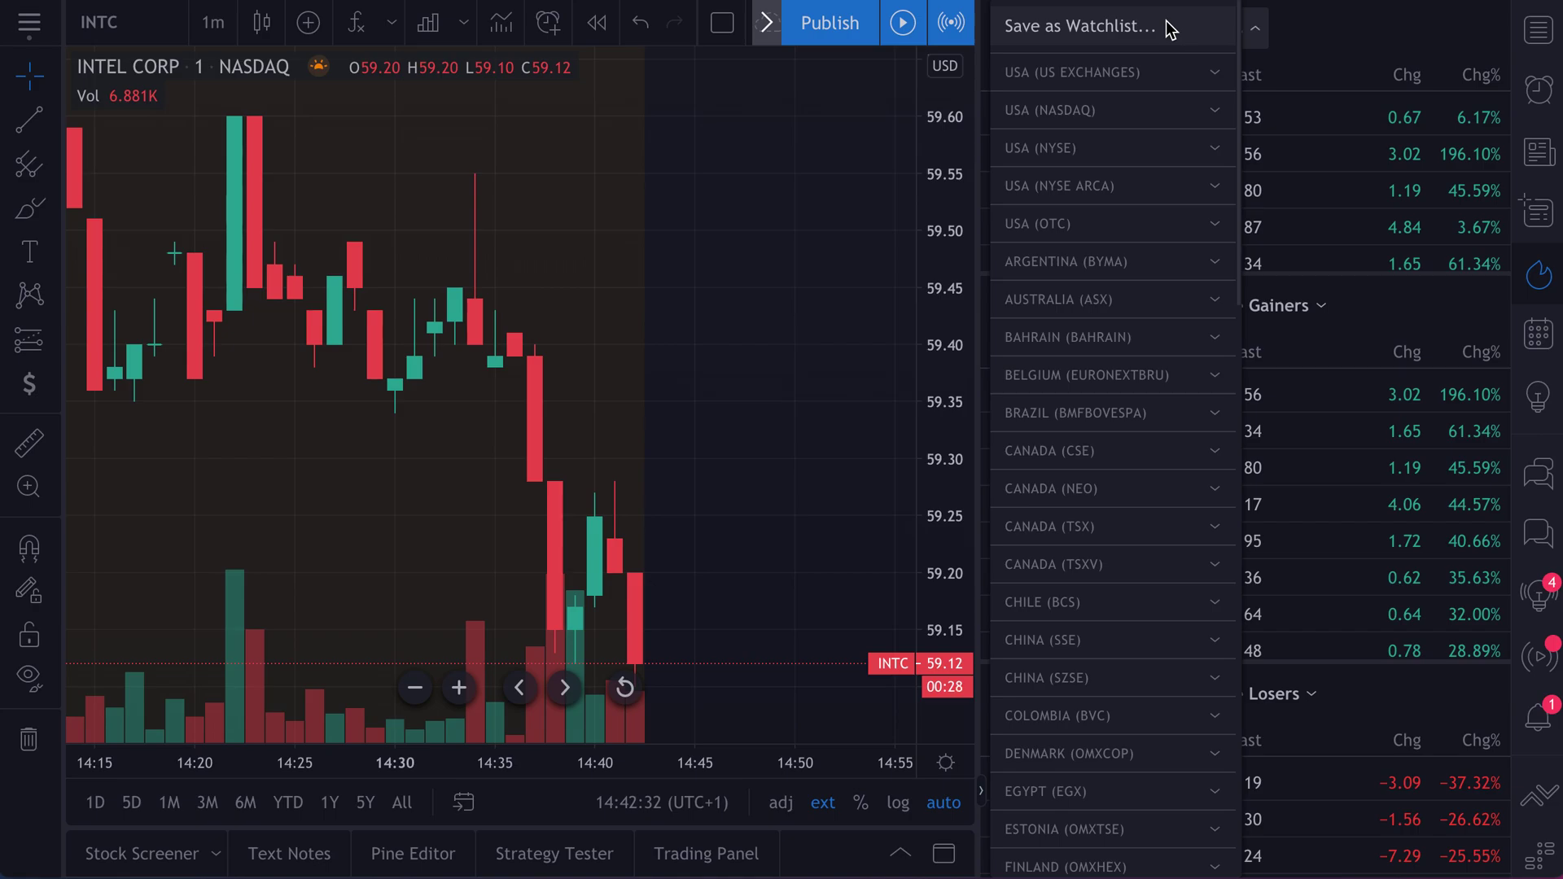
pyautogui.click(1184, 69)
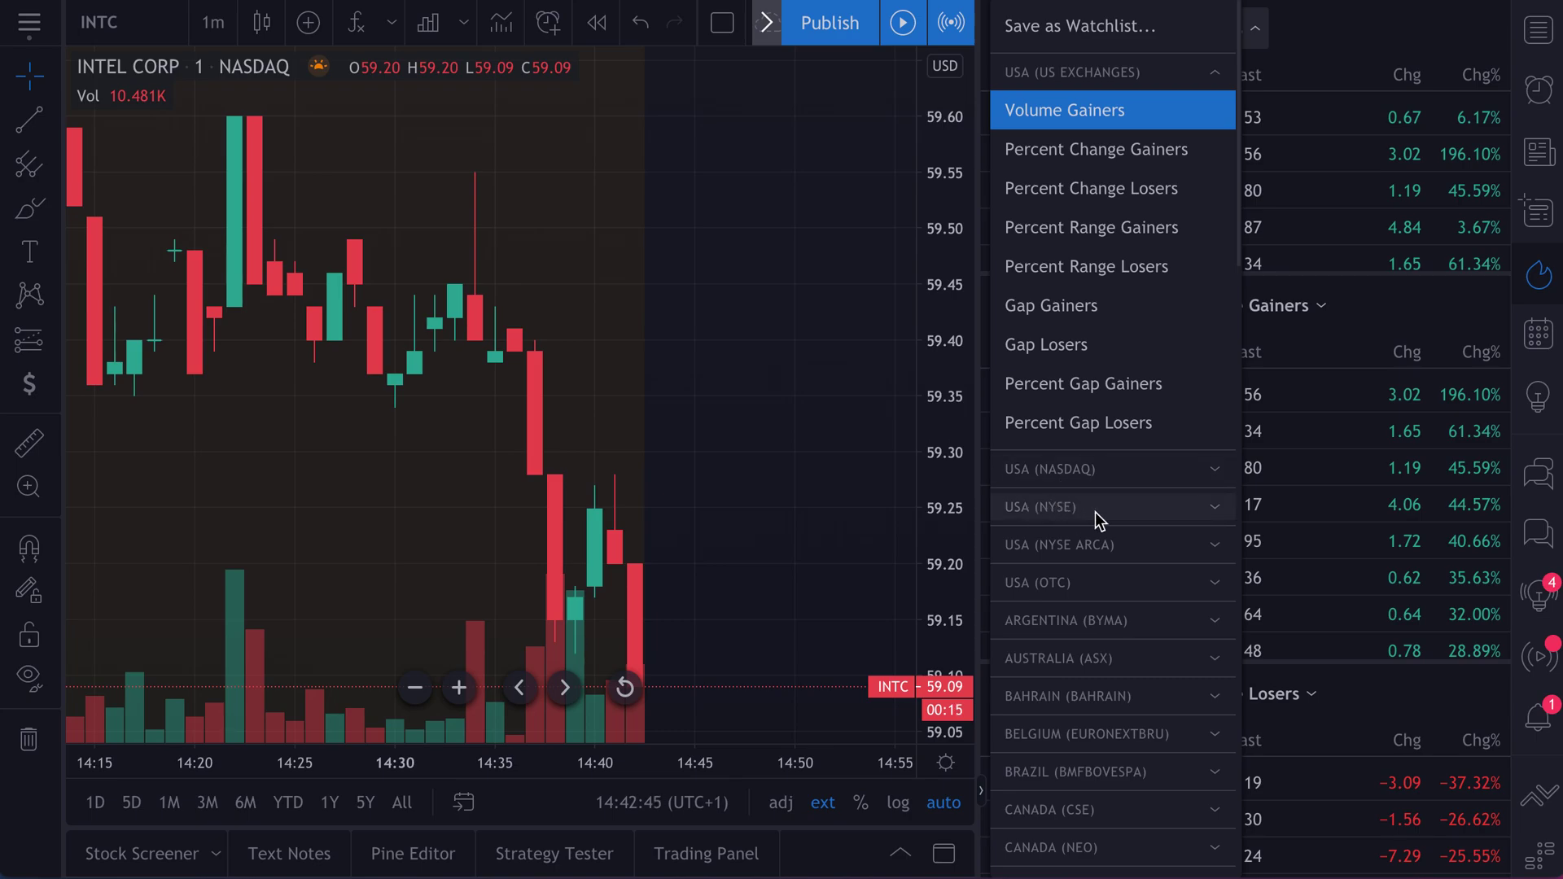
pyautogui.scroll(-1, 1082, 548)
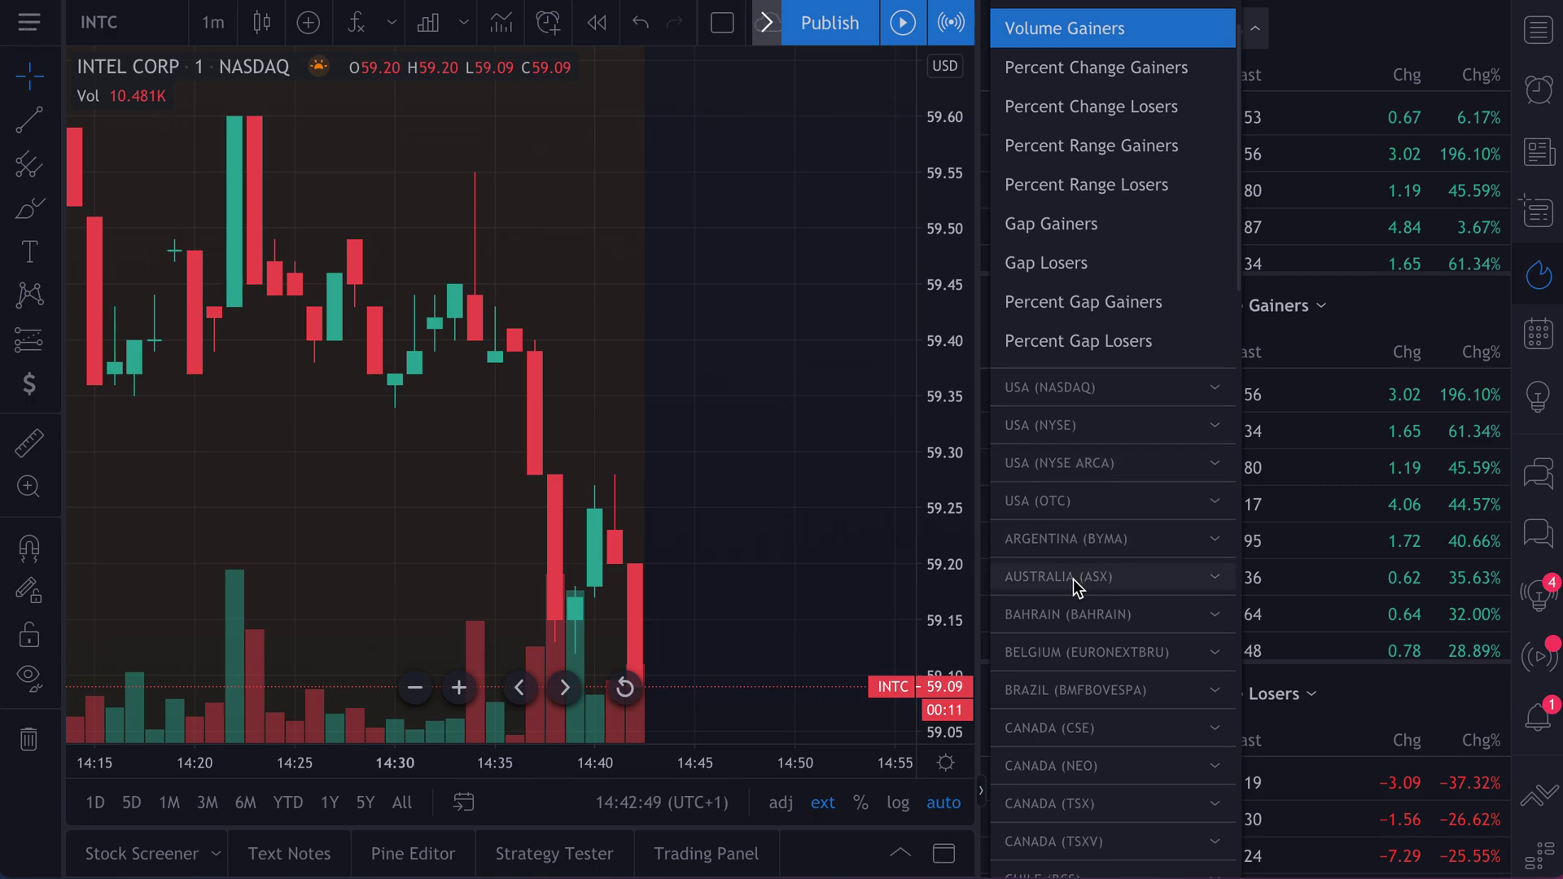
pyautogui.scroll(-5, 1074, 579)
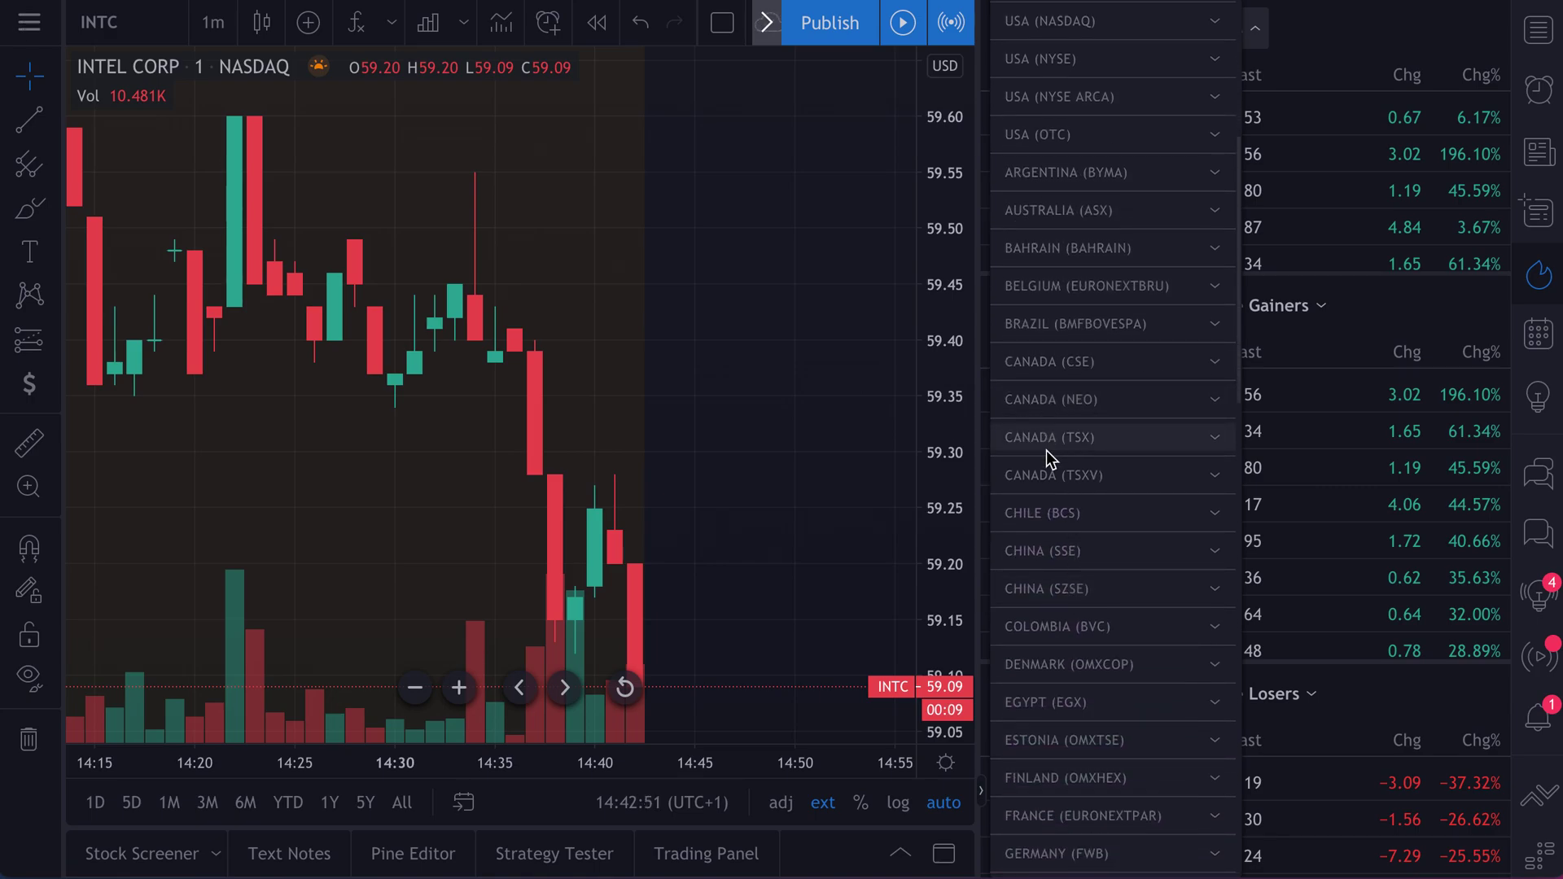
pyautogui.scroll(-6, 1070, 676)
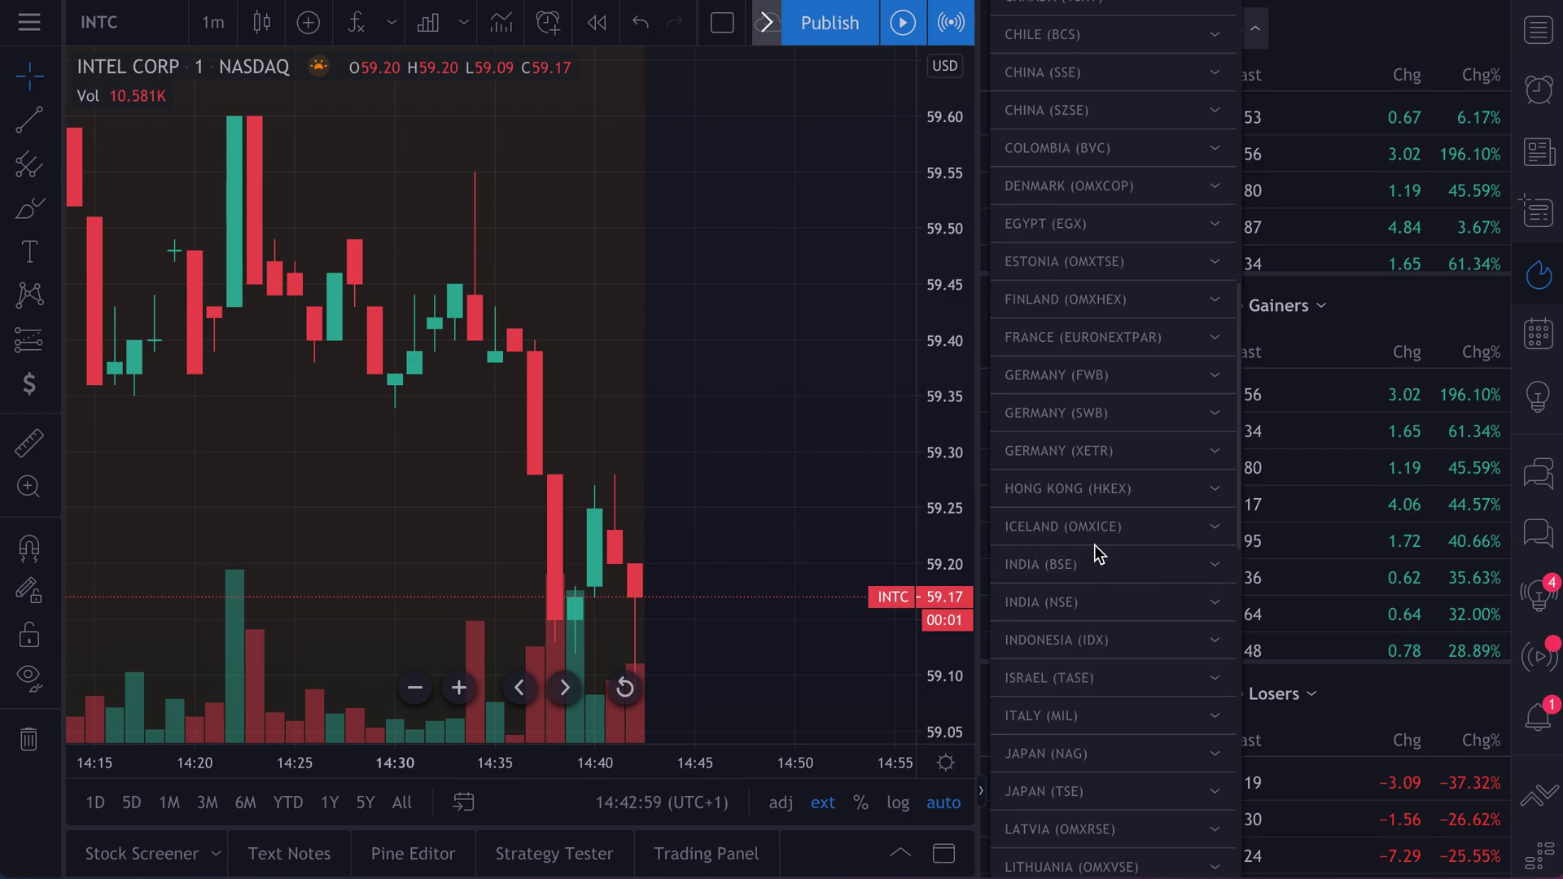
pyautogui.scroll(-2, 1094, 545)
pyautogui.click(1209, 432)
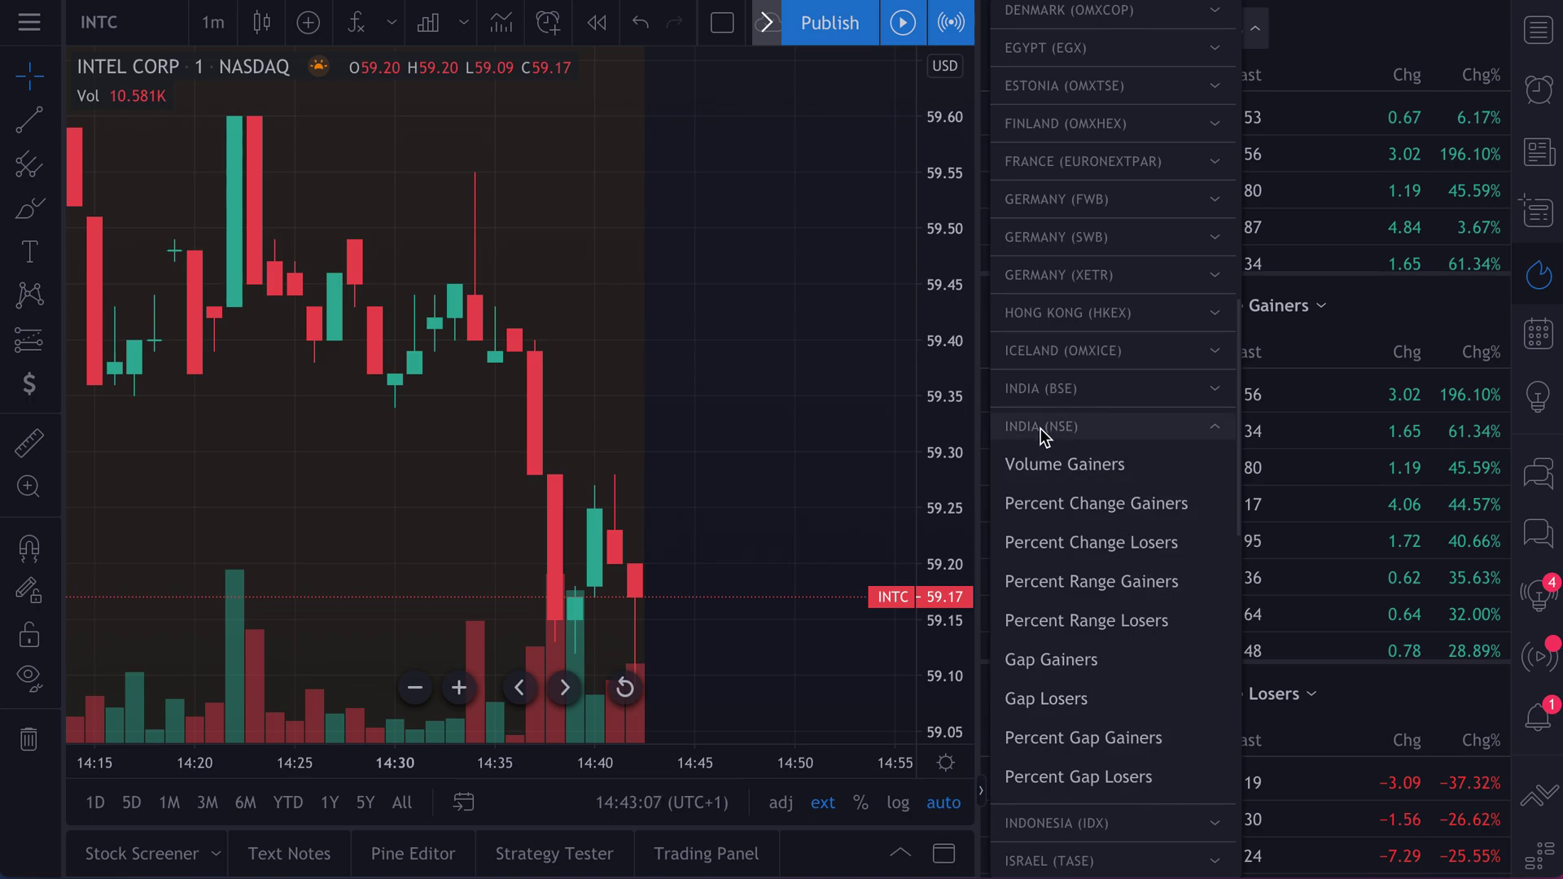
pyautogui.click(1082, 425)
pyautogui.scroll(10, 1106, 347)
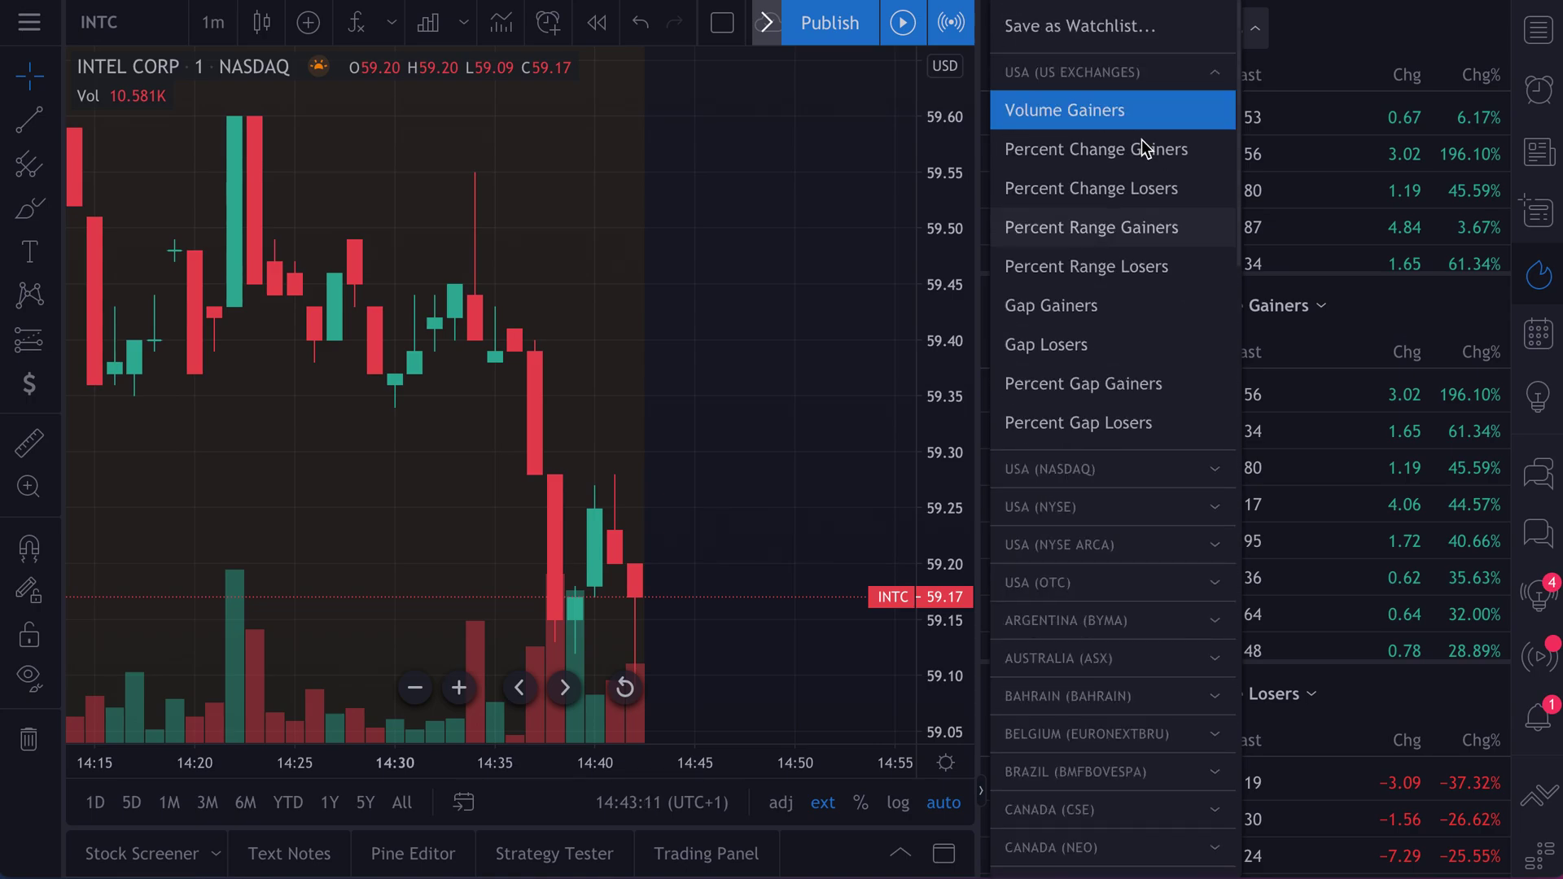
pyautogui.click(1329, 74)
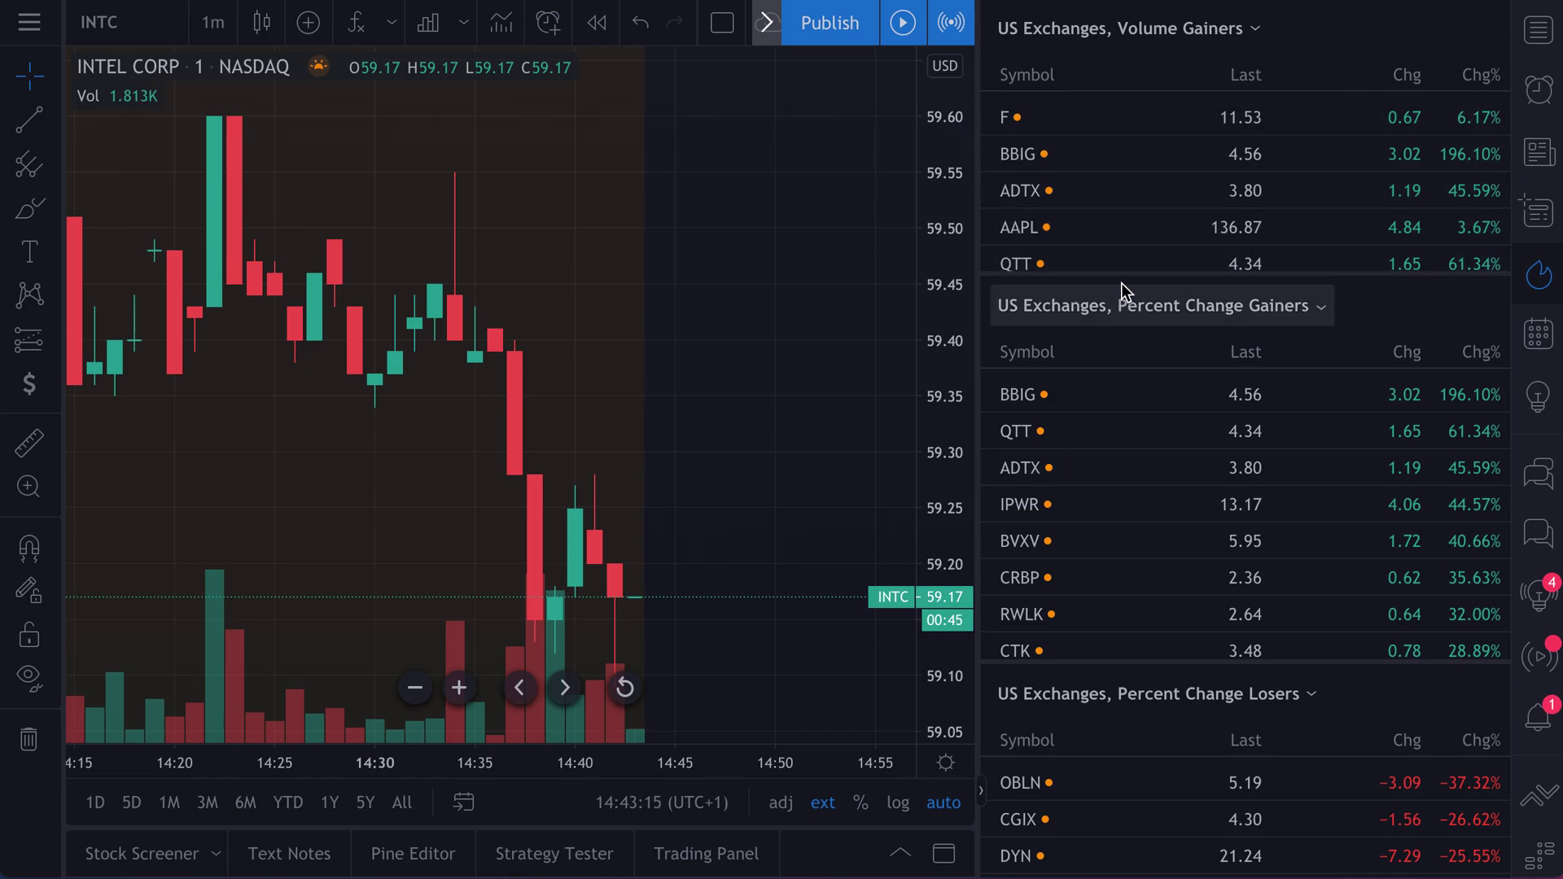
# Step: Enlarge the Volume Gainers hotlist and chart several of its symbols in turn, including F and GE, ending on AAPL
pyautogui.moveTo(1124, 275); pyautogui.dragTo(1125, 529)
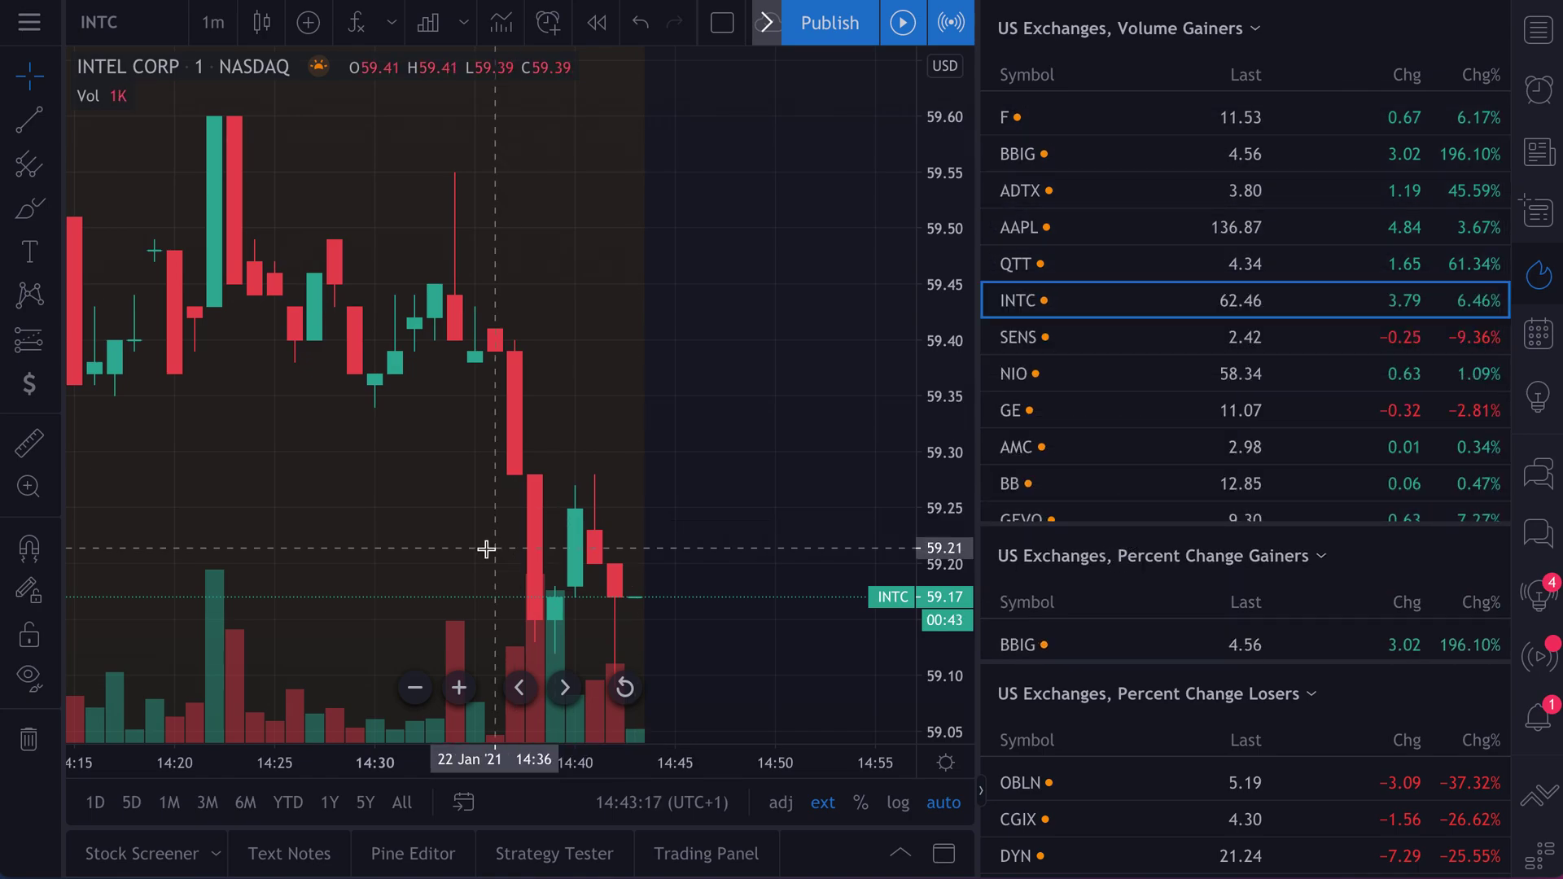
pyautogui.click(1072, 115)
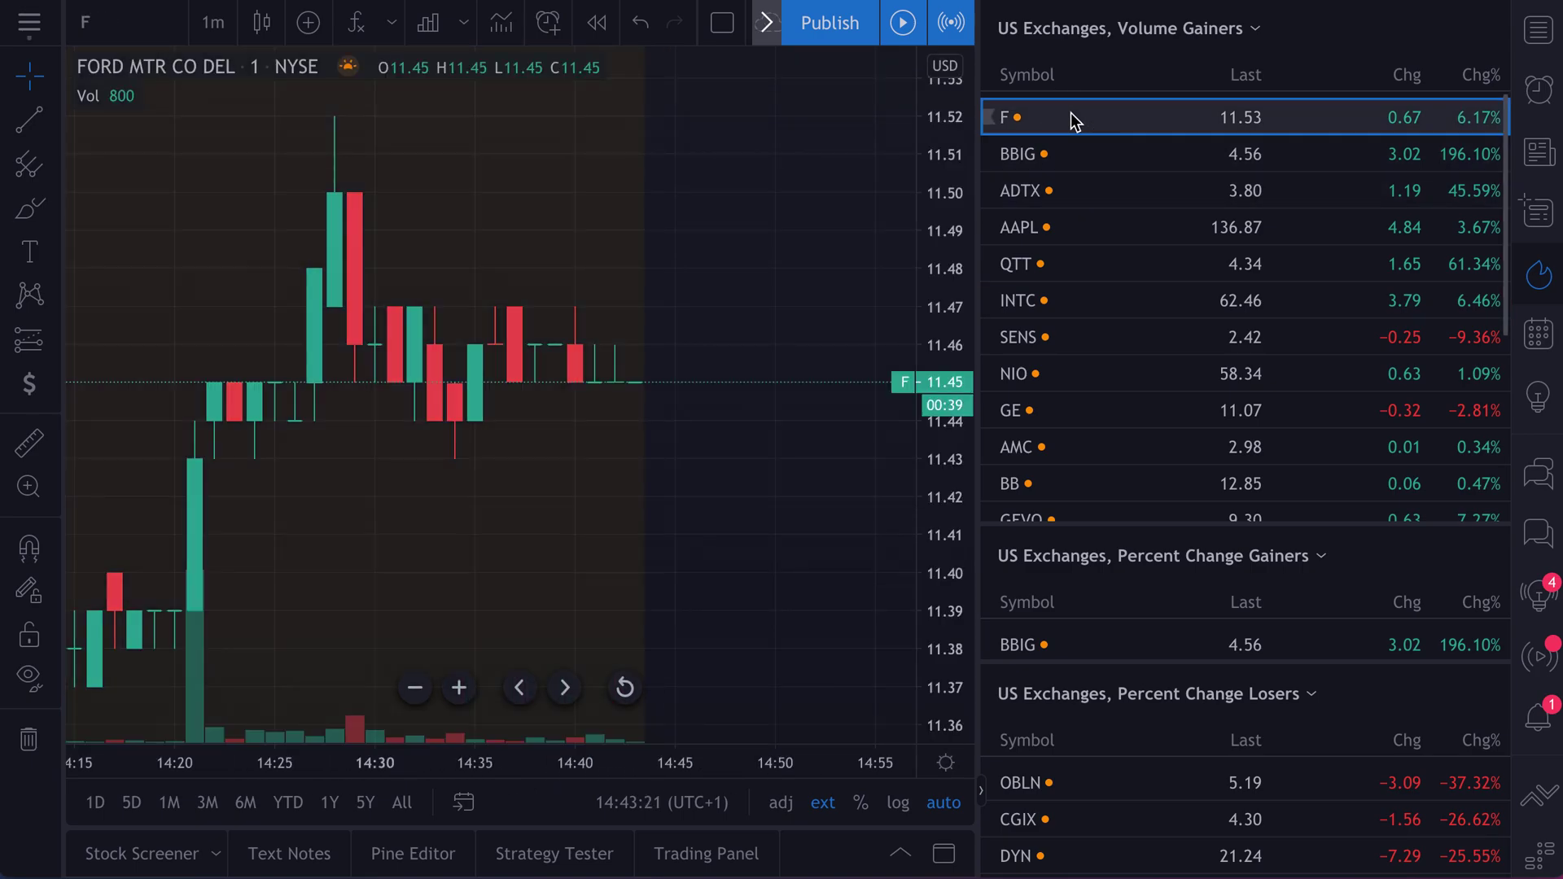
pyautogui.click(1095, 345)
pyautogui.click(1066, 377)
pyautogui.click(1064, 411)
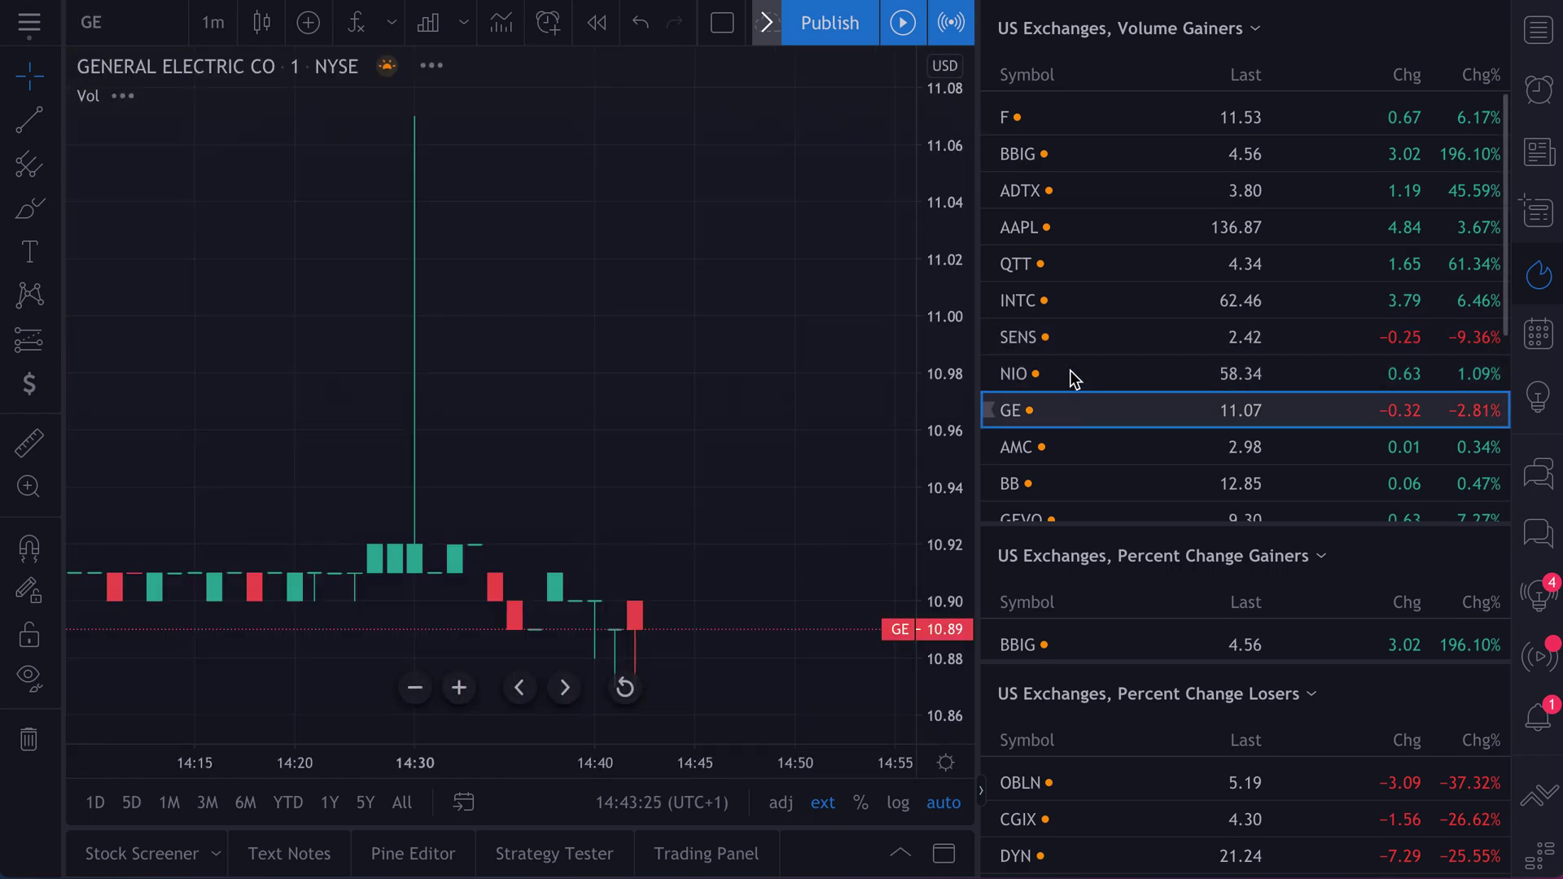
pyautogui.click(1082, 260)
pyautogui.click(1083, 229)
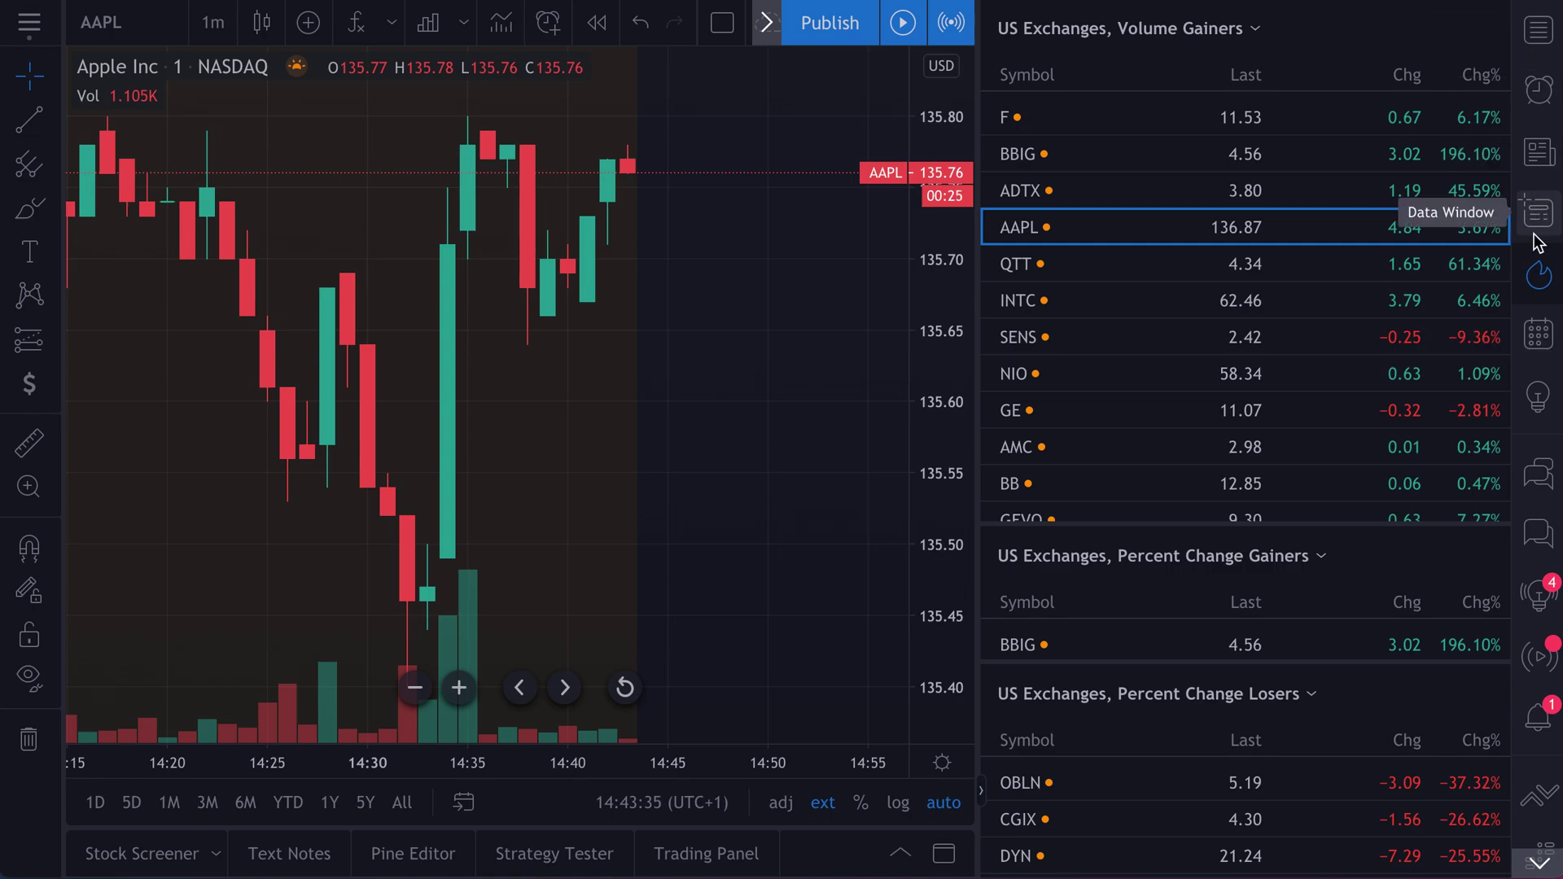
# Step: Replace the Hotlists with the economic and earnings calendars, and change the chart symbol to EURUSD from FXCM
pyautogui.click(1539, 275)
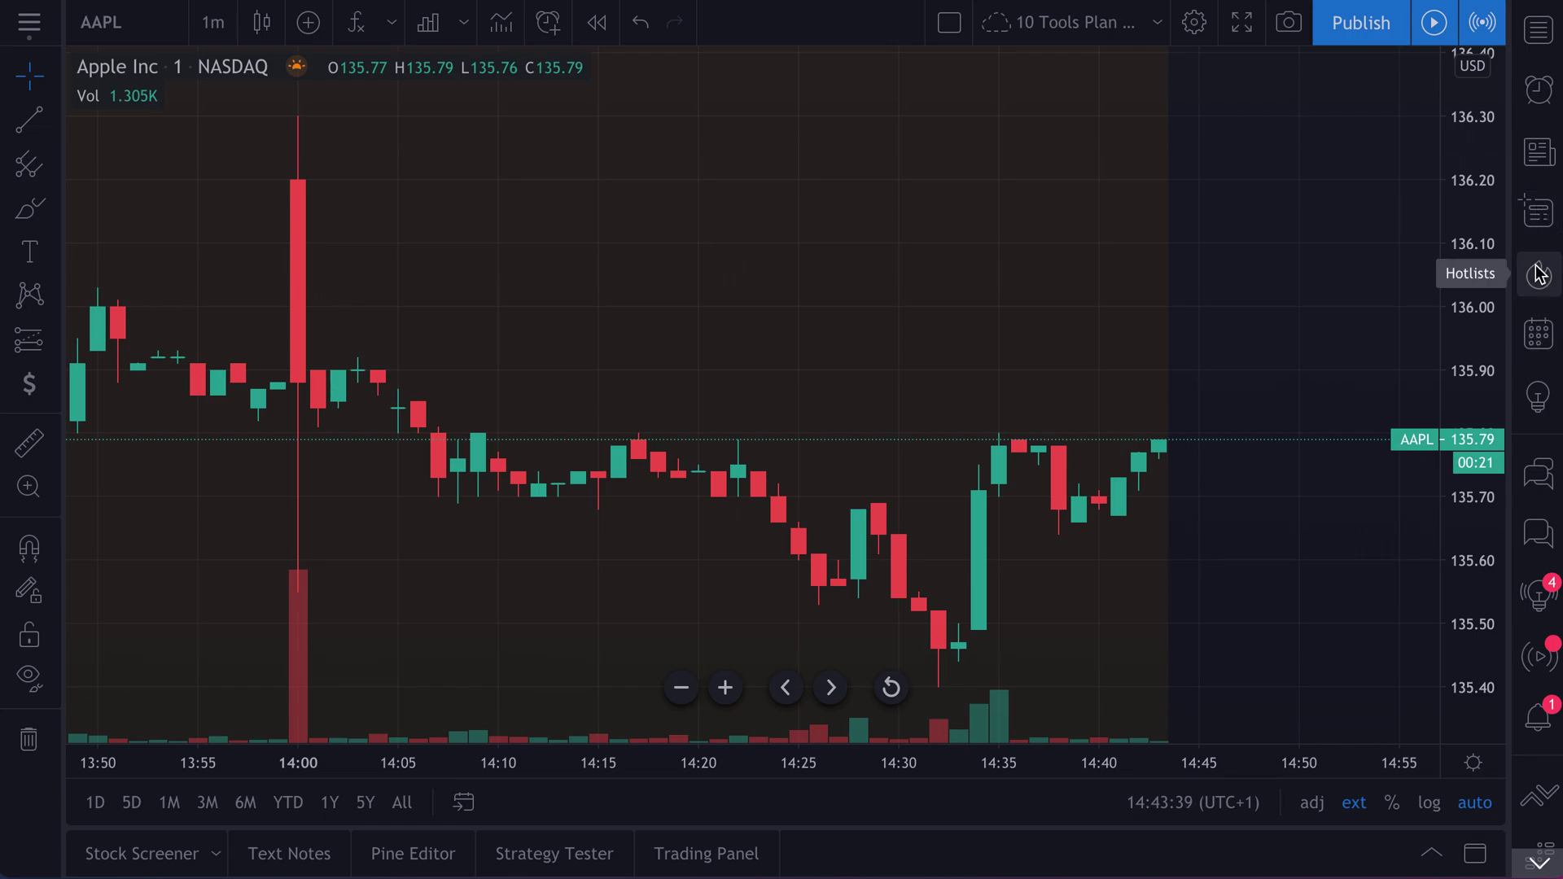
pyautogui.click(1539, 340)
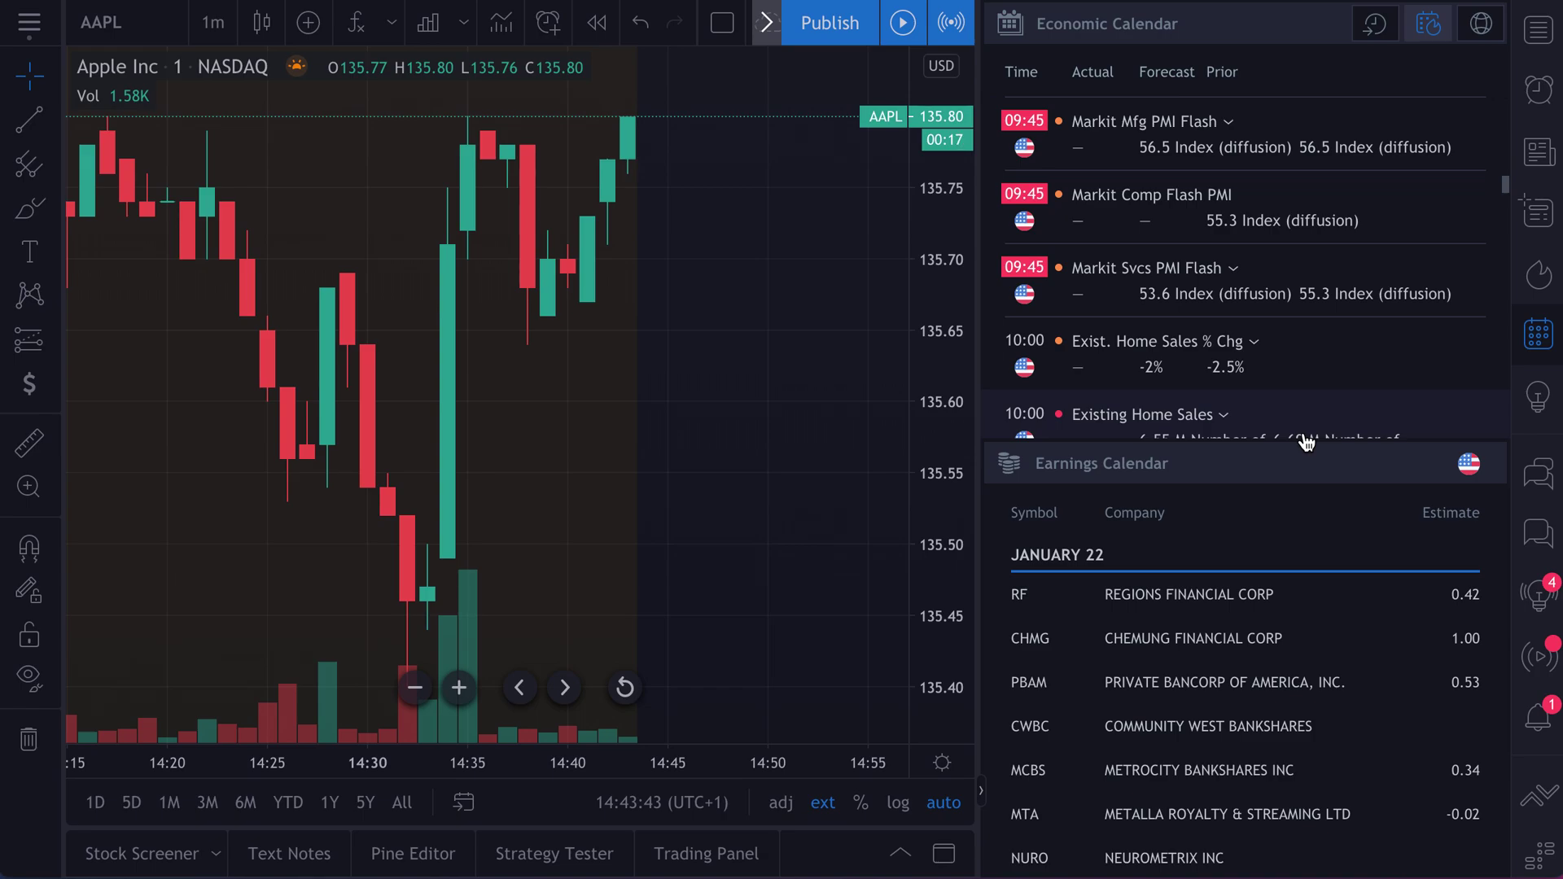
pyautogui.click(135, 32)
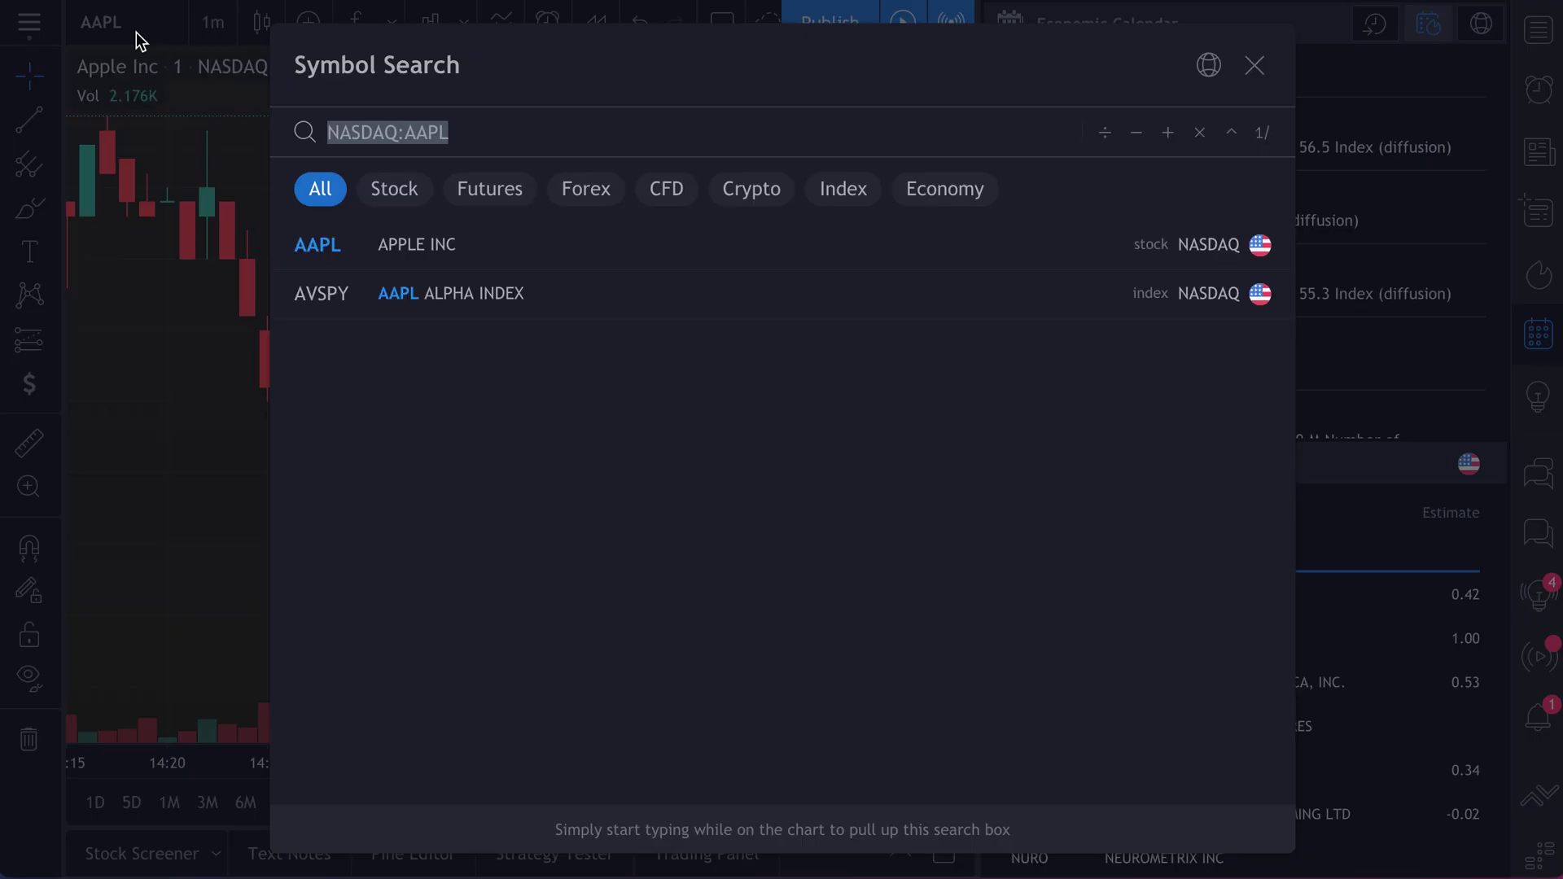
pyautogui.write('EURSD')
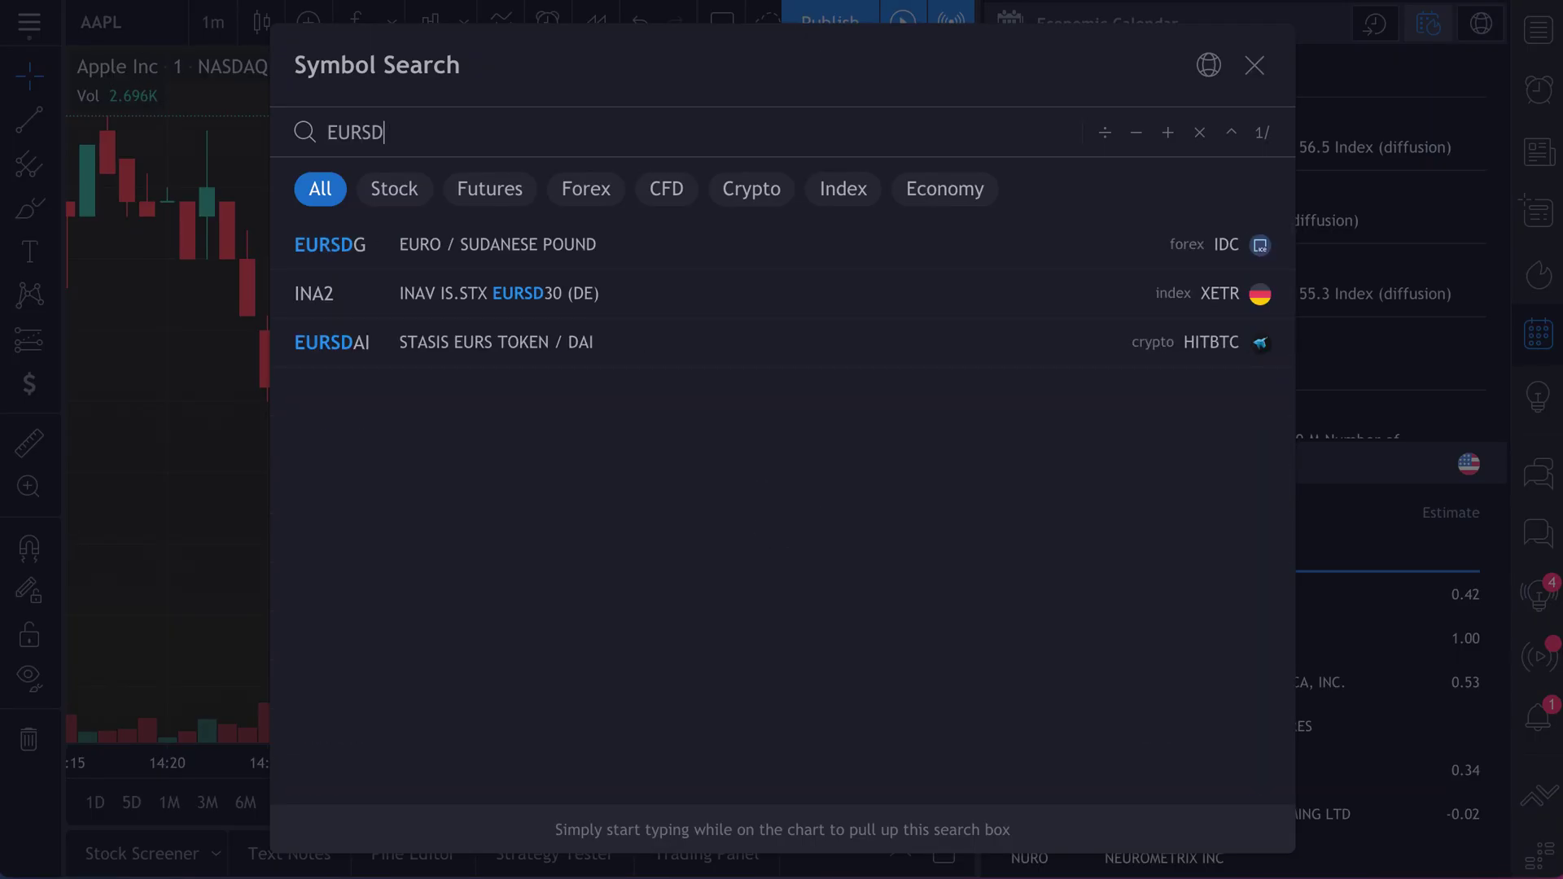
pyautogui.press('BackSpace')
pyautogui.press('BackSpace')
pyautogui.write('USD')
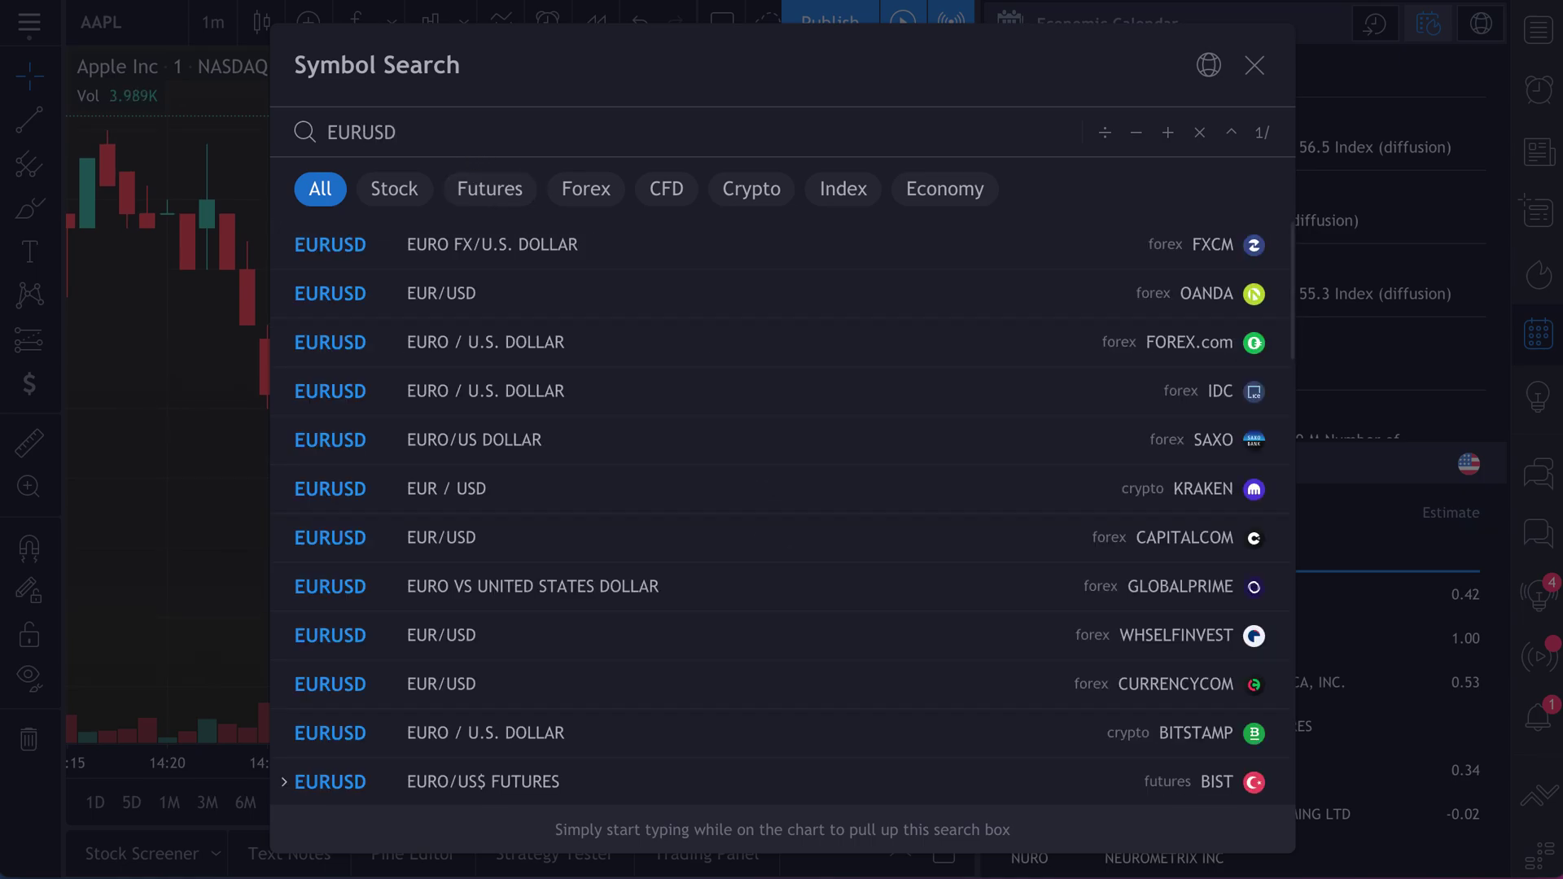
pyautogui.click(492, 243)
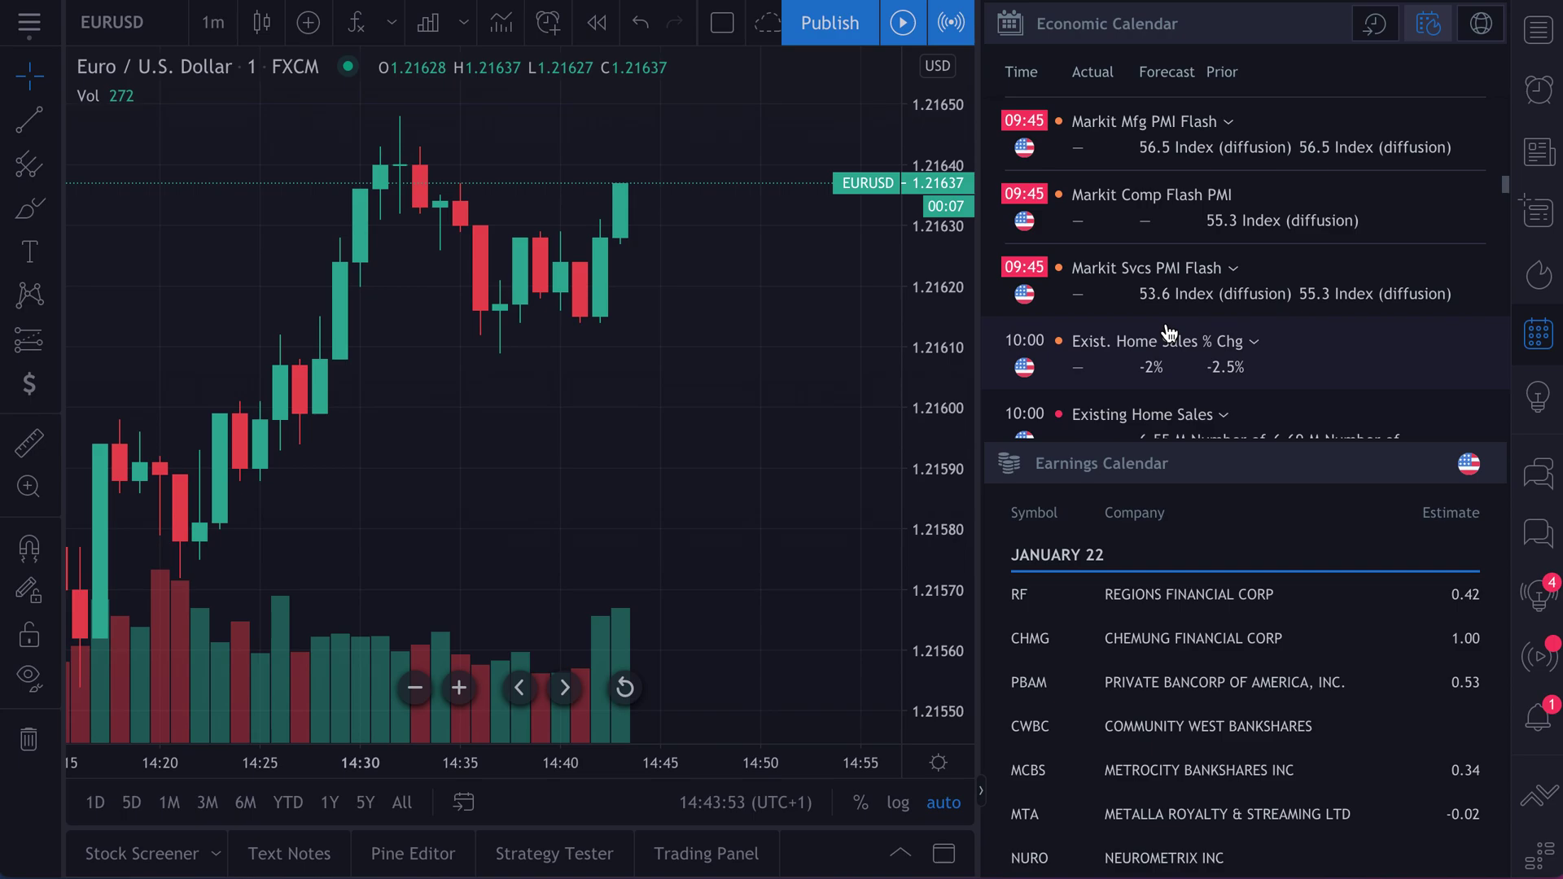
# Step: Enlarge the Economic Calendar and examine the past and upcoming events around January 22 with their actual, forecast and prior values
pyautogui.moveTo(1199, 443); pyautogui.dragTo(1213, 676)
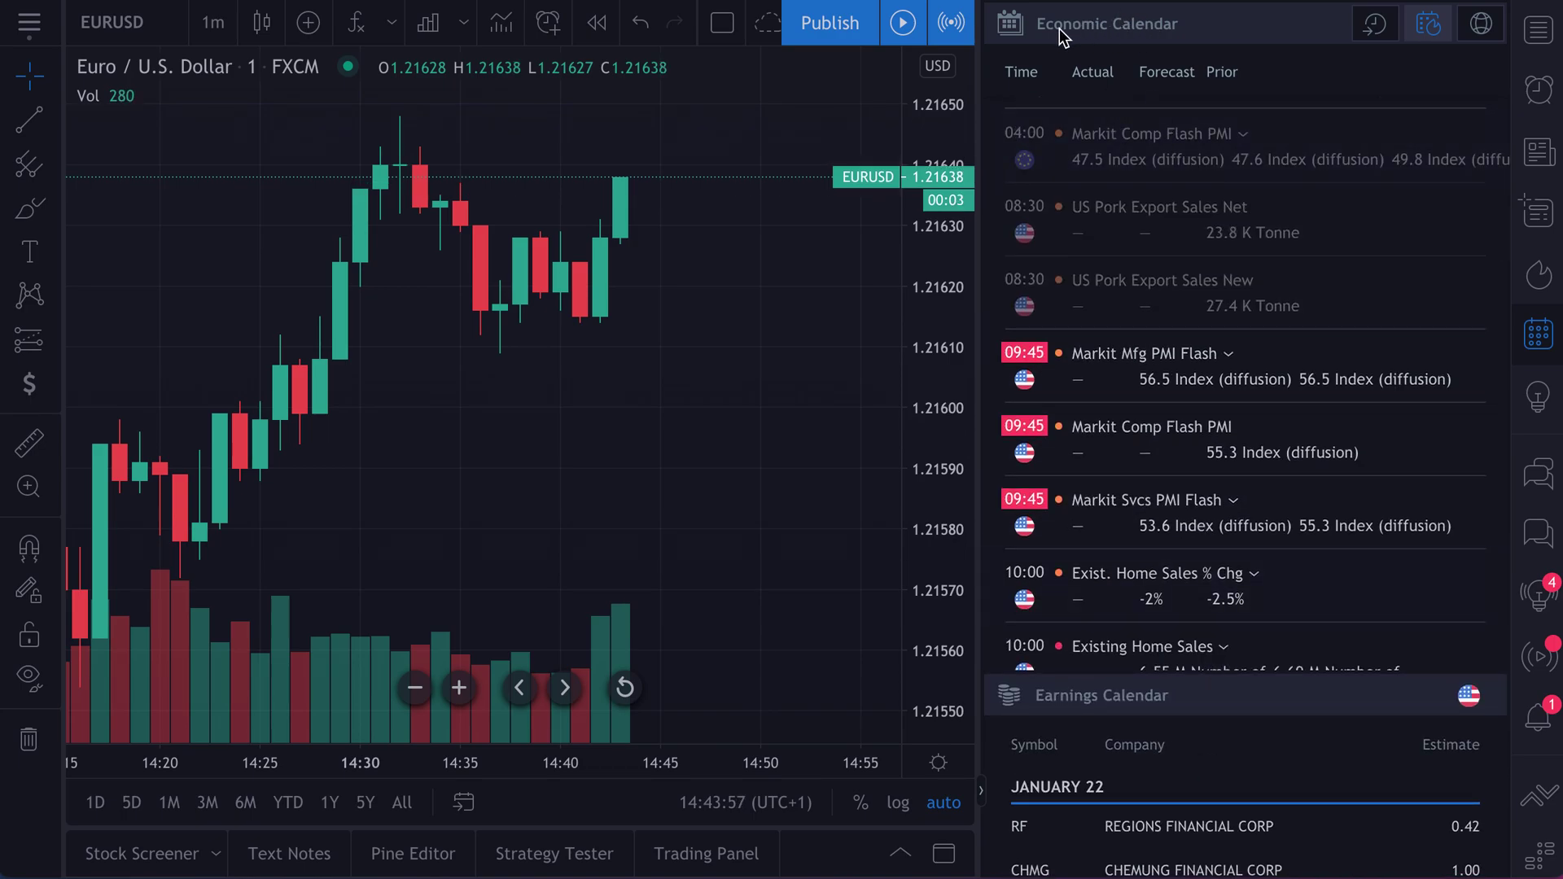
pyautogui.scroll(-3, 1185, 346)
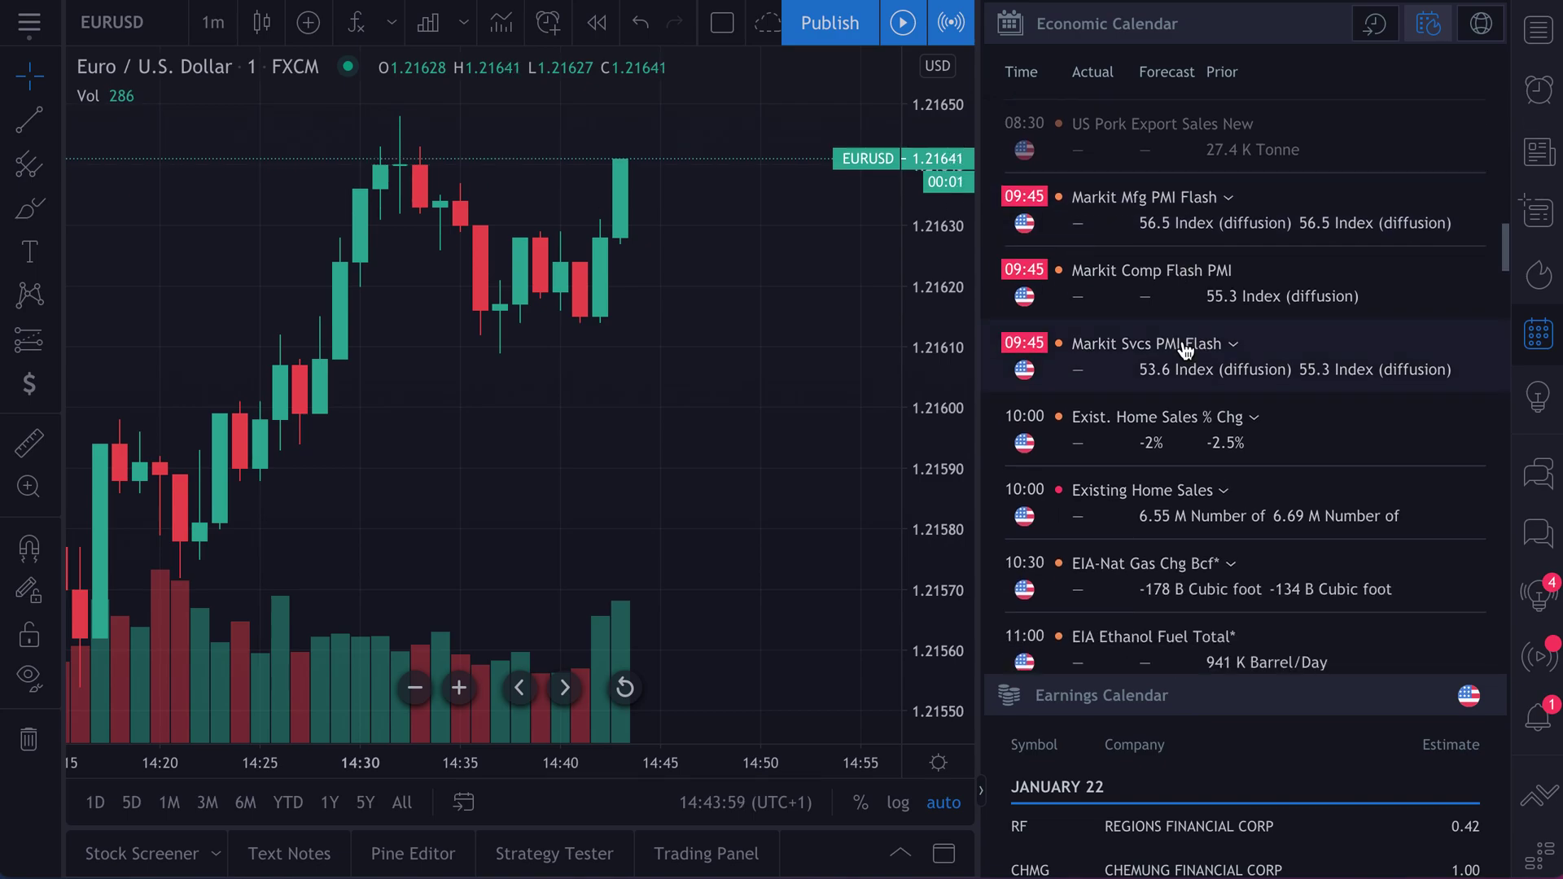
pyautogui.scroll(-3, 1185, 349)
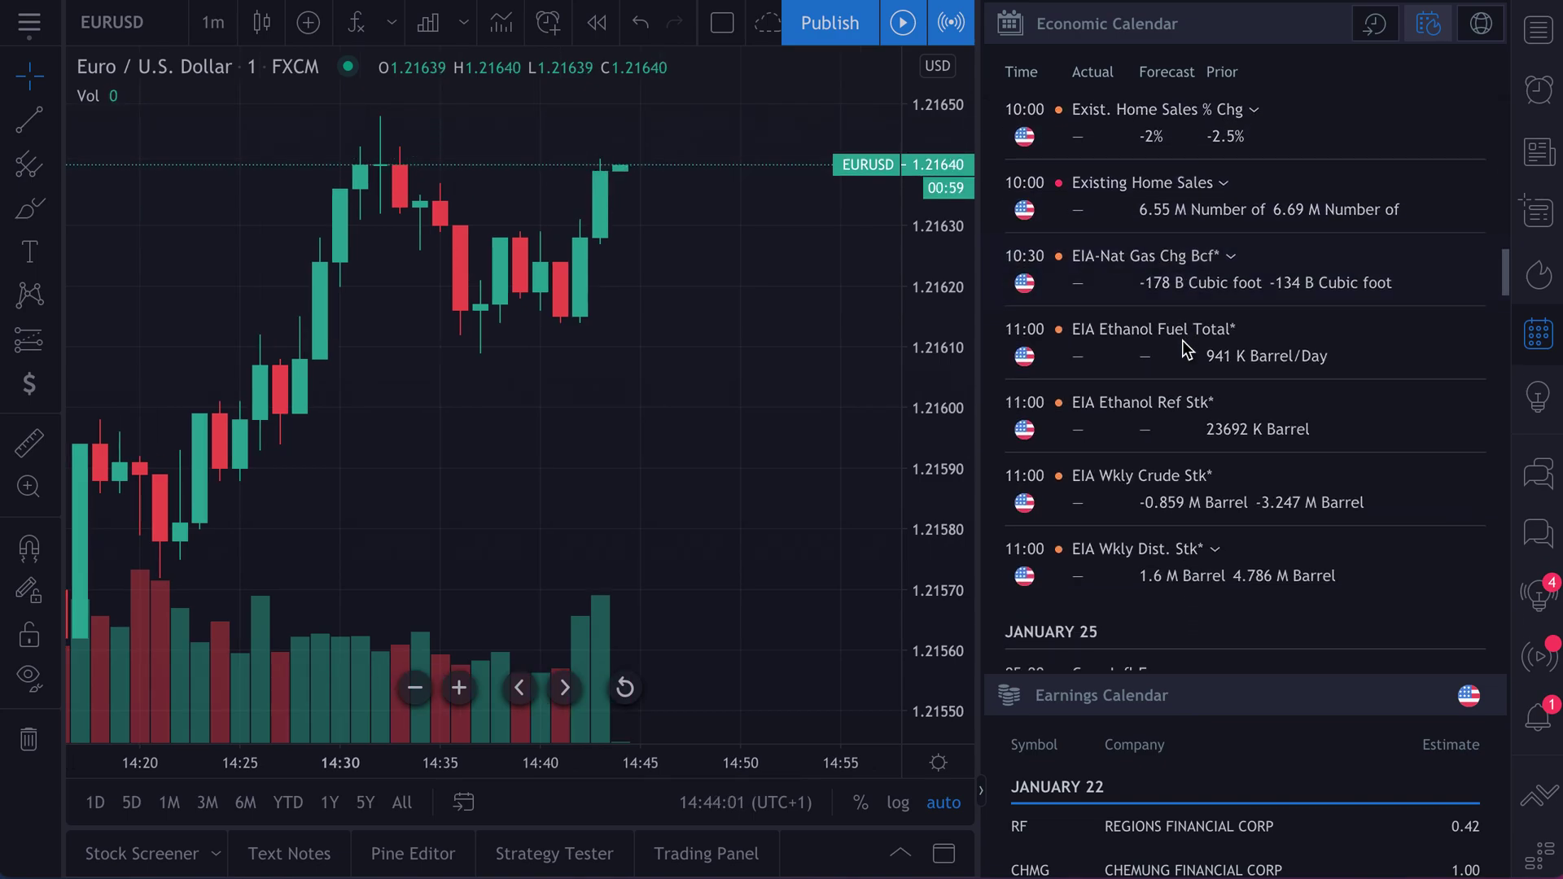
pyautogui.scroll(11, 1182, 340)
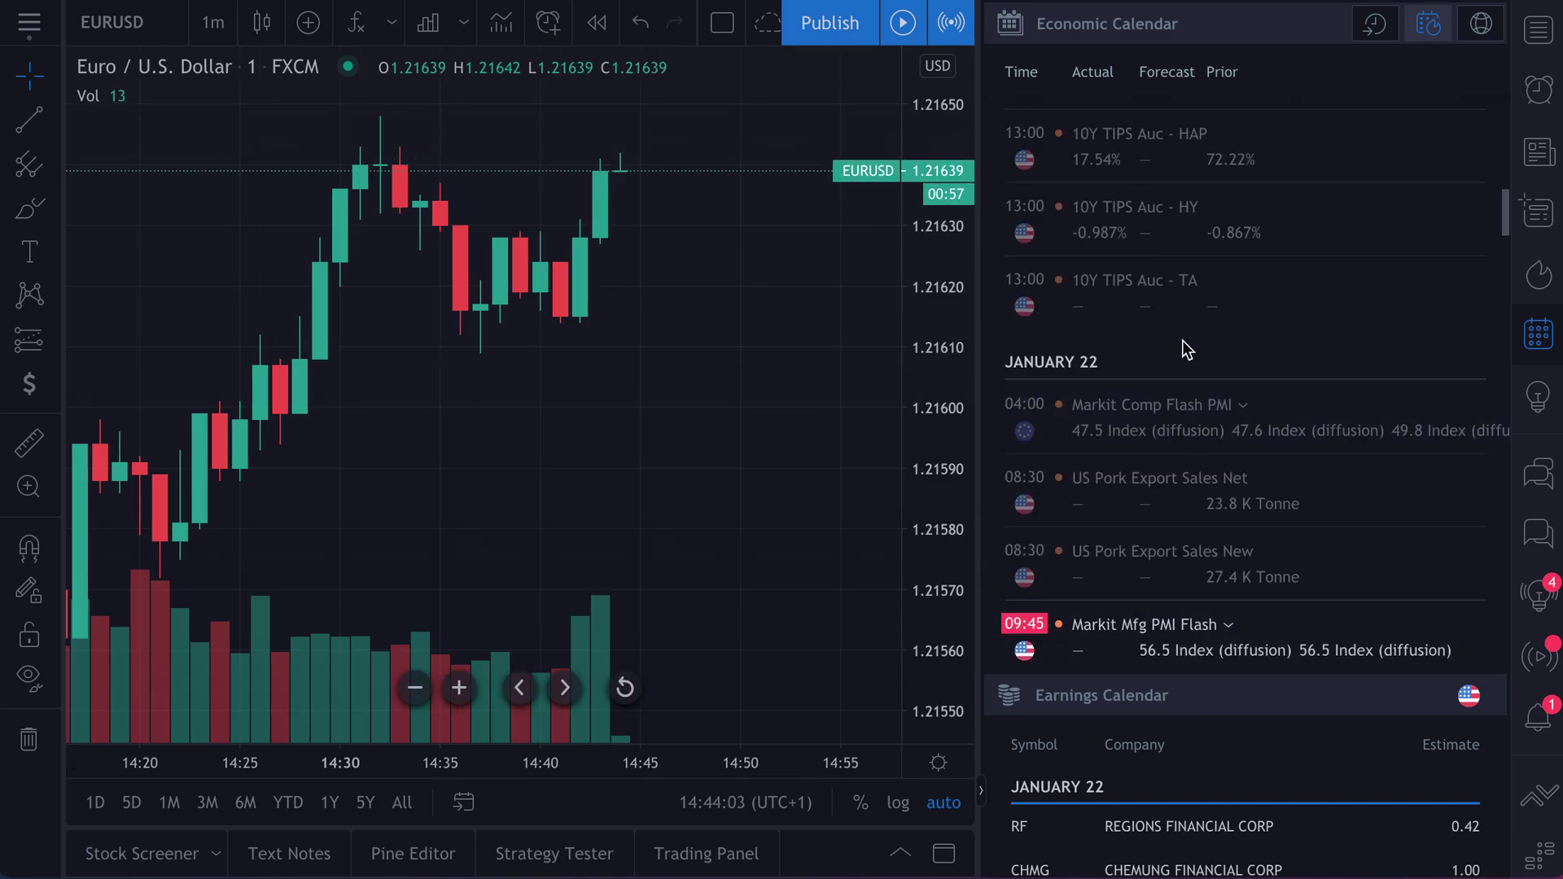
pyautogui.scroll(1, 1111, 146)
pyautogui.scroll(-5, 1182, 419)
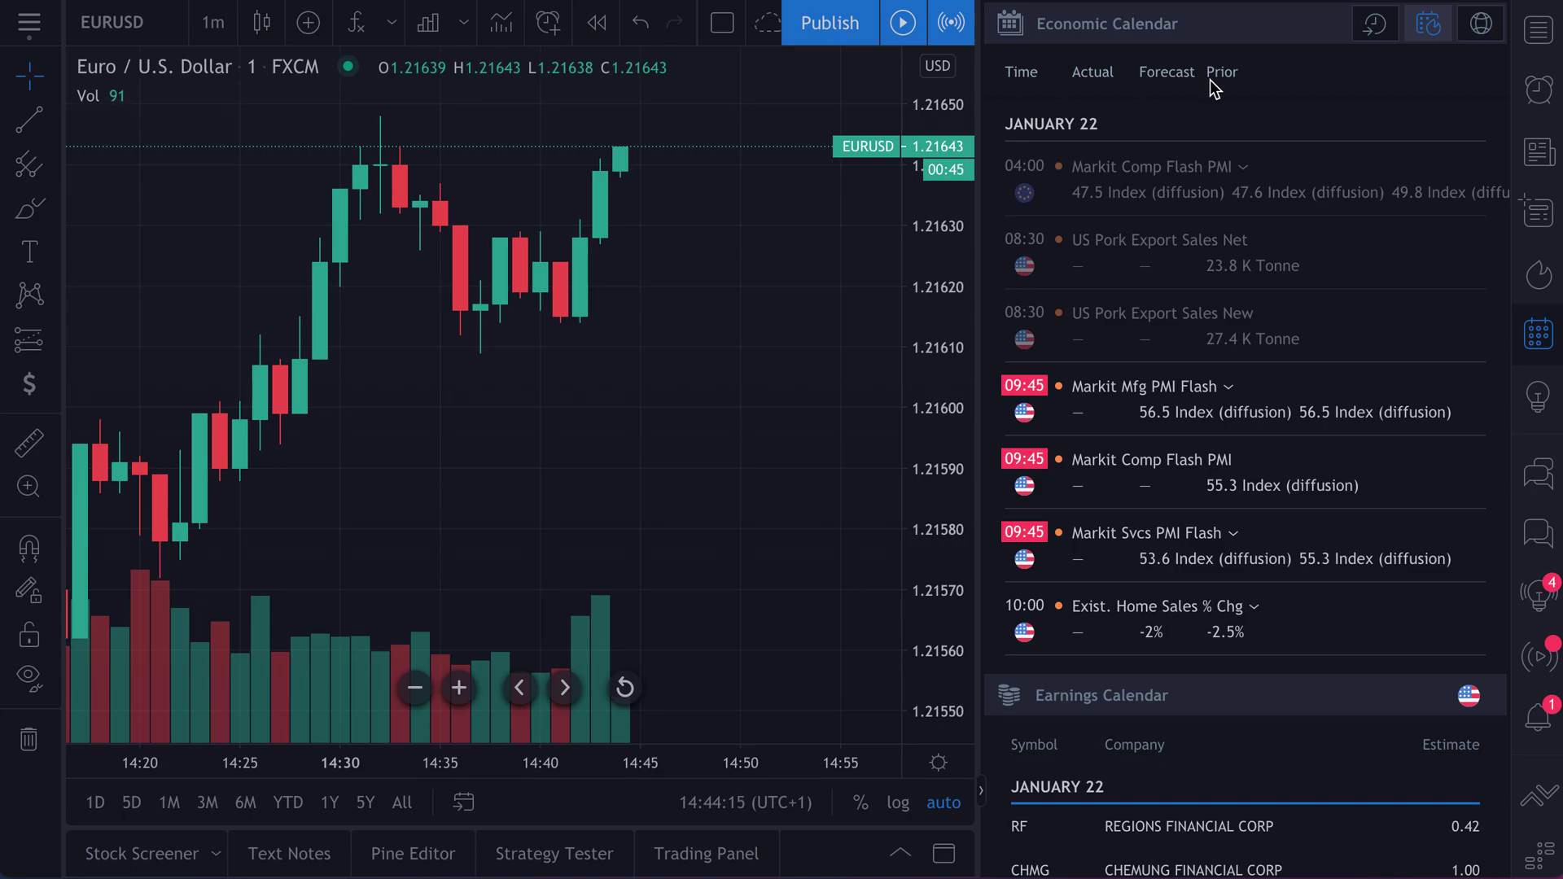
# Step: Examine the Economic Calendar's releases, from earlier ones such as Initial Jobless Clm to upcoming ones such as Existing Home Sales and EIA Ethanol Fuel Total
pyautogui.scroll(-1, 1195, 368)
pyautogui.scroll(-5, 1195, 431)
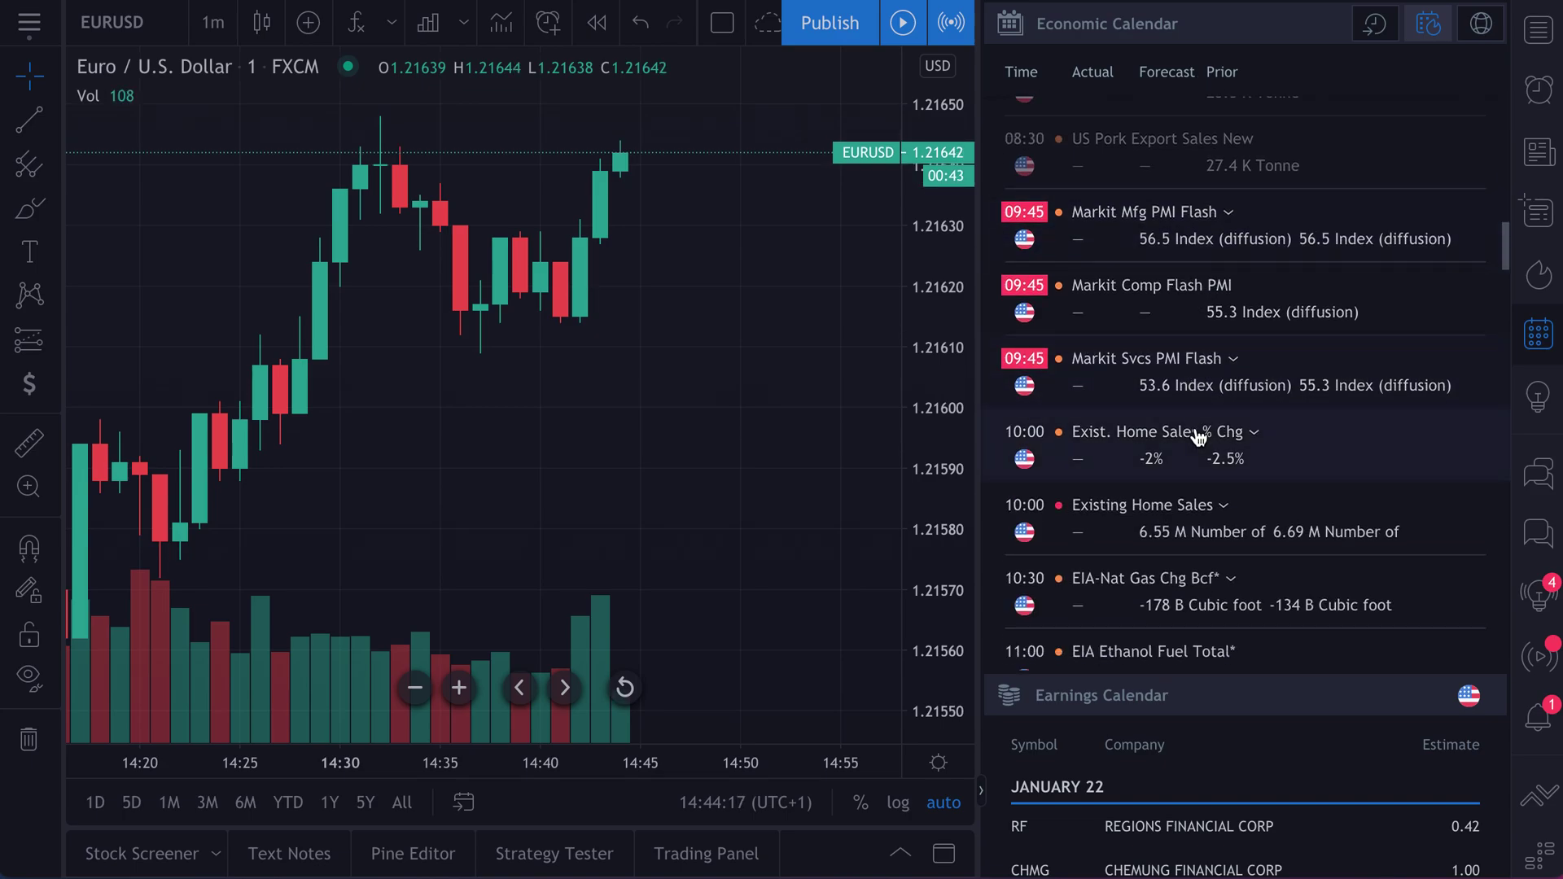
pyautogui.scroll(-1, 1195, 427)
pyautogui.scroll(10, 1195, 426)
pyautogui.scroll(3, 1195, 426)
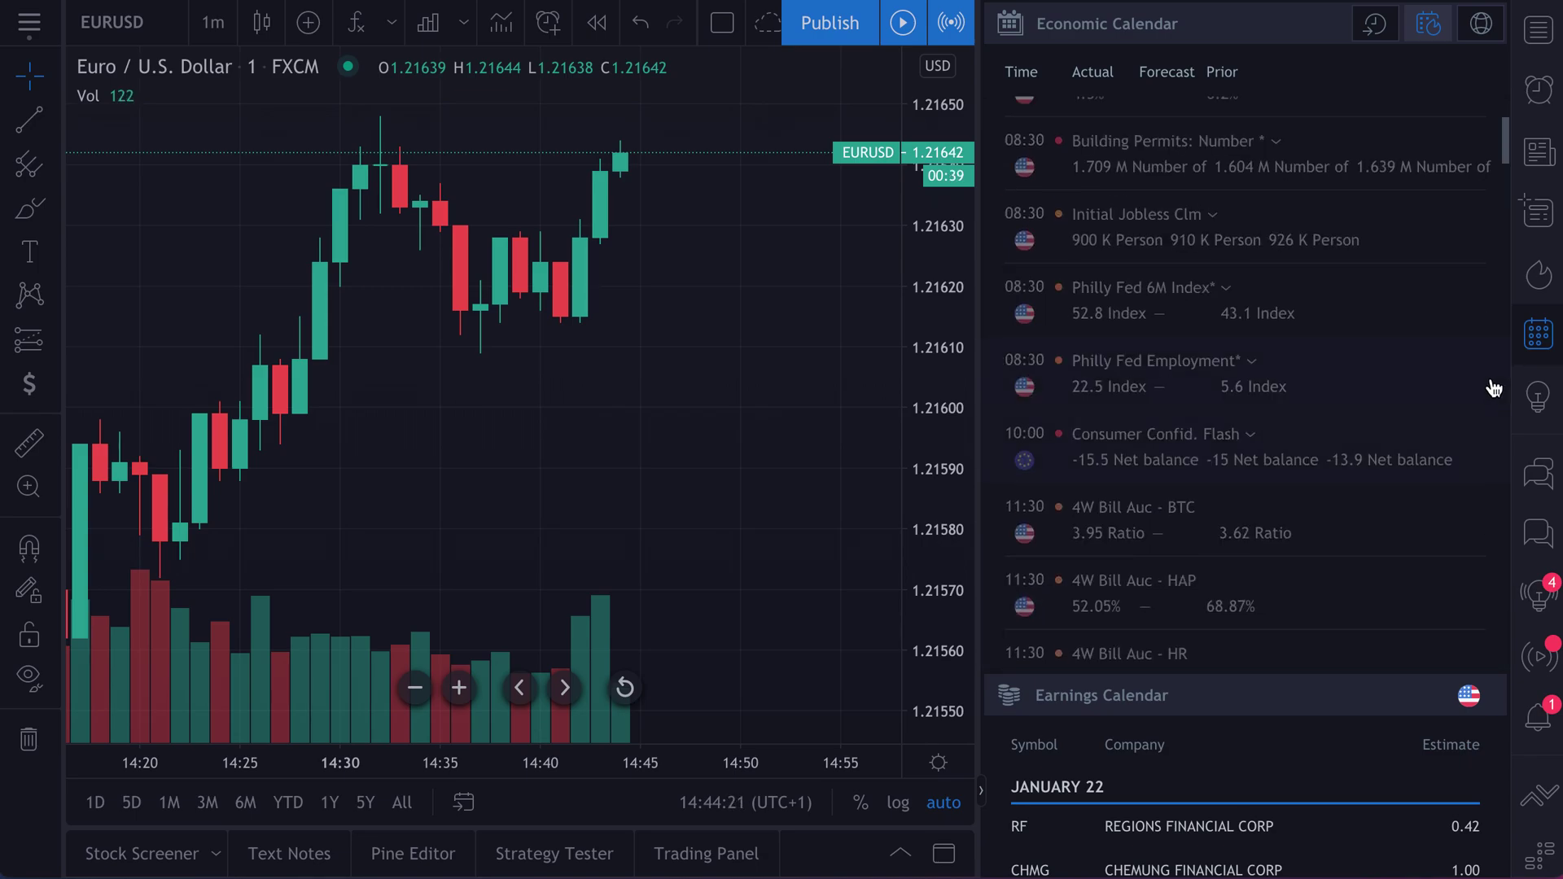
pyautogui.click(1538, 334)
pyautogui.click(1538, 333)
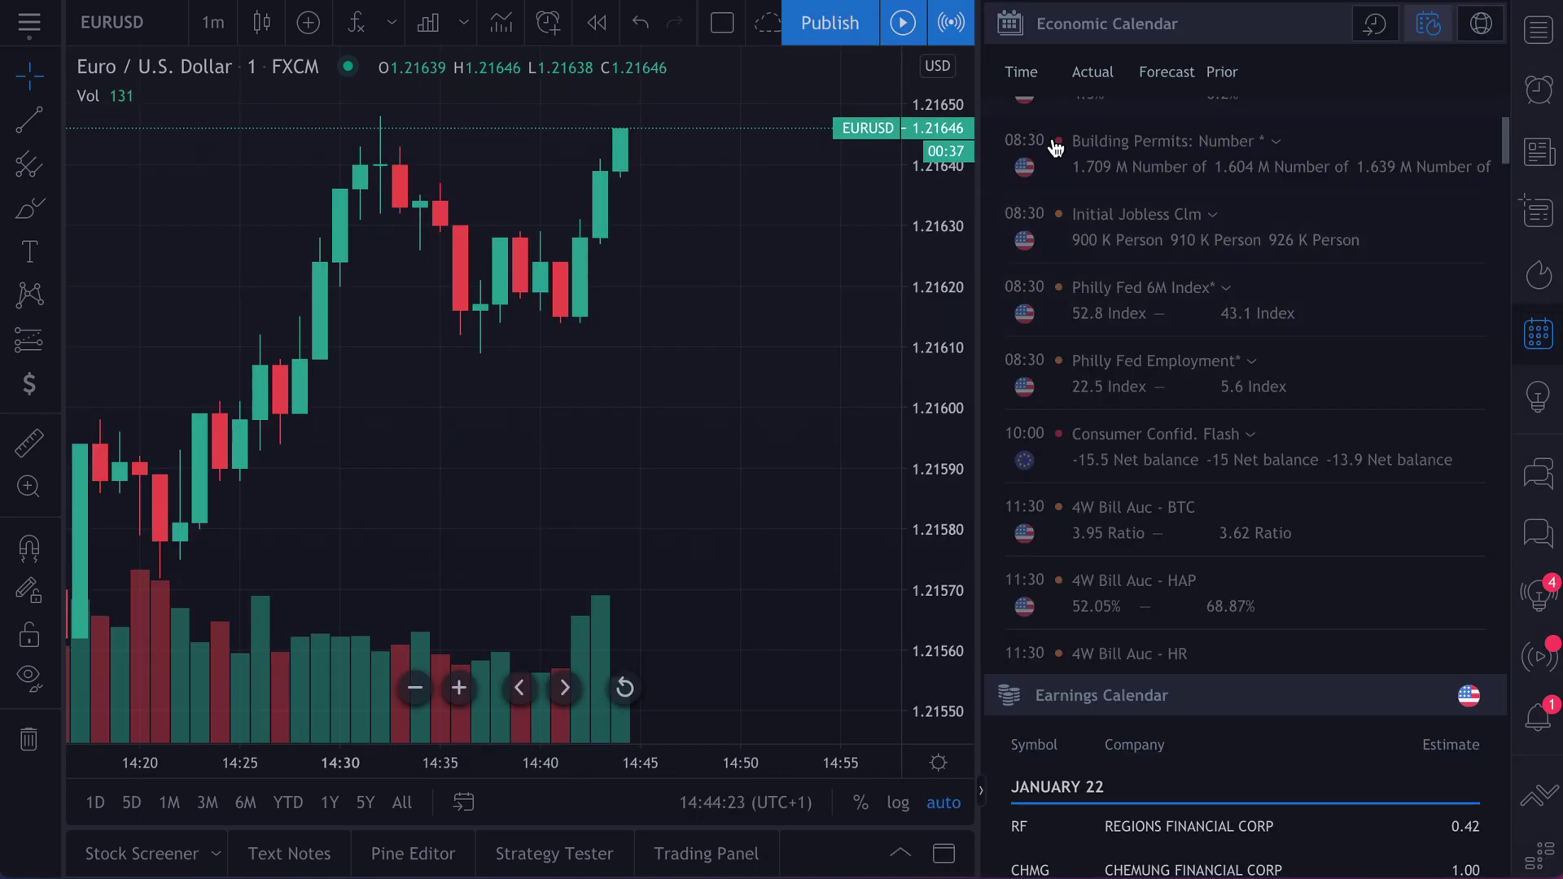
pyautogui.scroll(-10, 1126, 464)
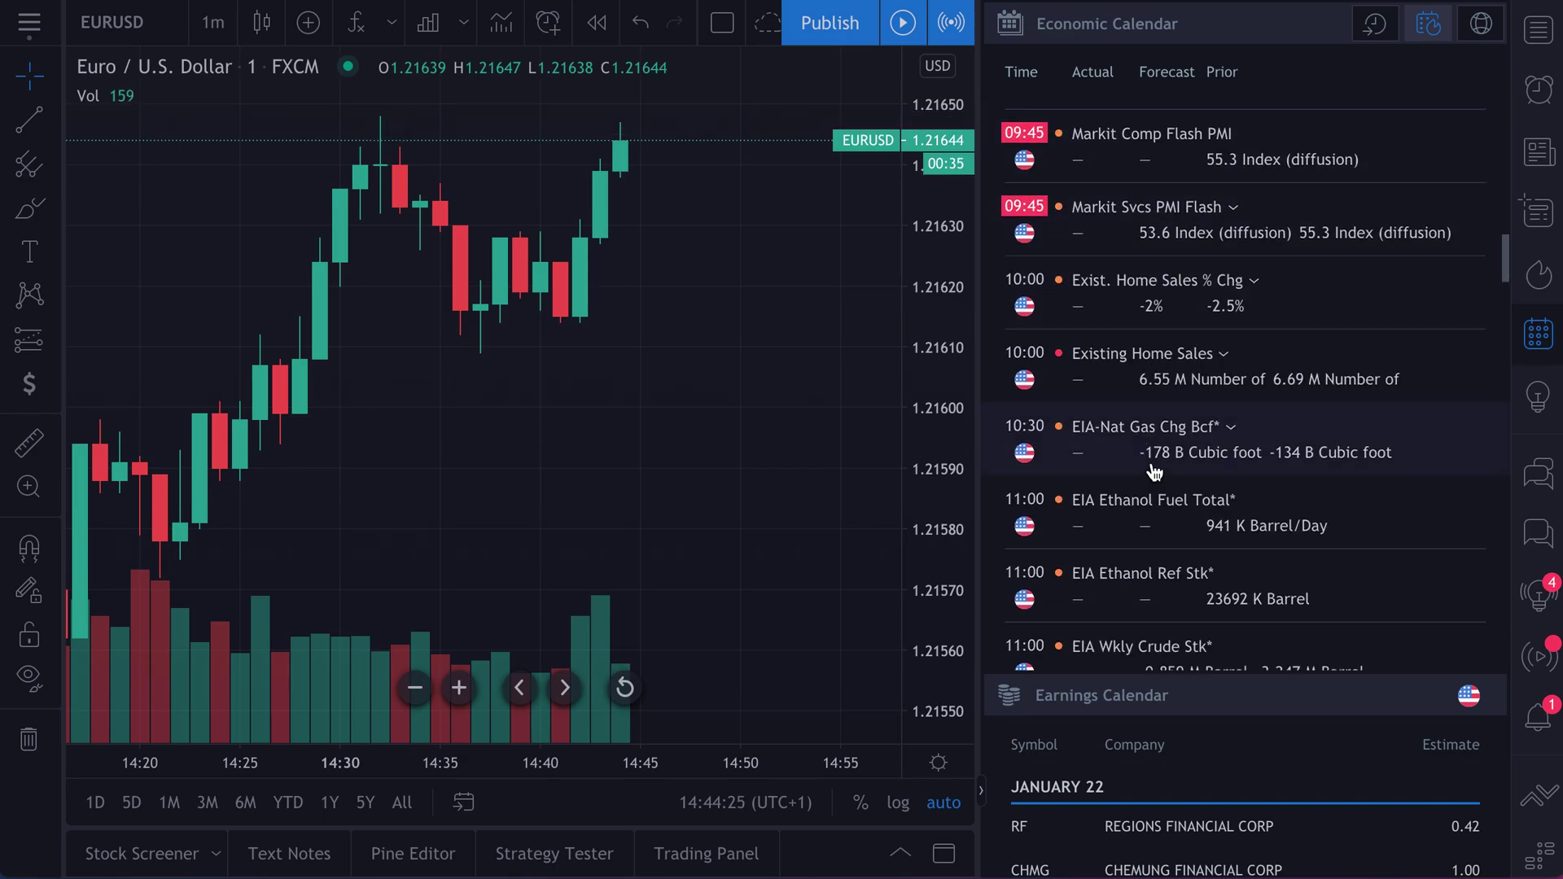
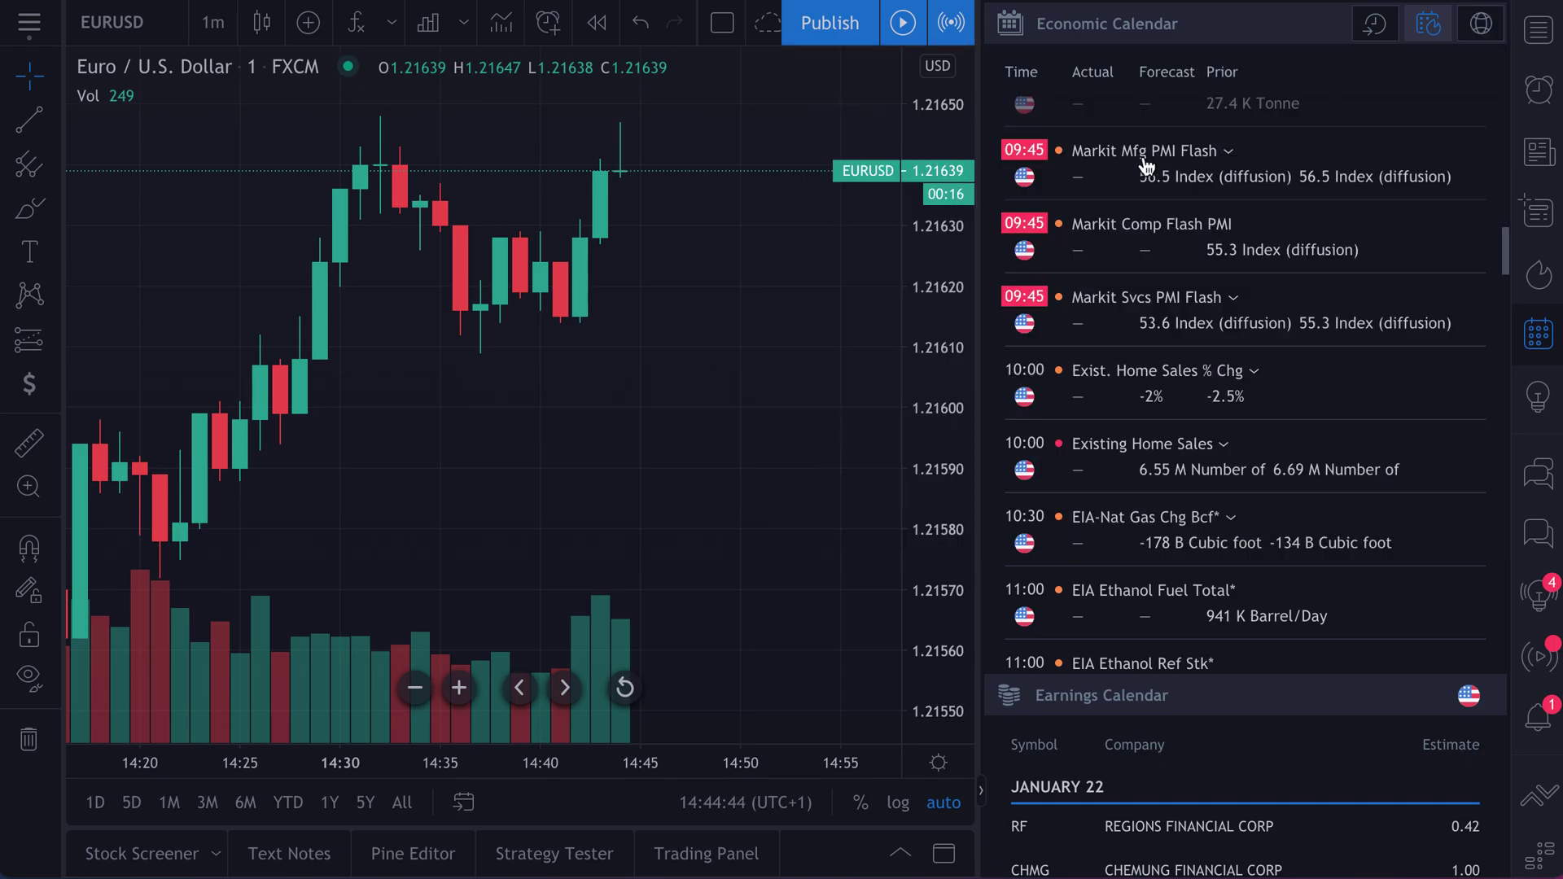
# Step: Enlarge the Earnings Calendar to cover most of the Economic Calendar, and hide and reshow the calendars
pyautogui.moveTo(1182, 675); pyautogui.dragTo(1153, 104)
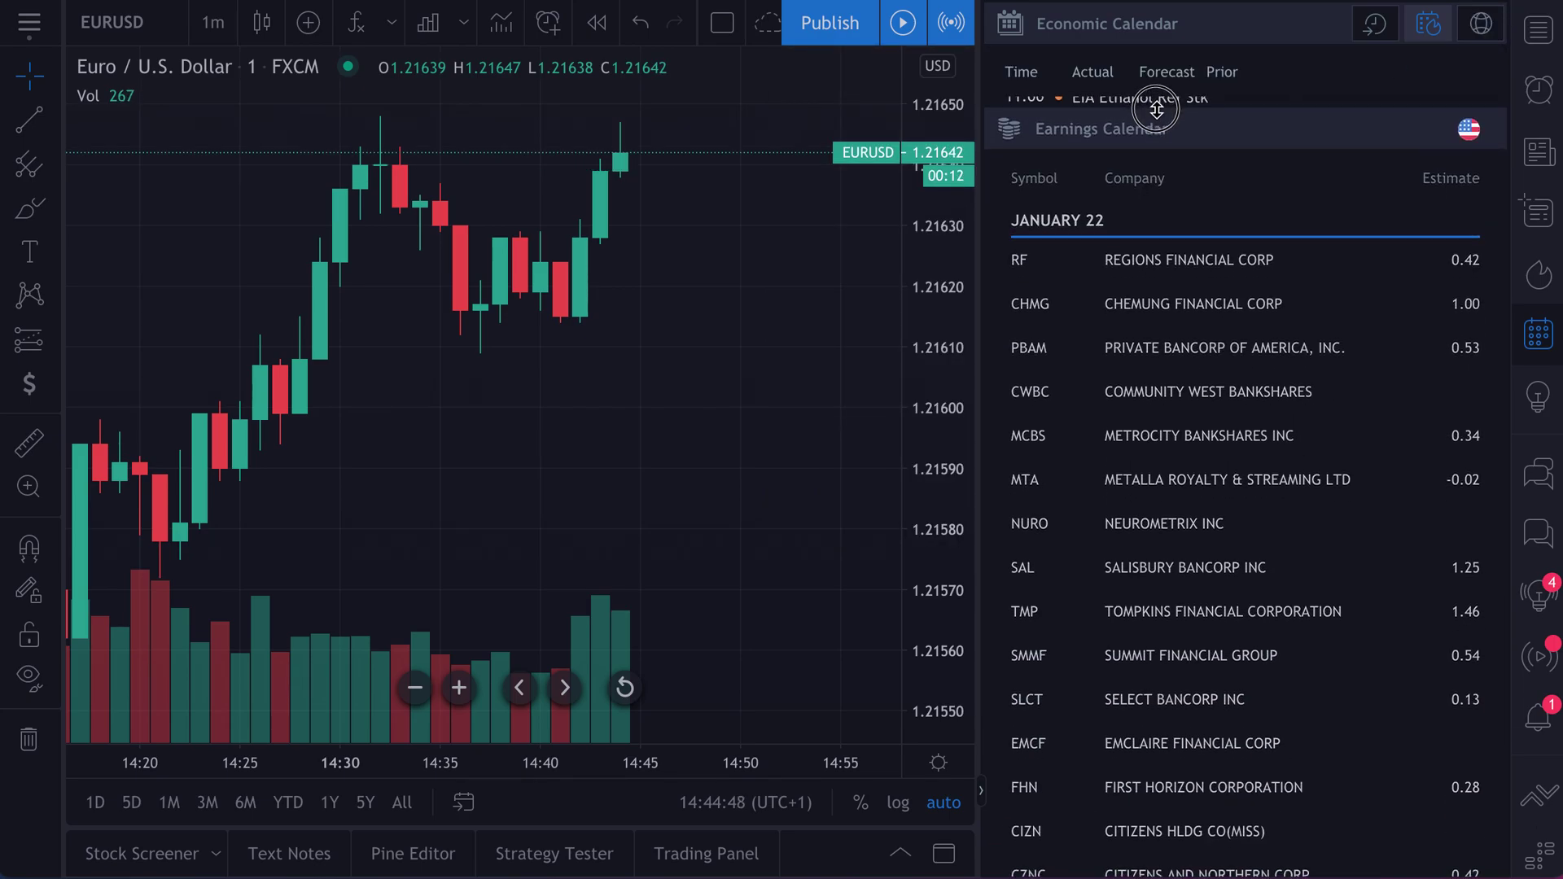
pyautogui.click(1541, 337)
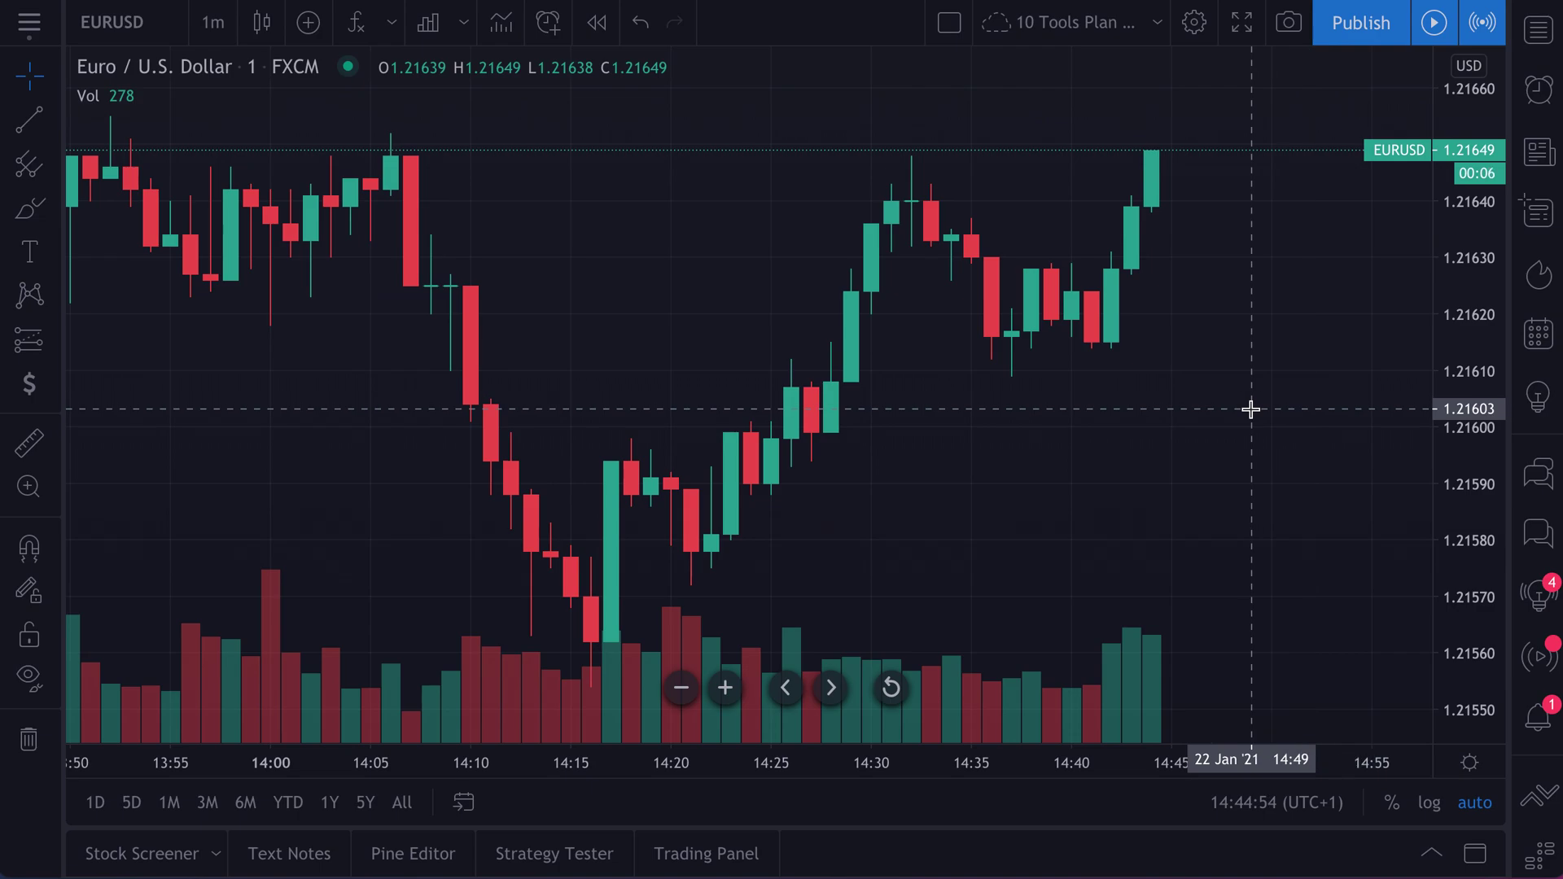
pyautogui.click(1538, 337)
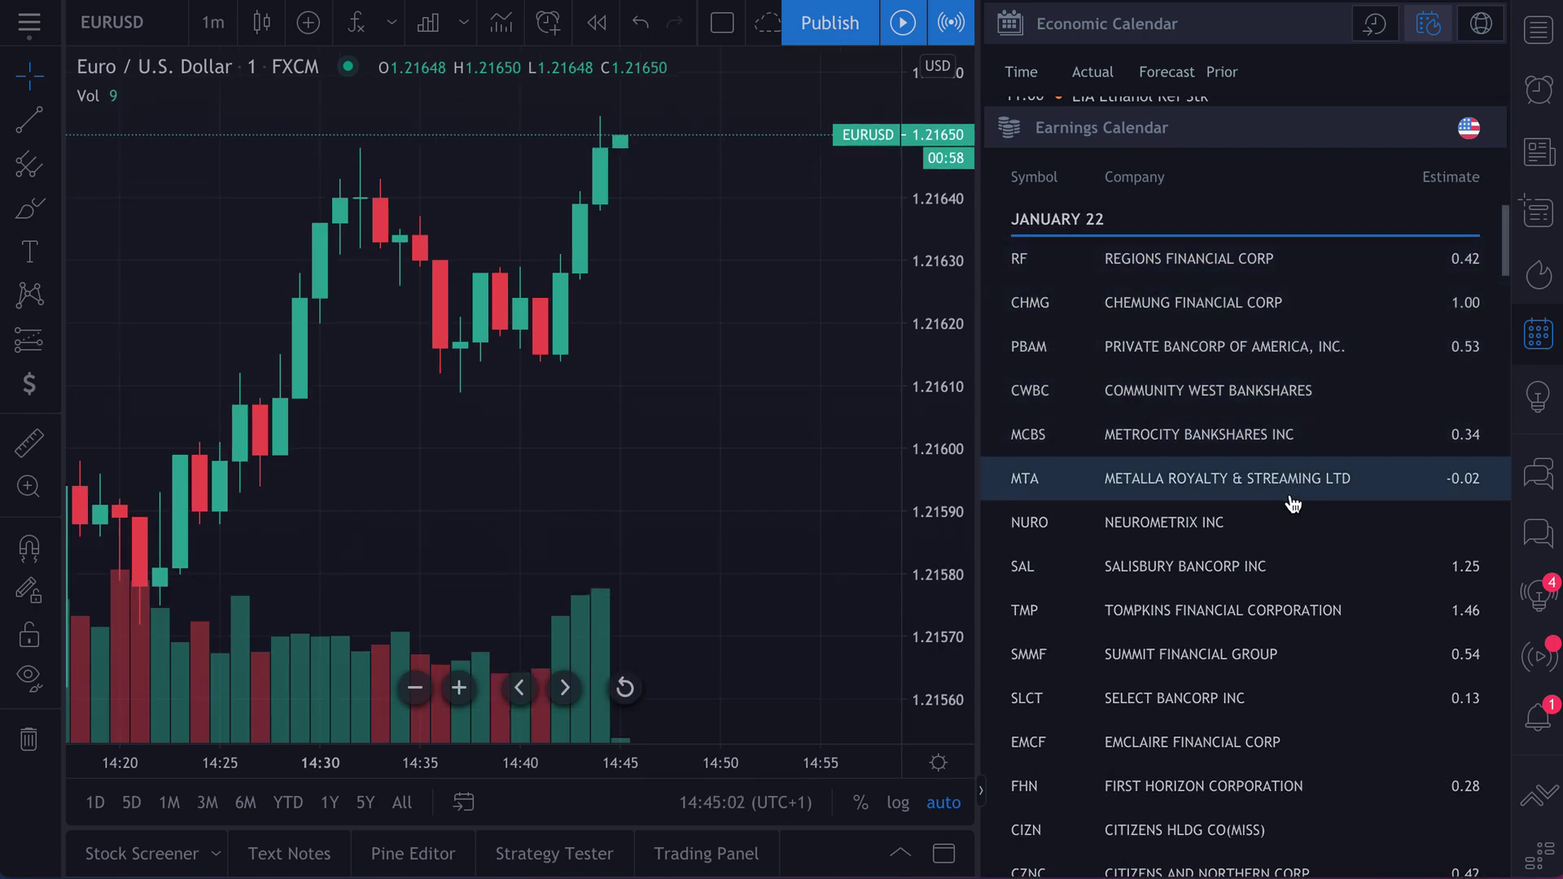
# Step: Examine the companies and earnings estimates listed in the Earnings Calendar from January 22 through January 26
pyautogui.scroll(-4, 1292, 506)
pyautogui.scroll(-1, 1293, 544)
pyautogui.scroll(-4, 1293, 550)
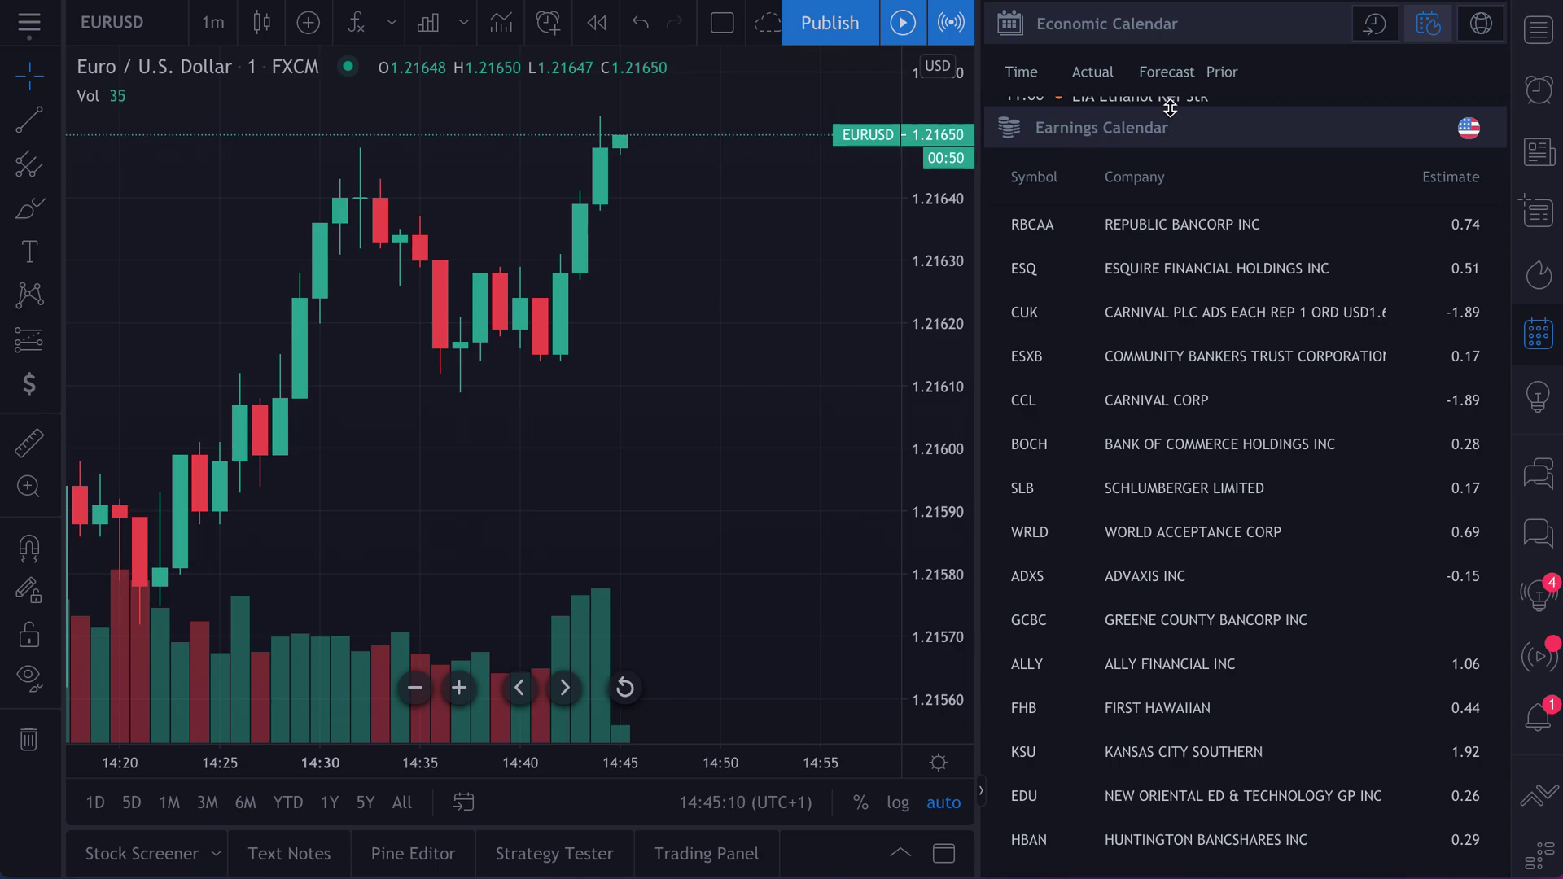
pyautogui.moveTo(1170, 108)
pyautogui.mouseDown()
pyautogui.moveTo(1180, 390)
pyautogui.moveTo(1196, 175)
pyautogui.moveTo(1200, 342)
pyautogui.moveTo(1197, 115)
pyautogui.mouseUp()
pyautogui.scroll(-2, 1181, 593)
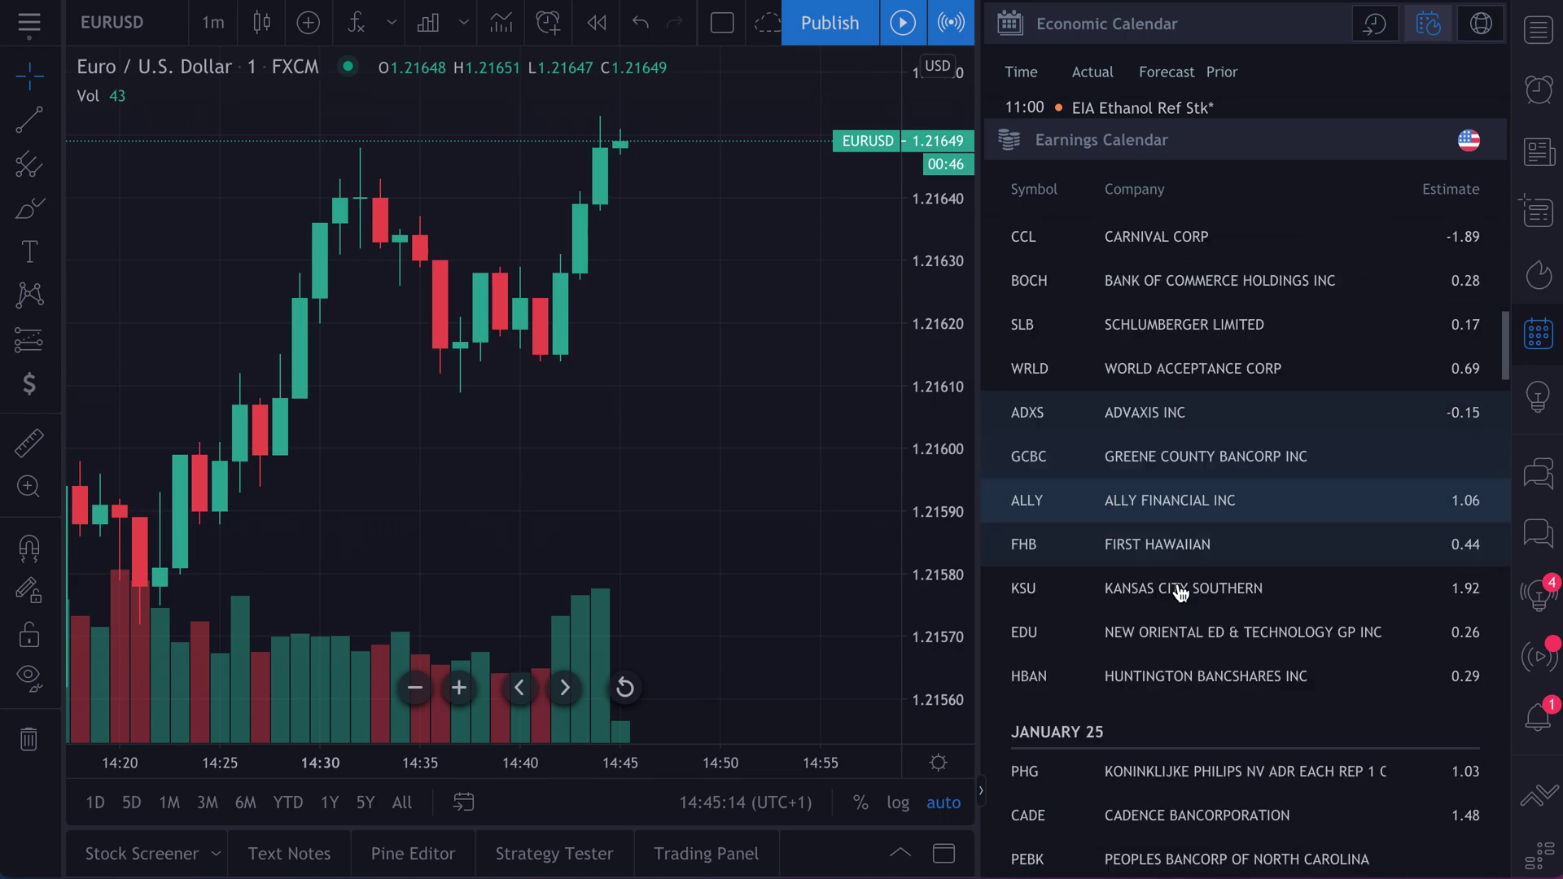
pyautogui.scroll(-7, 1180, 593)
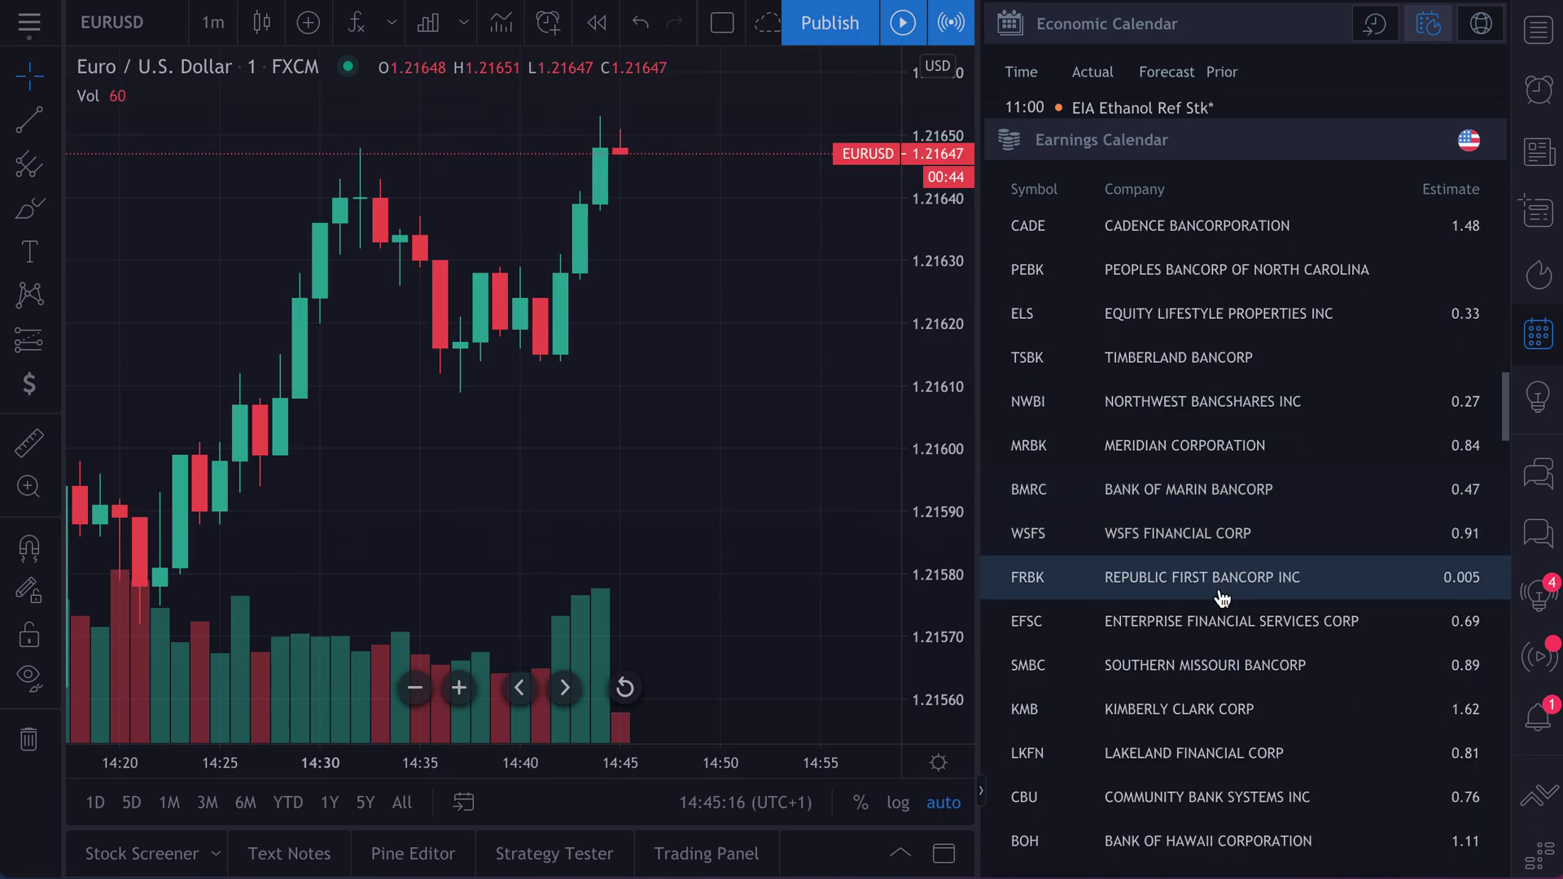
pyautogui.scroll(-3, 1222, 599)
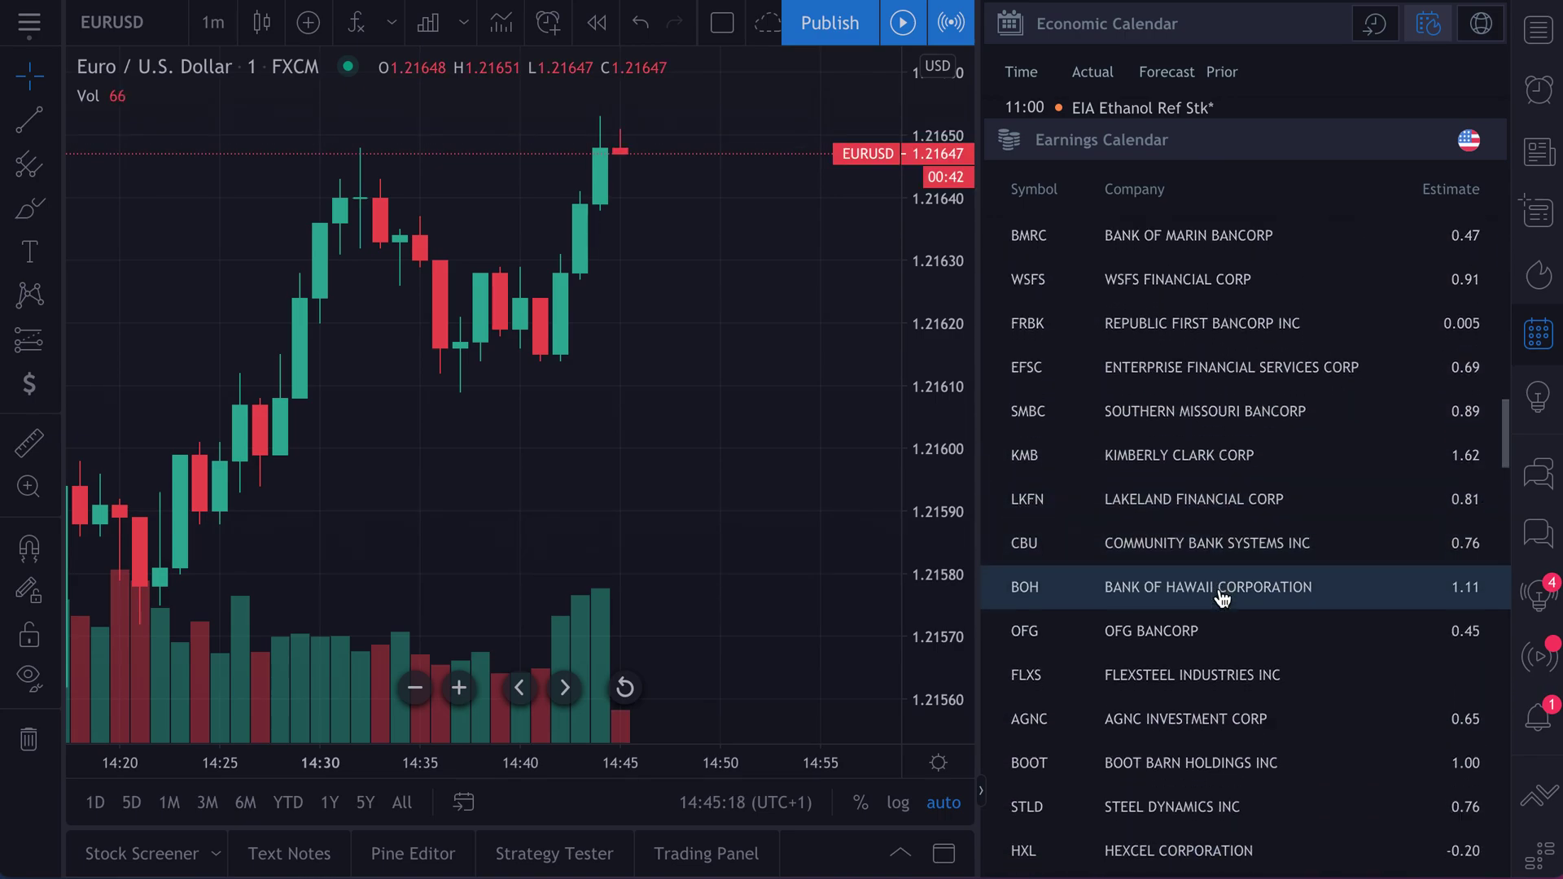
pyautogui.scroll(-4, 1221, 599)
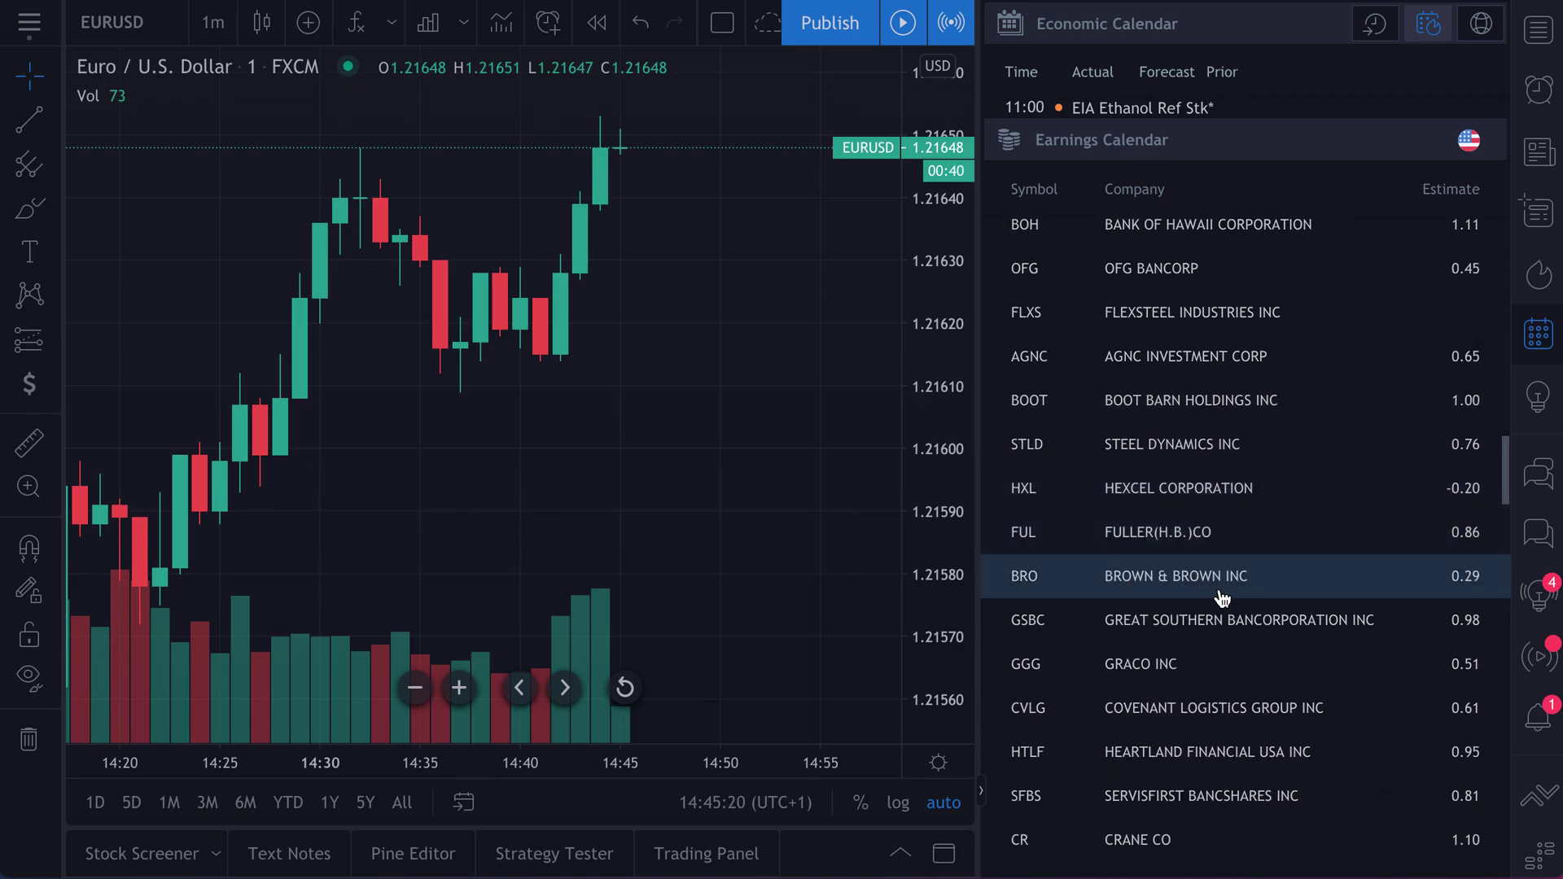
pyautogui.scroll(-1, 1221, 599)
pyautogui.scroll(-4, 1222, 599)
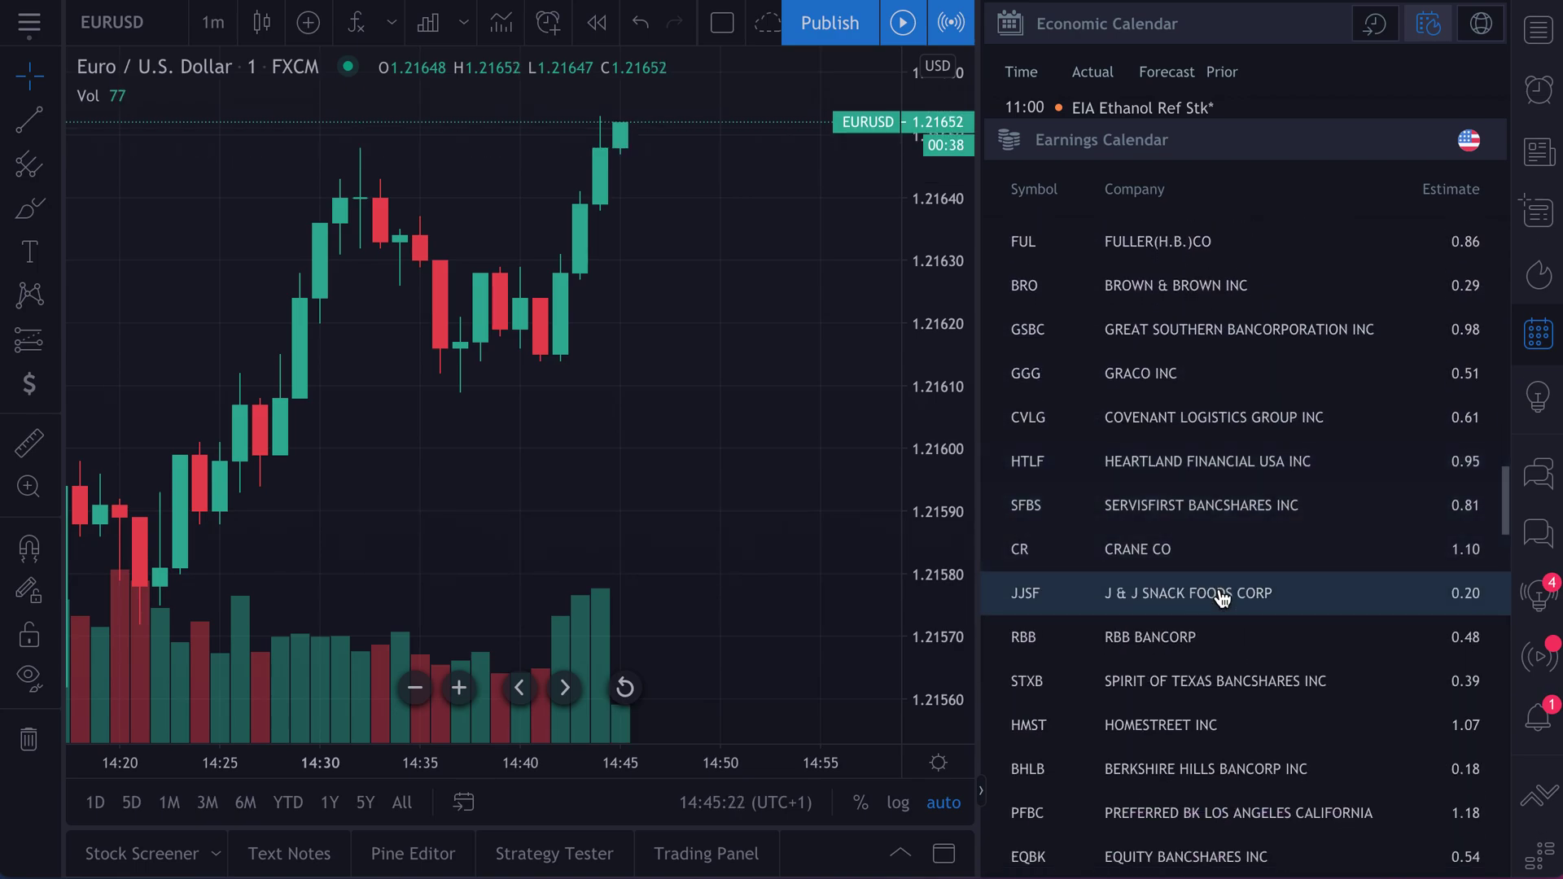
pyautogui.scroll(-6, 1222, 599)
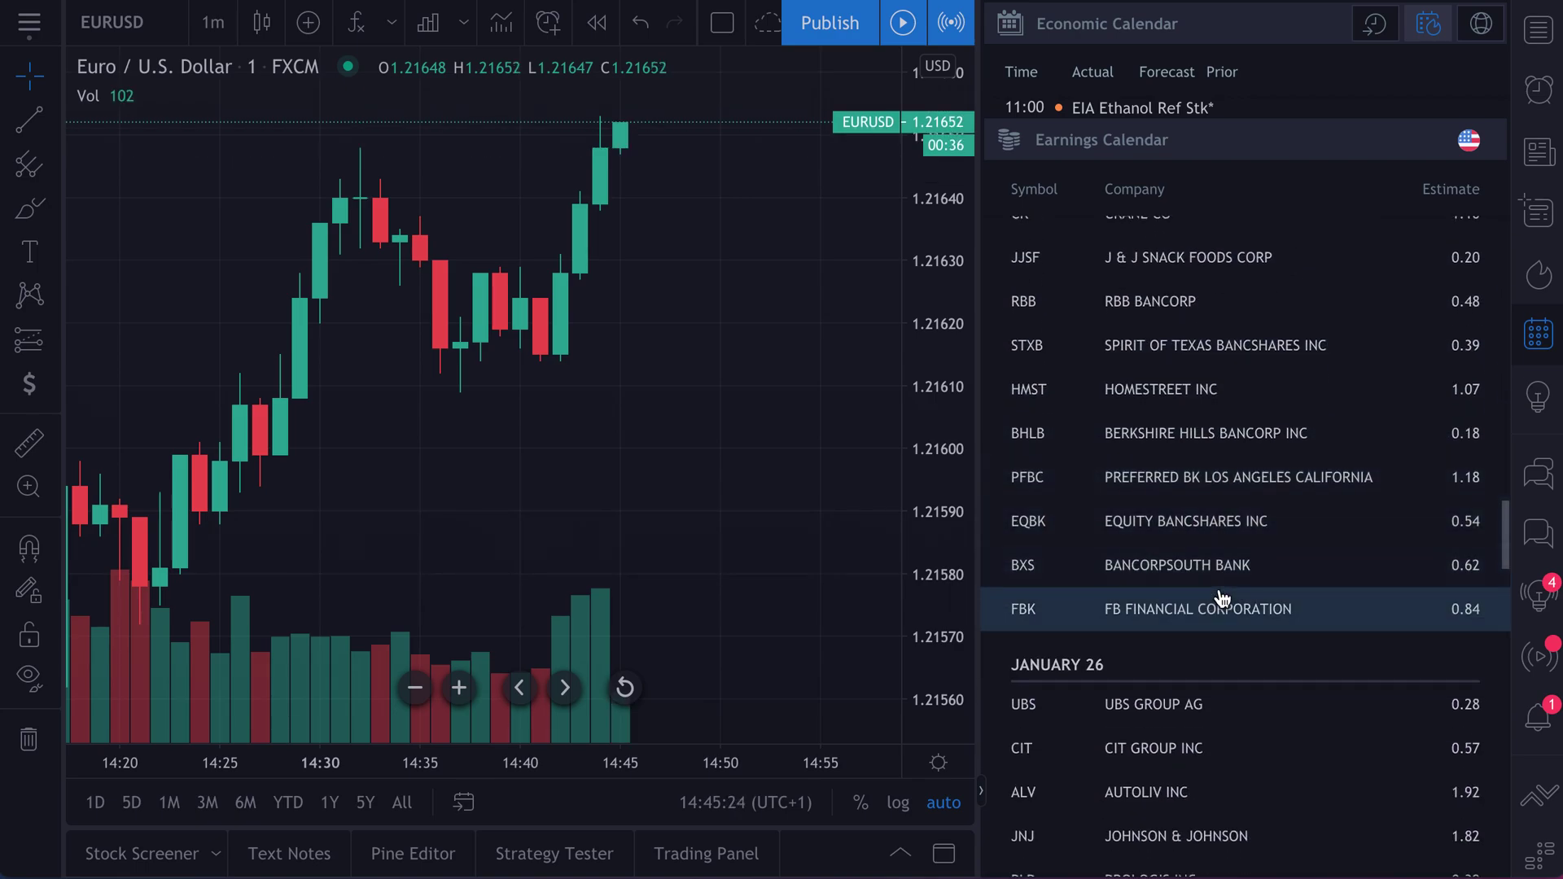
pyautogui.scroll(-3, 1222, 598)
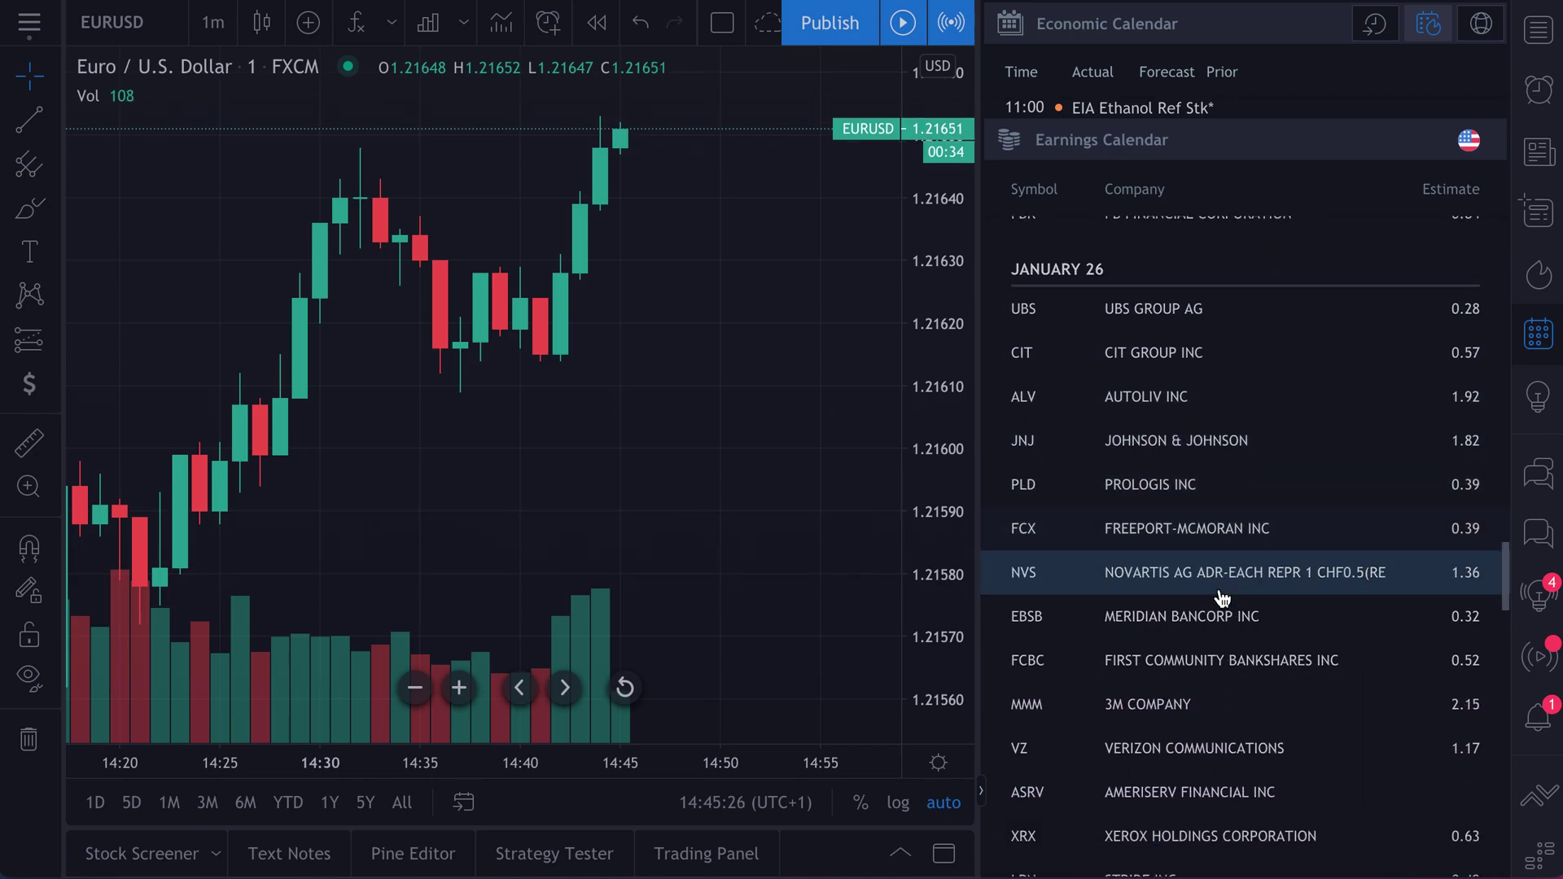
pyautogui.scroll(-2, 1222, 598)
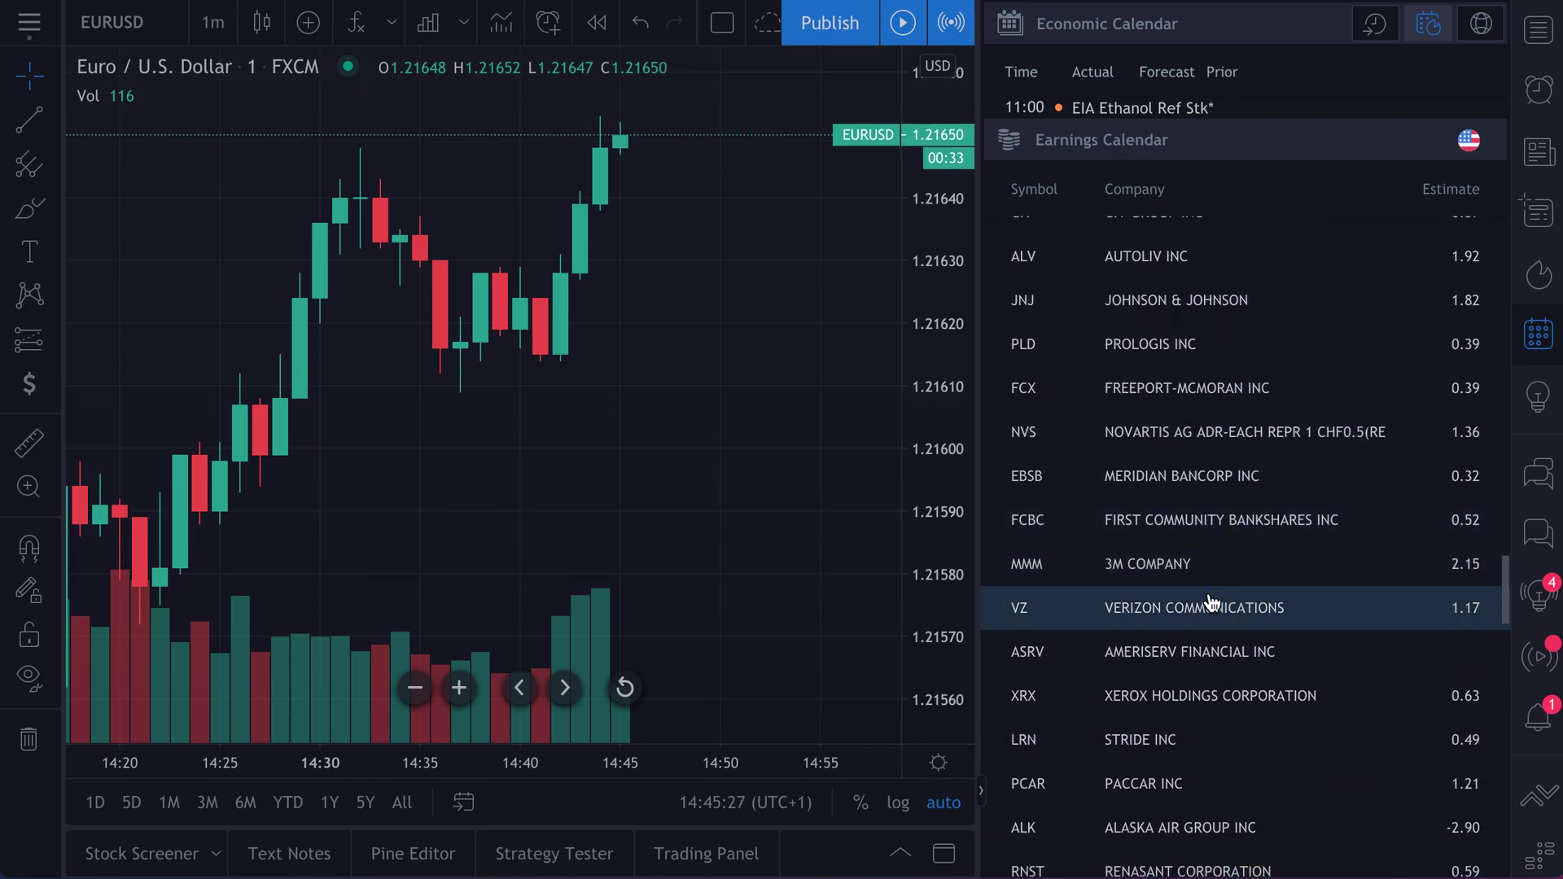
# Step: Chart Verizon Communications (VZ) from the Earnings Calendar and set the chart interval to 1 week, showing price history back to about 2019
pyautogui.click(1149, 625)
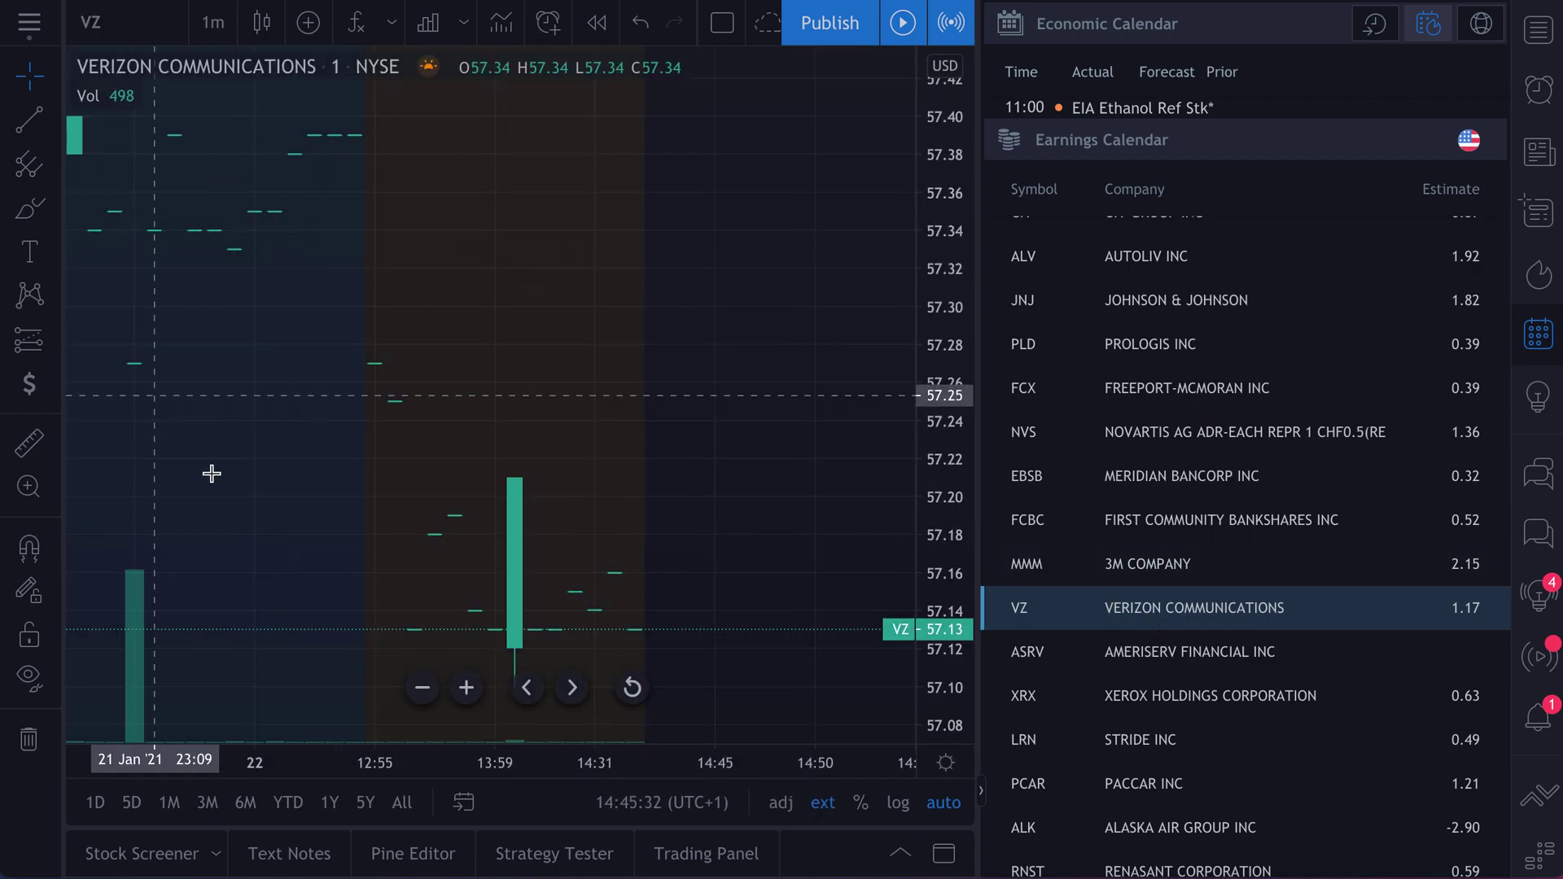
pyautogui.click(212, 23)
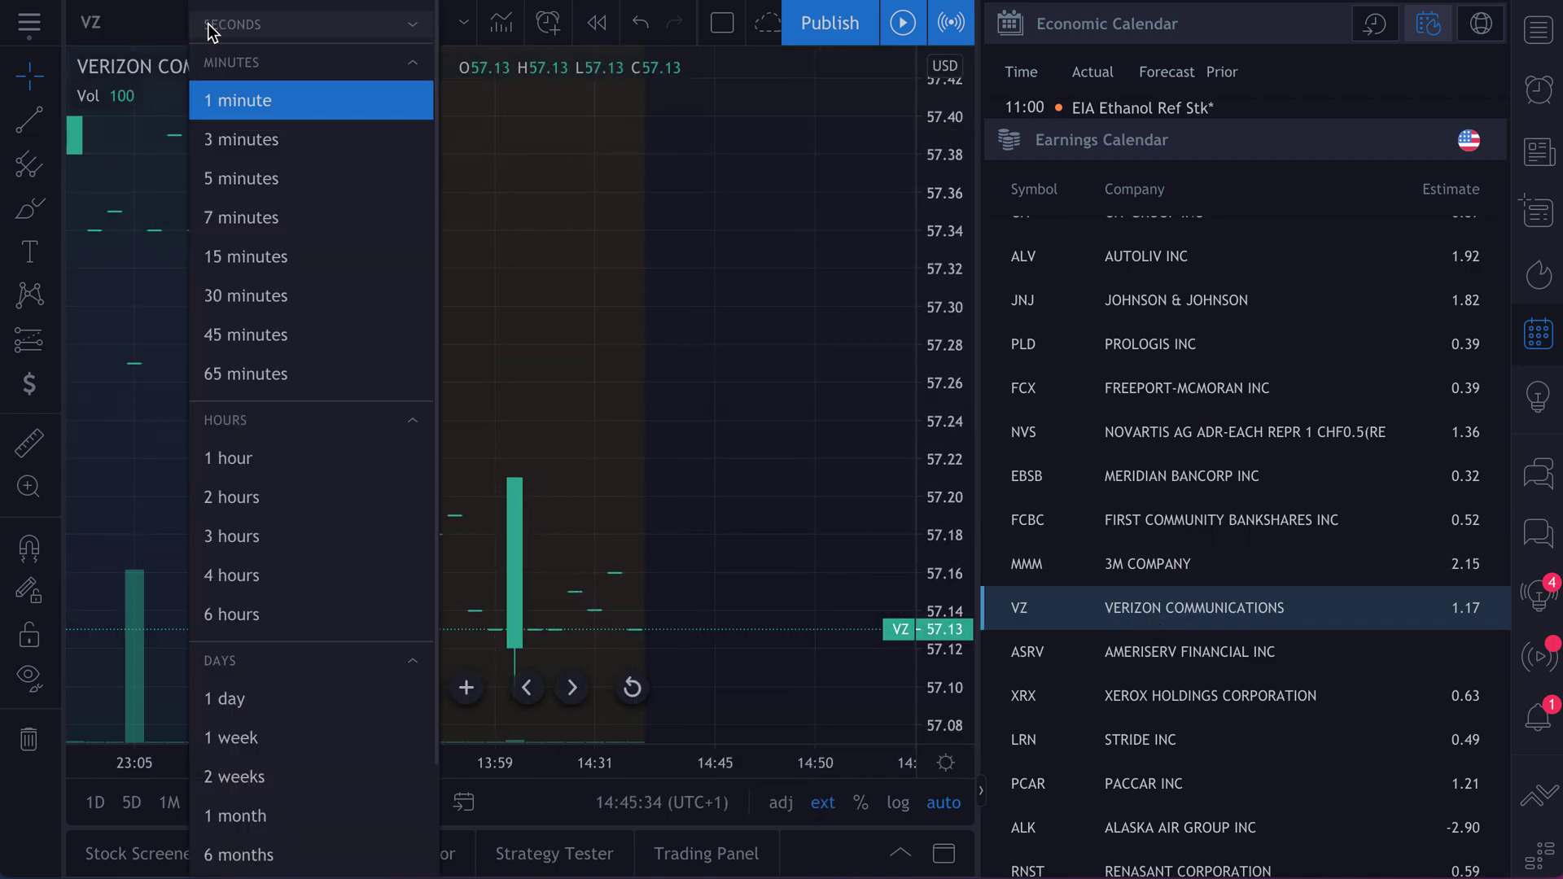
pyautogui.click(277, 738)
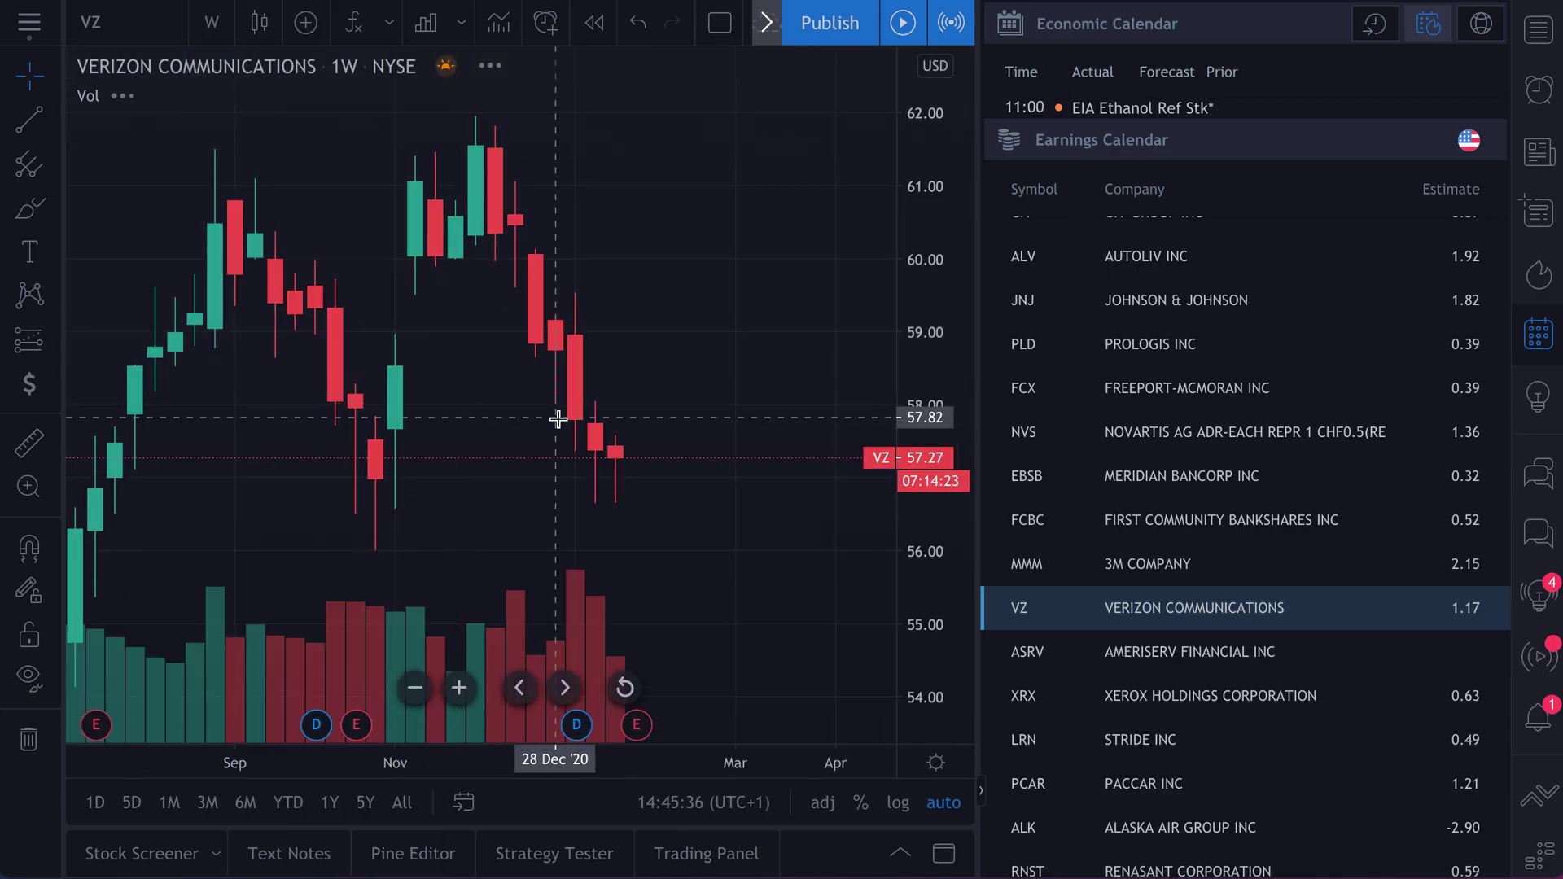
pyautogui.scroll(-5, 558, 419)
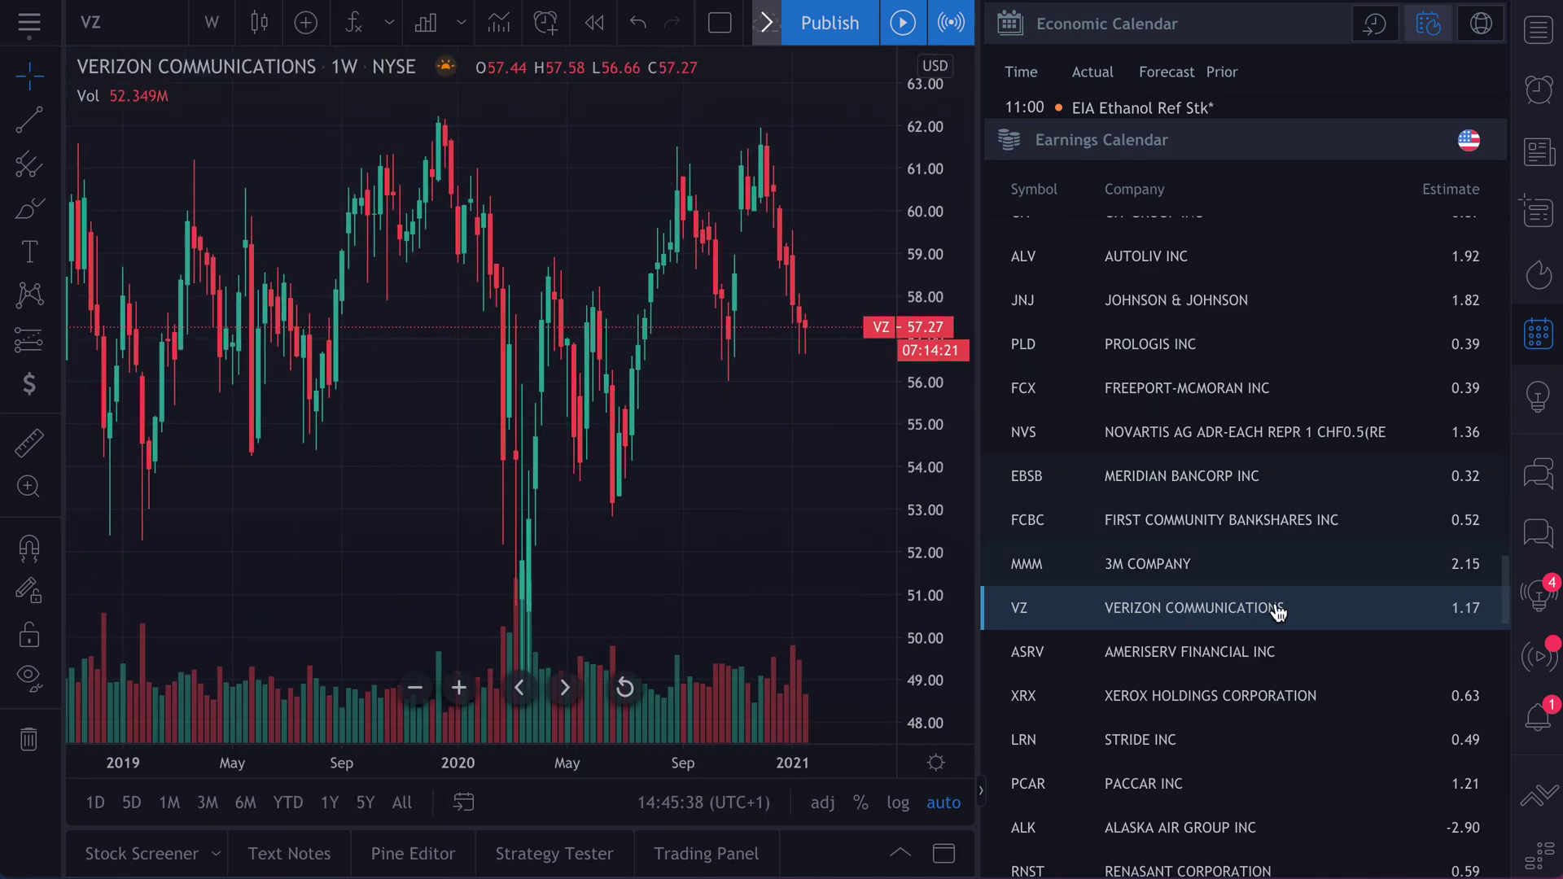
# Step: Chart General Electric Co (GE) from the Earnings Calendar, leaving empty space after the latest candles
pyautogui.scroll(-5, 1245, 663)
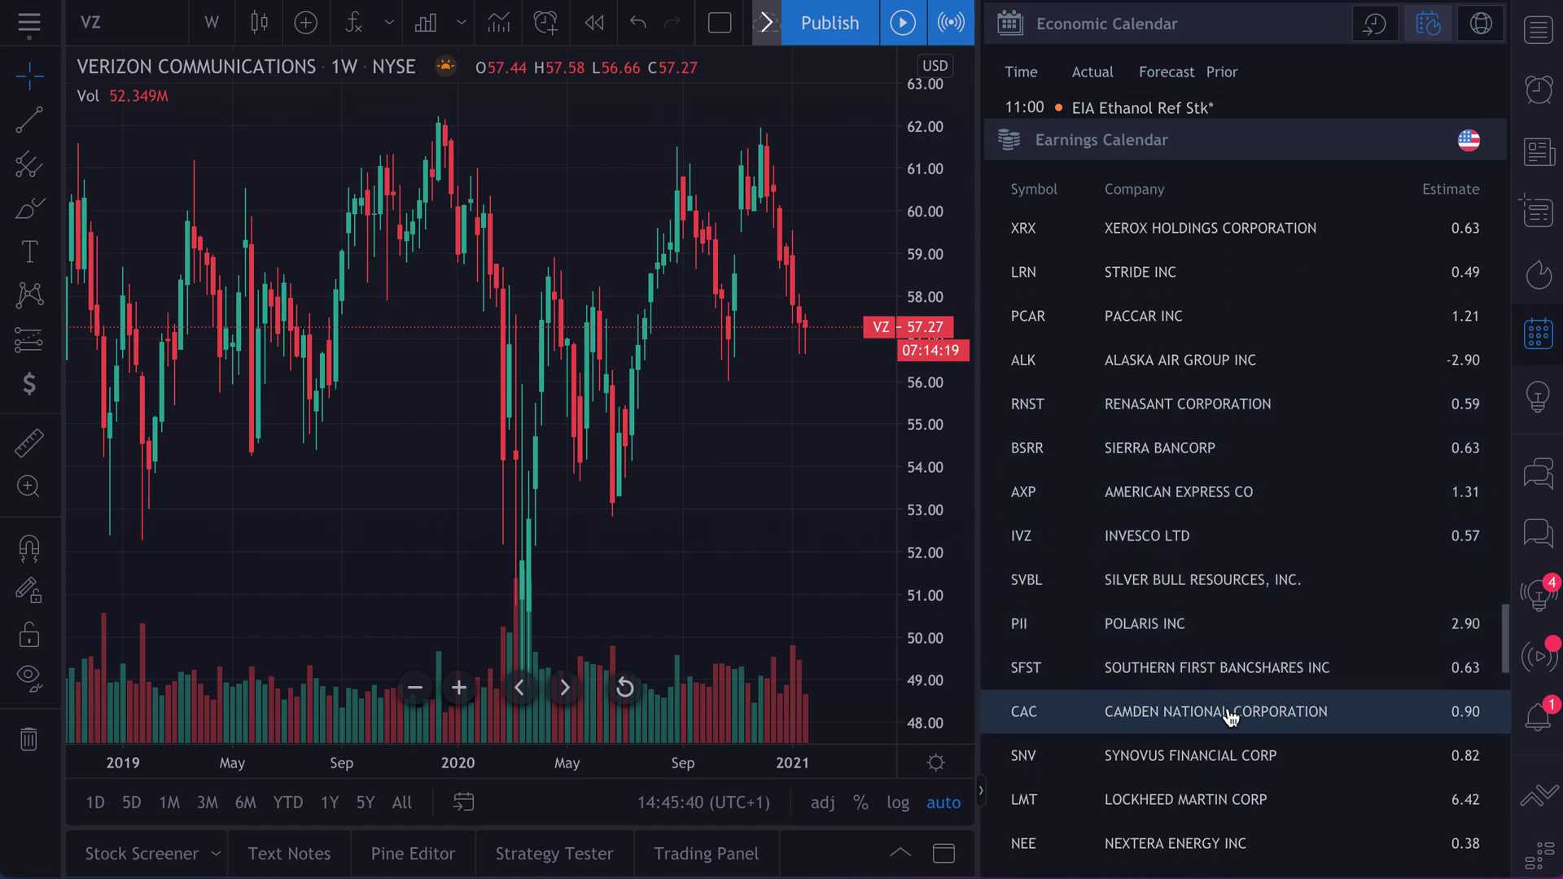
pyautogui.scroll(-4, 1231, 709)
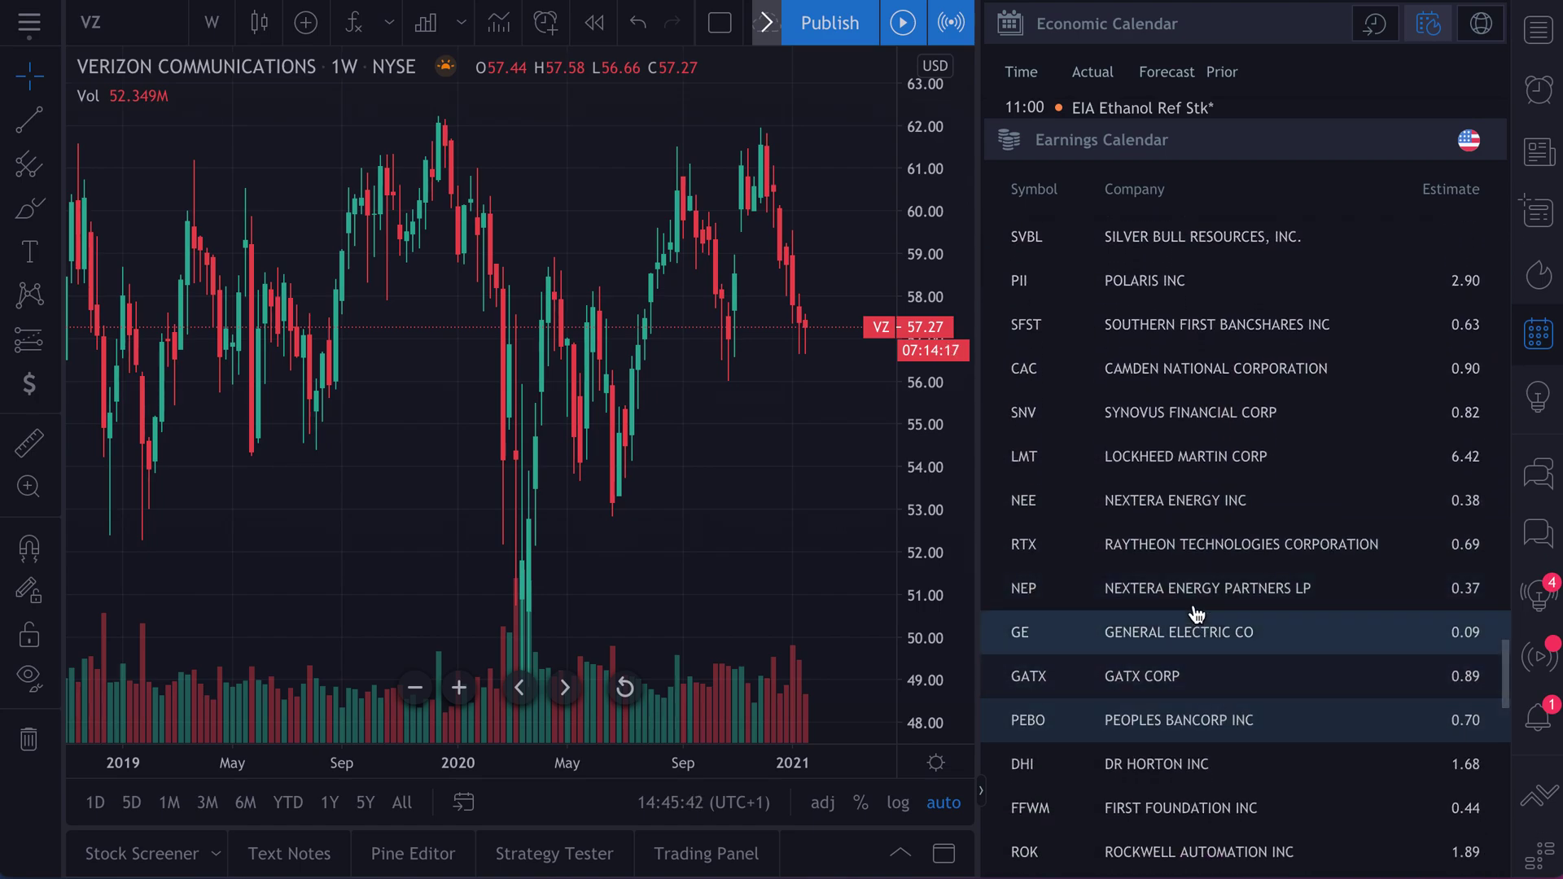
pyautogui.click(1158, 639)
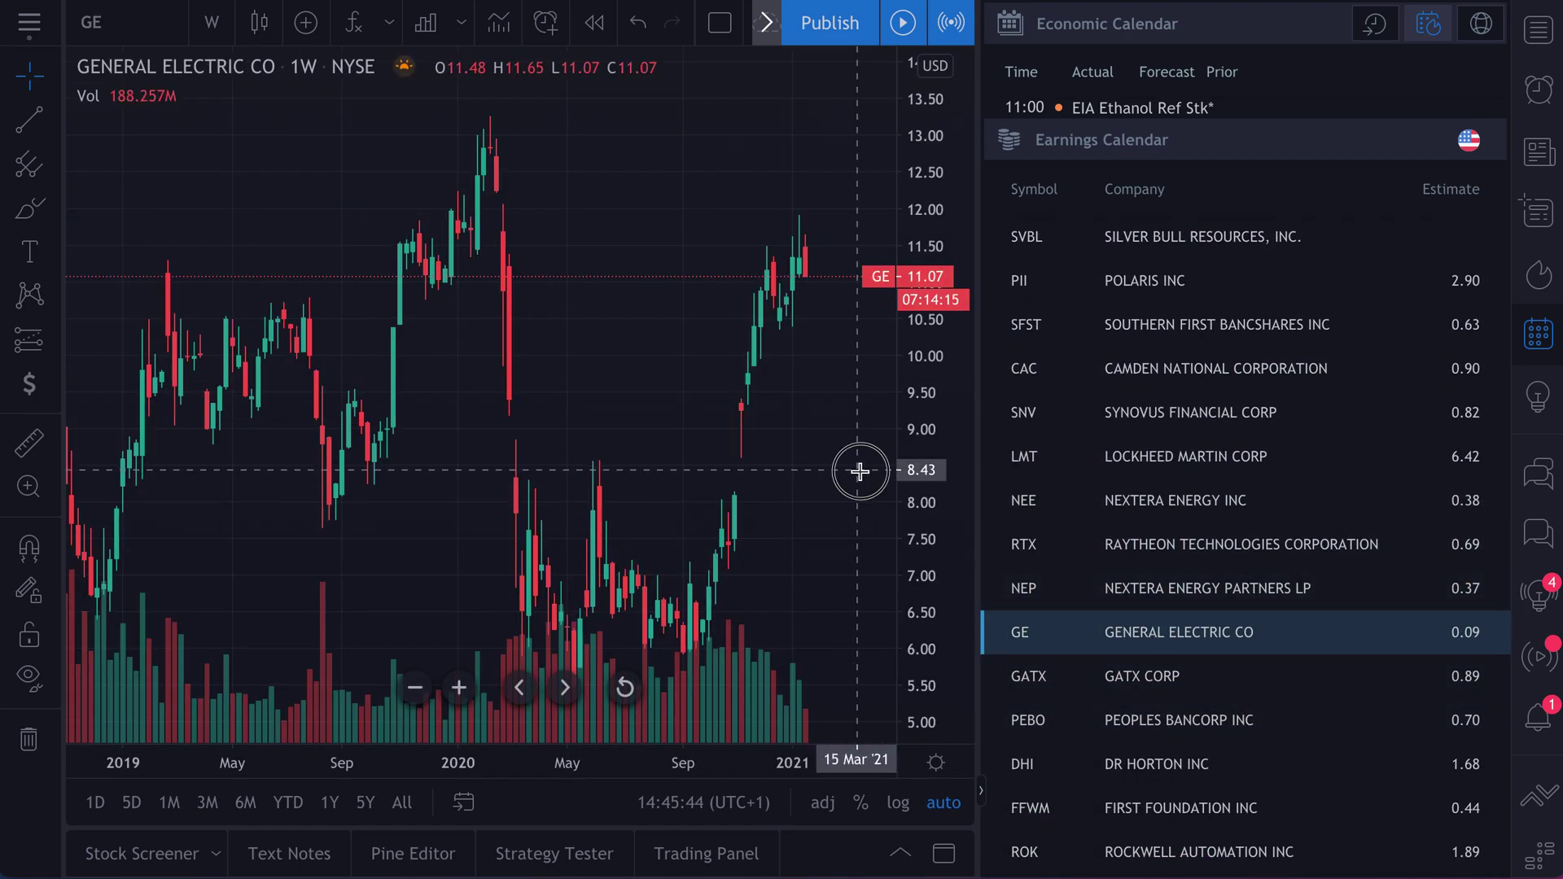
pyautogui.moveTo(838, 470); pyautogui.dragTo(722, 472)
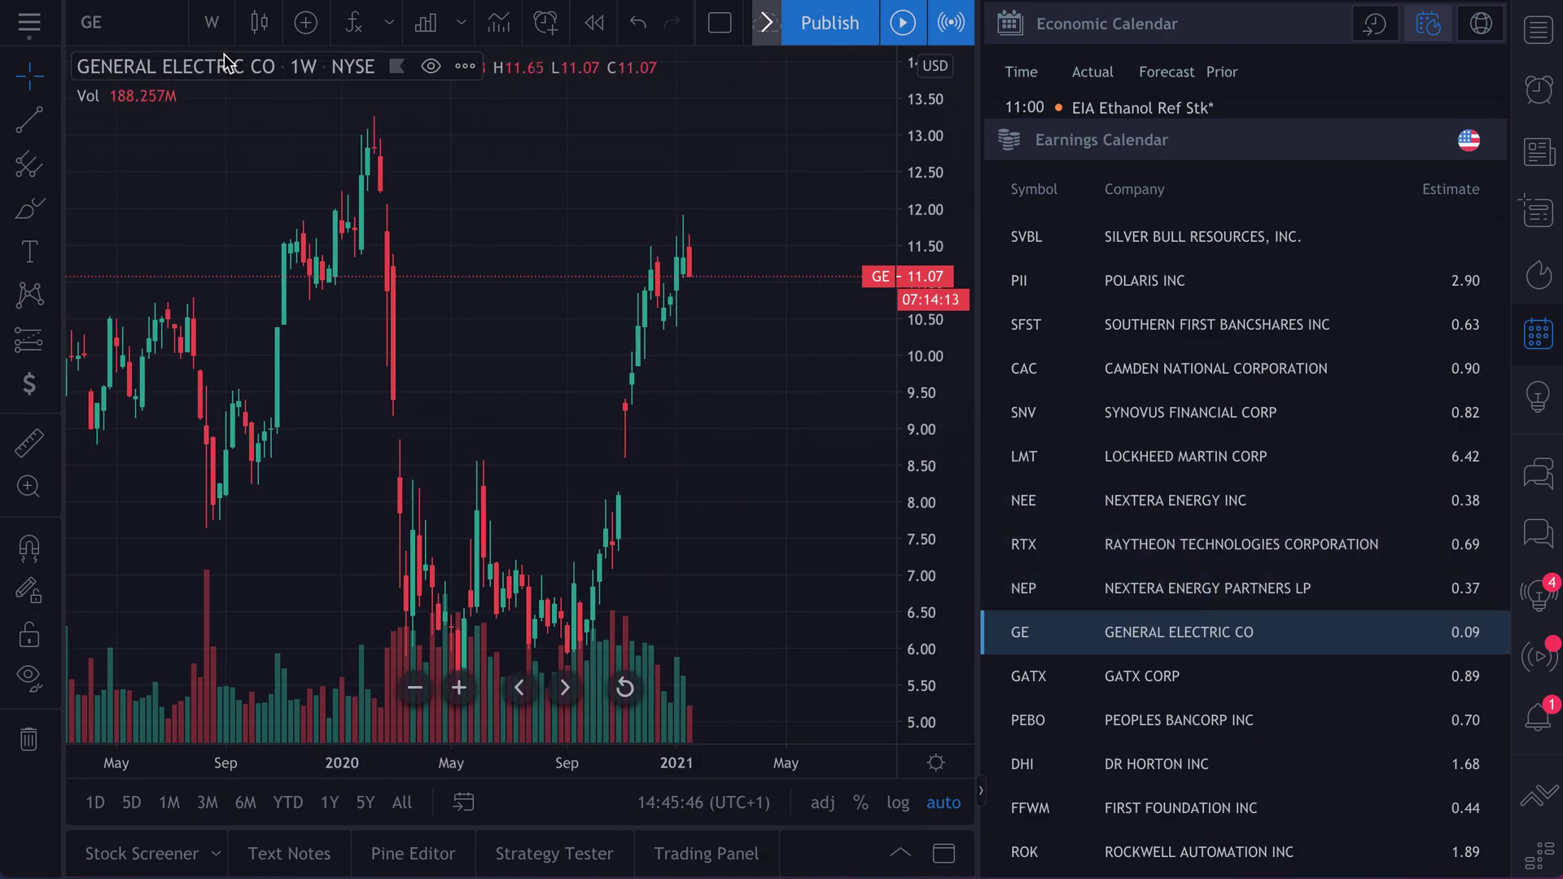
# Step: Set the GE chart's interval to 1 day and view the details of its upcoming earnings marker
pyautogui.click(211, 22)
pyautogui.click(258, 702)
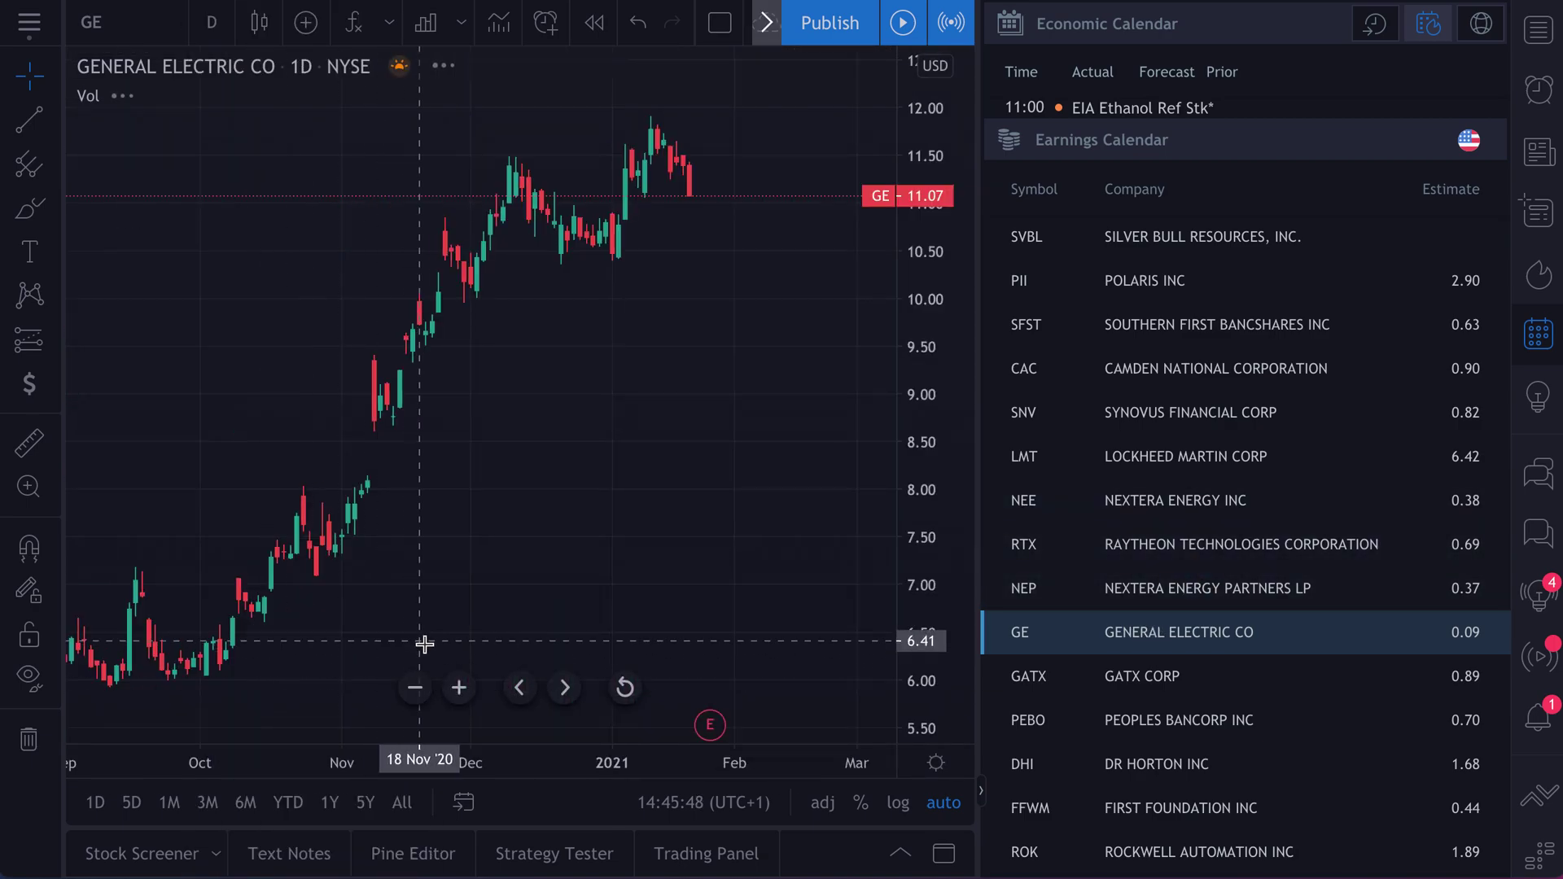
pyautogui.moveTo(731, 737)
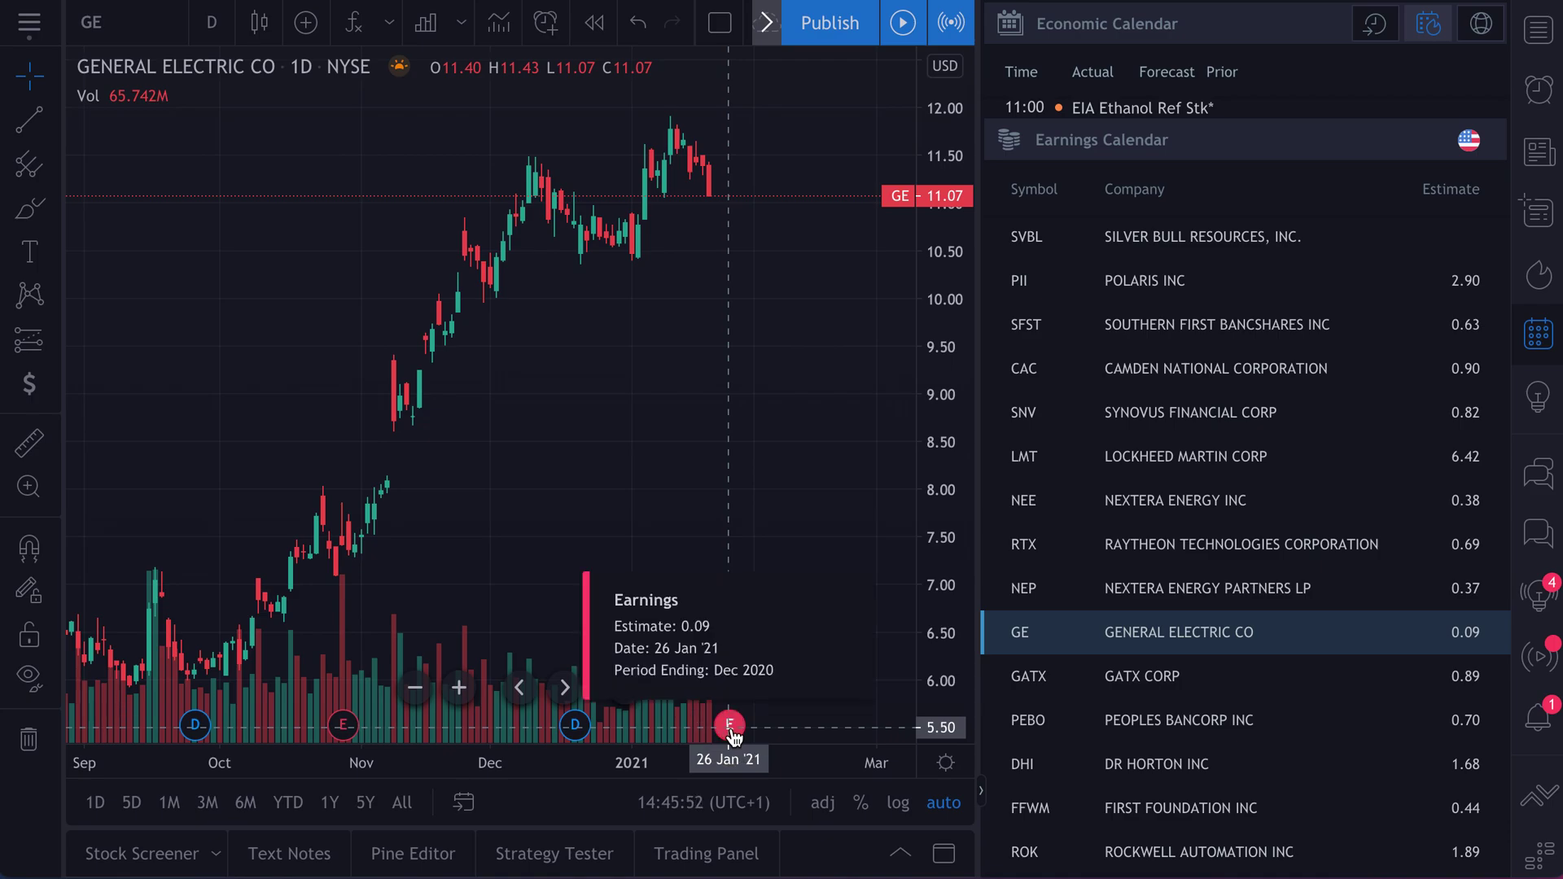
# Step: Replace the calendars with the watchlist, enlarge its symbol list and load the Stocks To Watch list
pyautogui.click(1537, 341)
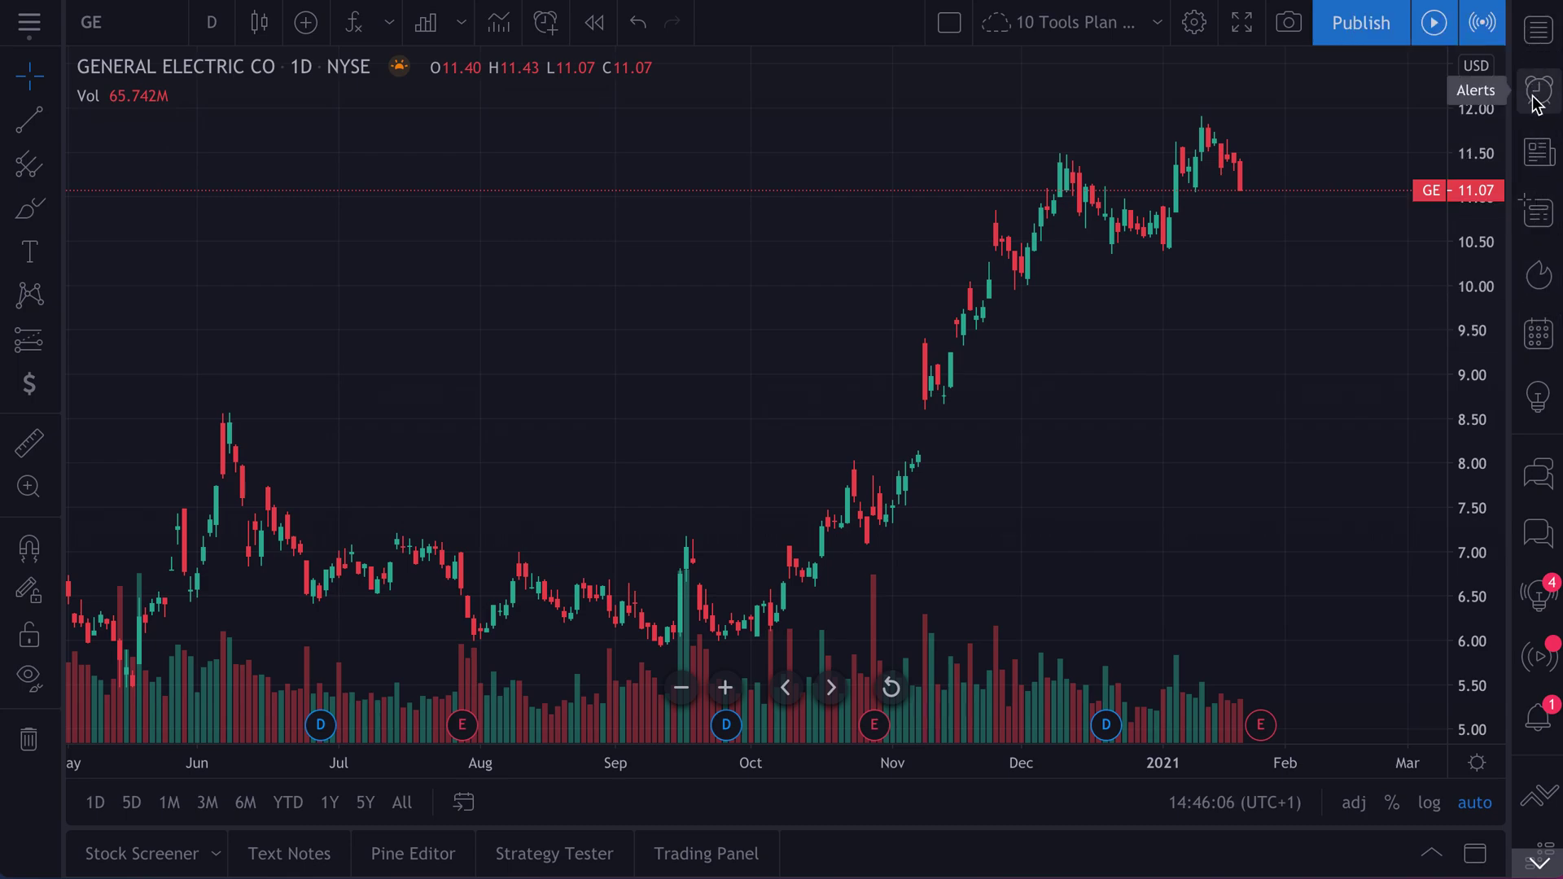
pyautogui.click(1541, 37)
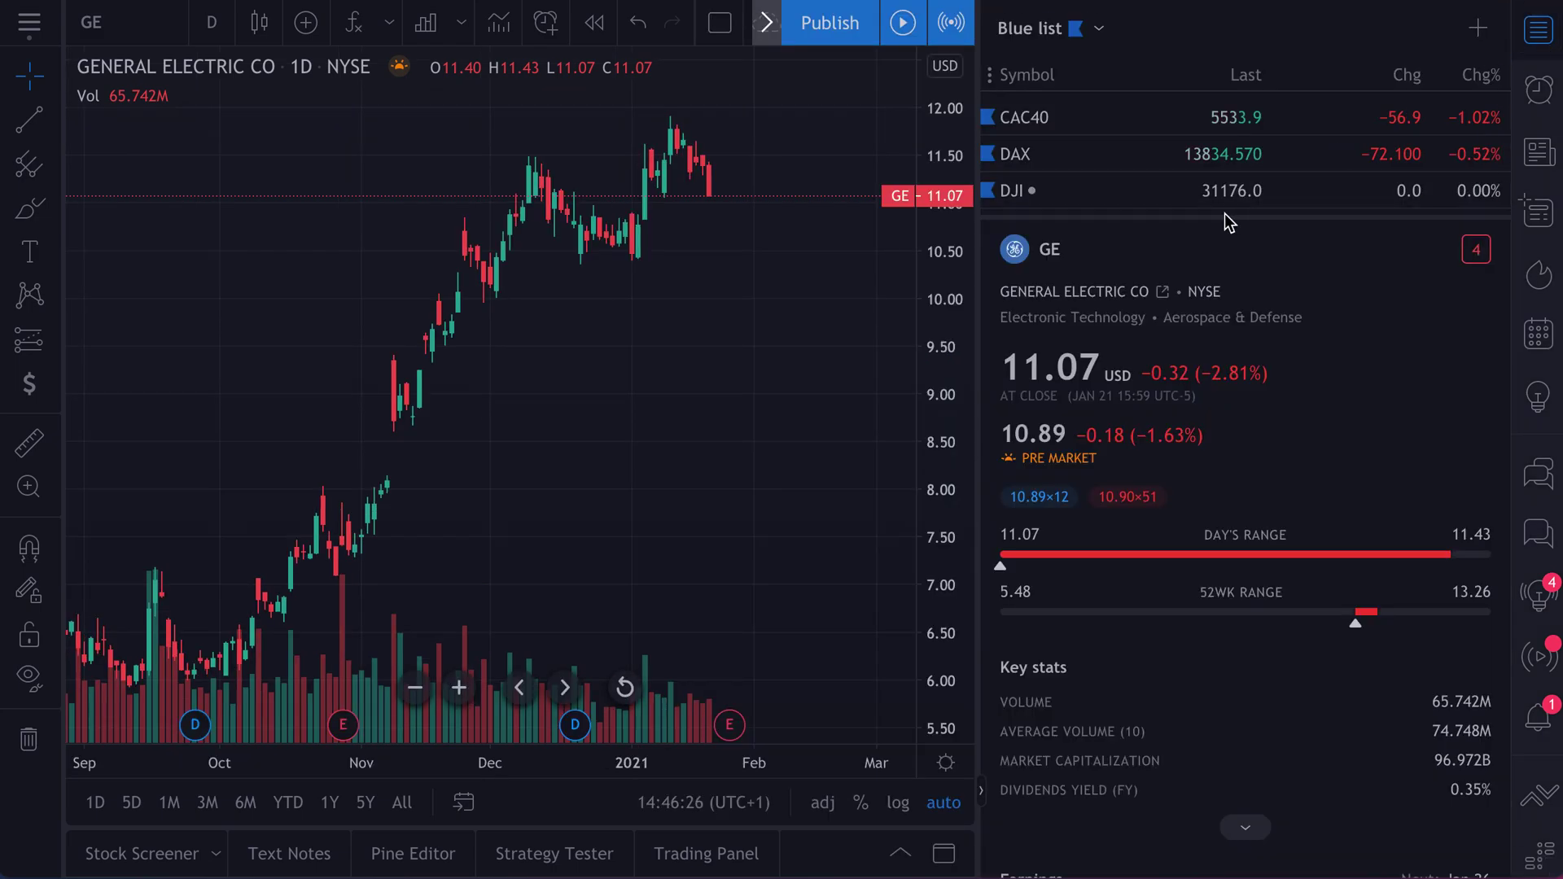
pyautogui.moveTo(1221, 216); pyautogui.dragTo(1230, 386)
pyautogui.click(1080, 27)
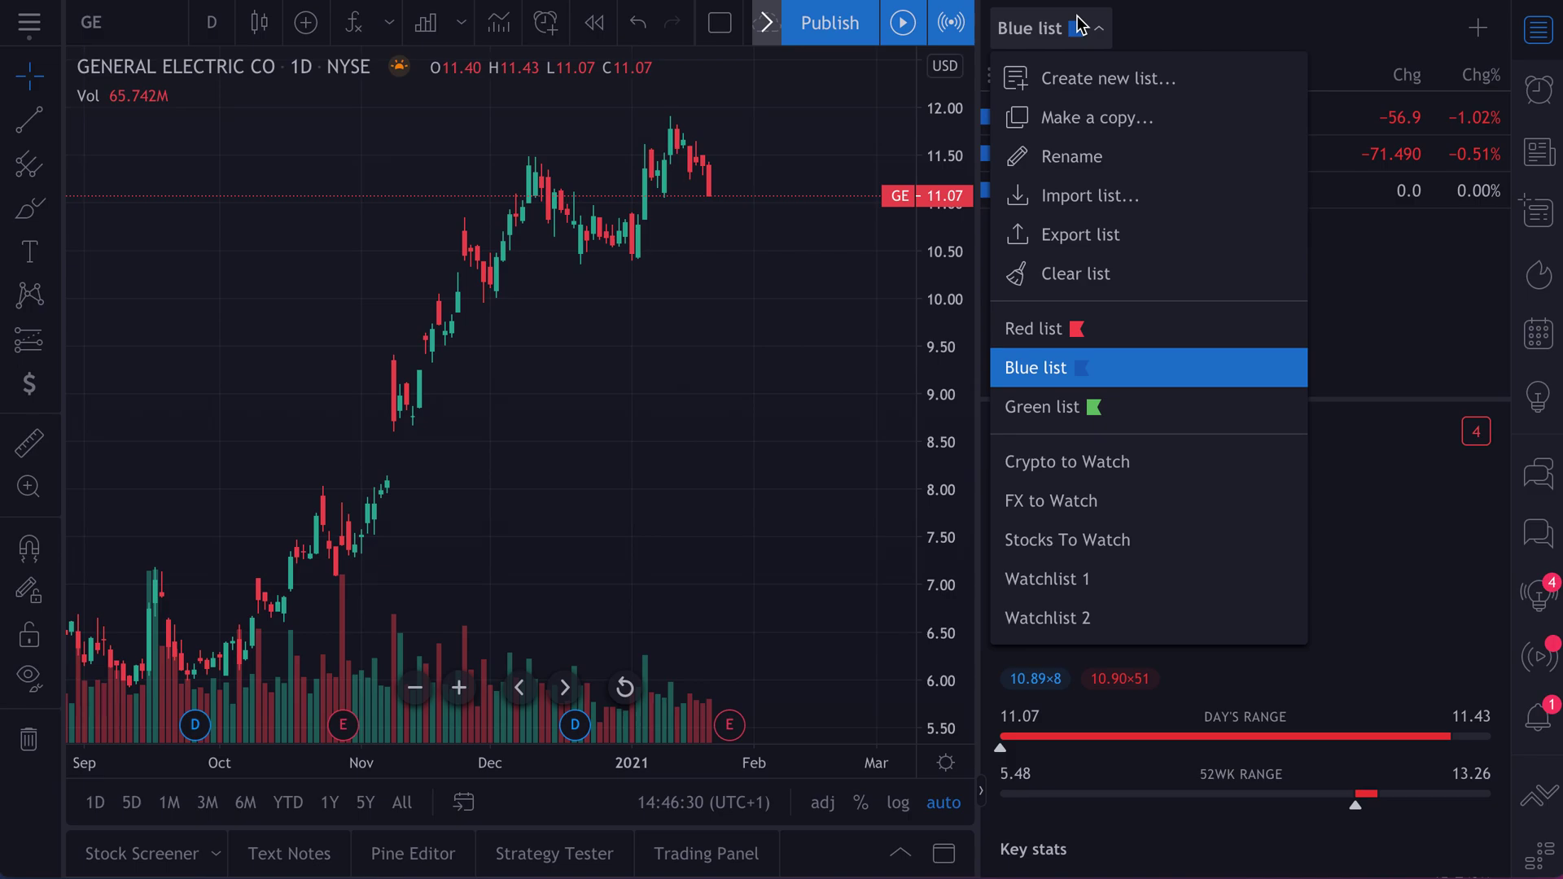
pyautogui.click(1162, 552)
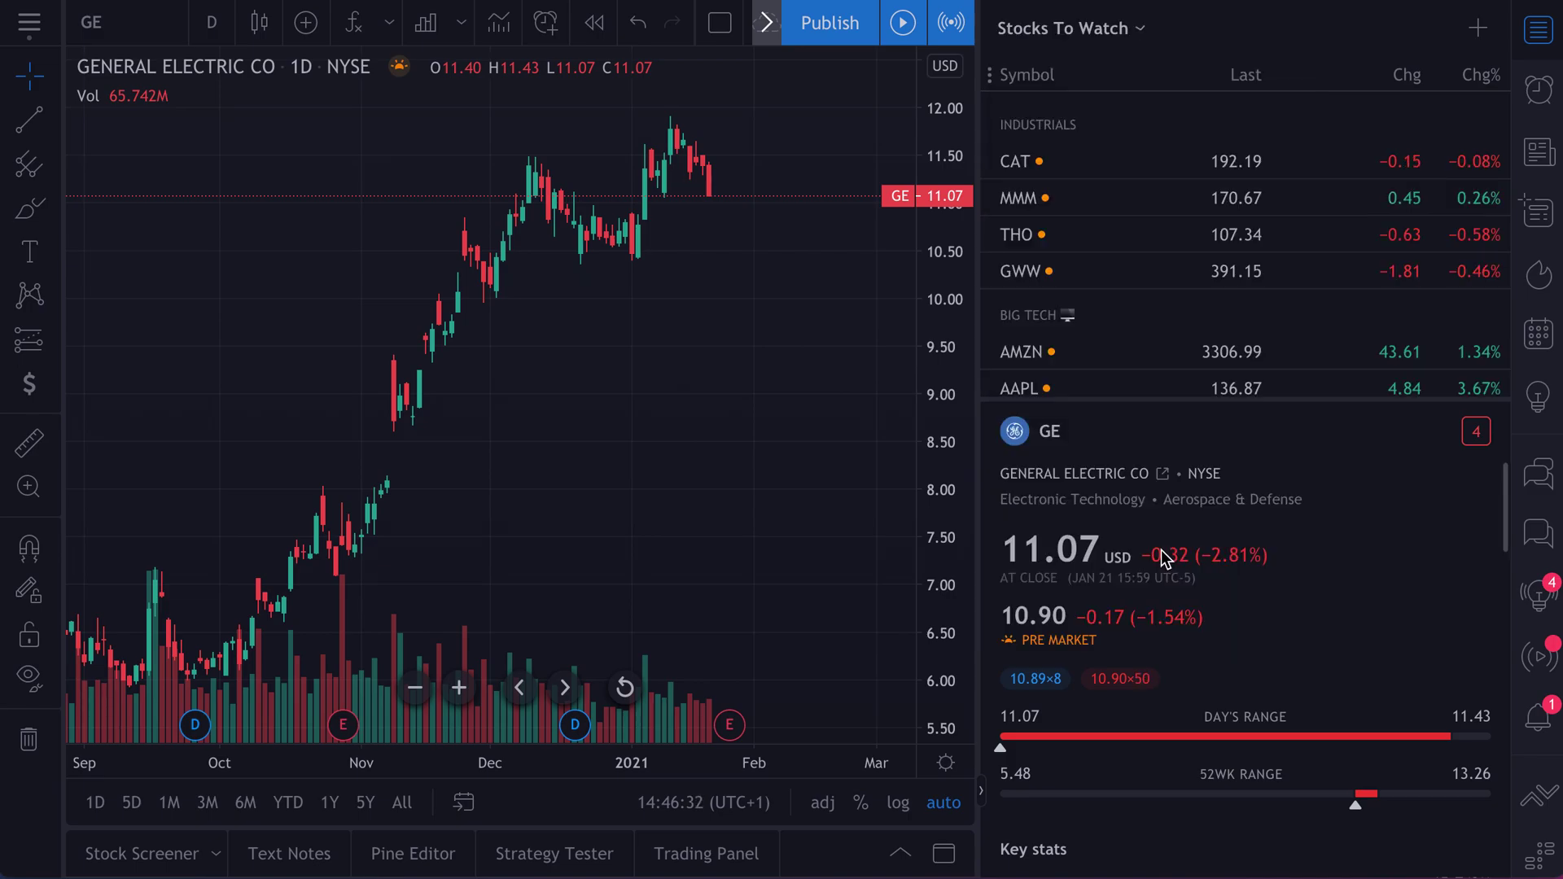
# Step: Review the available watchlists, keeping Stocks To Watch, and examine its Big Tech, Solar and SaaS sections
pyautogui.click(1124, 26)
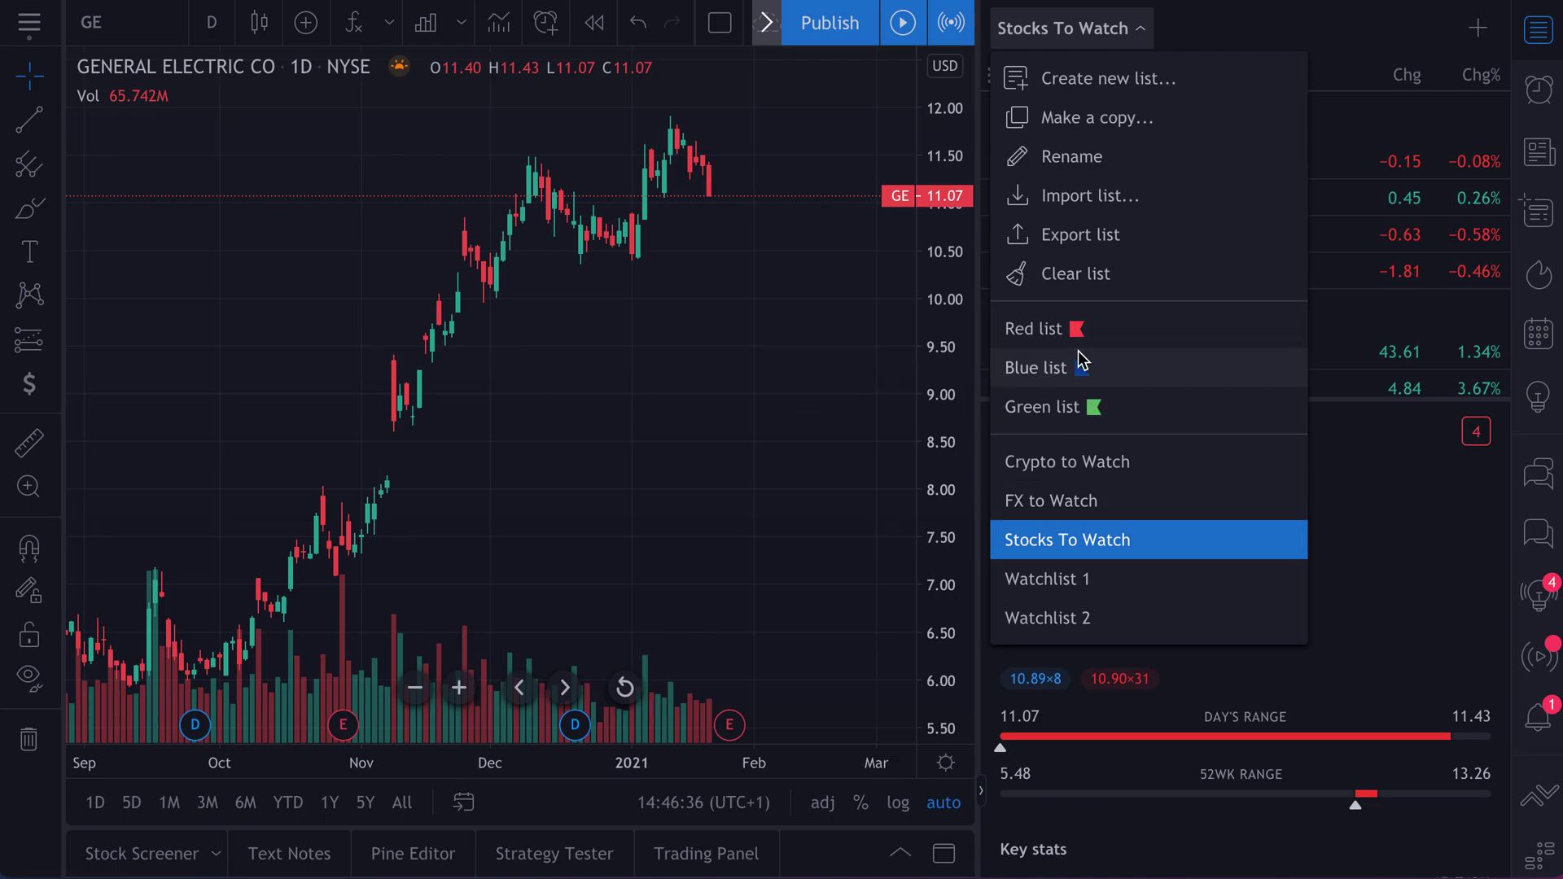
pyautogui.click(1346, 26)
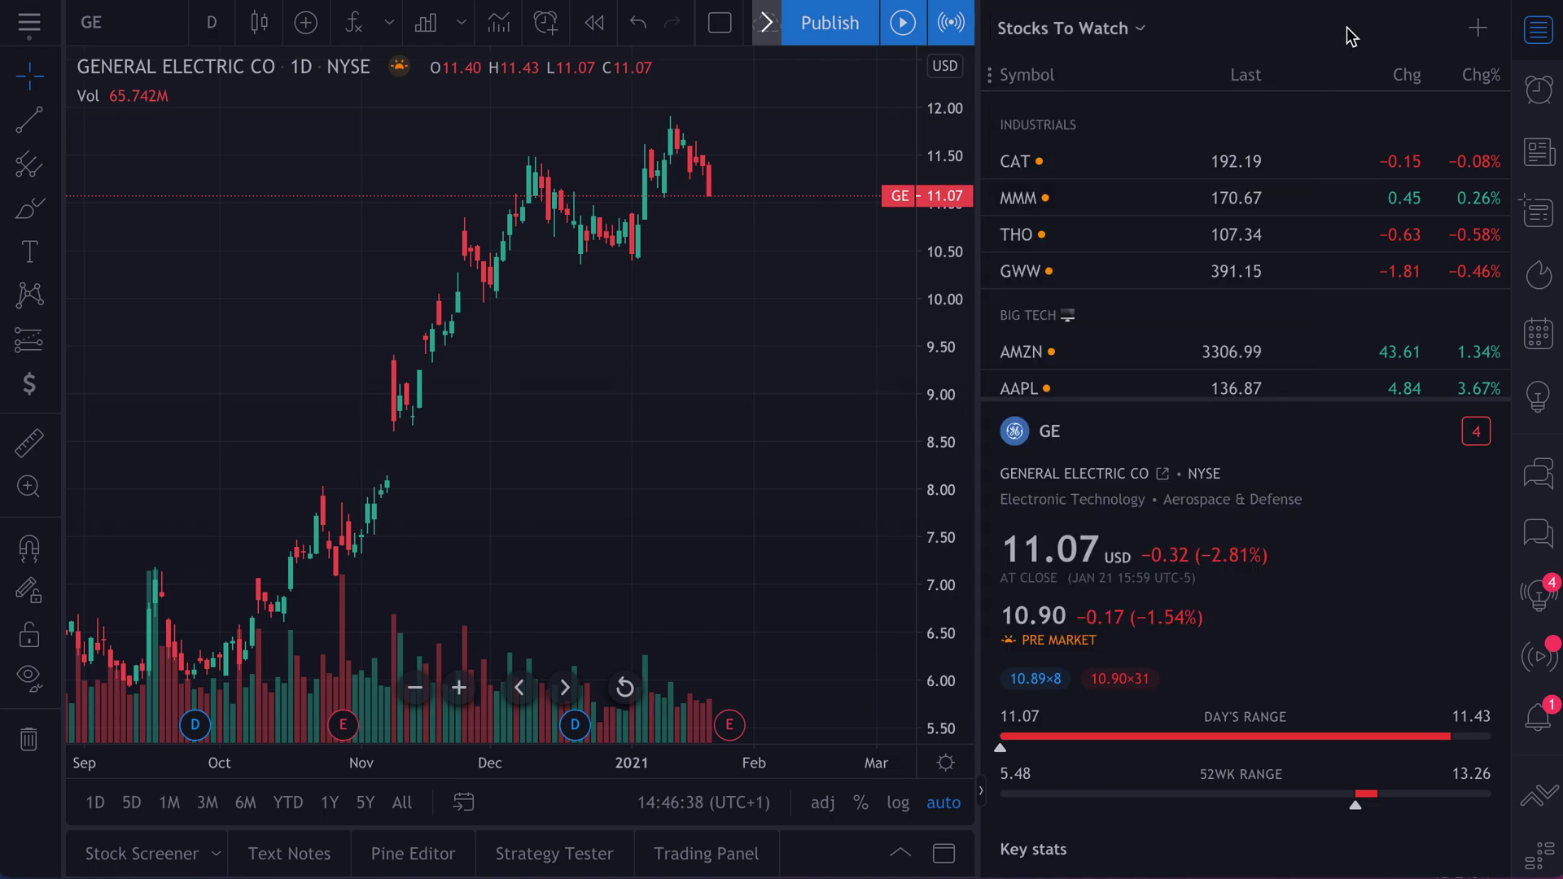
pyautogui.scroll(-3, 1136, 232)
pyautogui.doubleClick(1028, 113)
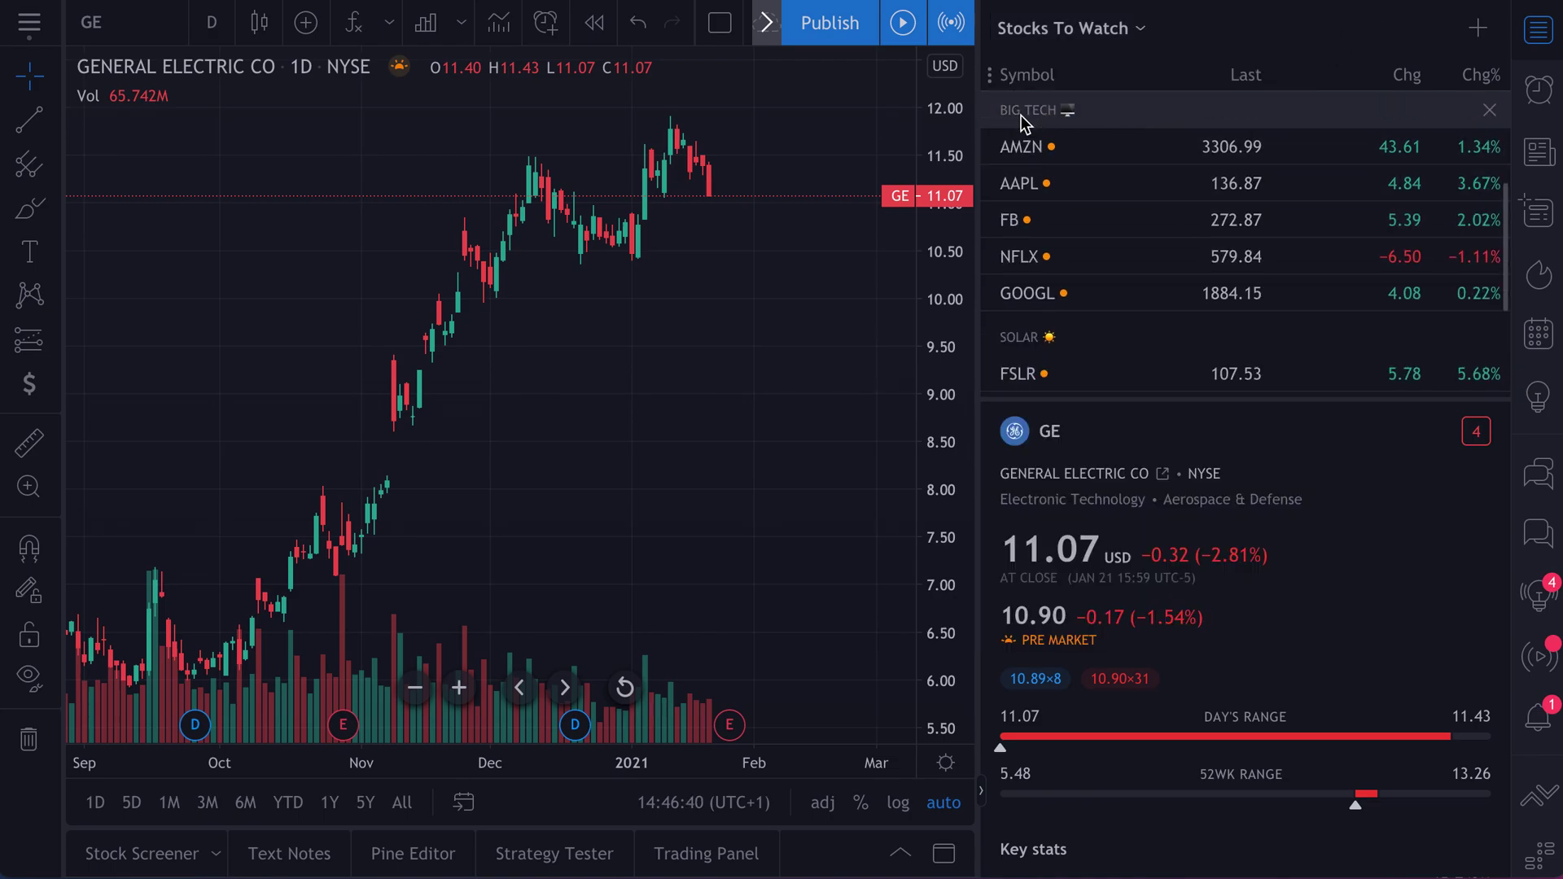
pyautogui.click(1072, 339)
pyautogui.scroll(-3, 1120, 341)
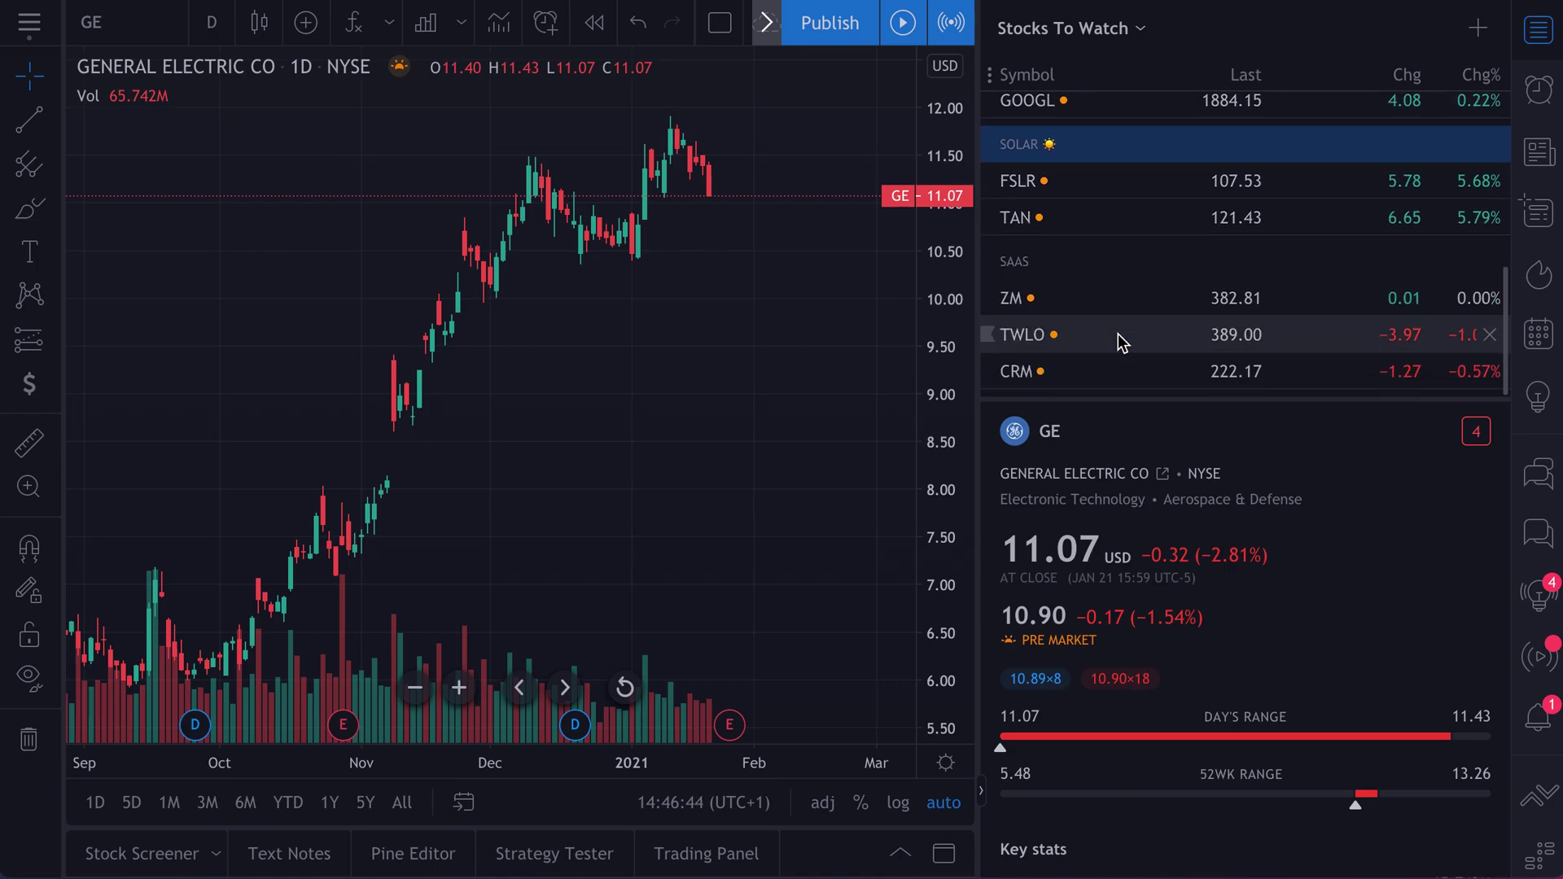
# Step: View the options available for the Solar section of the Stocks To Watch list
pyautogui.scroll(2, 1059, 167)
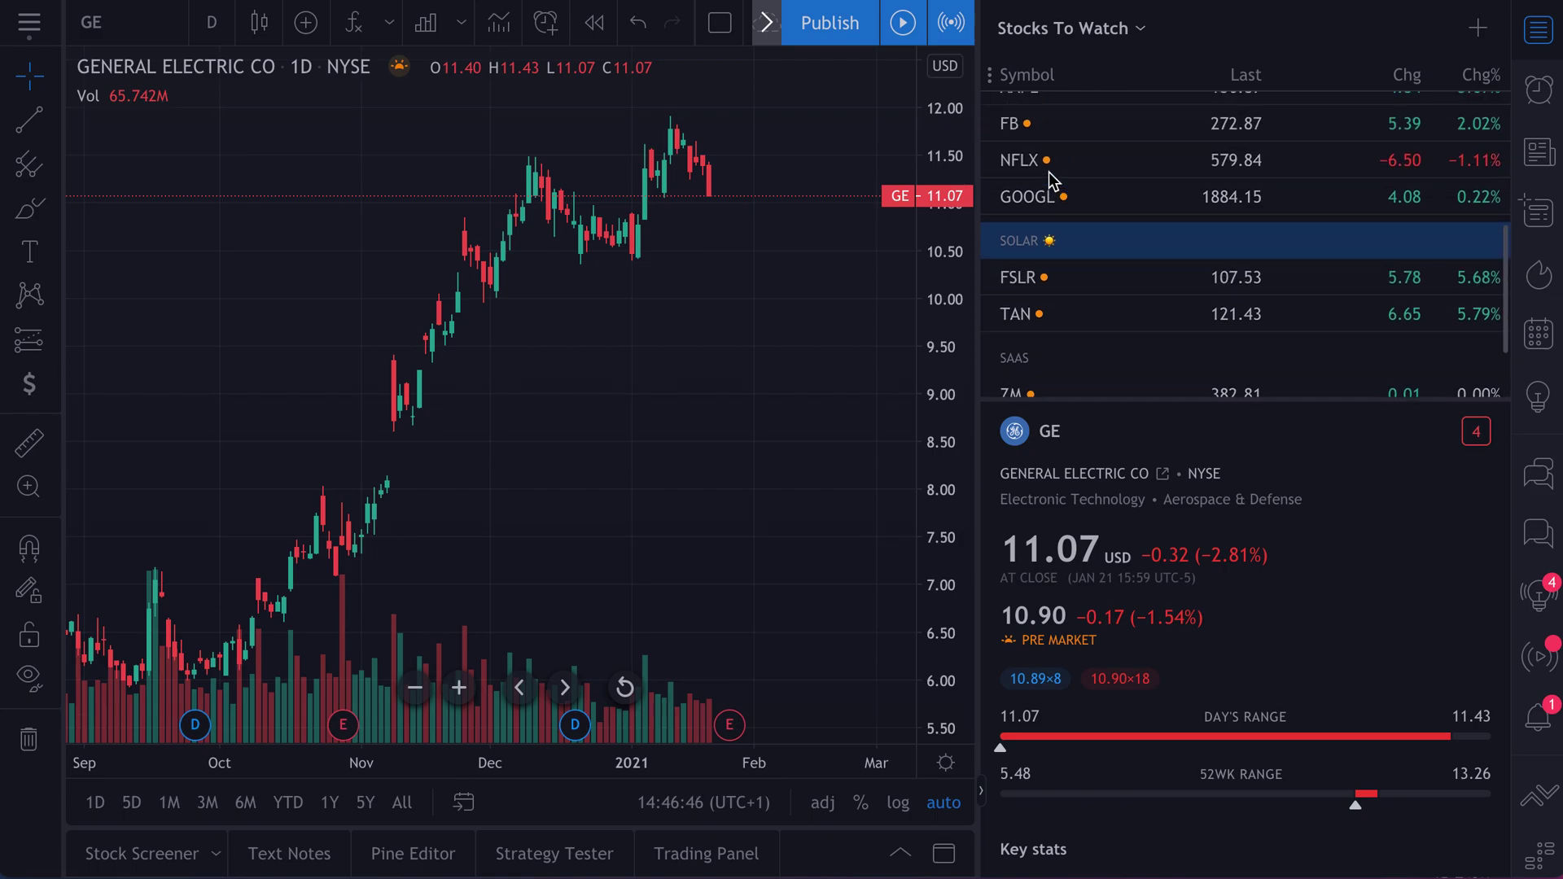
pyautogui.rightClick(1072, 237)
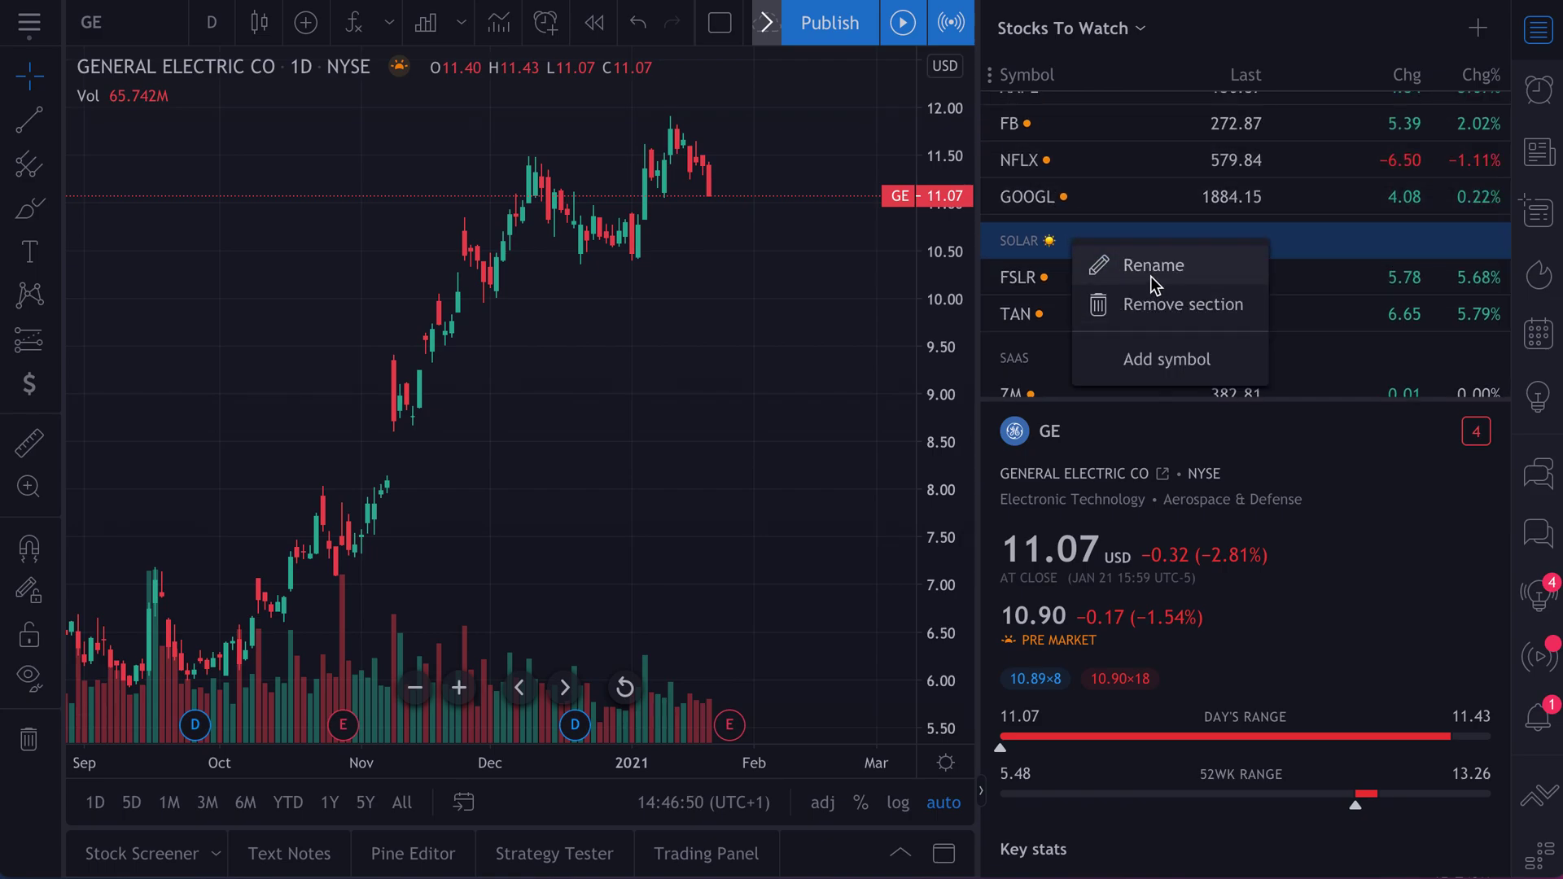
pyautogui.click(1095, 265)
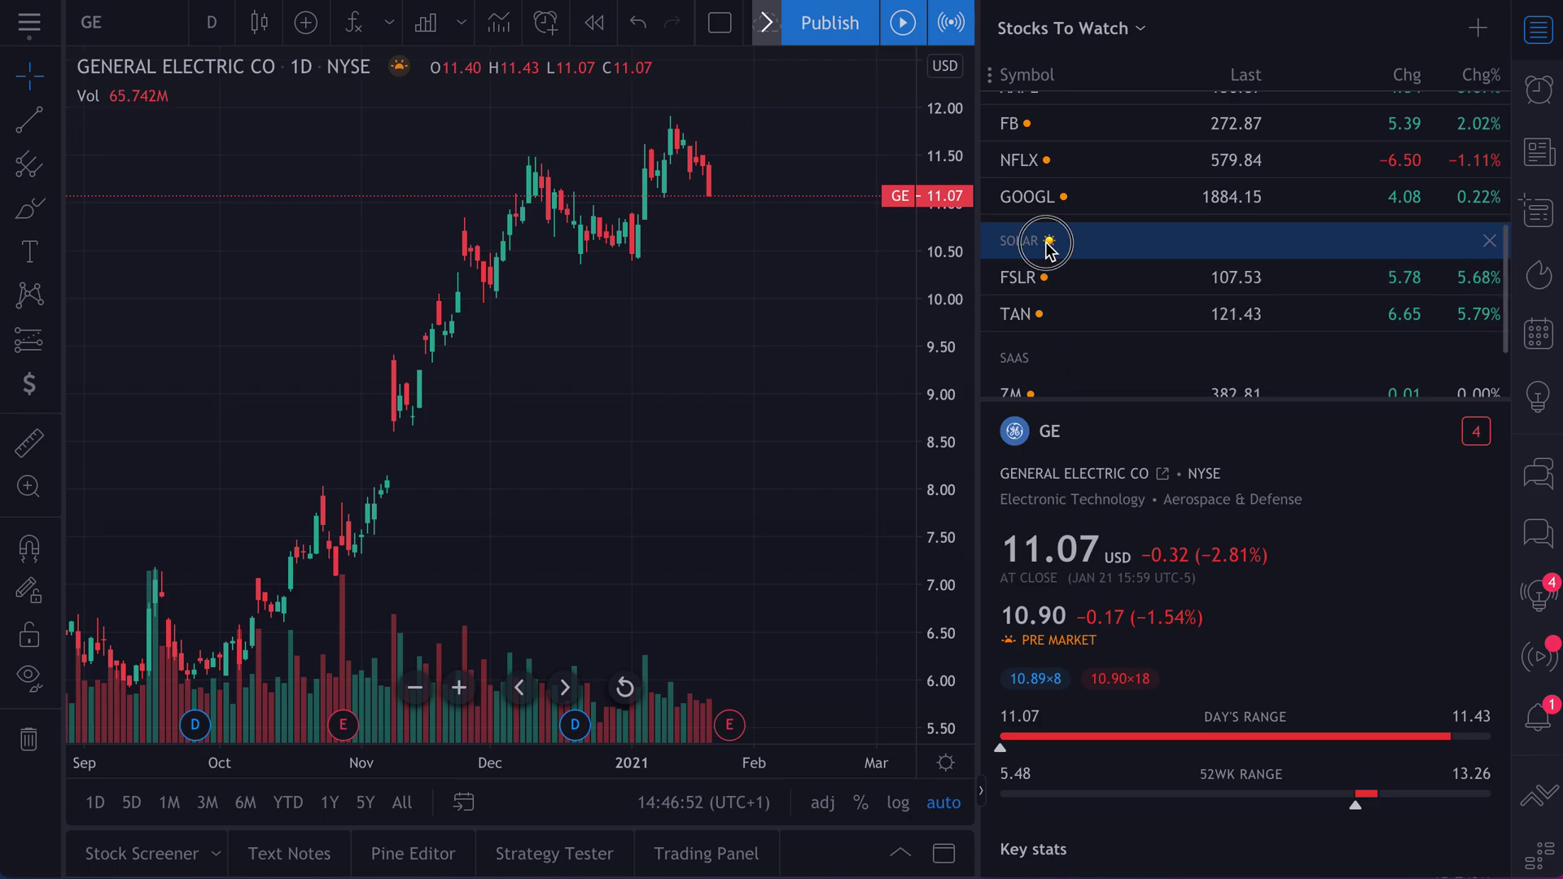
# Step: Hide the watchlist and briefly view the alerts and the news, closing each one again
pyautogui.click(1539, 34)
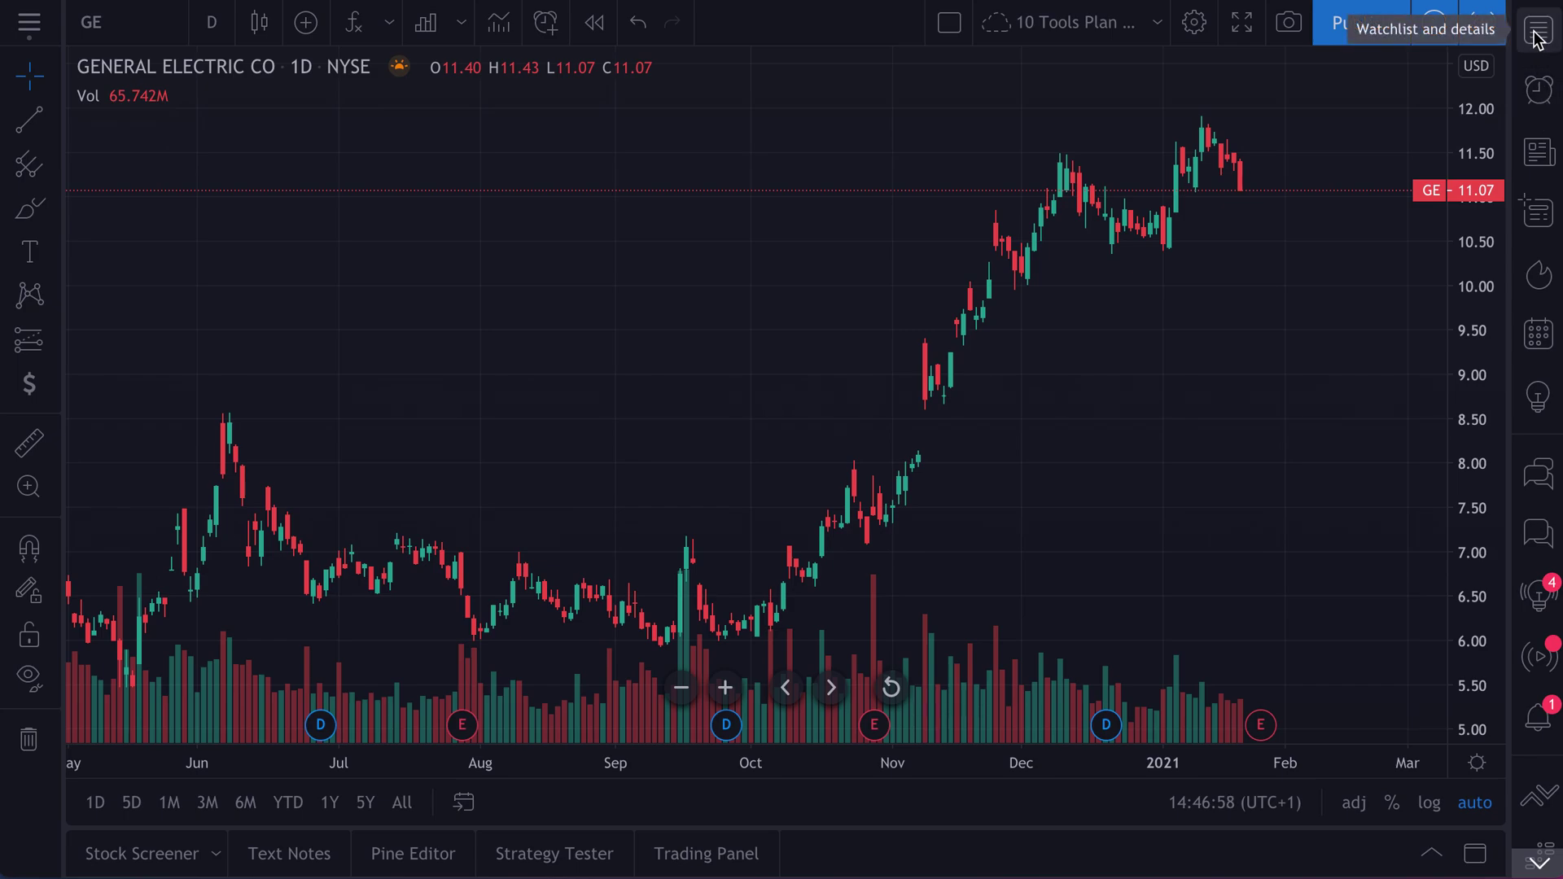
pyautogui.click(1540, 91)
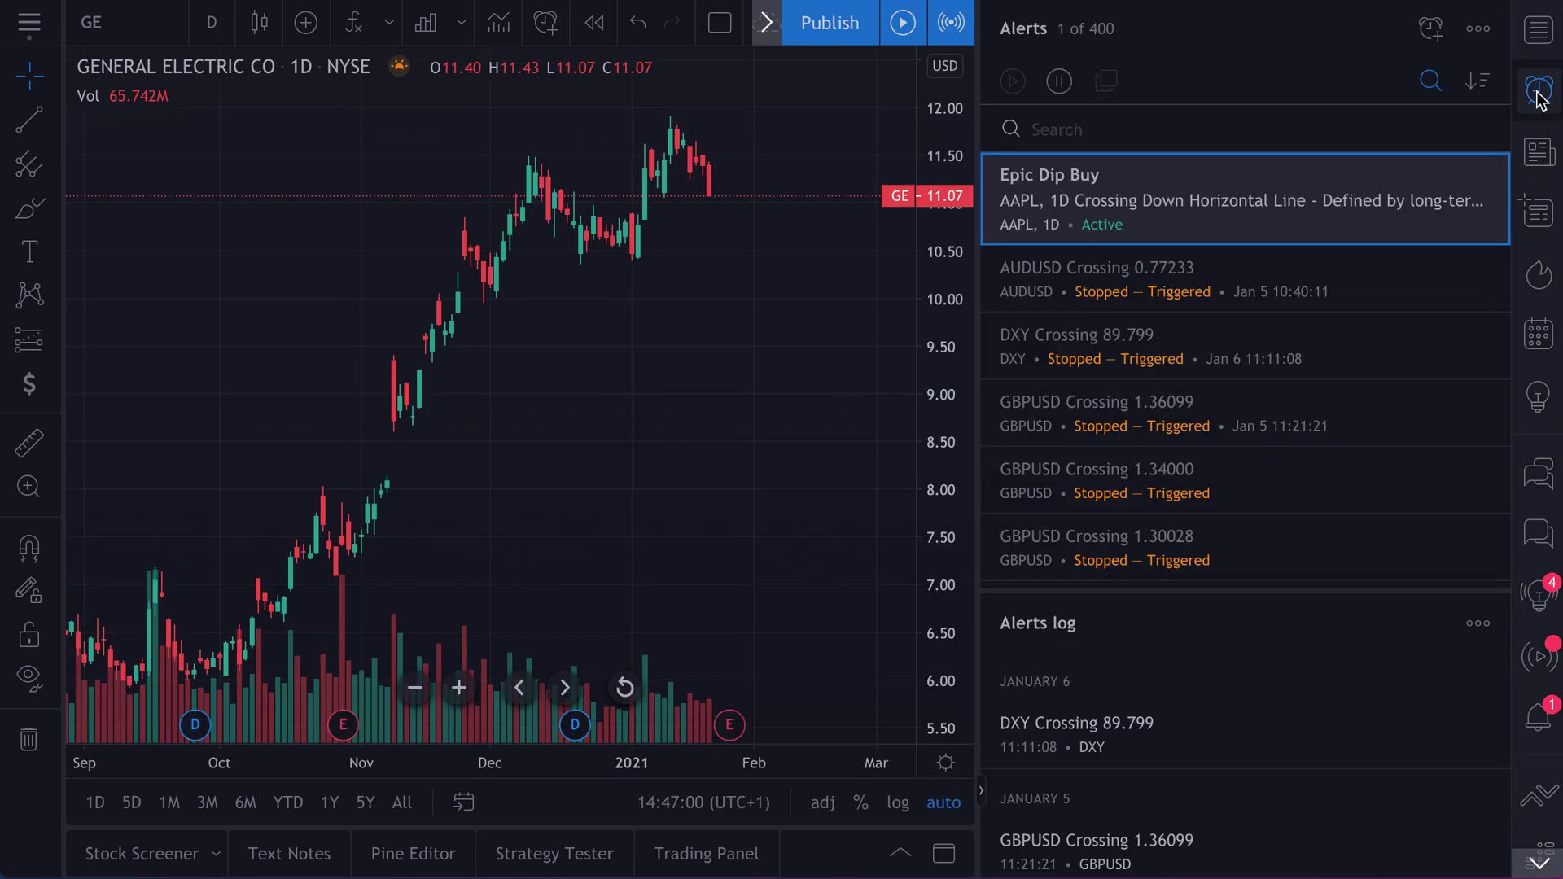
pyautogui.click(1540, 94)
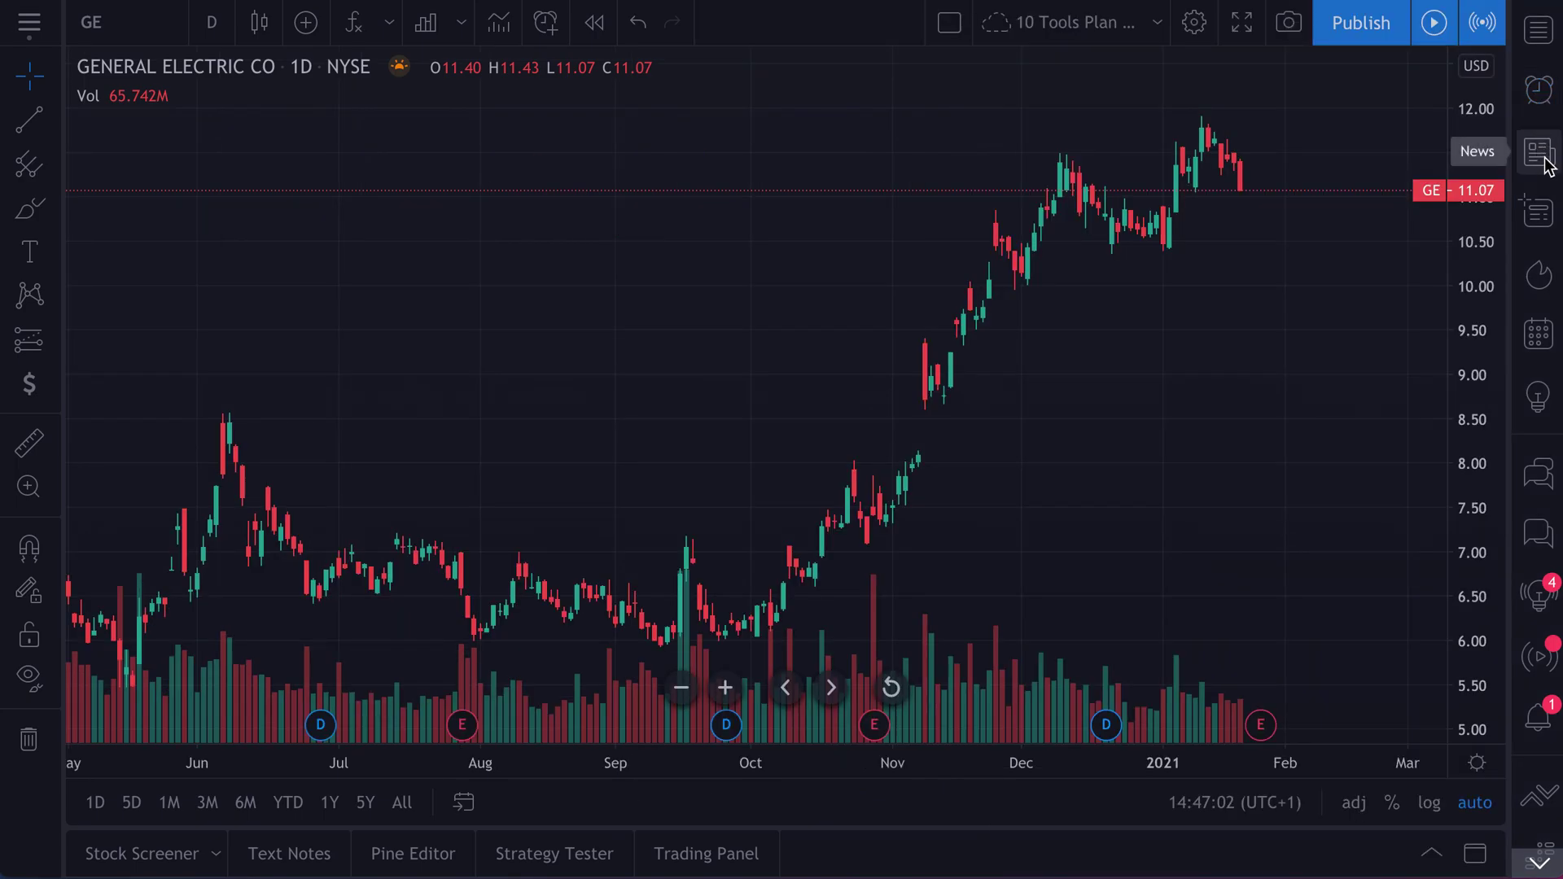
pyautogui.click(1542, 158)
pyautogui.click(1545, 163)
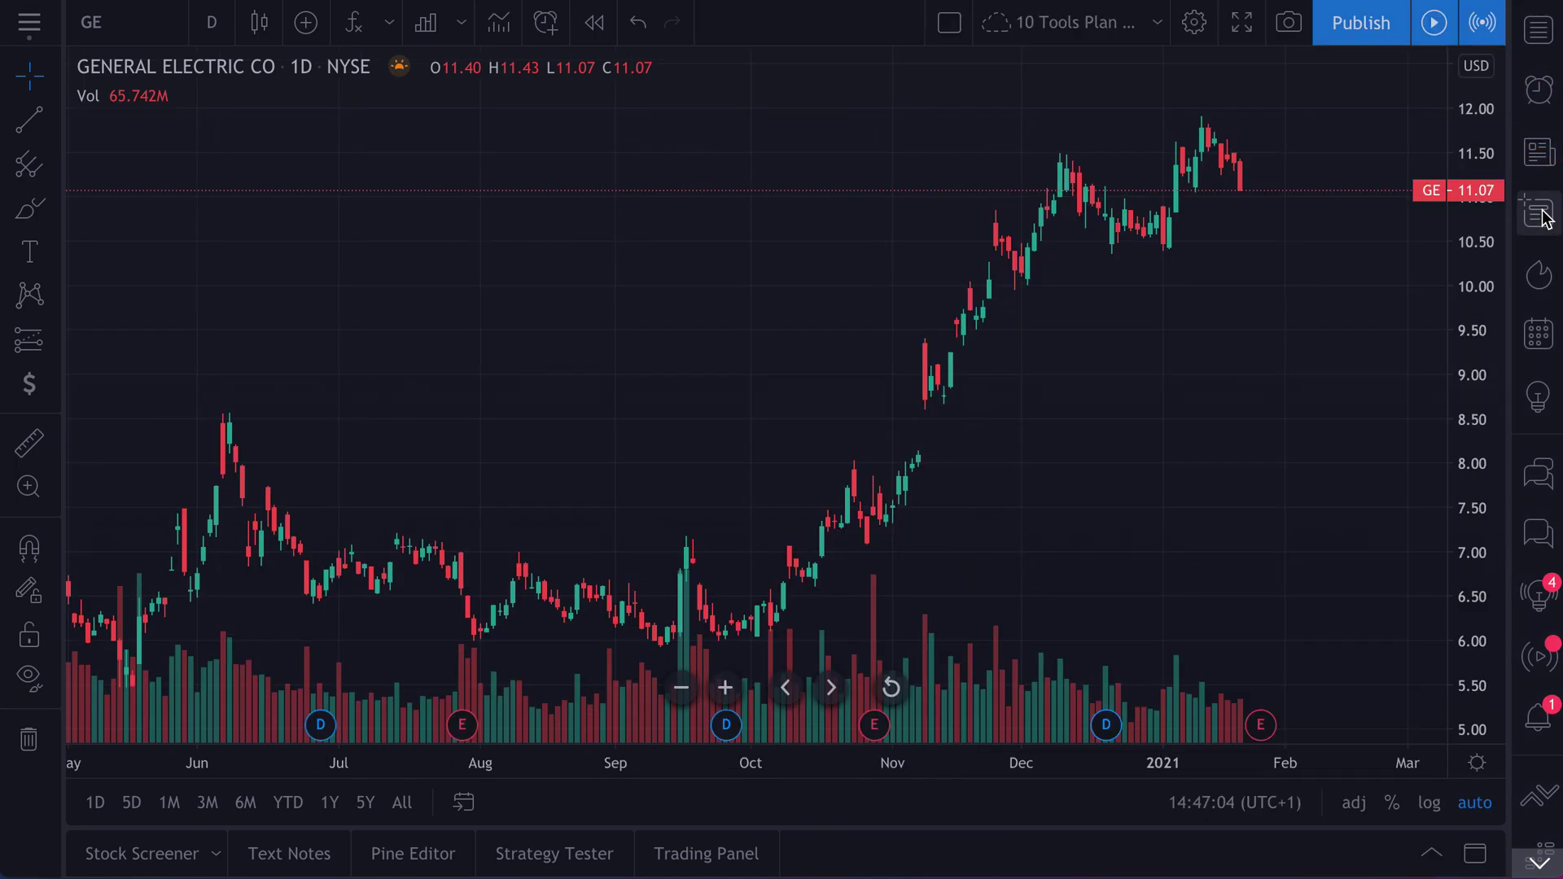
# Step: Briefly view the Data Window, the Hotlists and the calendars one at a time, leaving the sidebar collapsed
pyautogui.click(1542, 222)
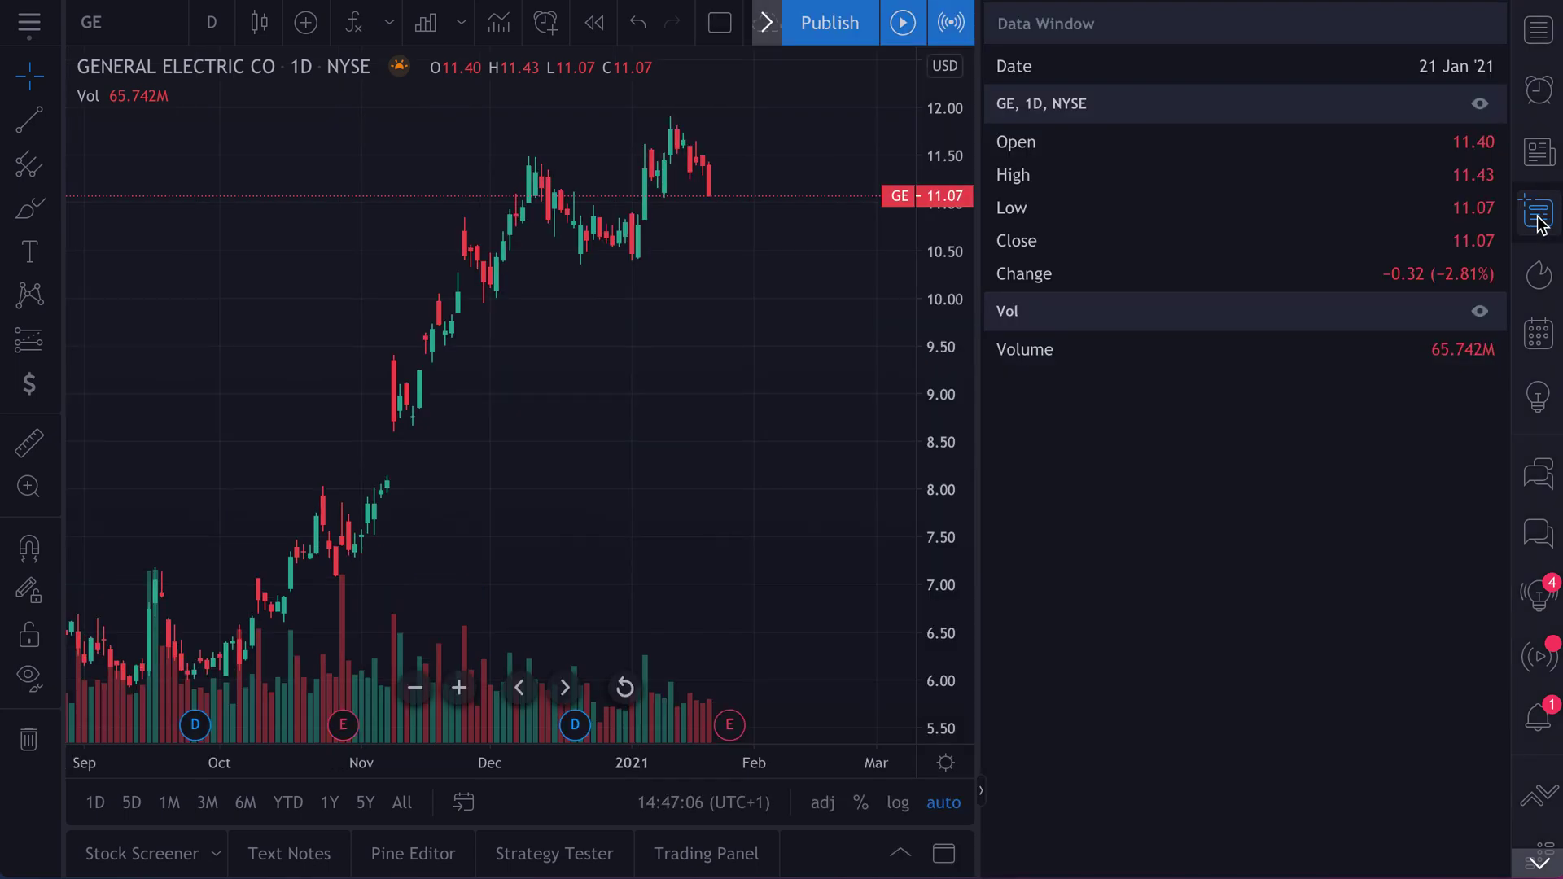
pyautogui.click(1541, 226)
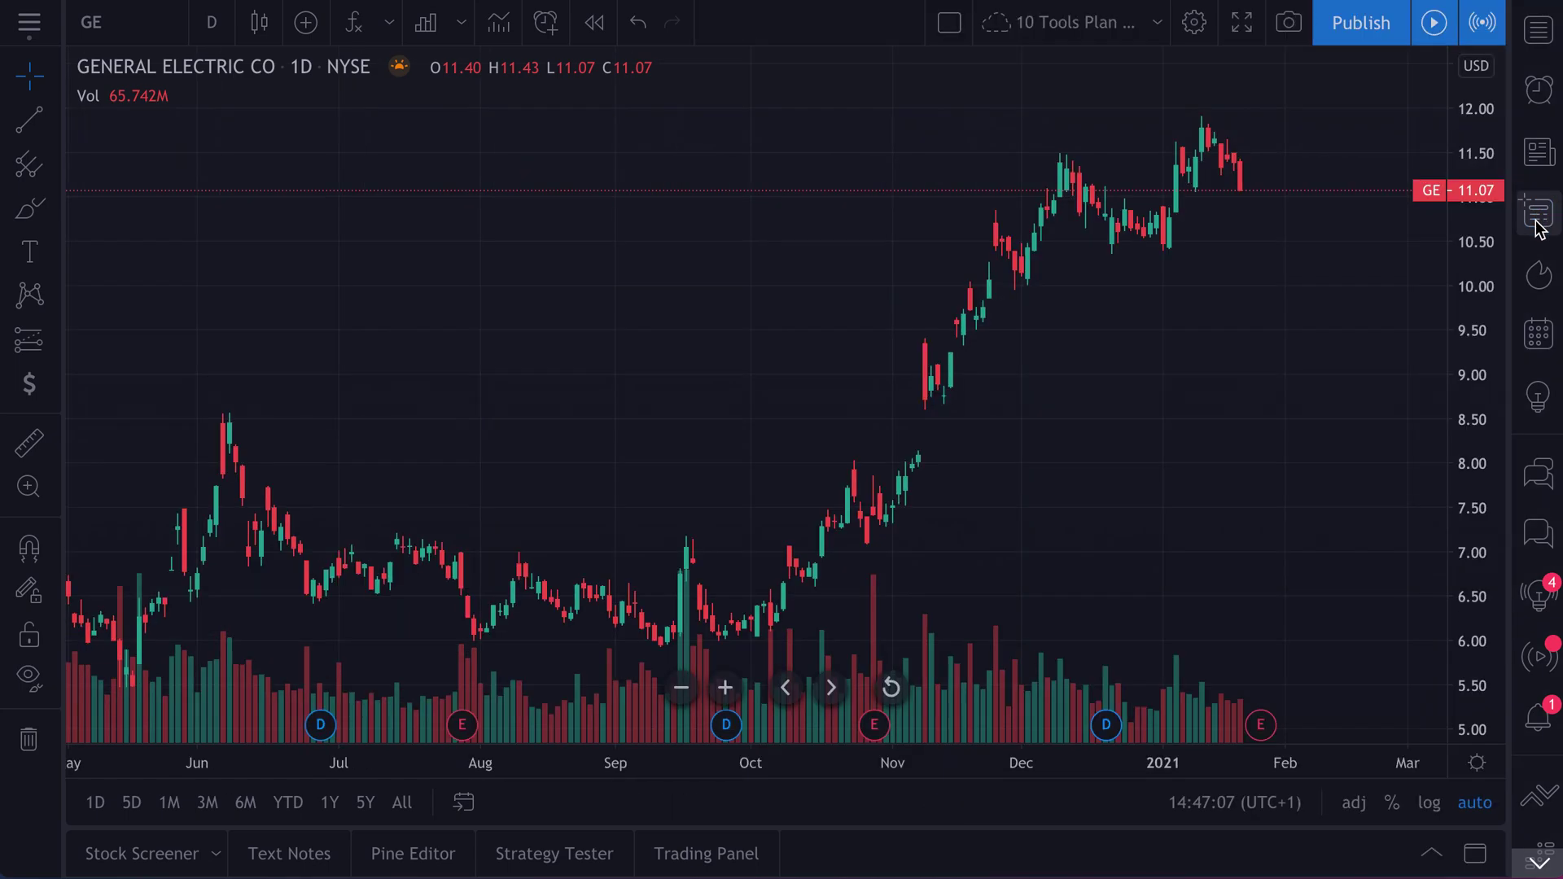
pyautogui.click(1542, 289)
pyautogui.click(1541, 290)
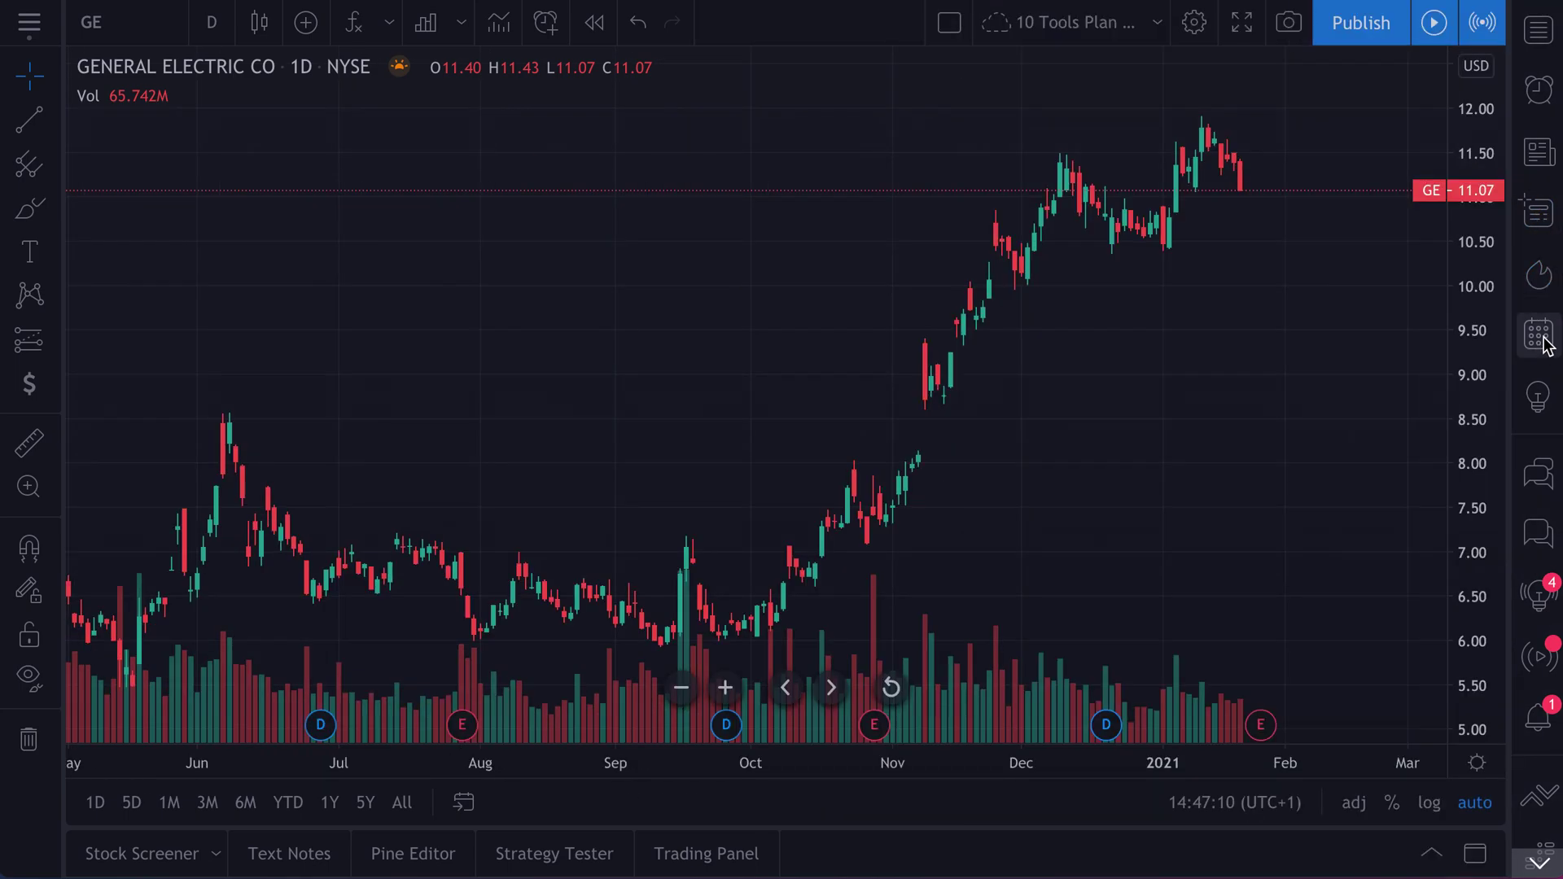
pyautogui.click(1541, 335)
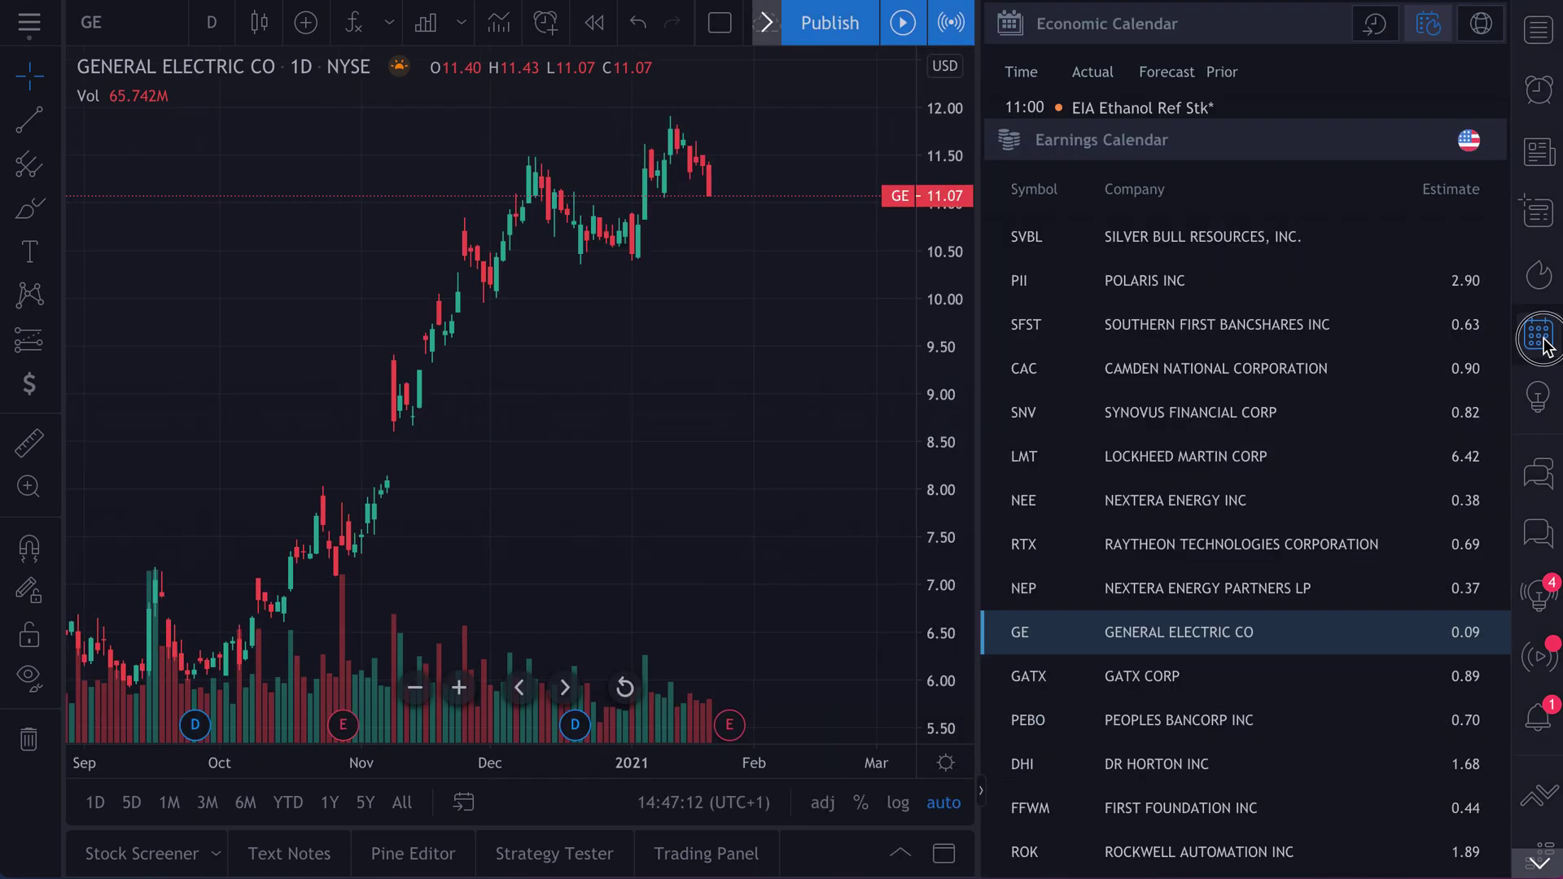
pyautogui.click(1543, 339)
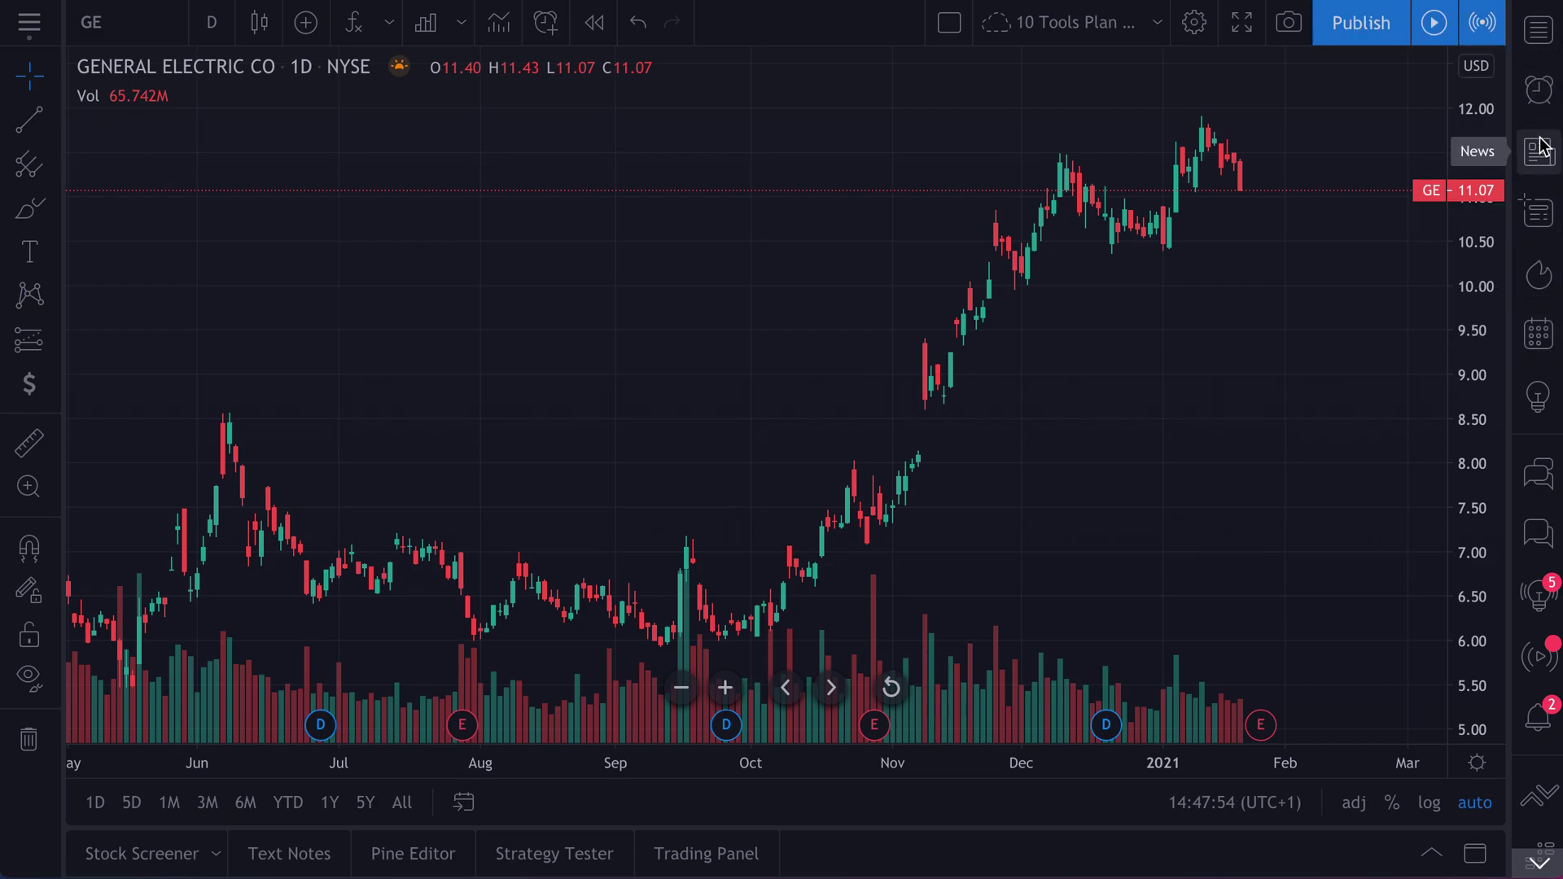
# Step: Show the Stocks To Watch list again, followed by the alerts and the headlines for GE
pyautogui.click(1544, 37)
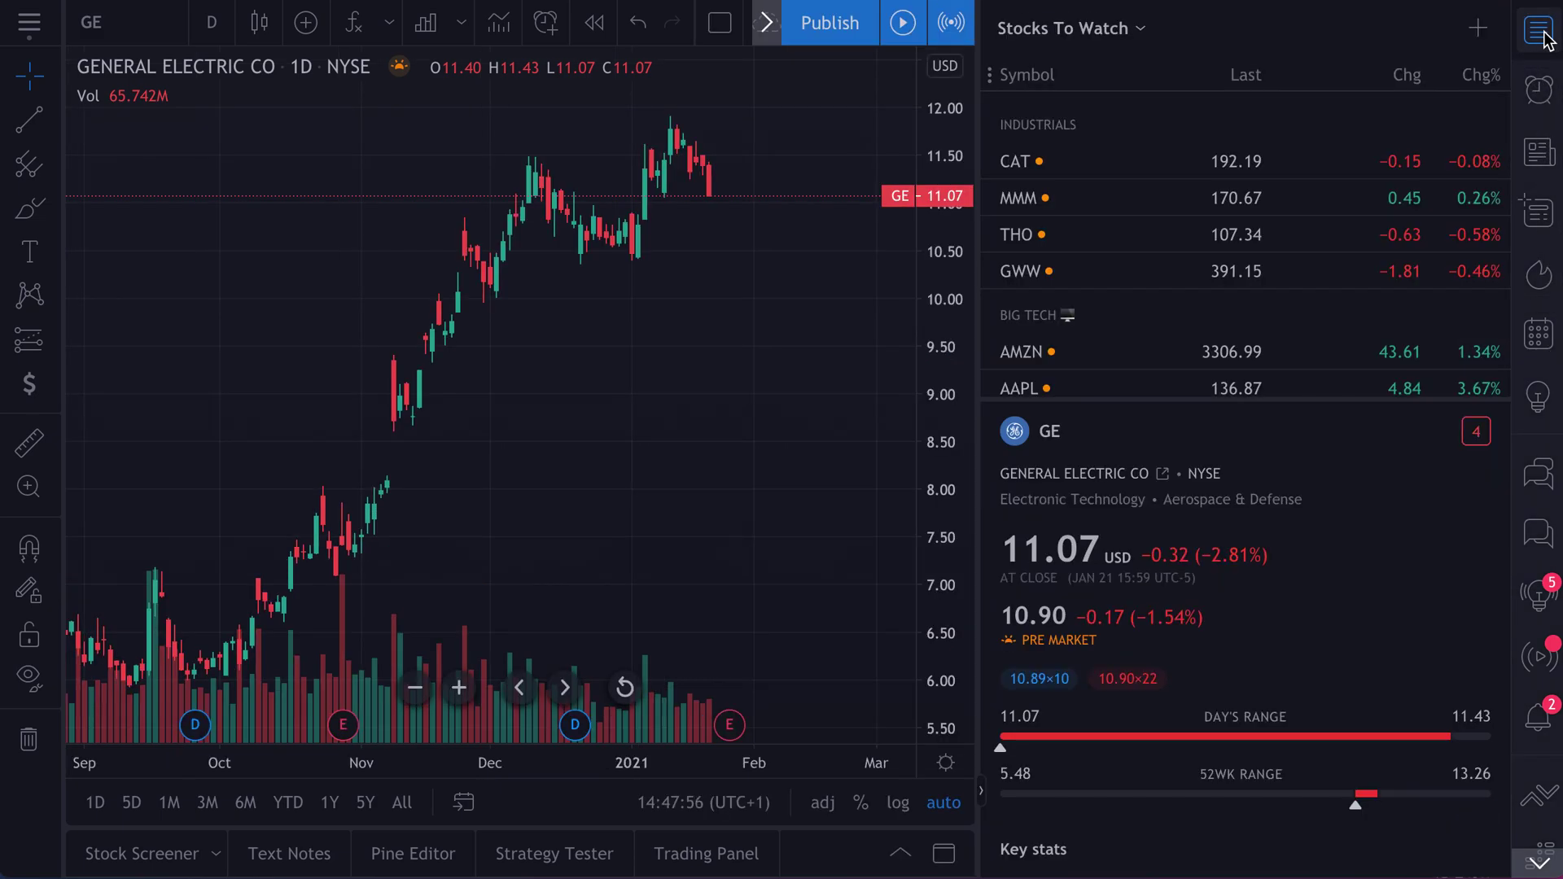
pyautogui.click(1541, 89)
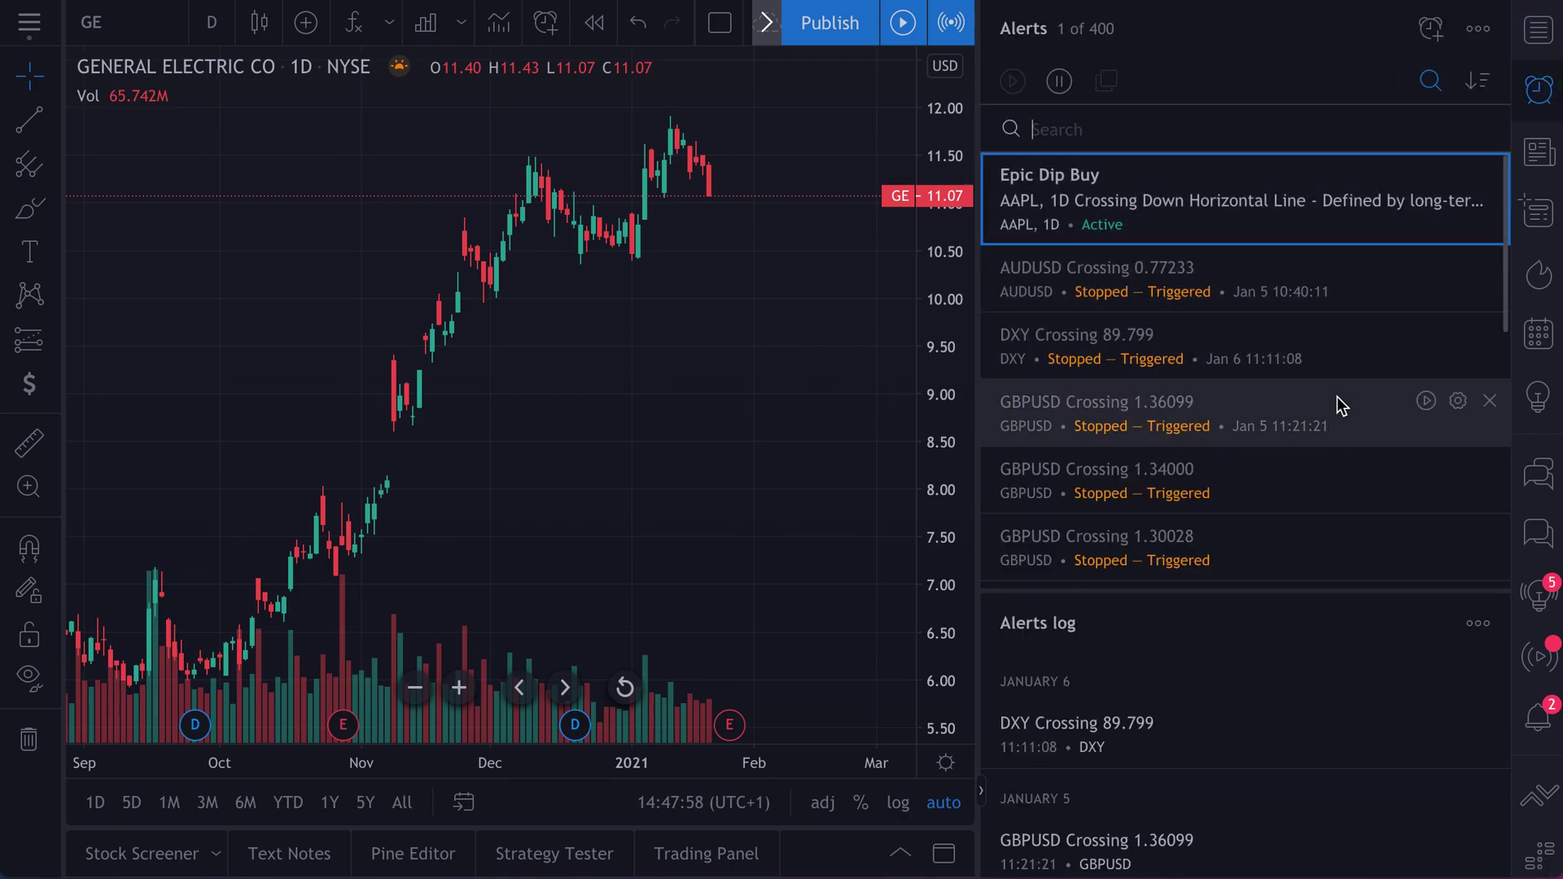
pyautogui.click(1542, 156)
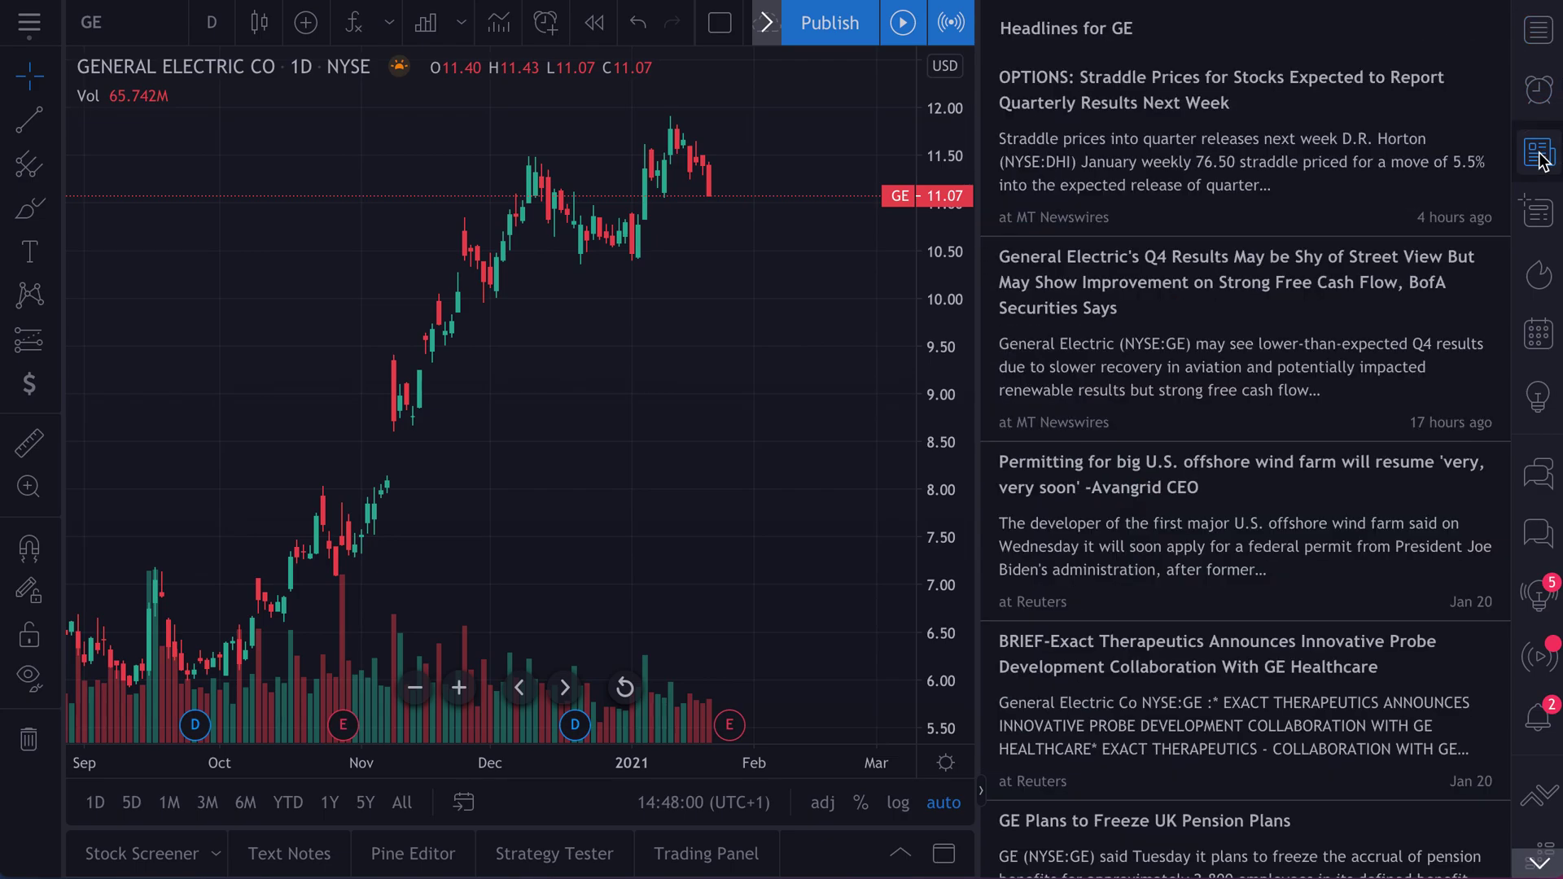
# Step: Review GE's Data Window, the Hotlists and the economic and earnings calendars, and return to the Stocks To Watch list
pyautogui.click(1540, 217)
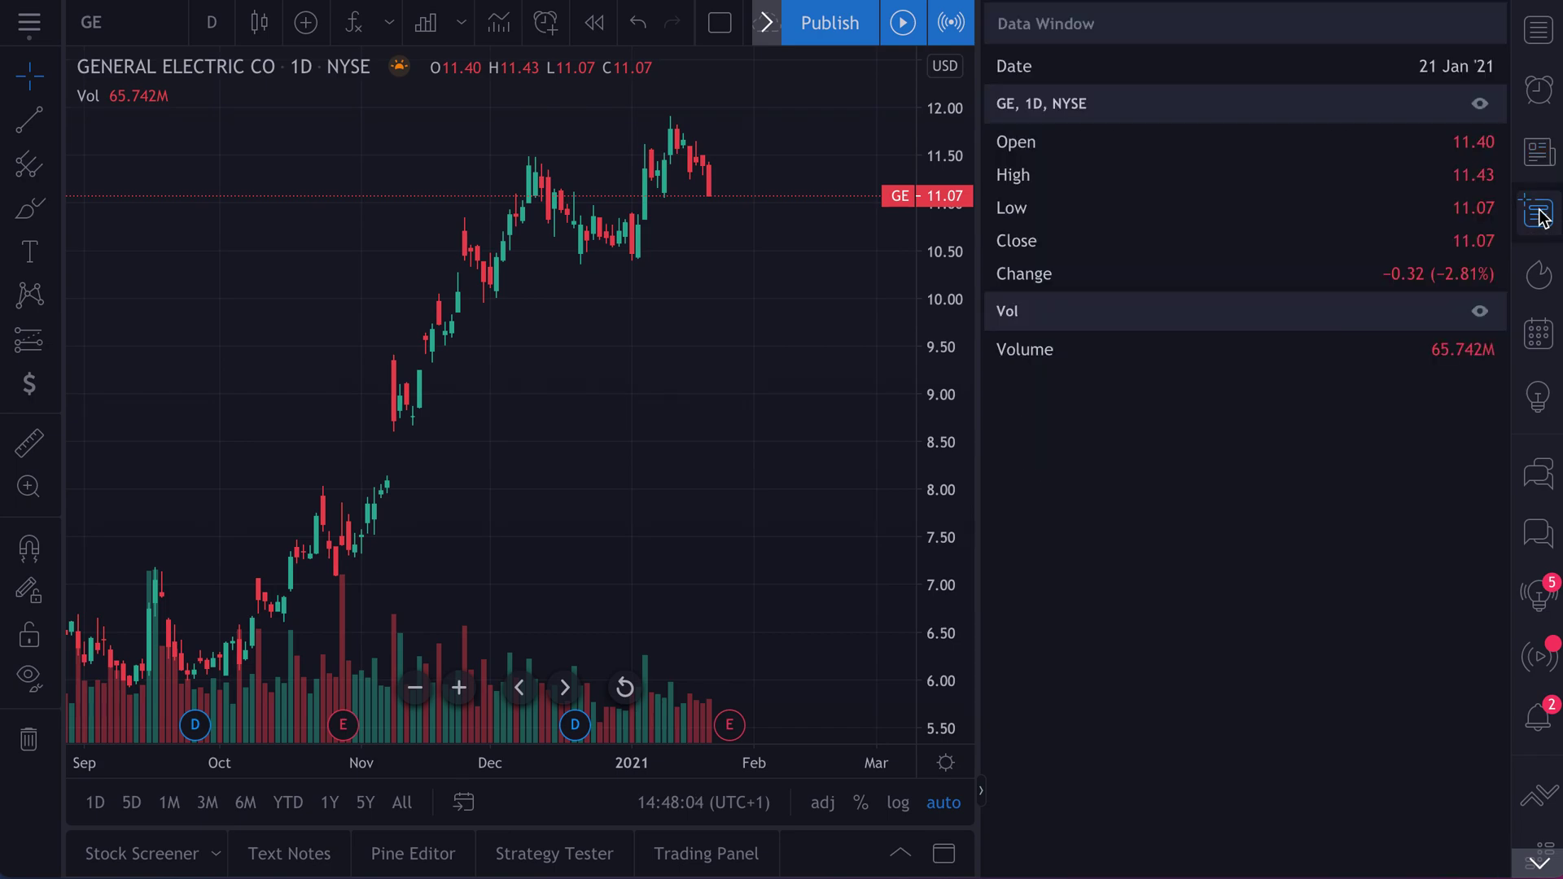
pyautogui.click(1541, 275)
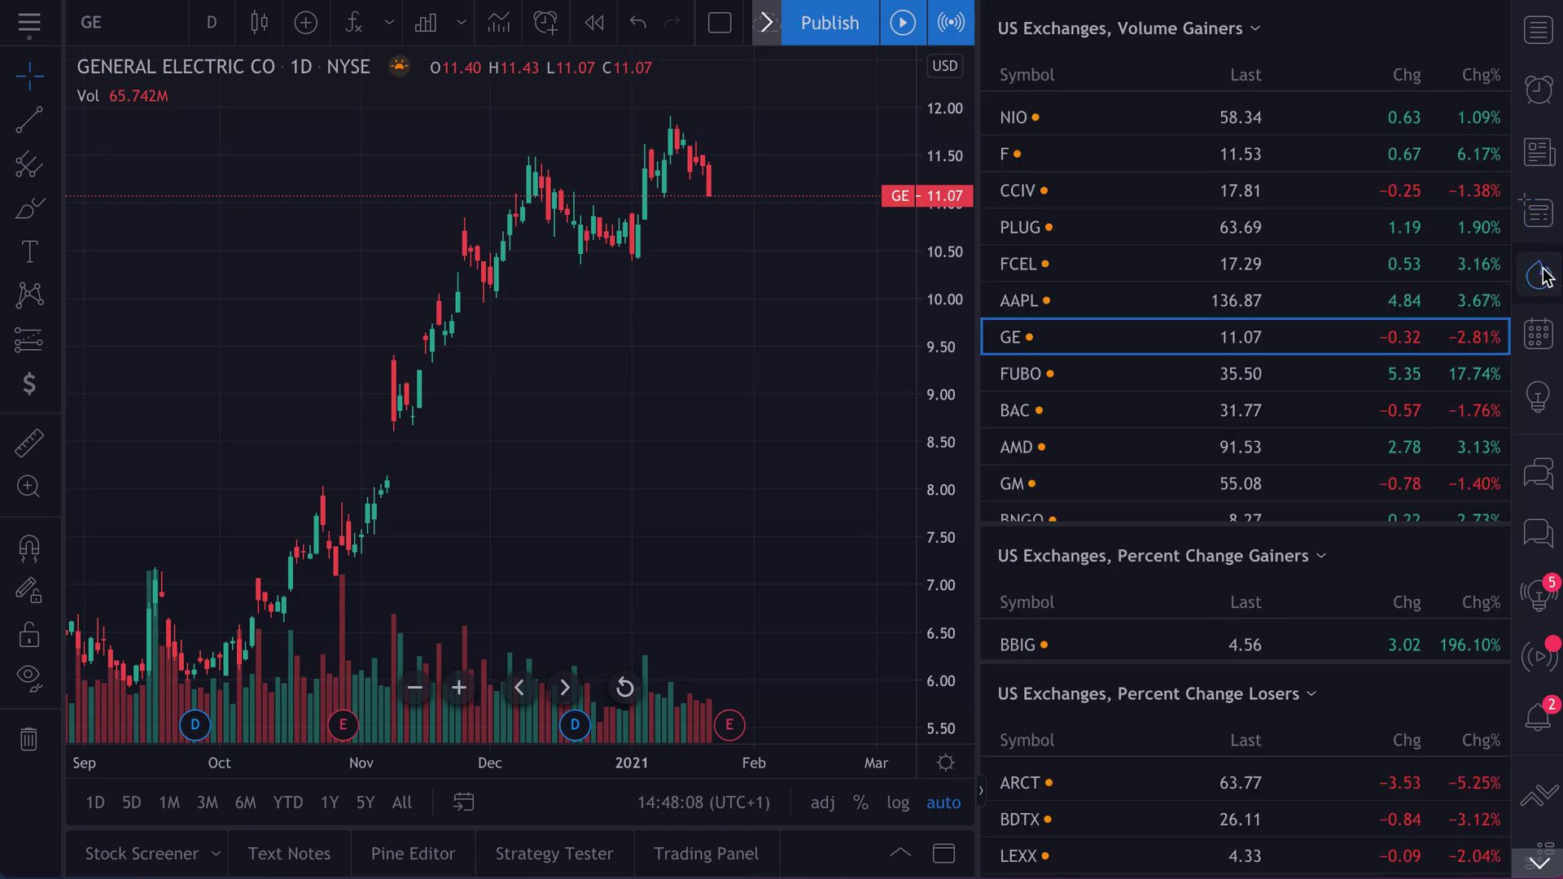
pyautogui.click(1539, 336)
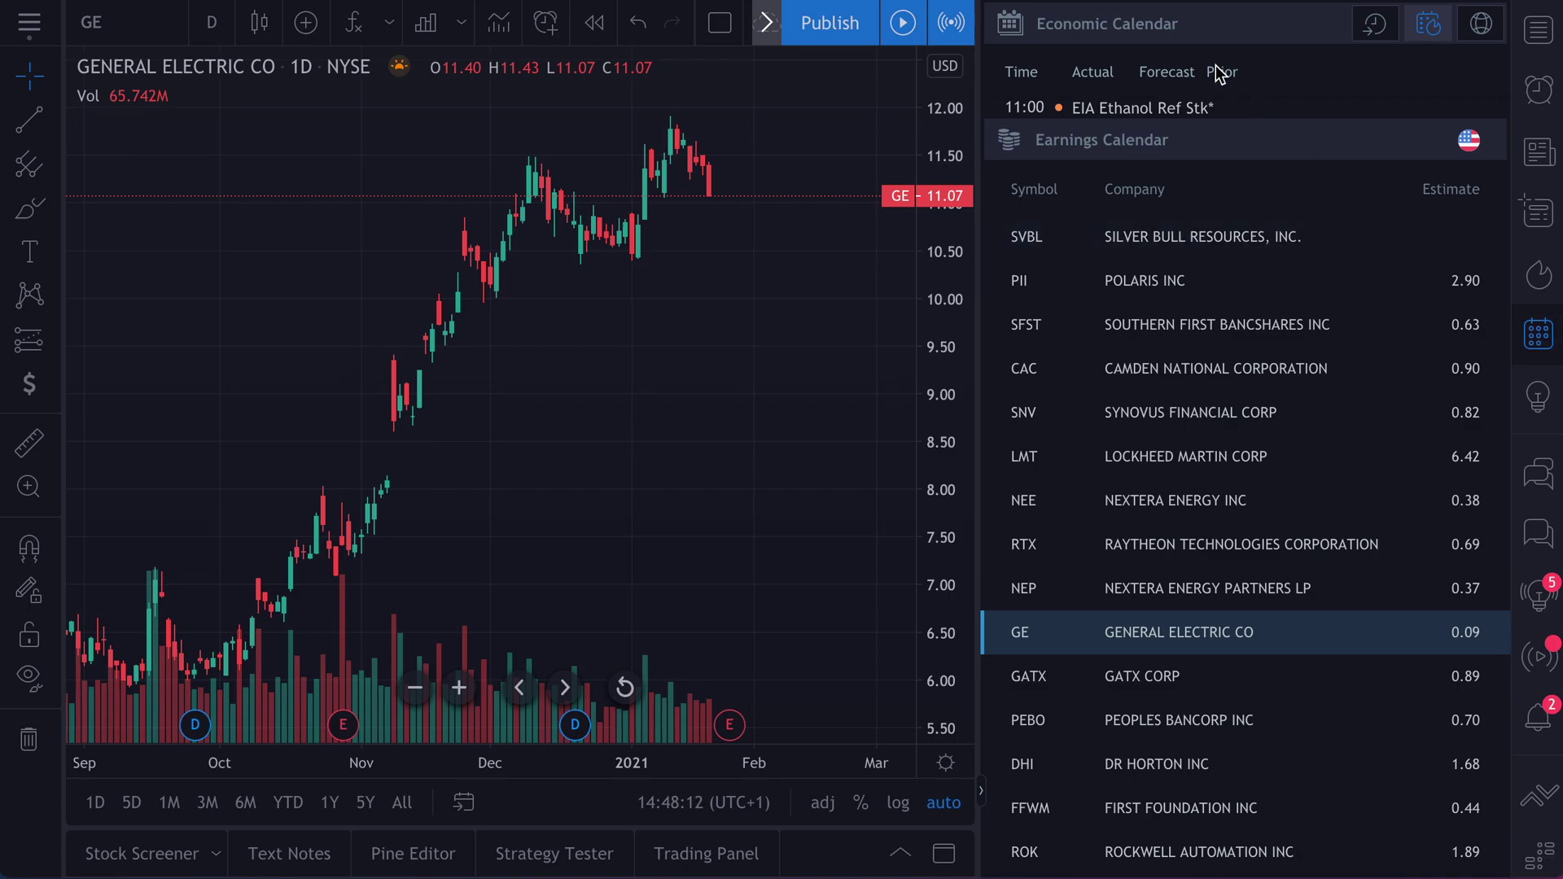
pyautogui.click(1538, 32)
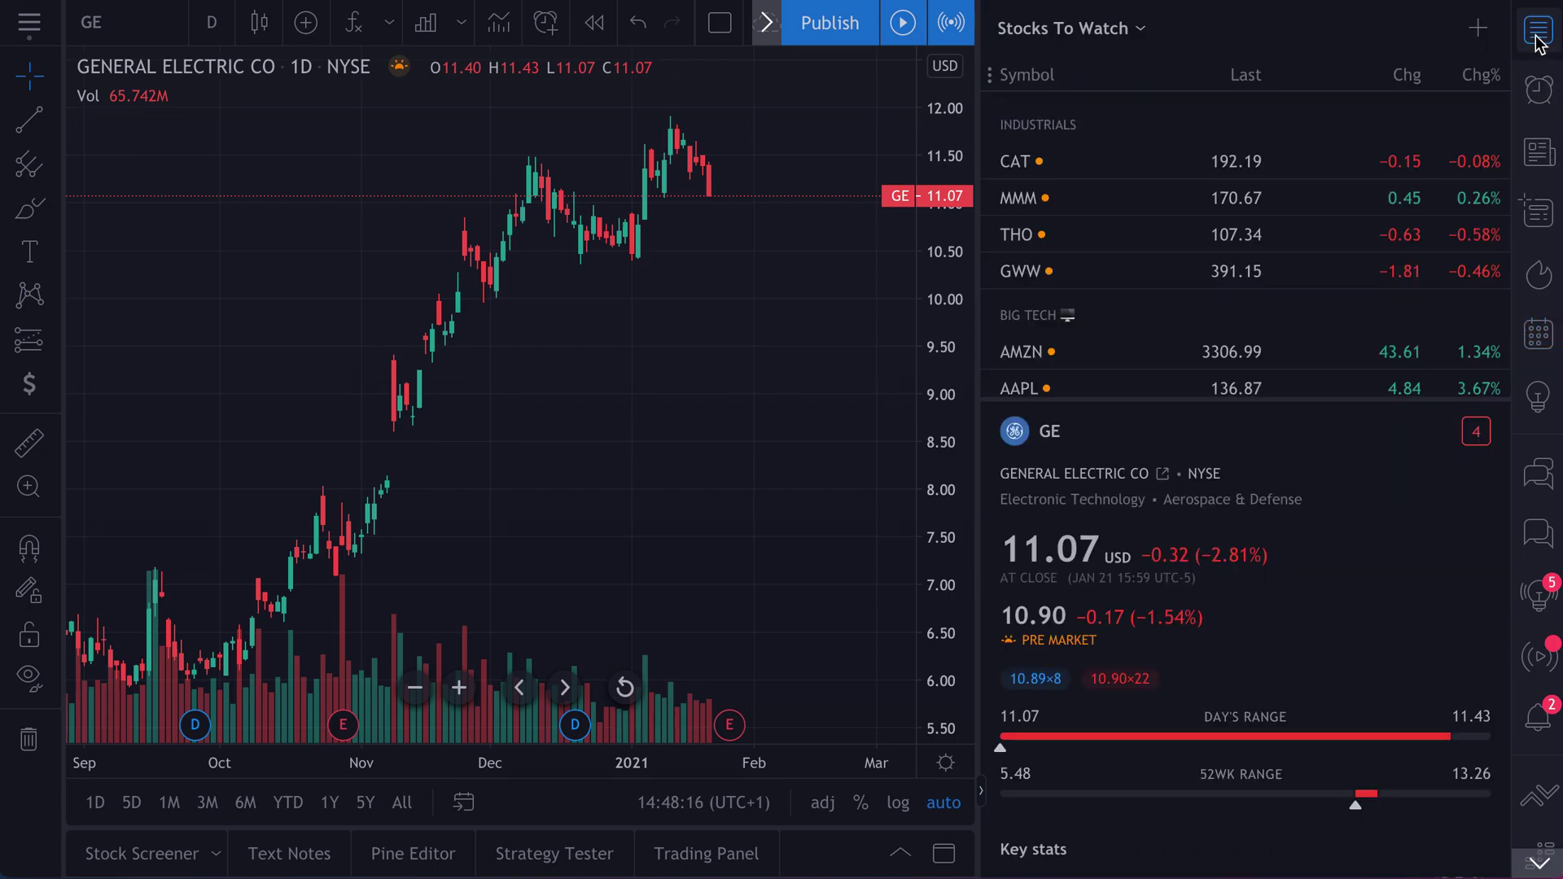